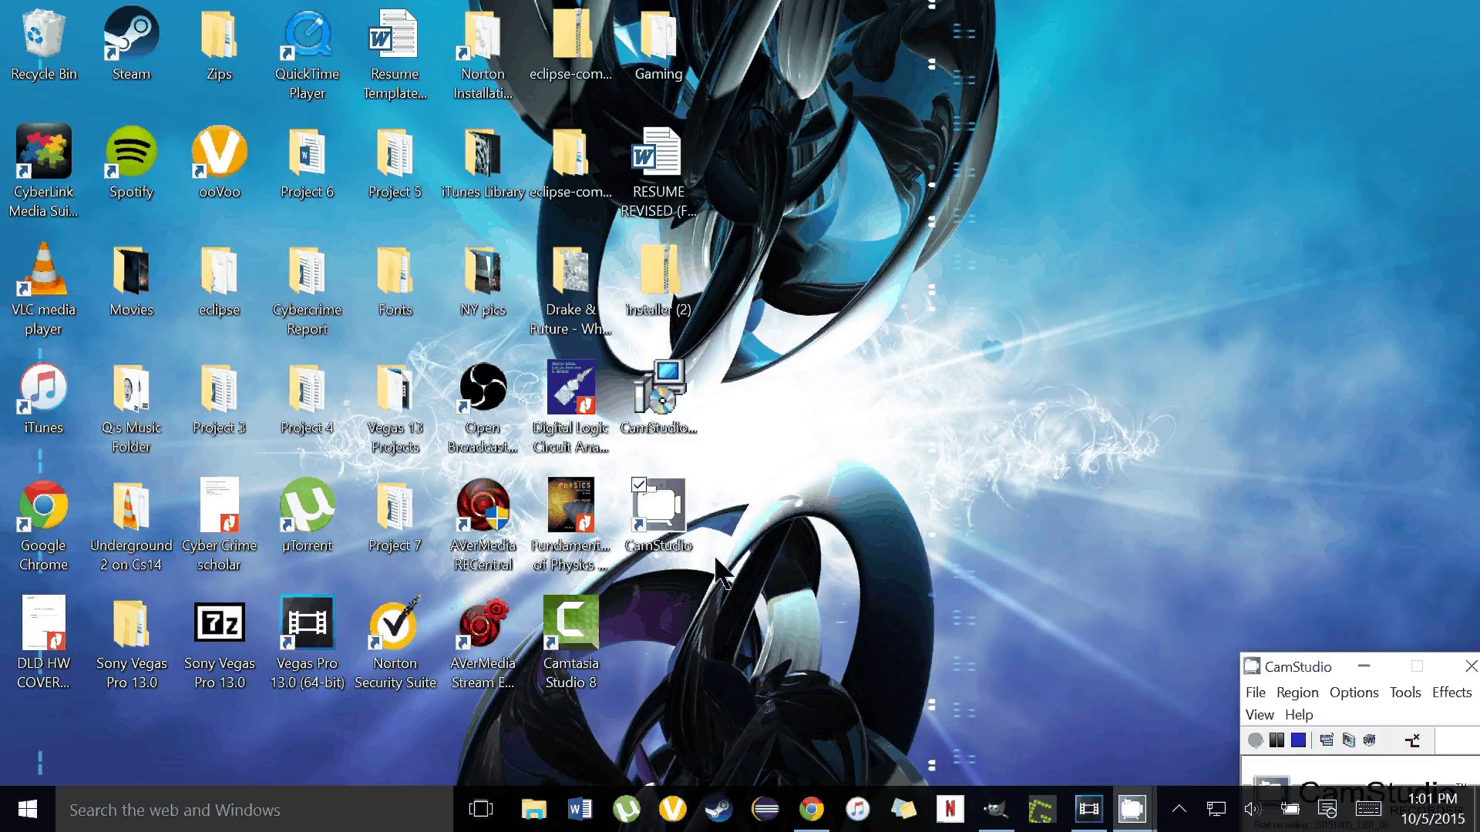
Step: Switch to GIMP and move the Toolbox and Fonts windows so they overlap less
click(1000, 828)
drag(92, 132, 82, 479)
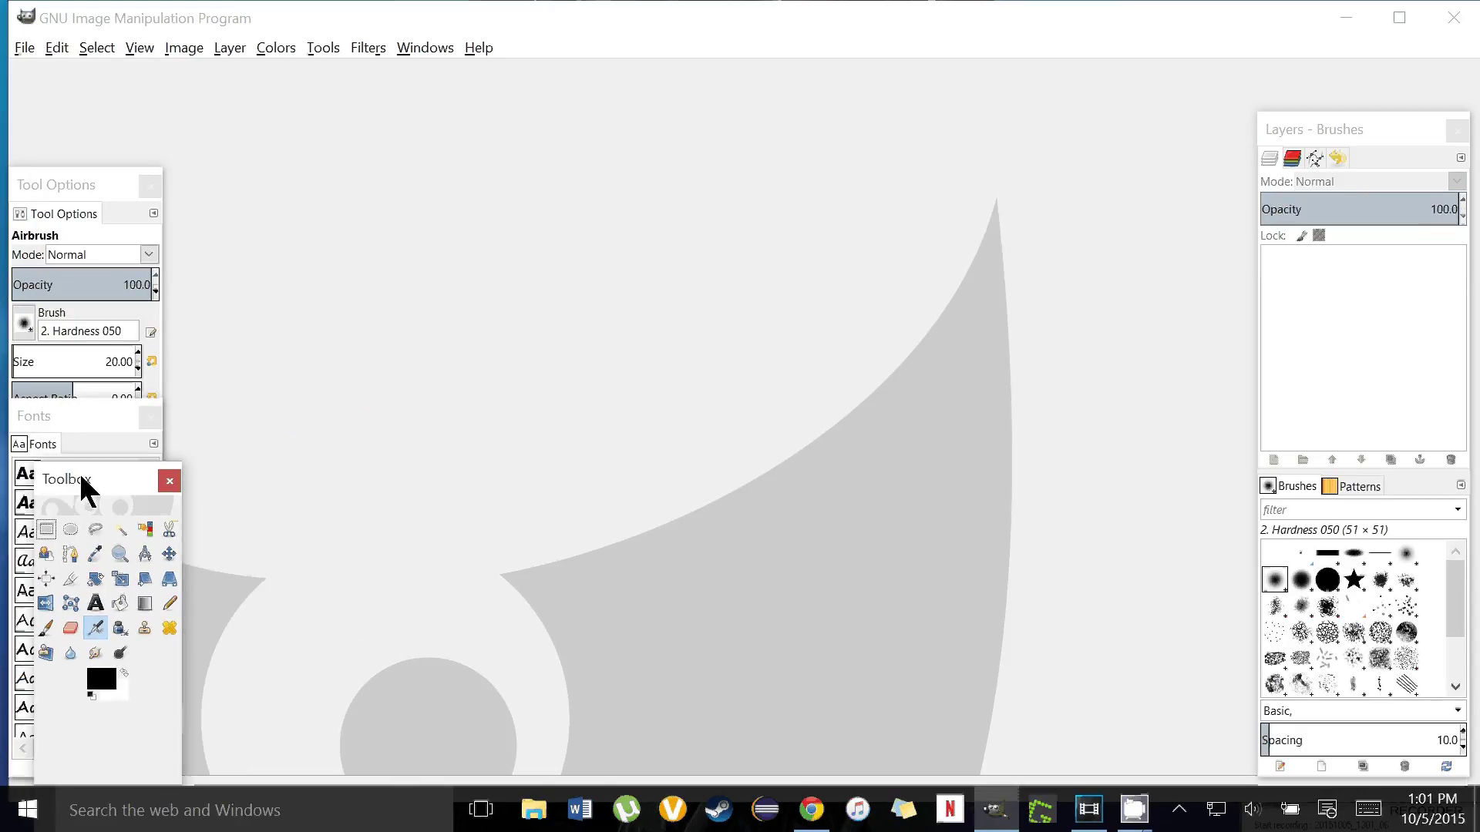
drag(71, 416, 119, 547)
drag(85, 473, 99, 420)
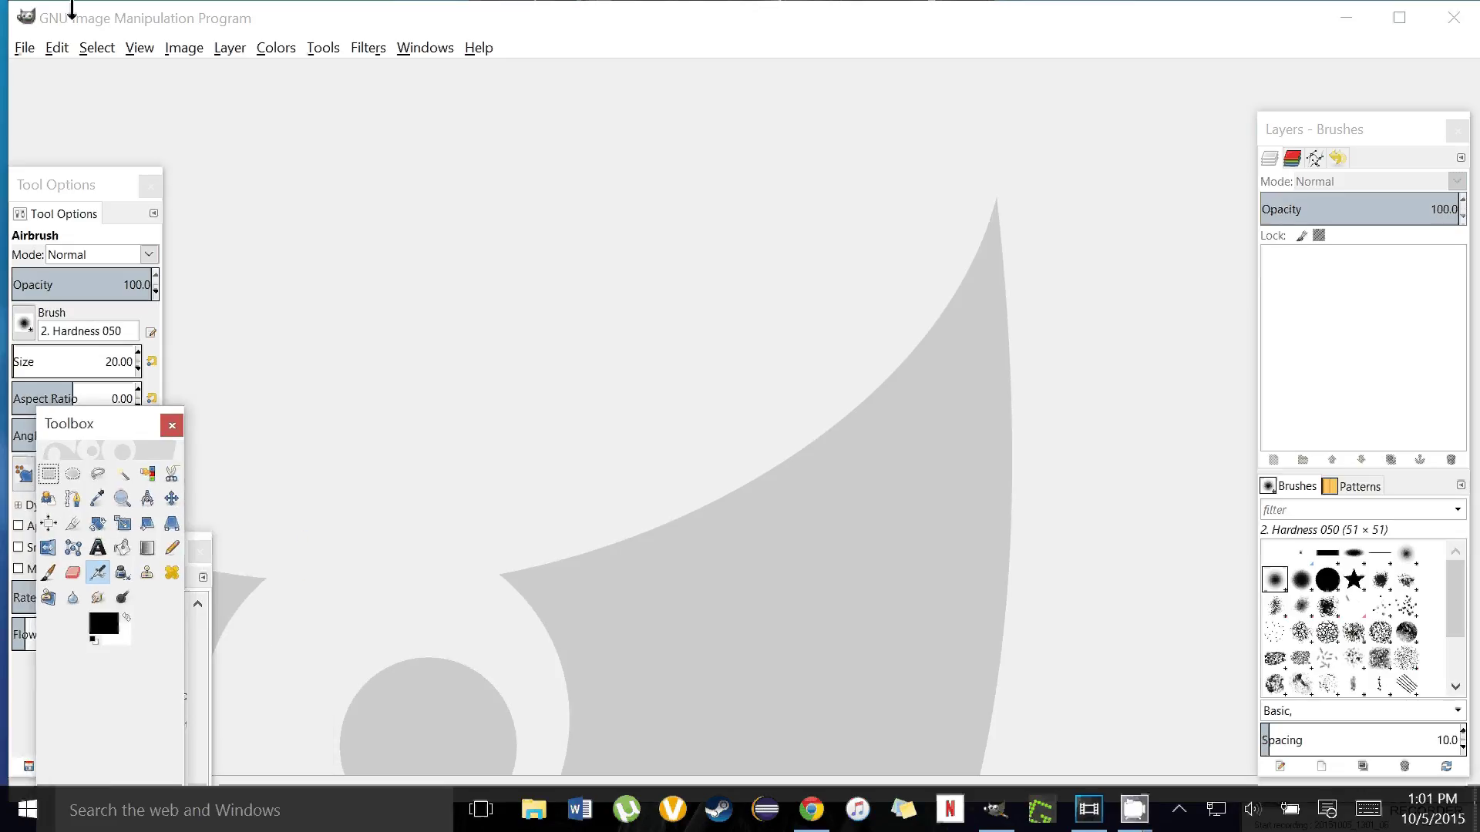
Step: Create a new blank image 1280 px wide and 720 px high
click(22, 48)
click(43, 72)
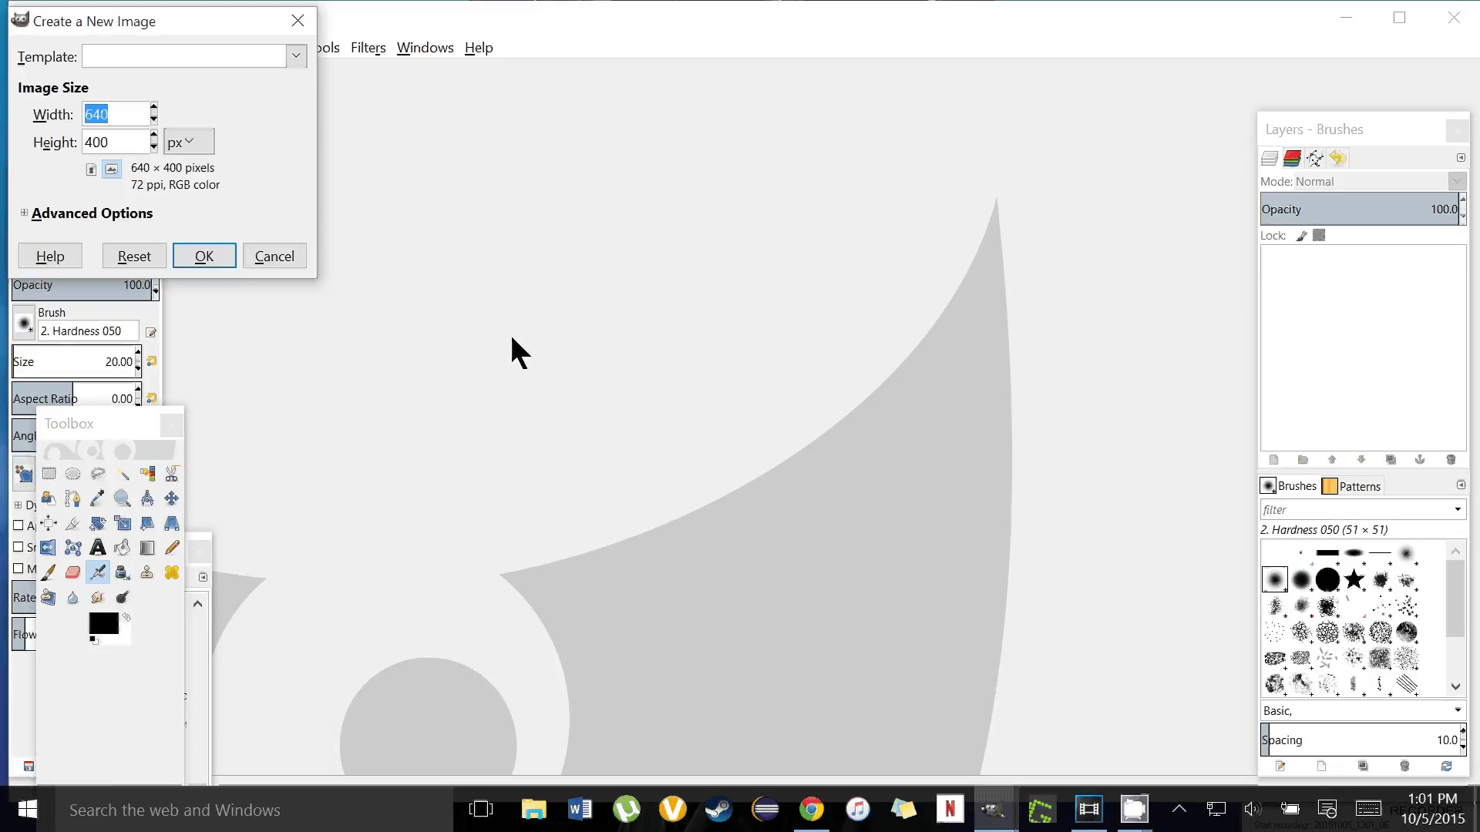
text(1280)
key(Tab)
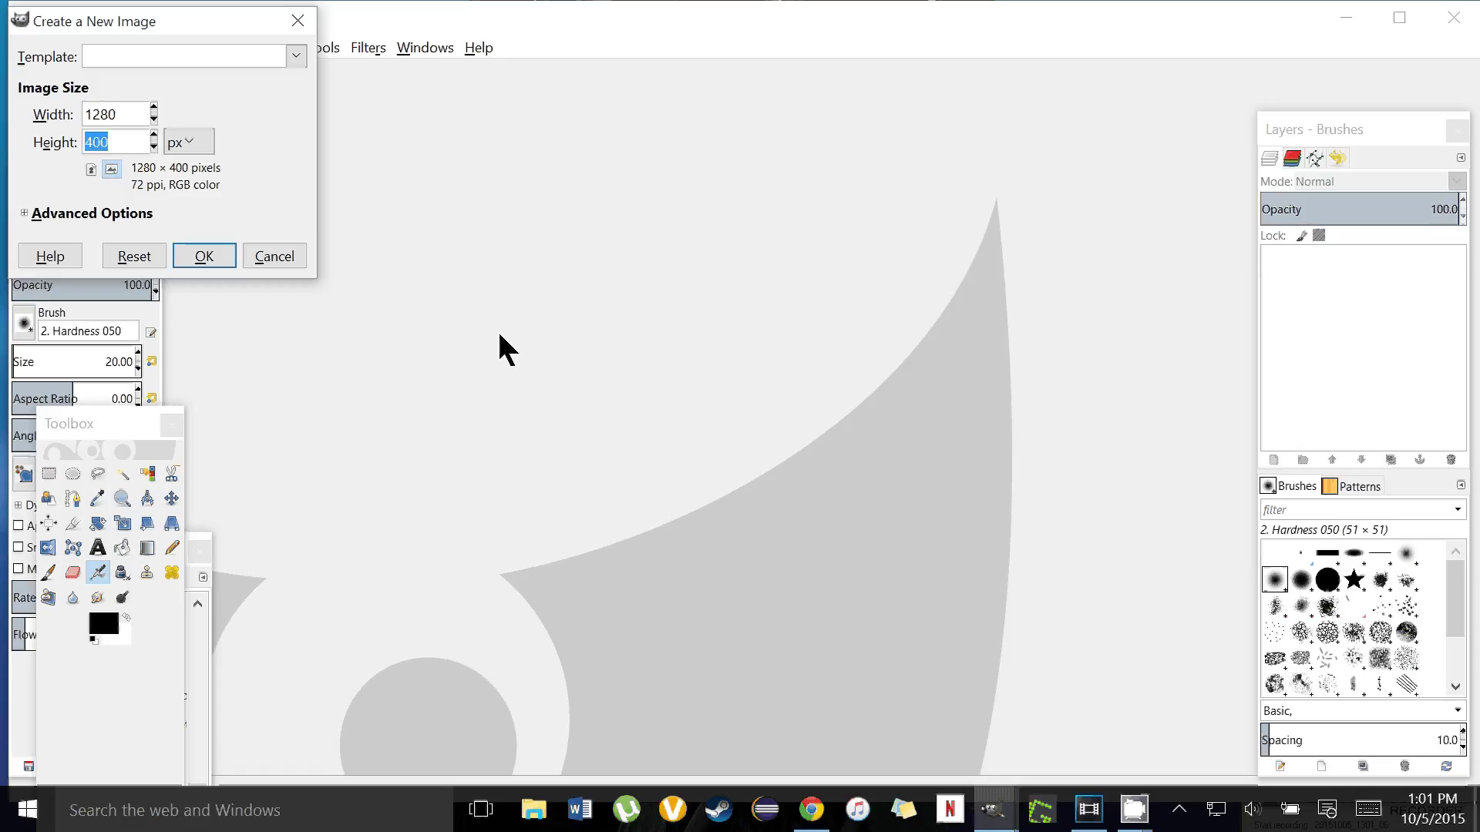
text(720)
click(204, 256)
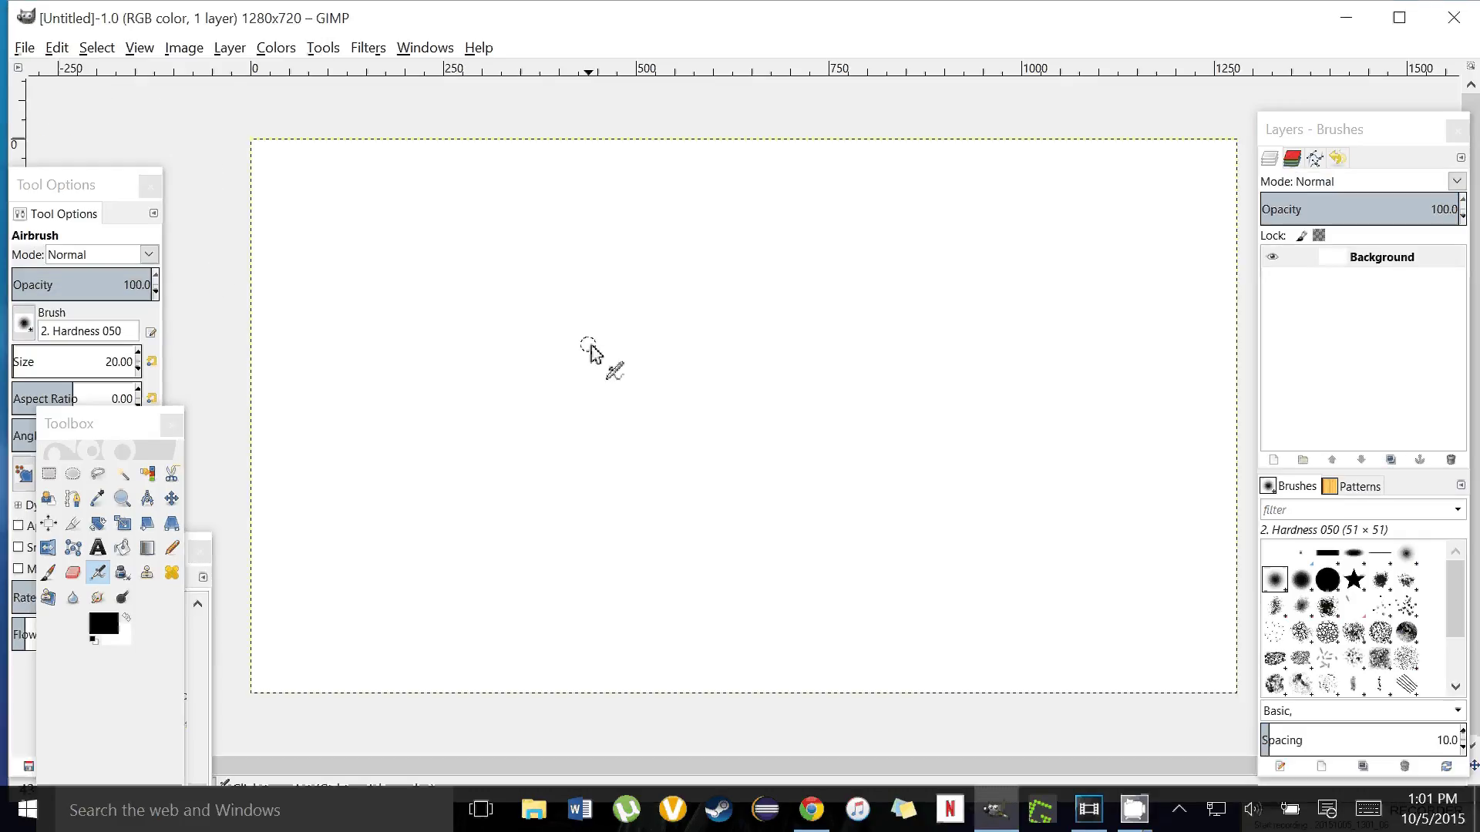
Step: Rearrange the Fonts and Toolbox windows beside the canvas so the whole blank image stays uncovered
drag(127, 443, 246, 665)
drag(138, 562, 100, 388)
drag(229, 670, 118, 476)
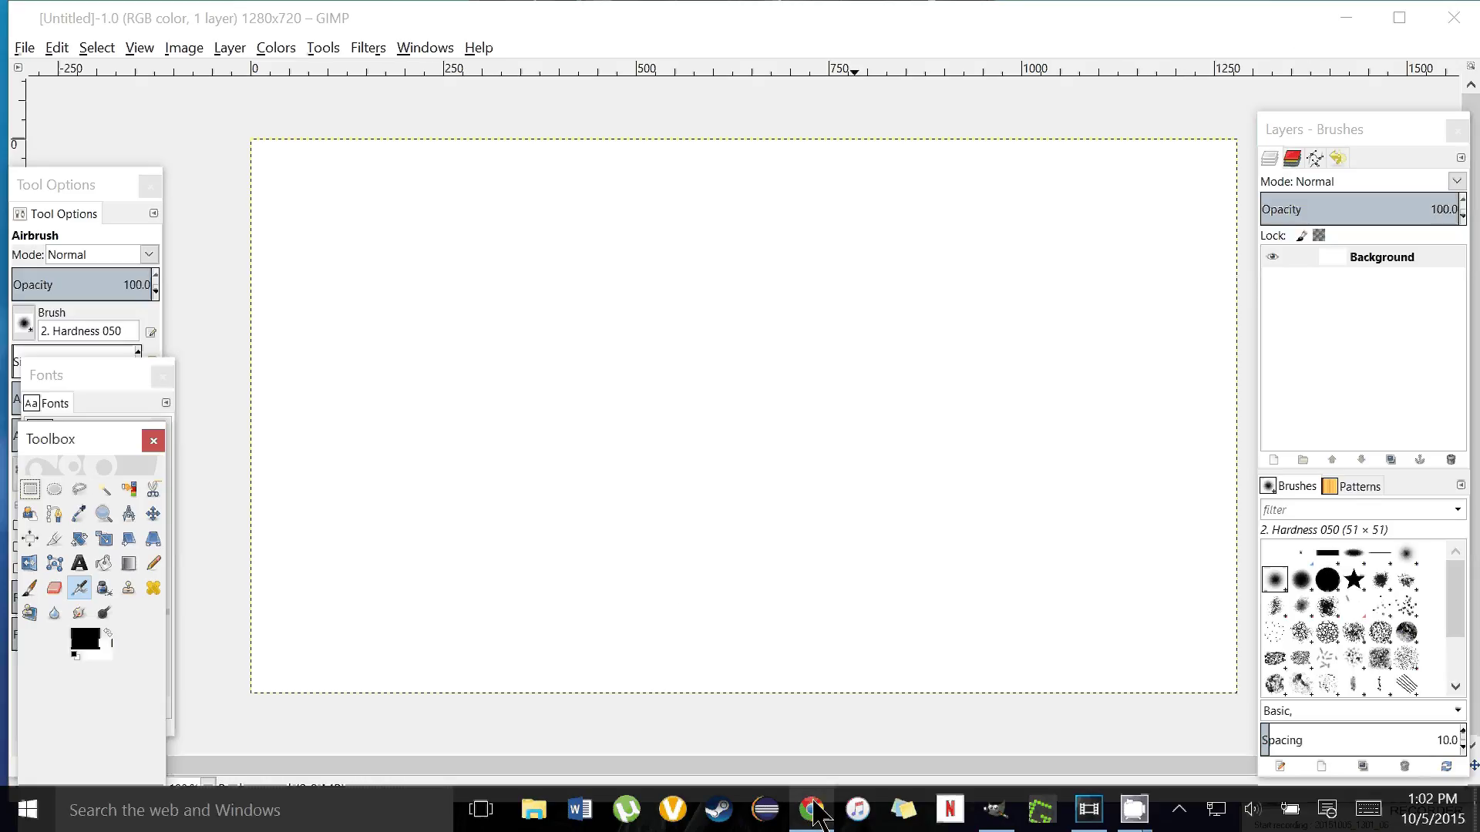
Step: Switch to Chrome, search Google for "sony vegas pro" and narrow the image results to the Logo category
key(alt+Tab)
click(403, 51)
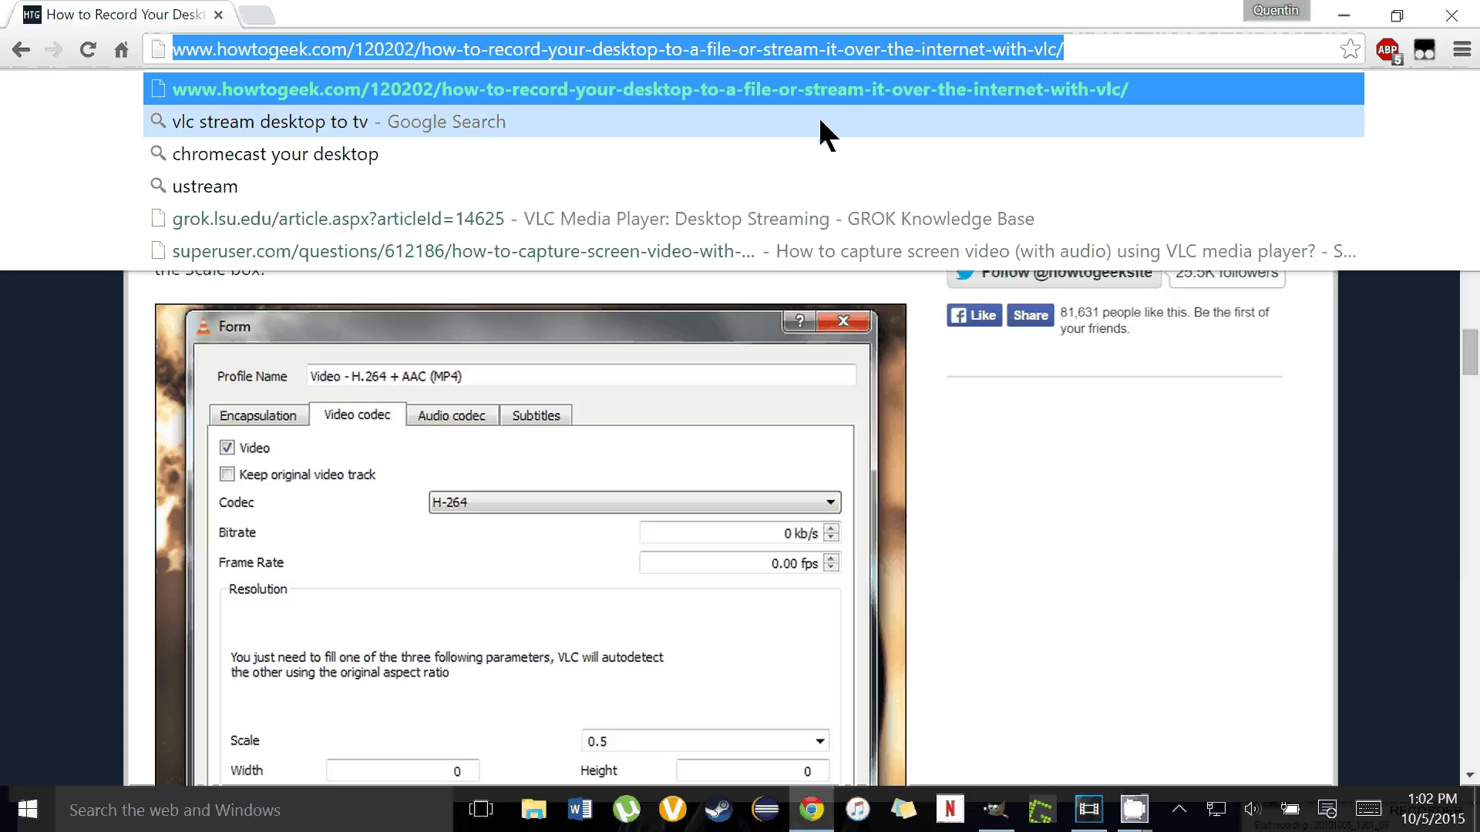
text(sony vegas)
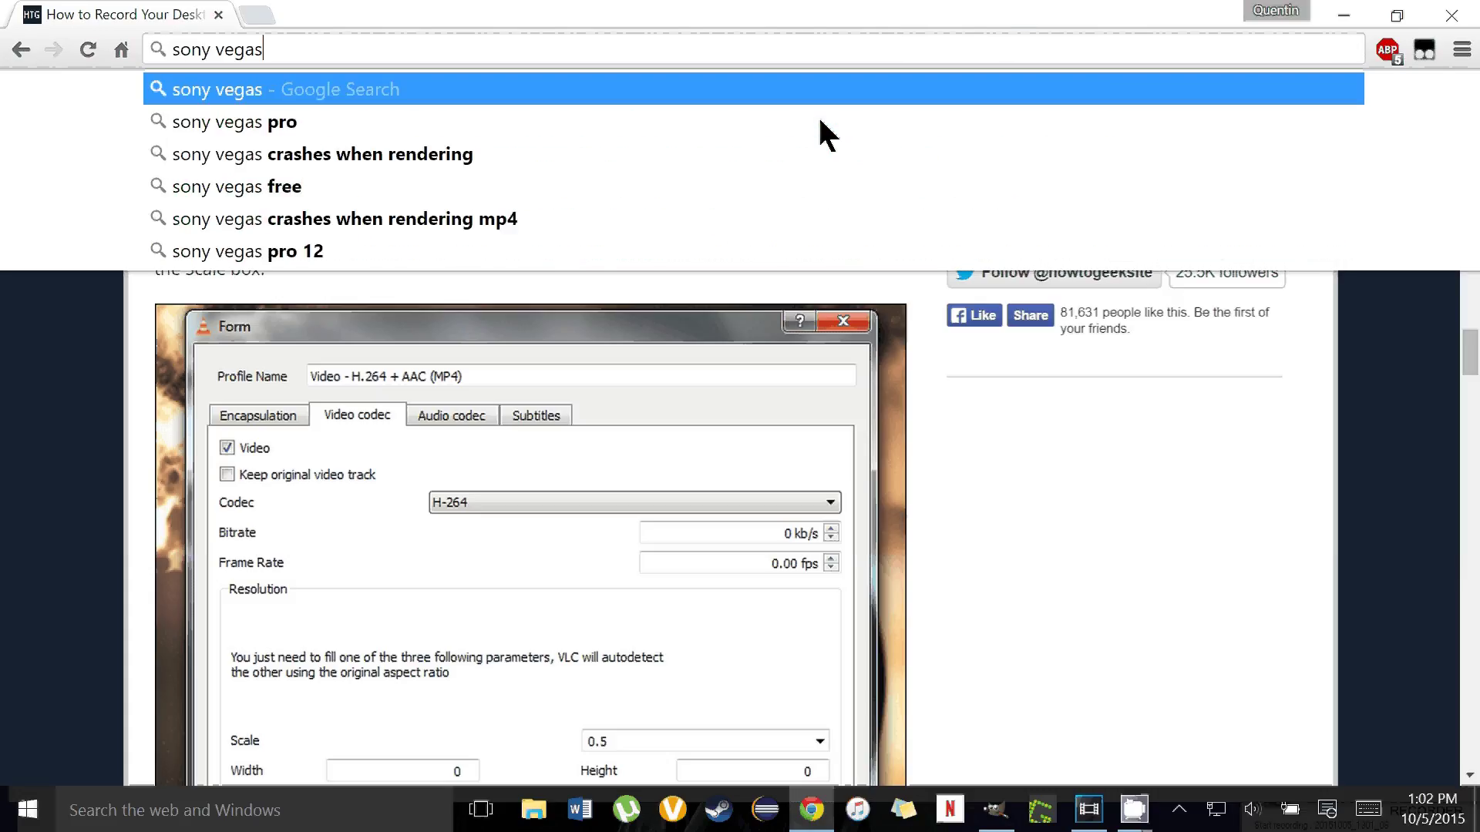
text( r)
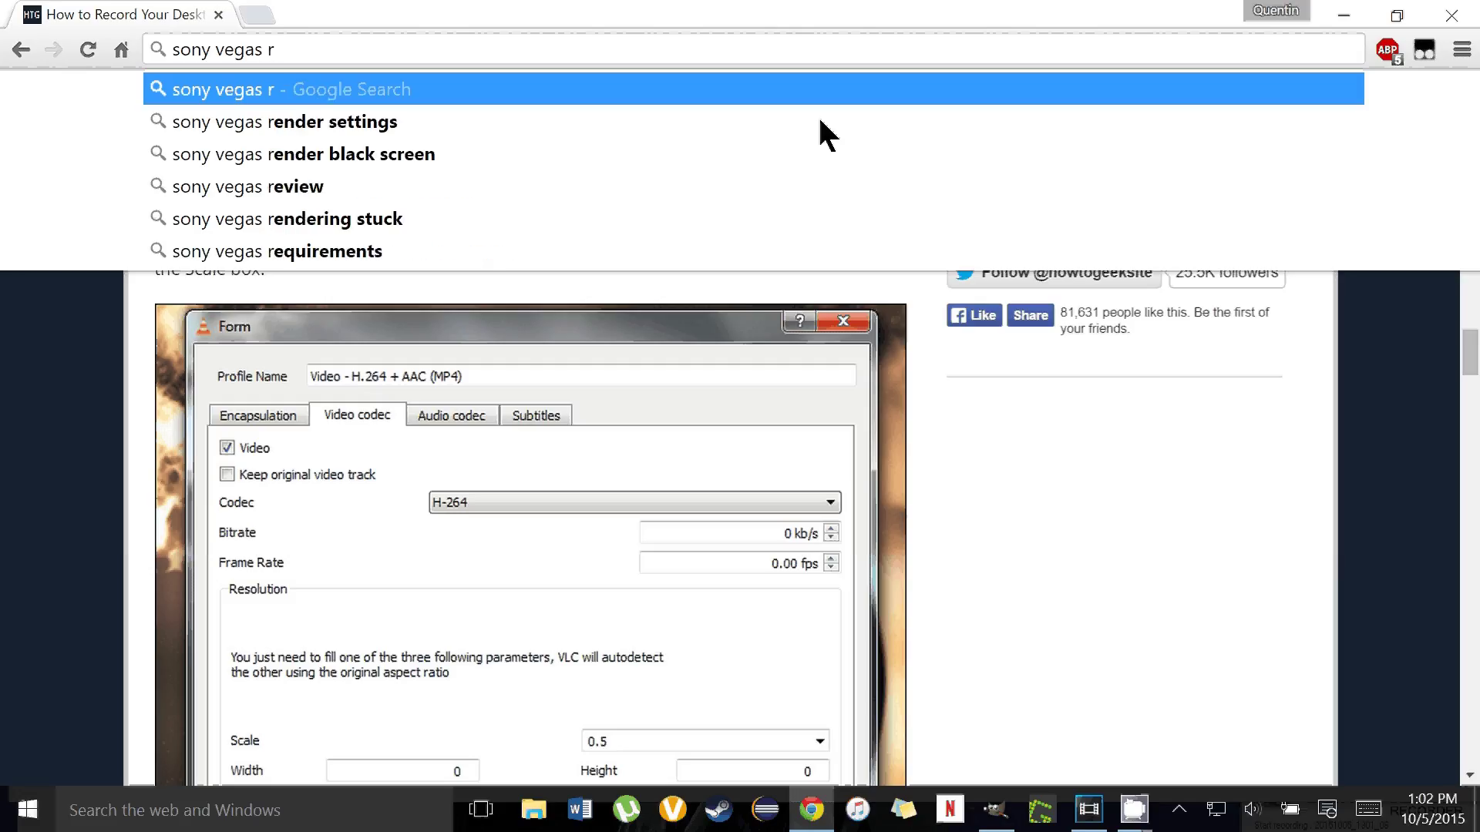
key(BackSpace)
text(pro)
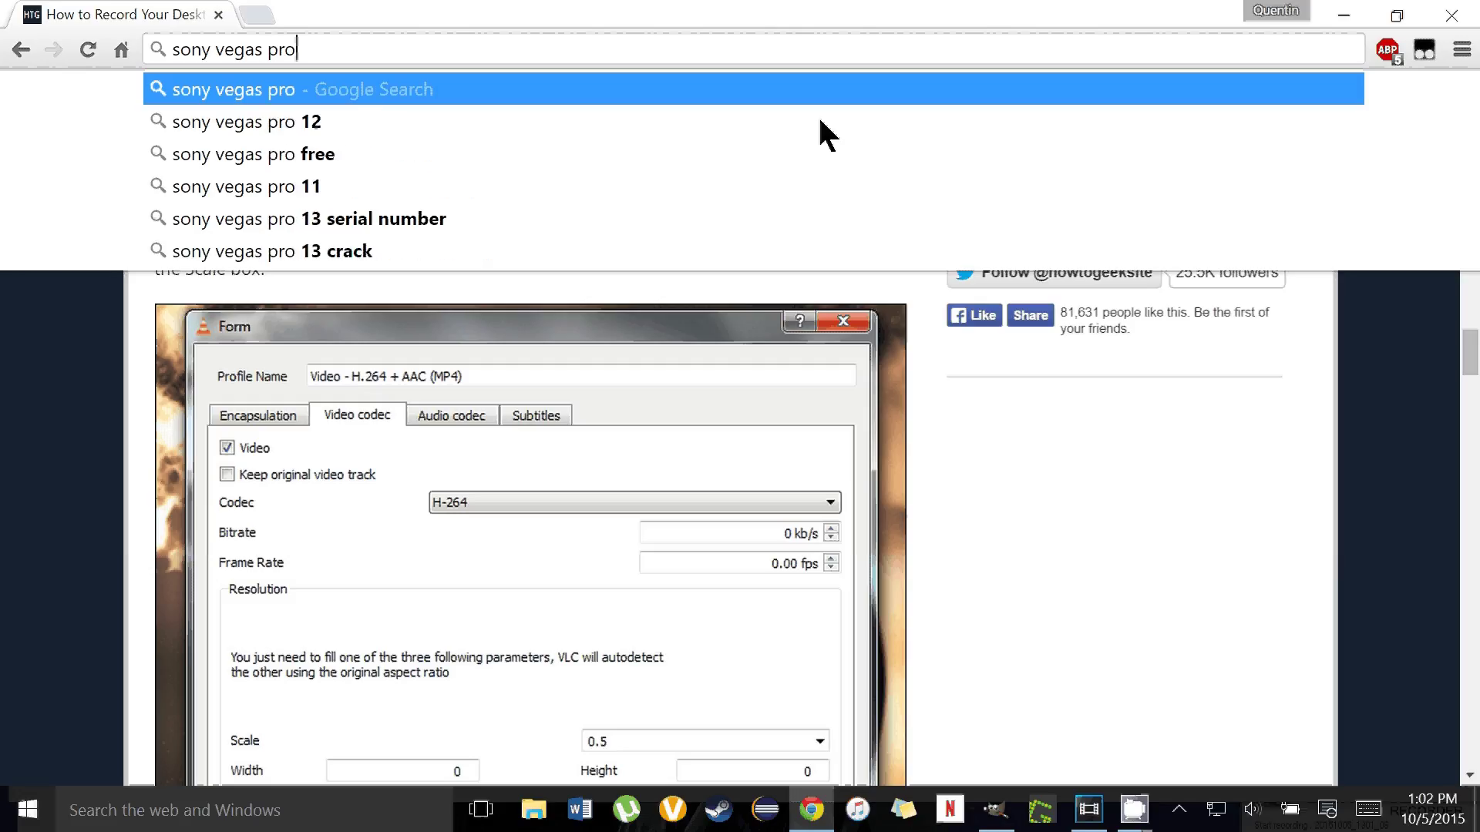
key(Return)
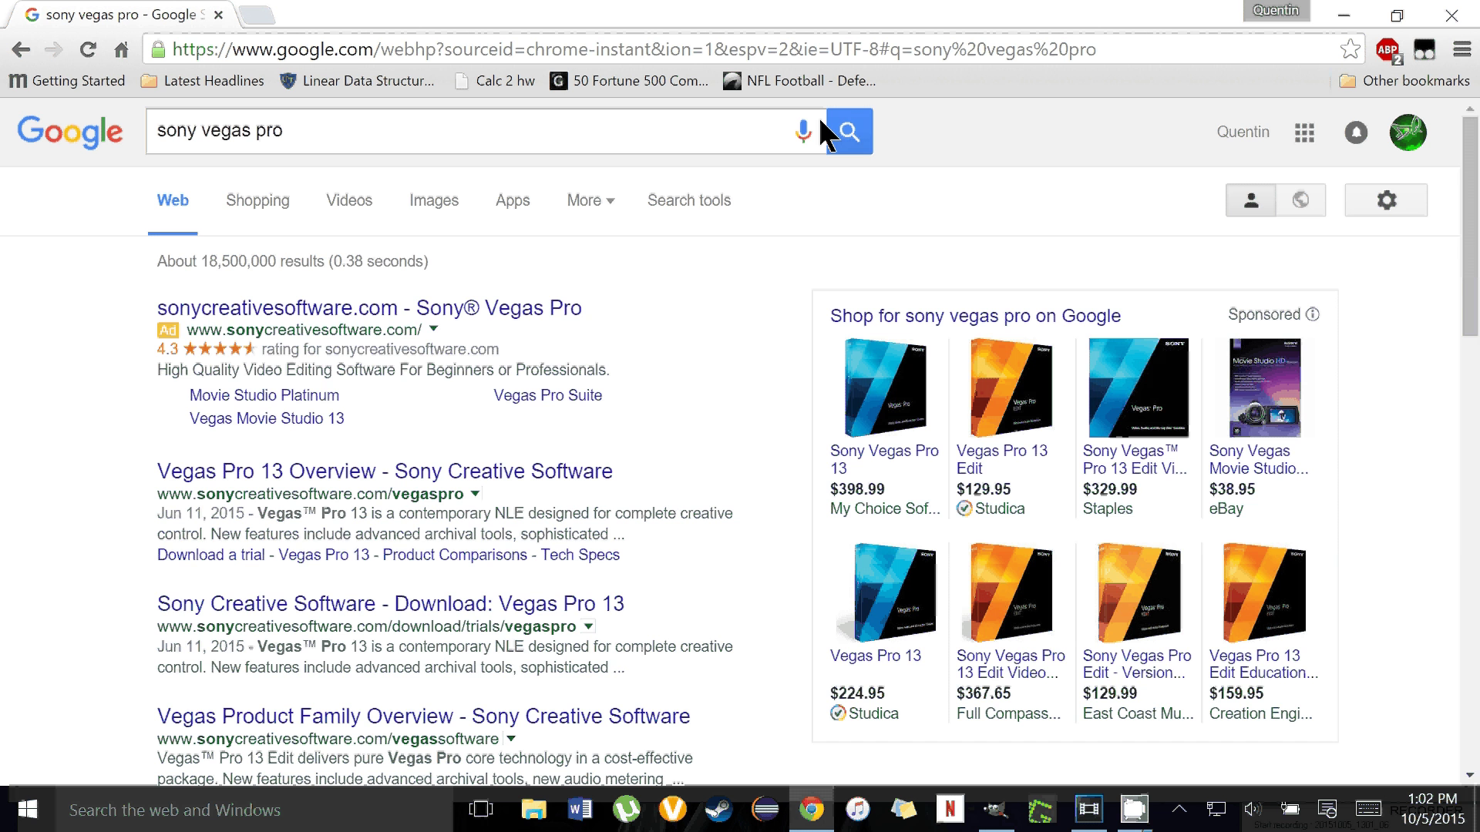
click(408, 210)
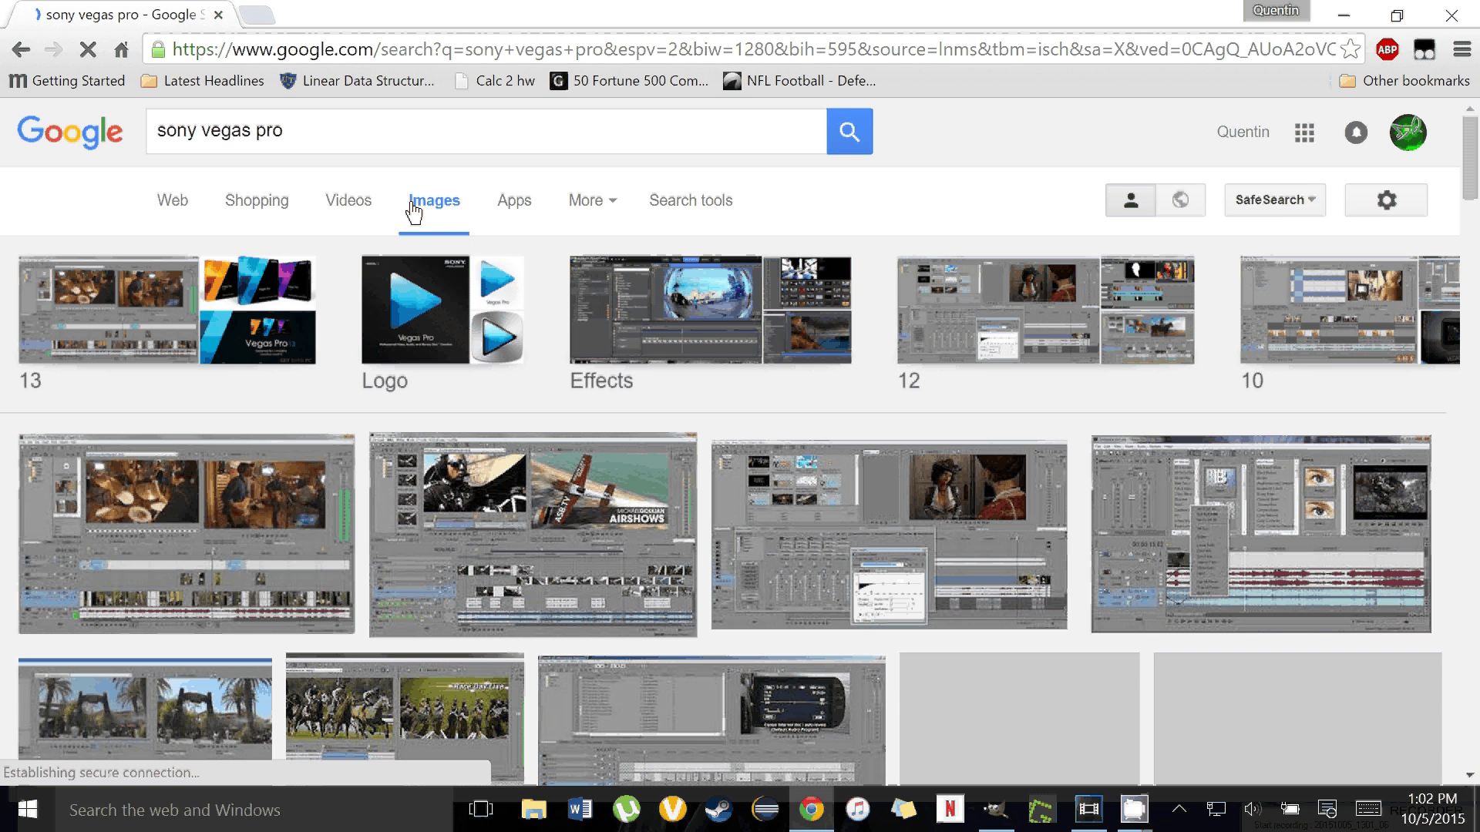
click(484, 328)
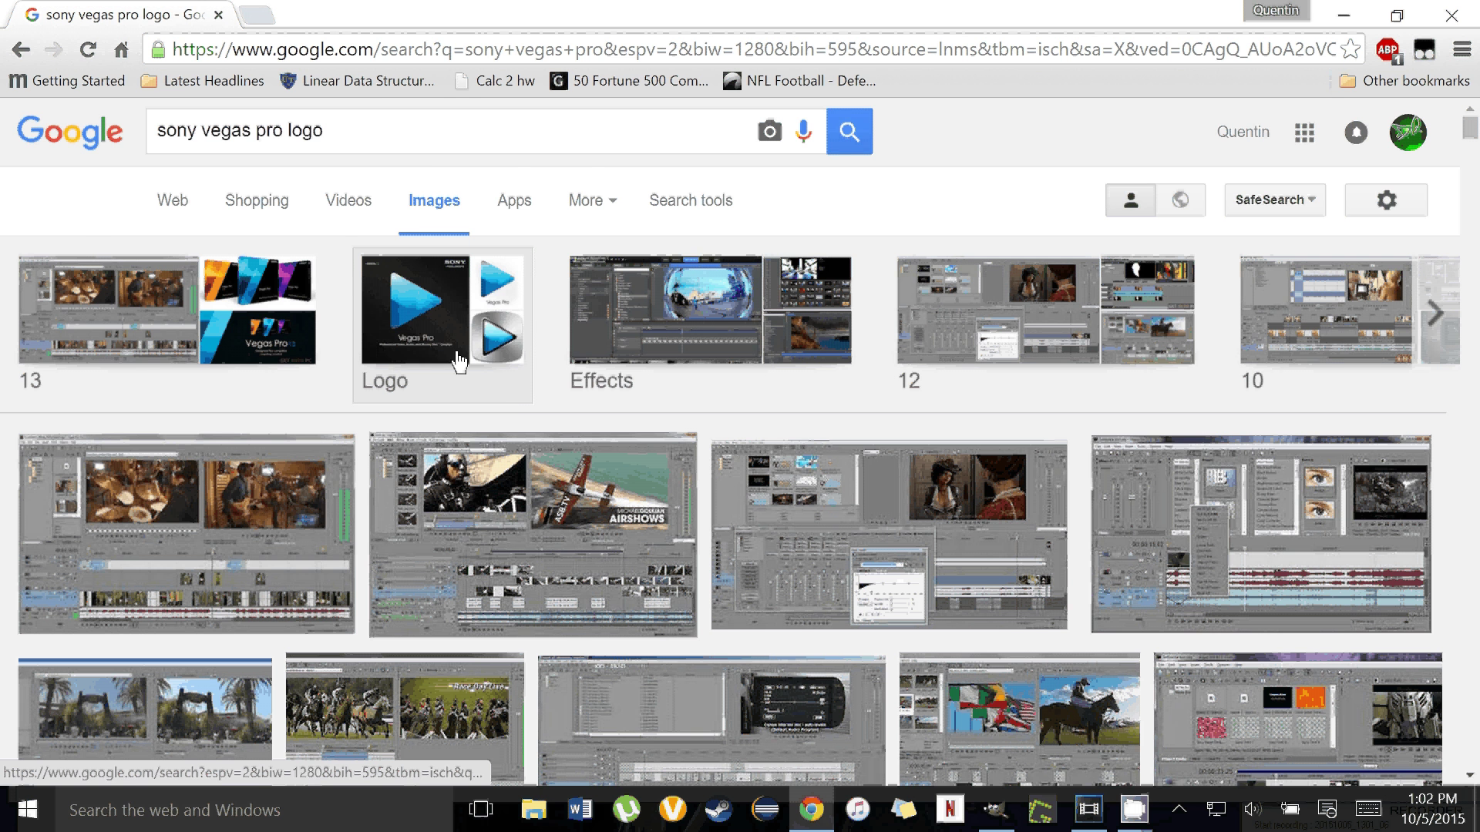
Step: Look through the Sony Vegas Pro logo image results for a suitable logo
scroll(918, 325, down, 3)
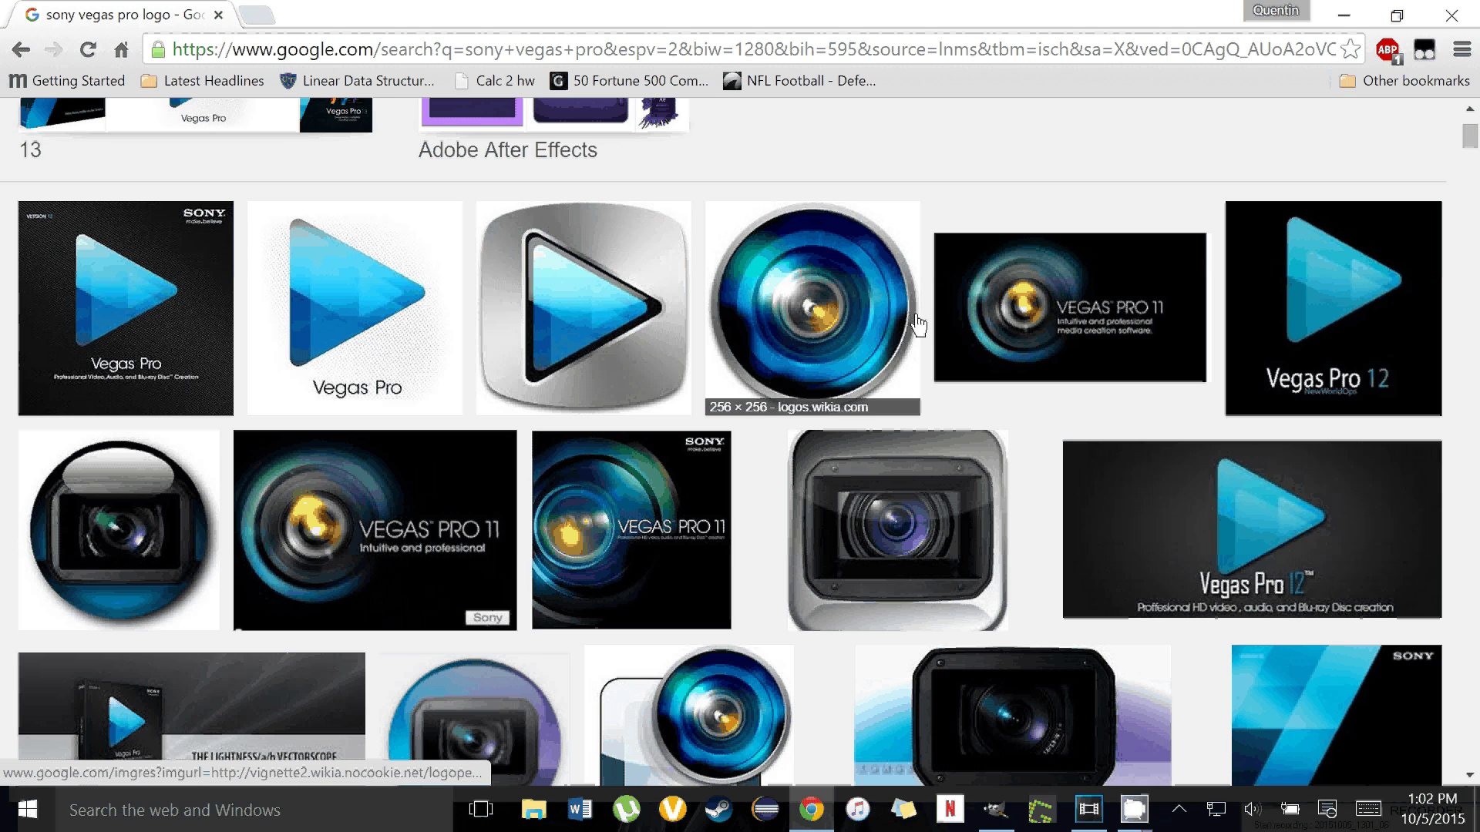
scroll(918, 326, down, 4)
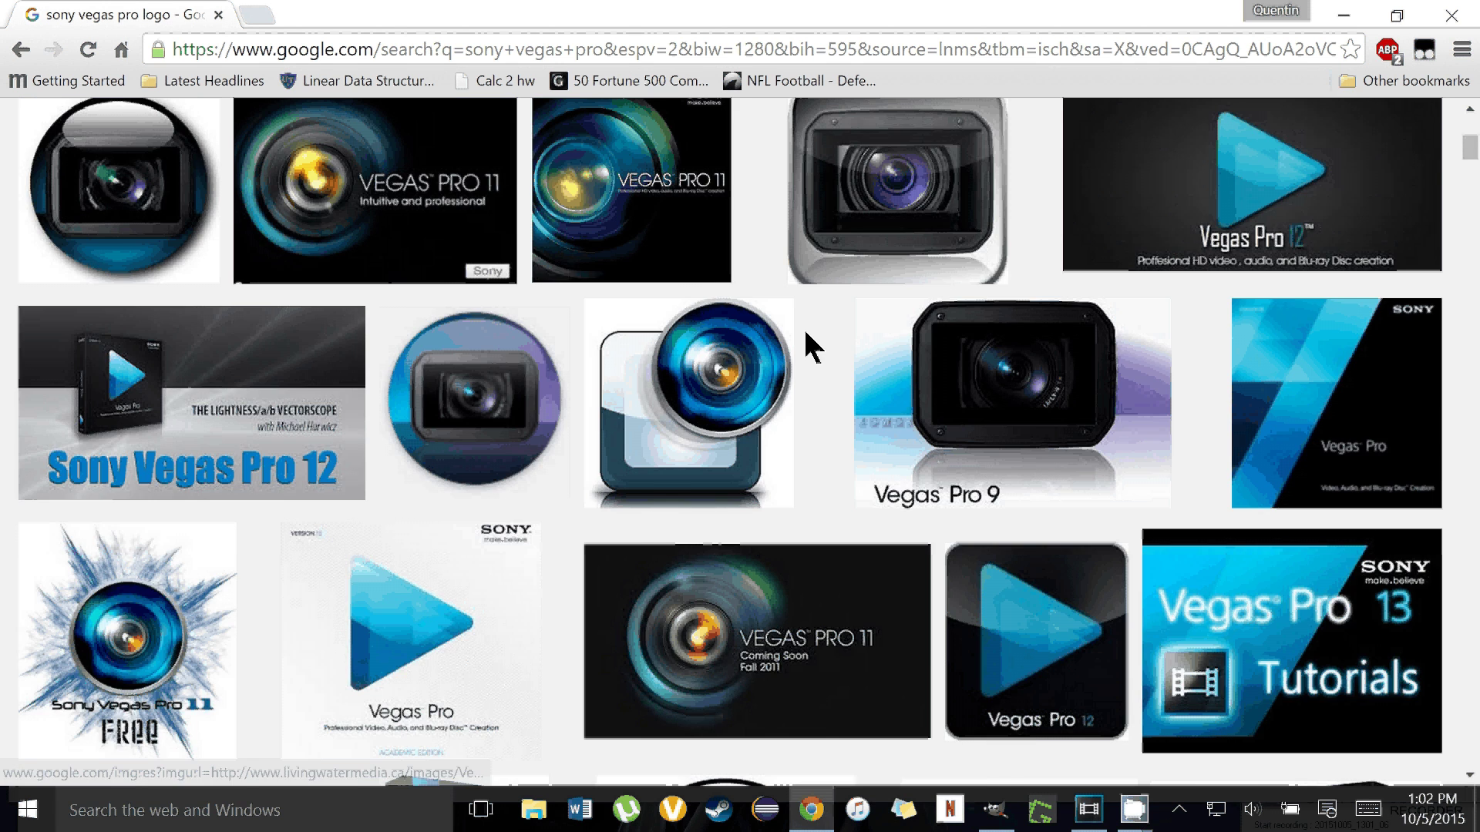
scroll(805, 333, down, 5)
scroll(385, 431, down, 6)
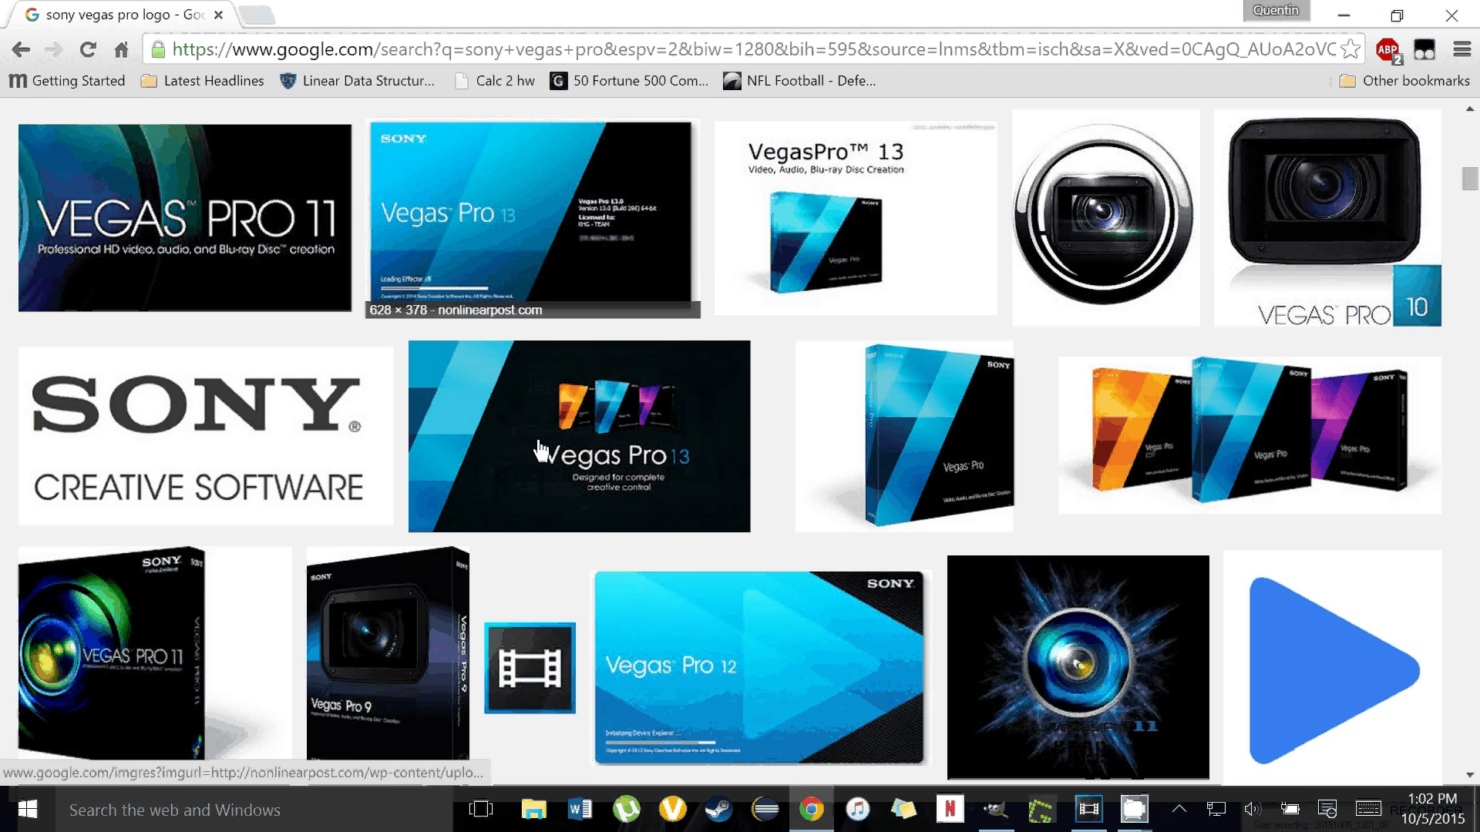
scroll(542, 451, down, 3)
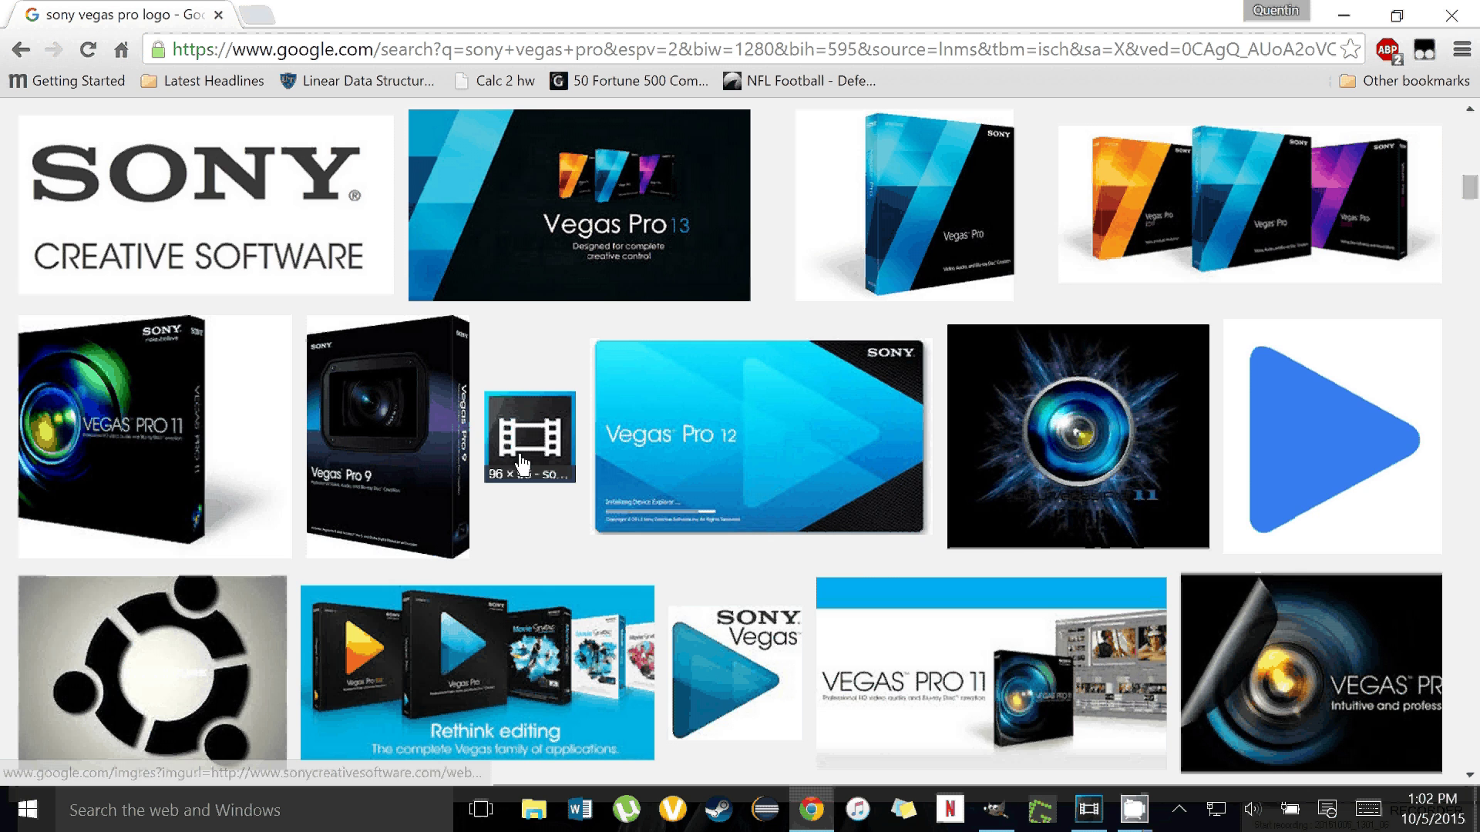
scroll(520, 463, up, 6)
scroll(594, 497, up, 3)
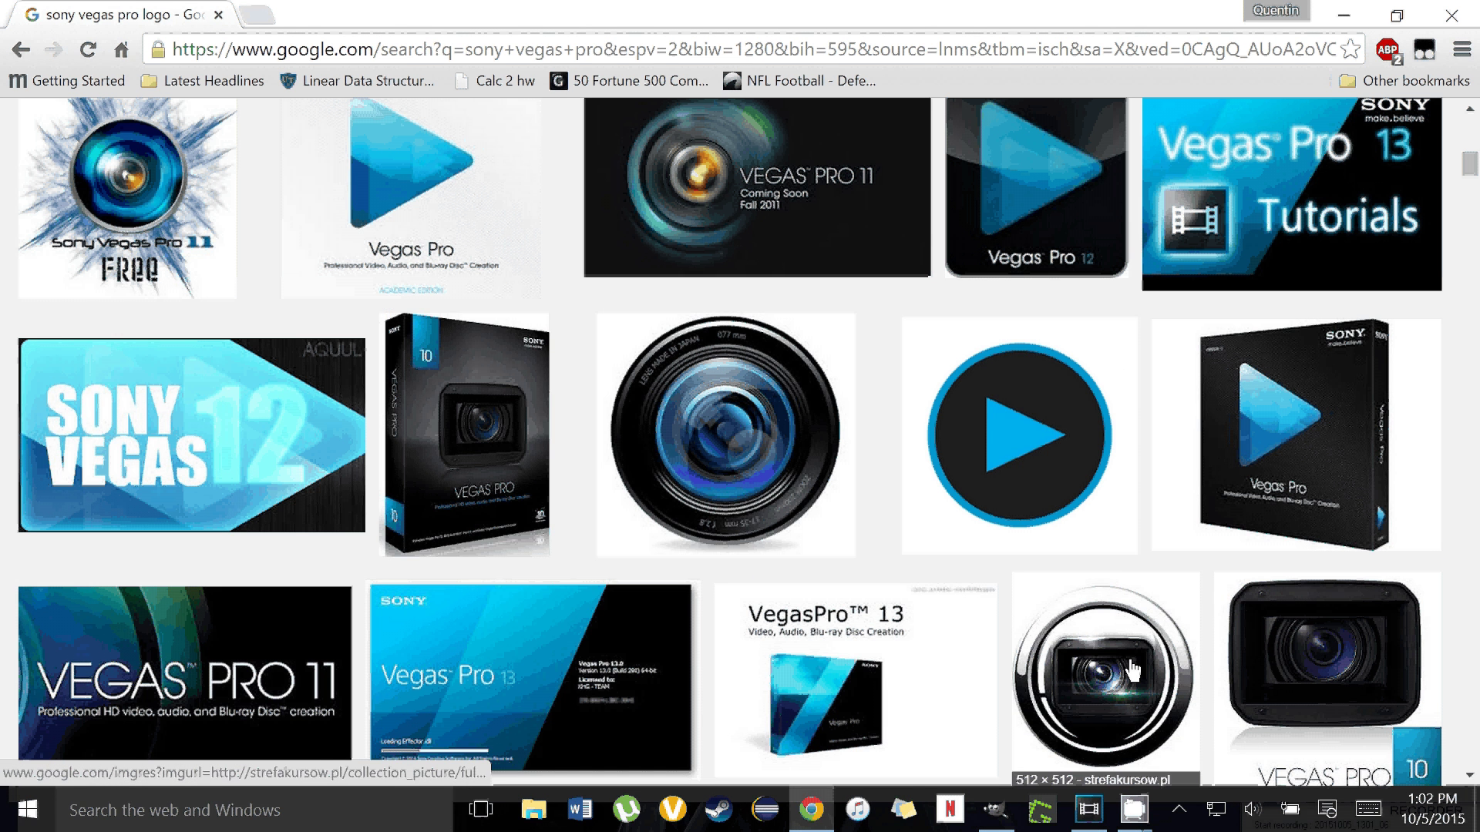
scroll(1345, 561, down, 1)
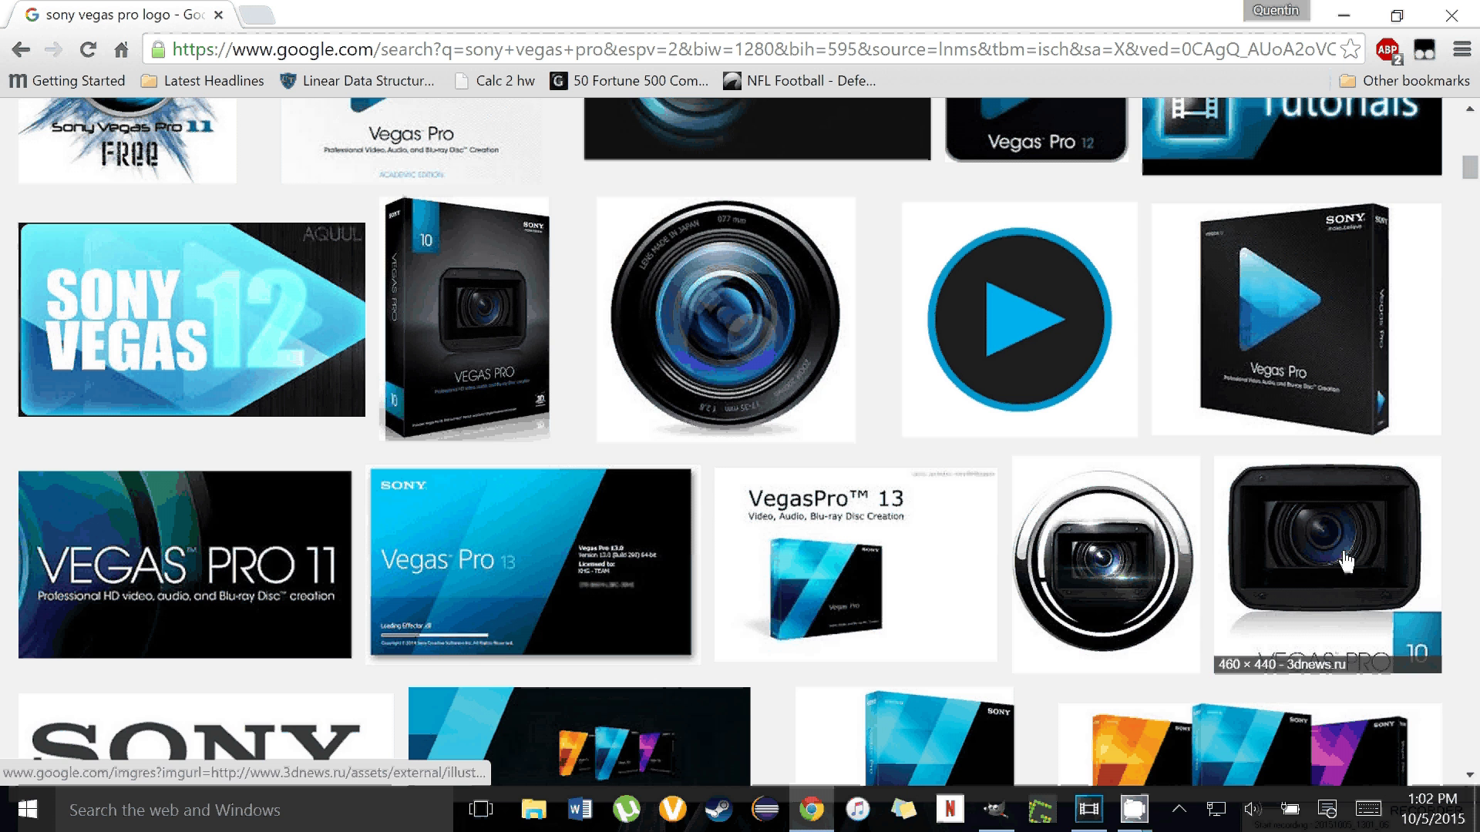
scroll(393, 667, up, 4)
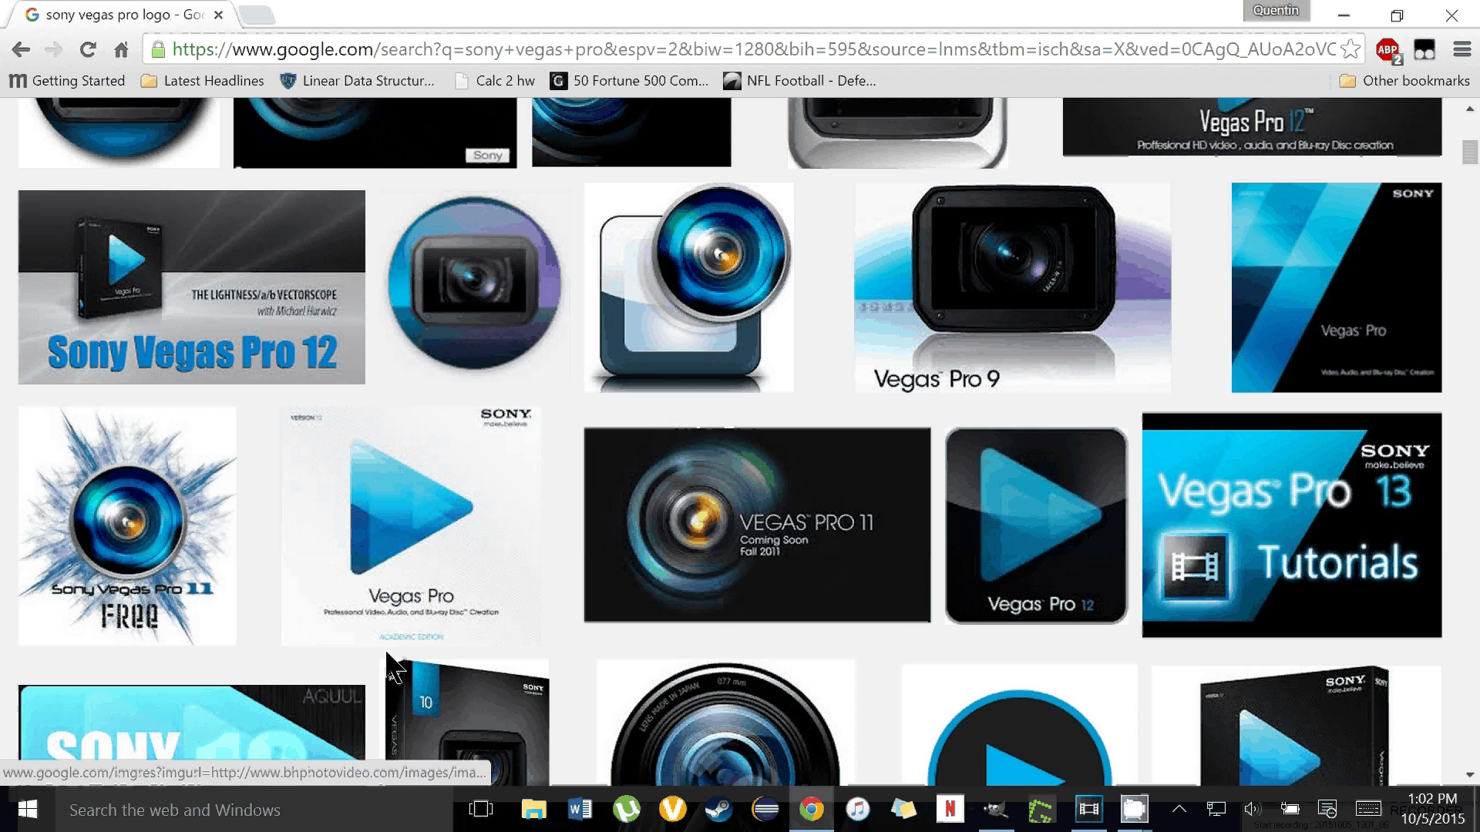
scroll(655, 562, up, 2)
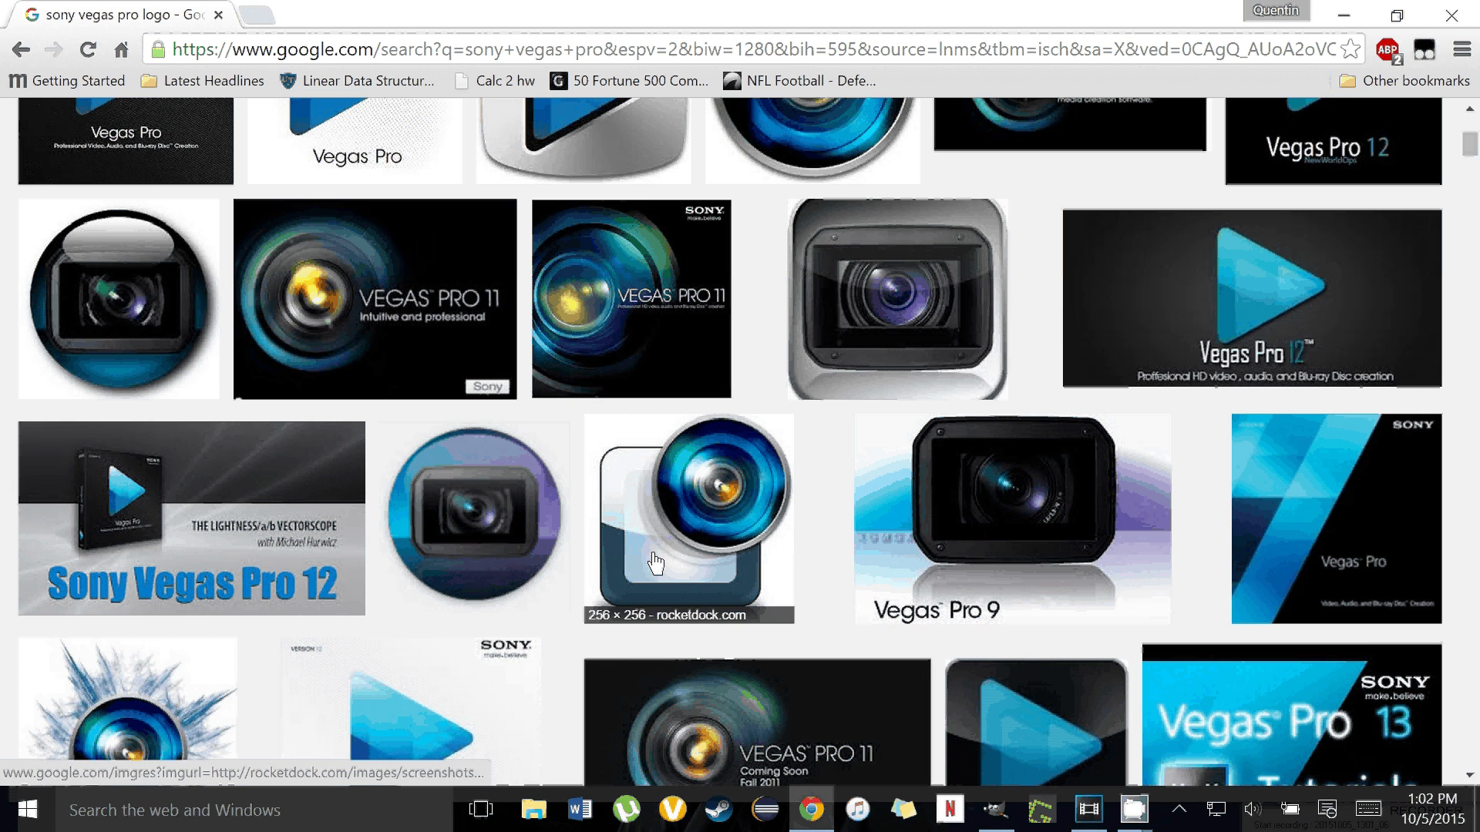
scroll(655, 563, up, 2)
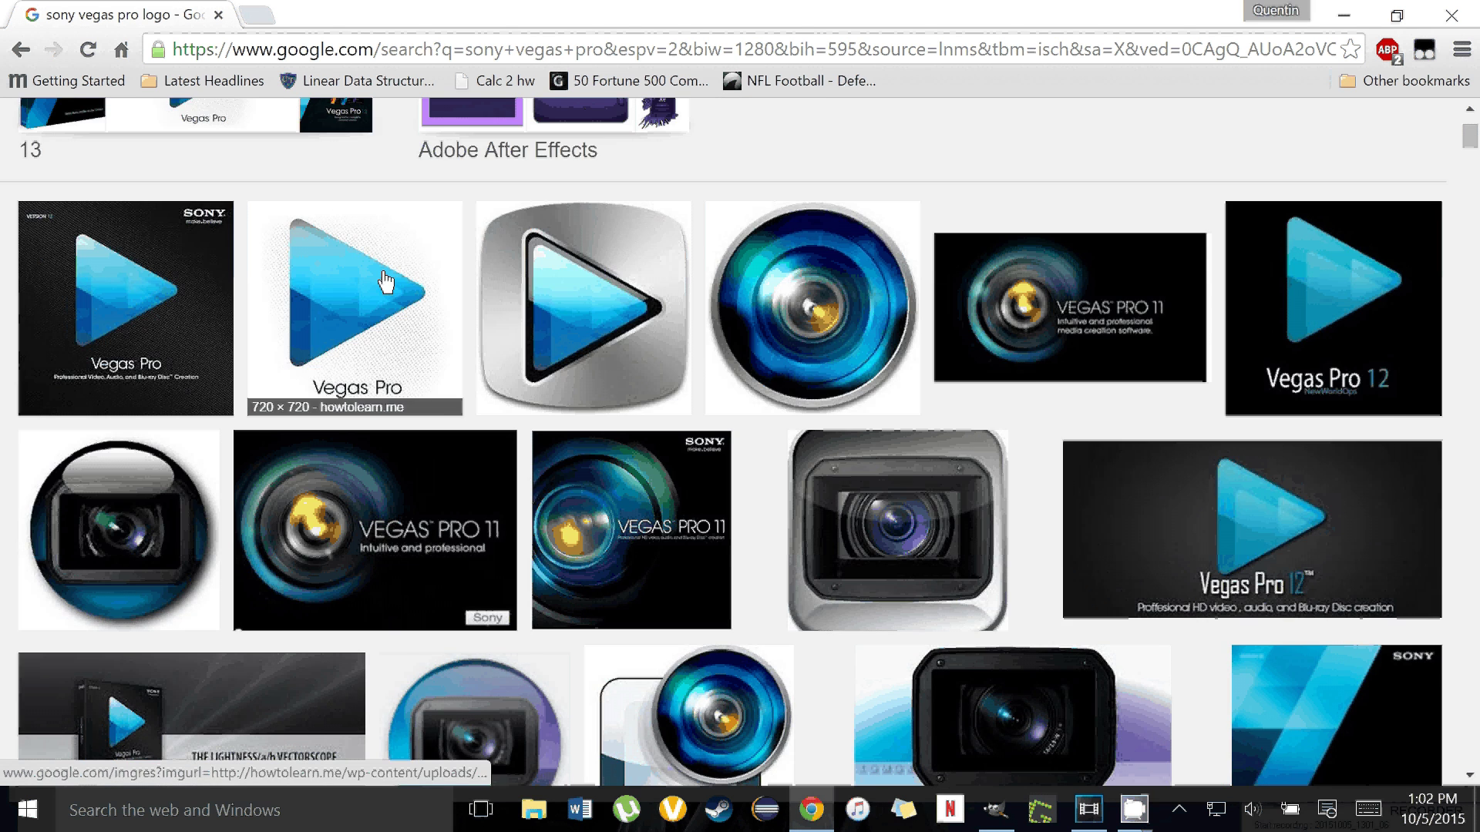
scroll(386, 283, up, 1)
scroll(632, 420, down, 5)
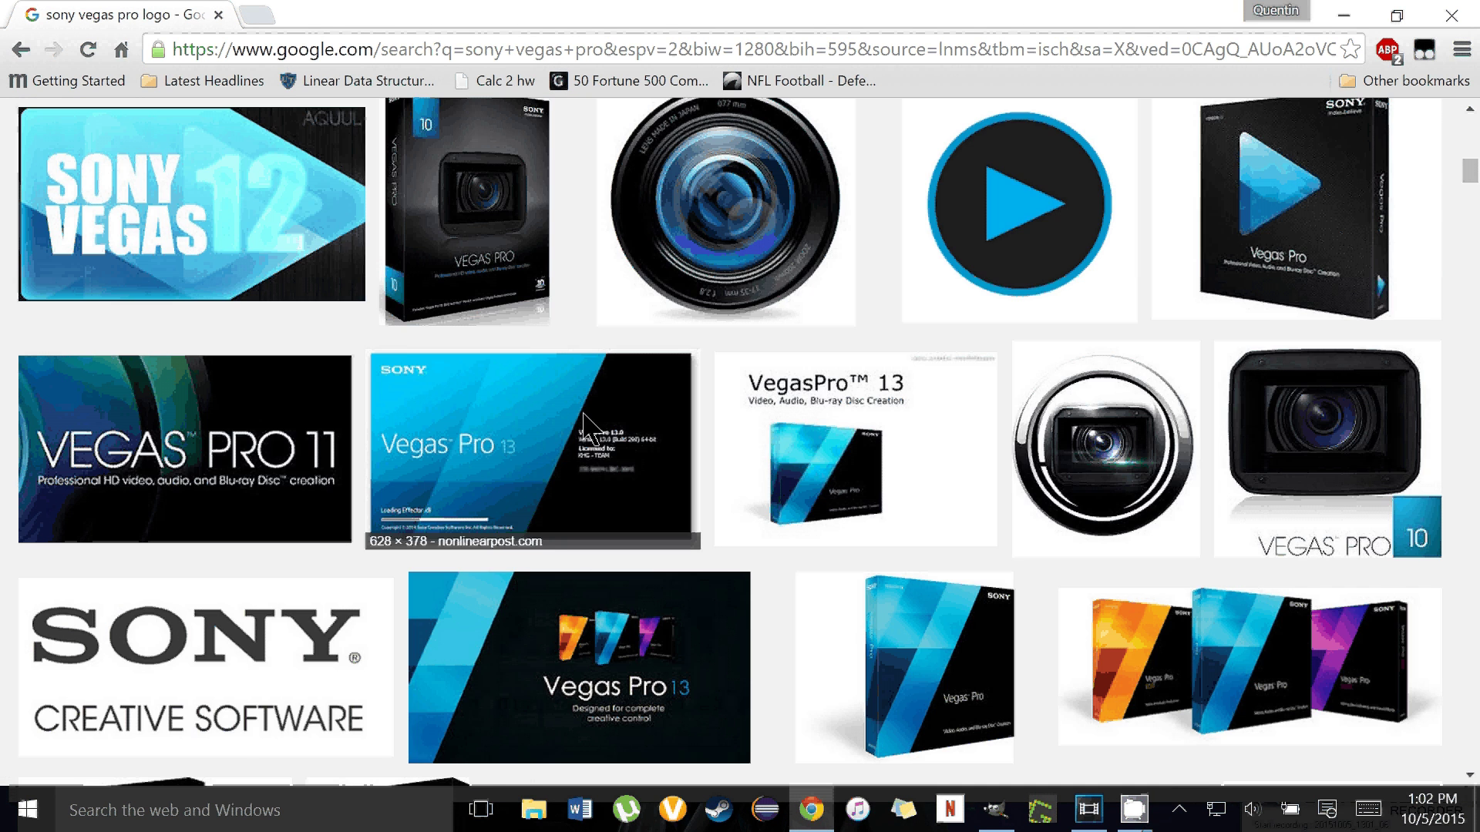
scroll(584, 416, down, 2)
scroll(585, 423, down, 5)
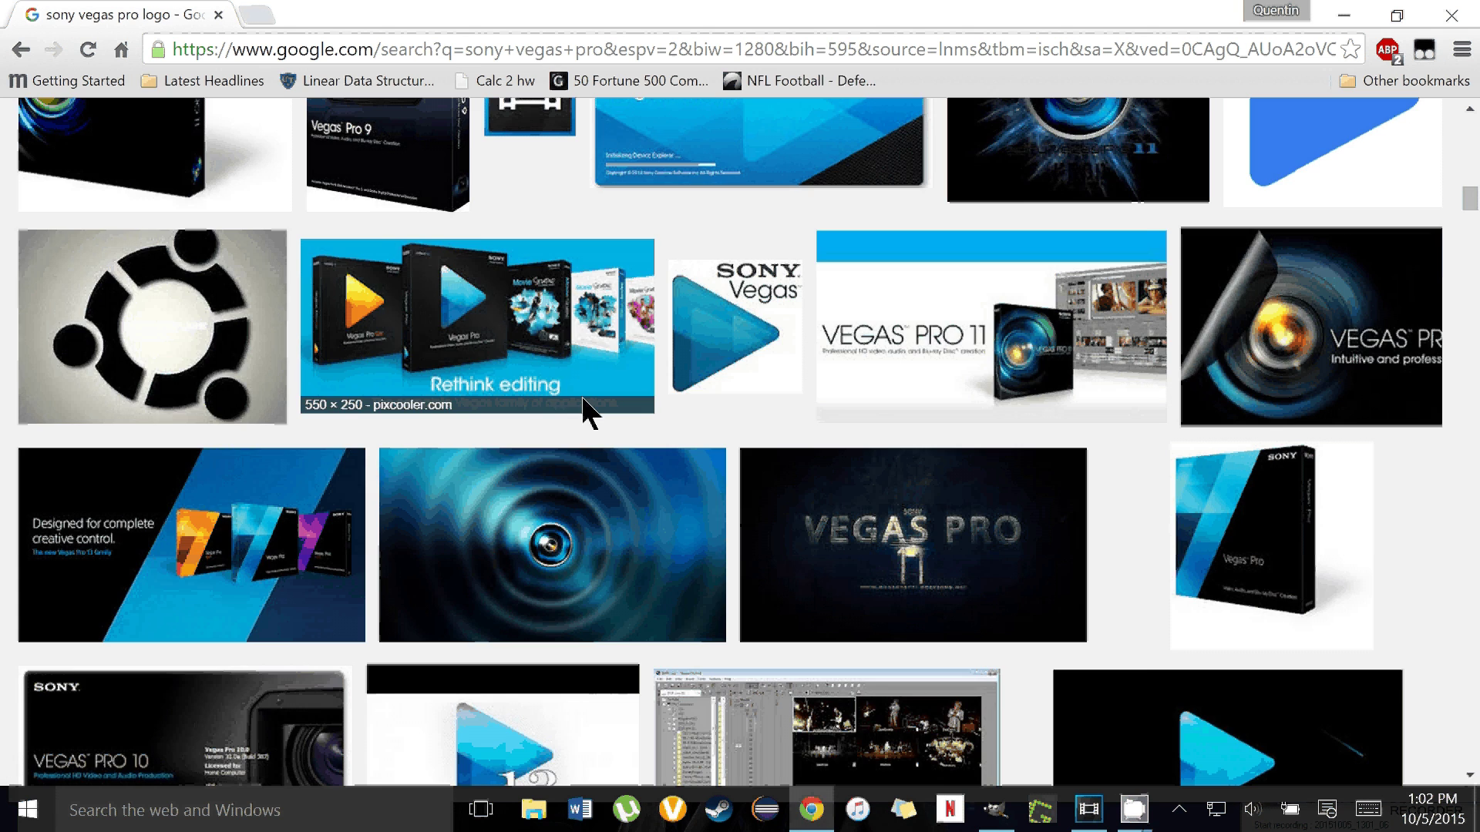
scroll(583, 413, up, 5)
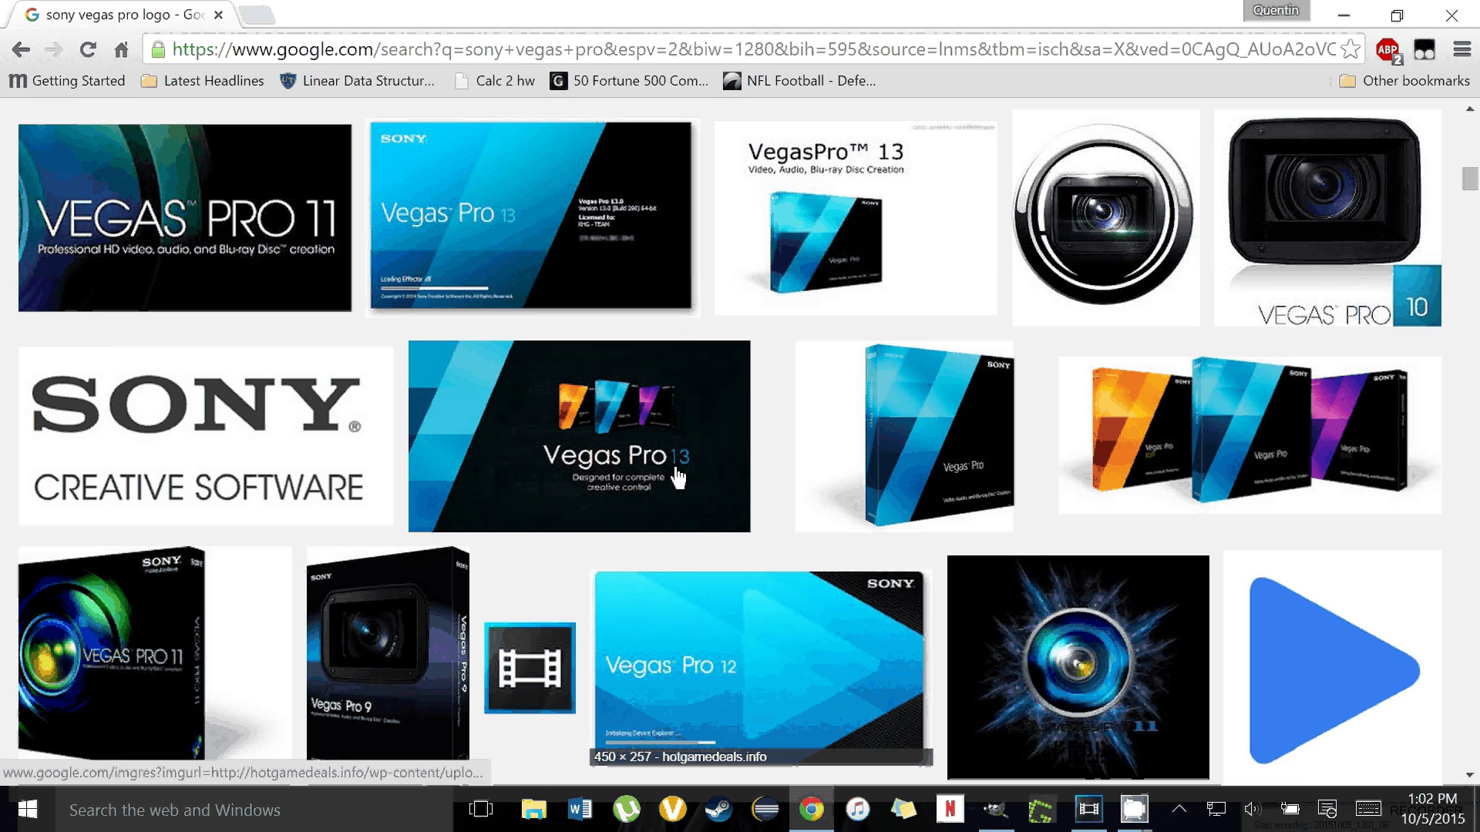
scroll(678, 478, up, 4)
Step: Open the round camera-lens logo from strefakursow.pl and save it as PNG "vegas image" in the Pictures folder
click(1109, 568)
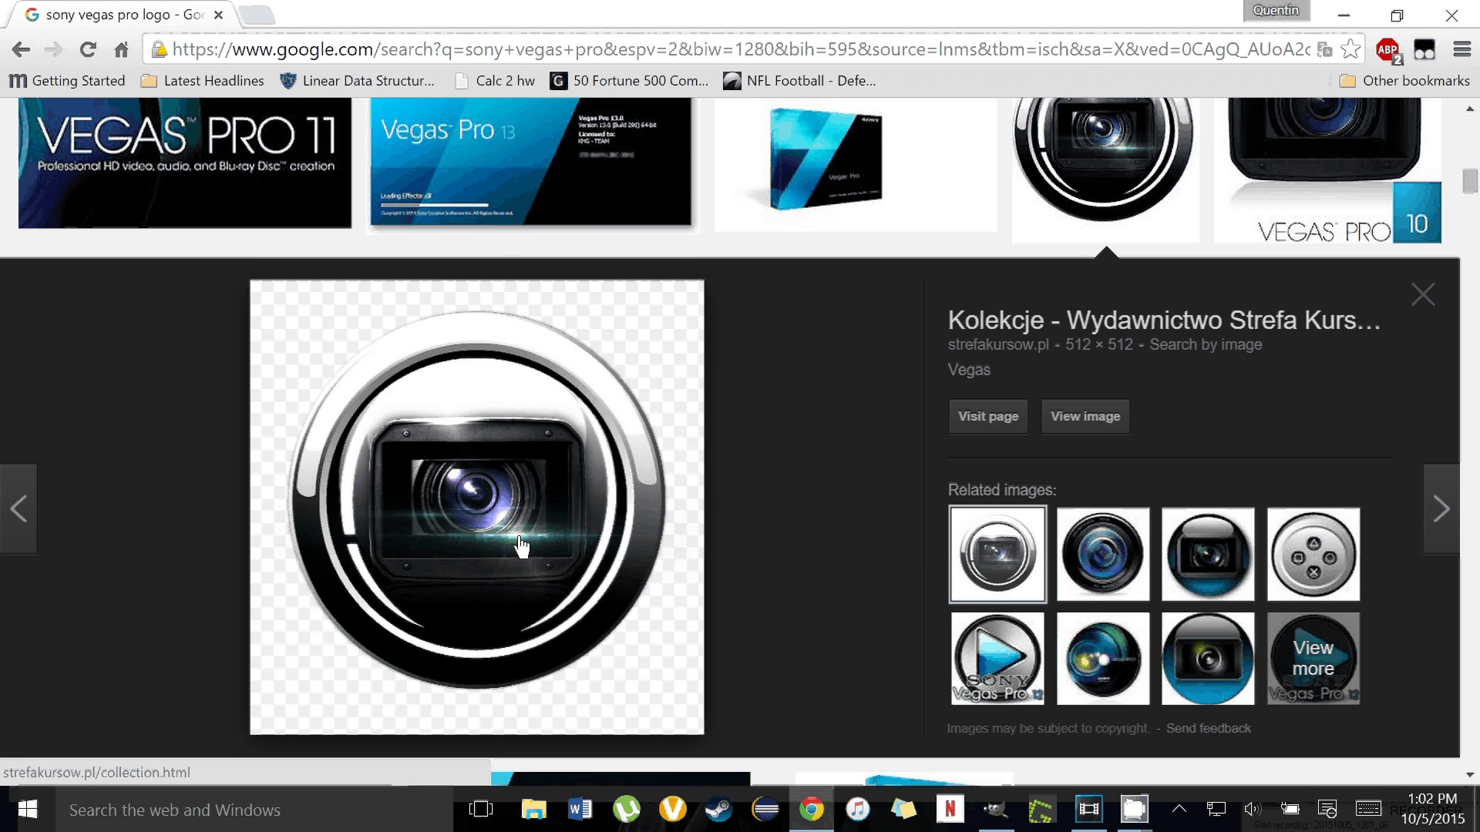
right_click(521, 547)
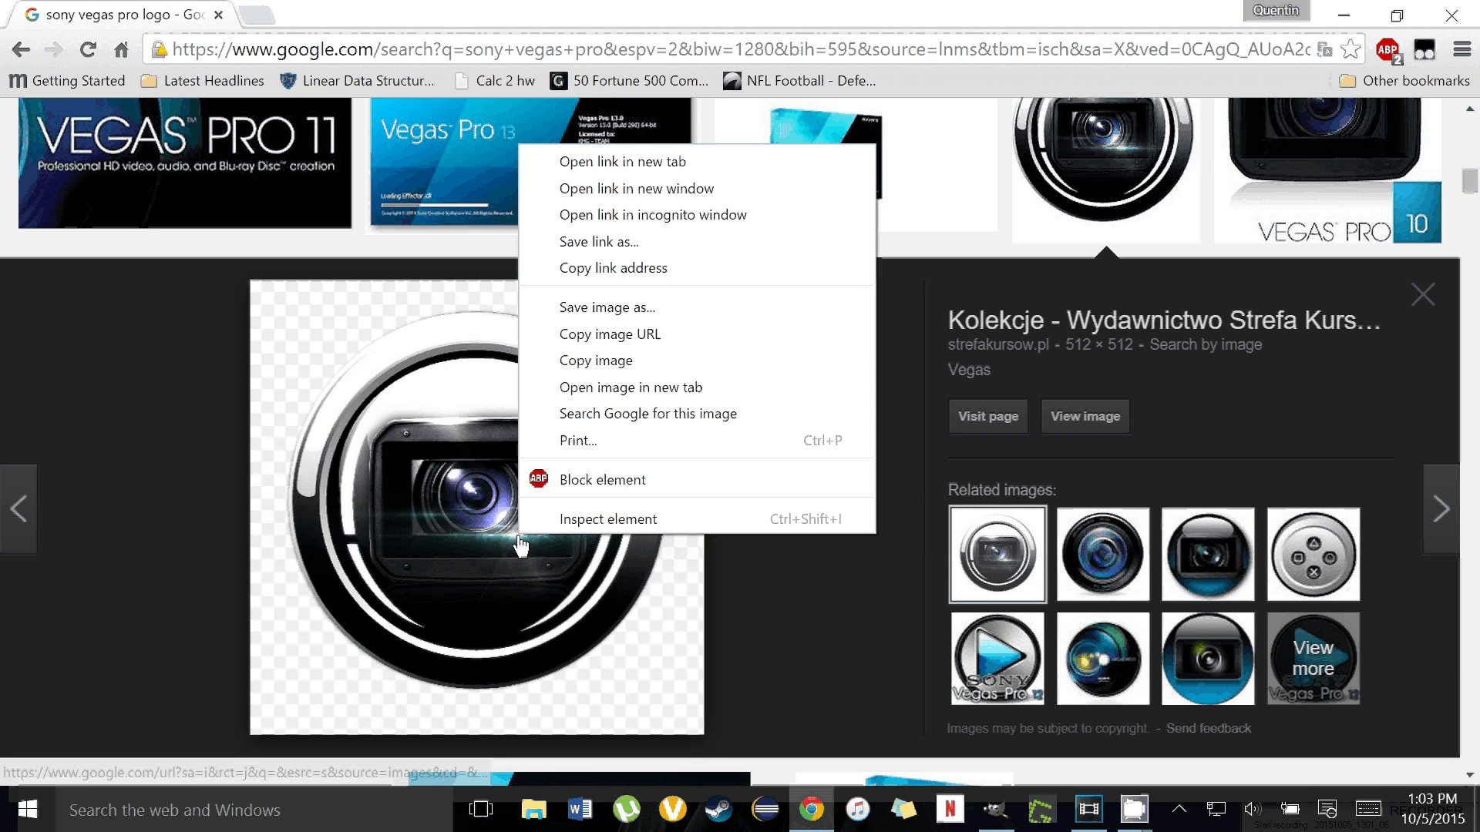
click(609, 308)
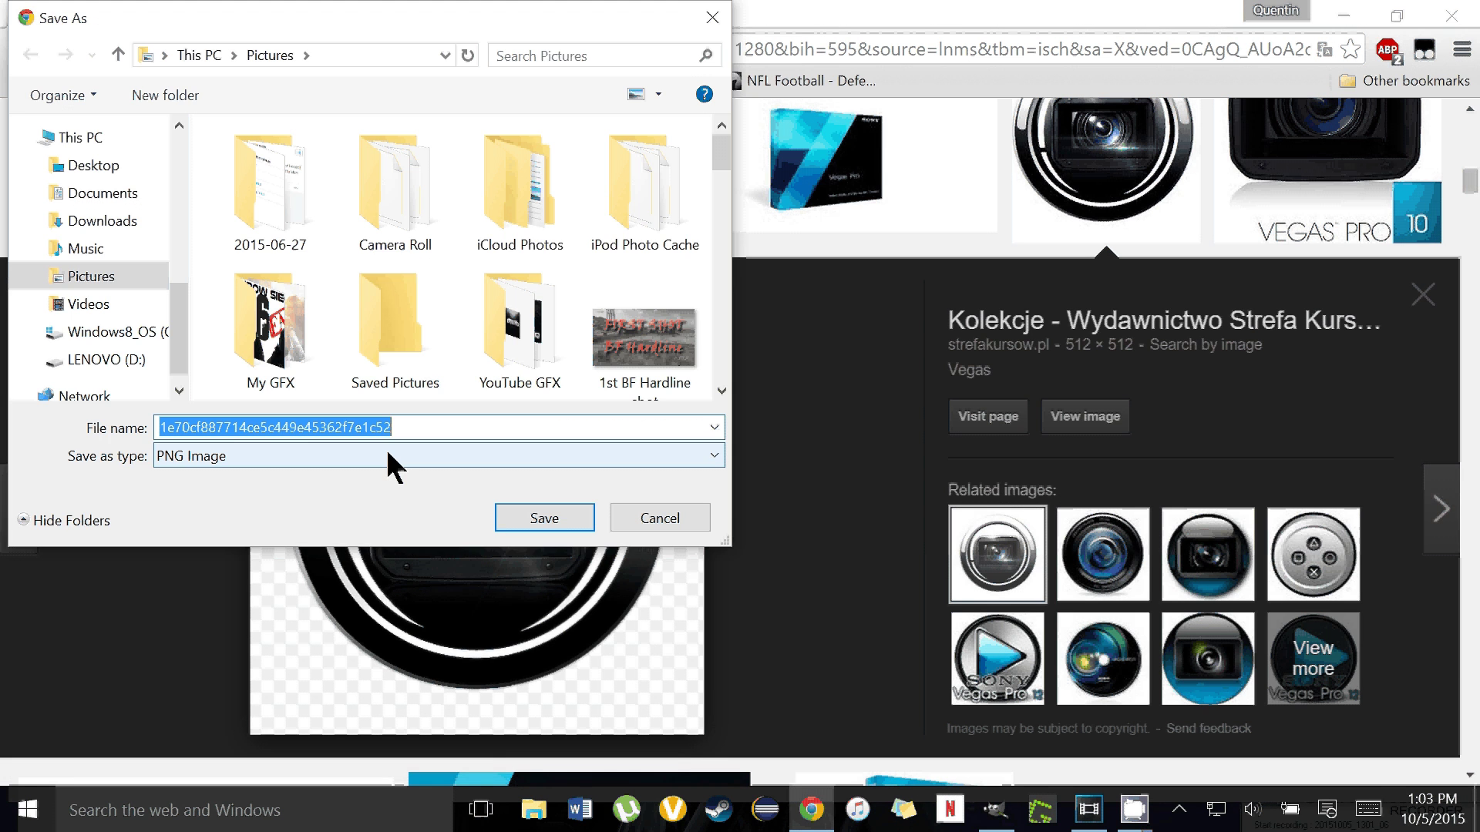
text(vegas im)
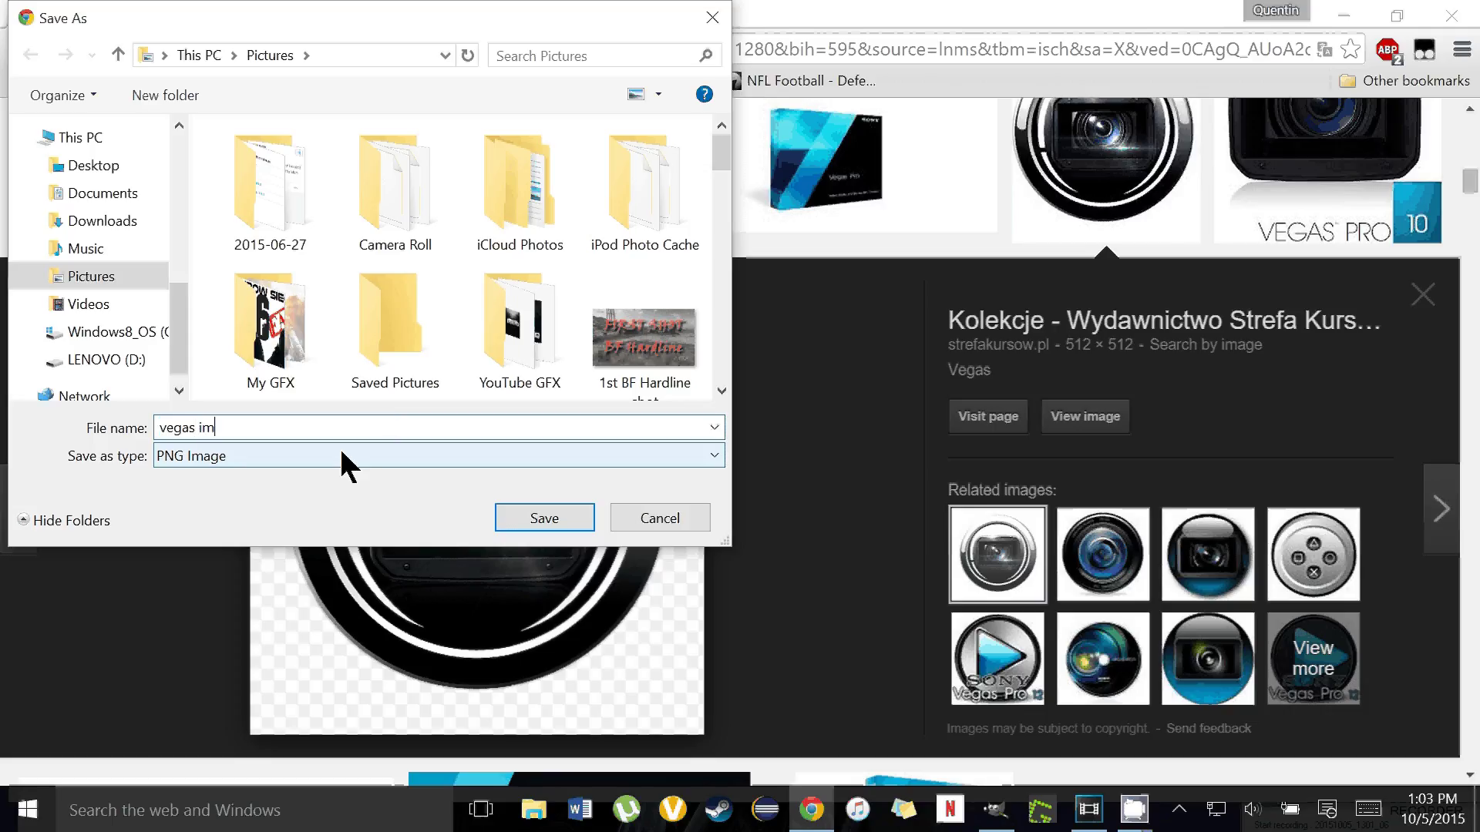
text(age)
key(Return)
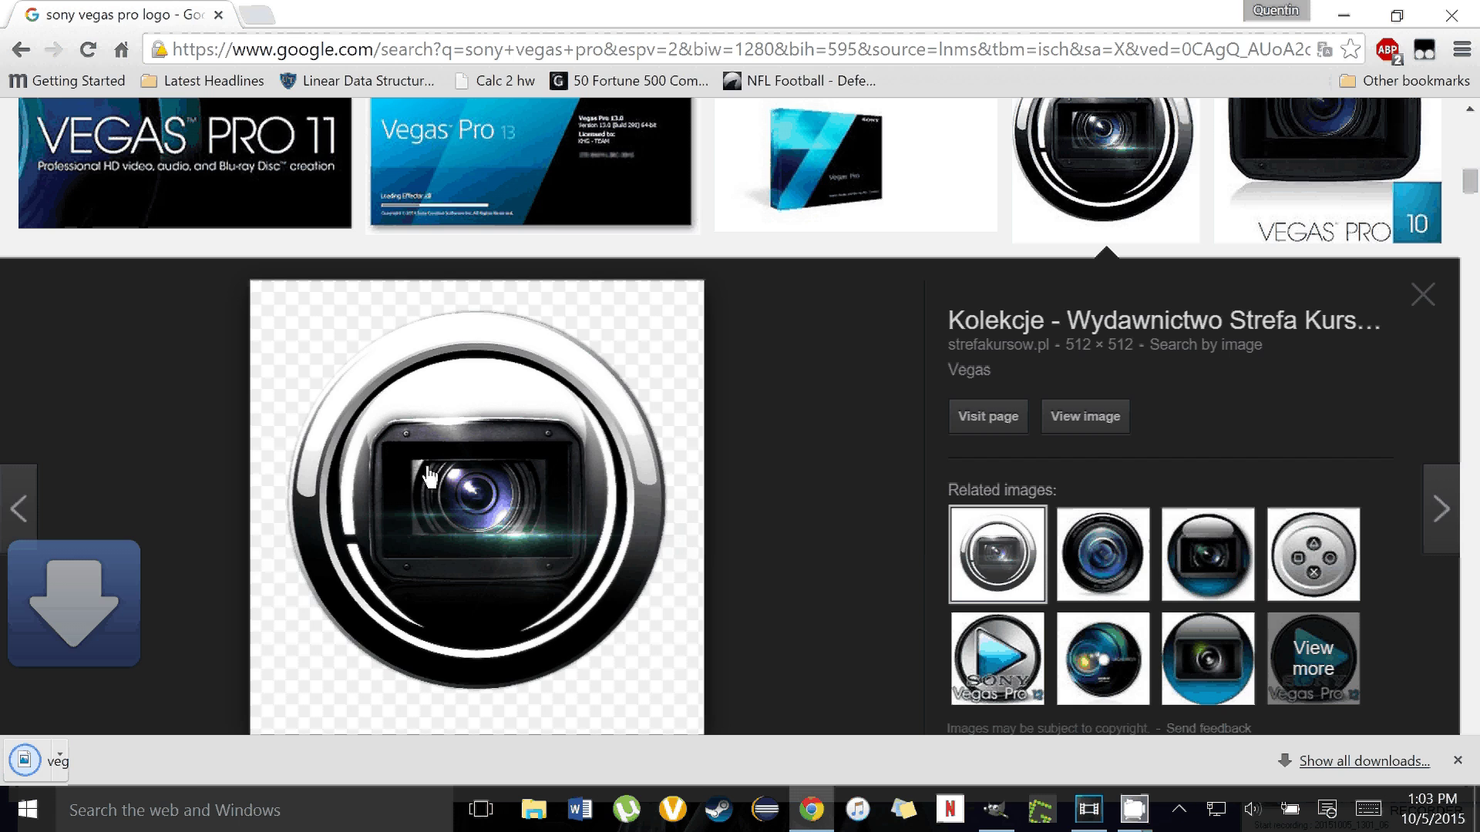
Step: Switch back to GIMP and open vegas image.png from the Pictures folder in its own image window
key(alt+Tab)
click(28, 47)
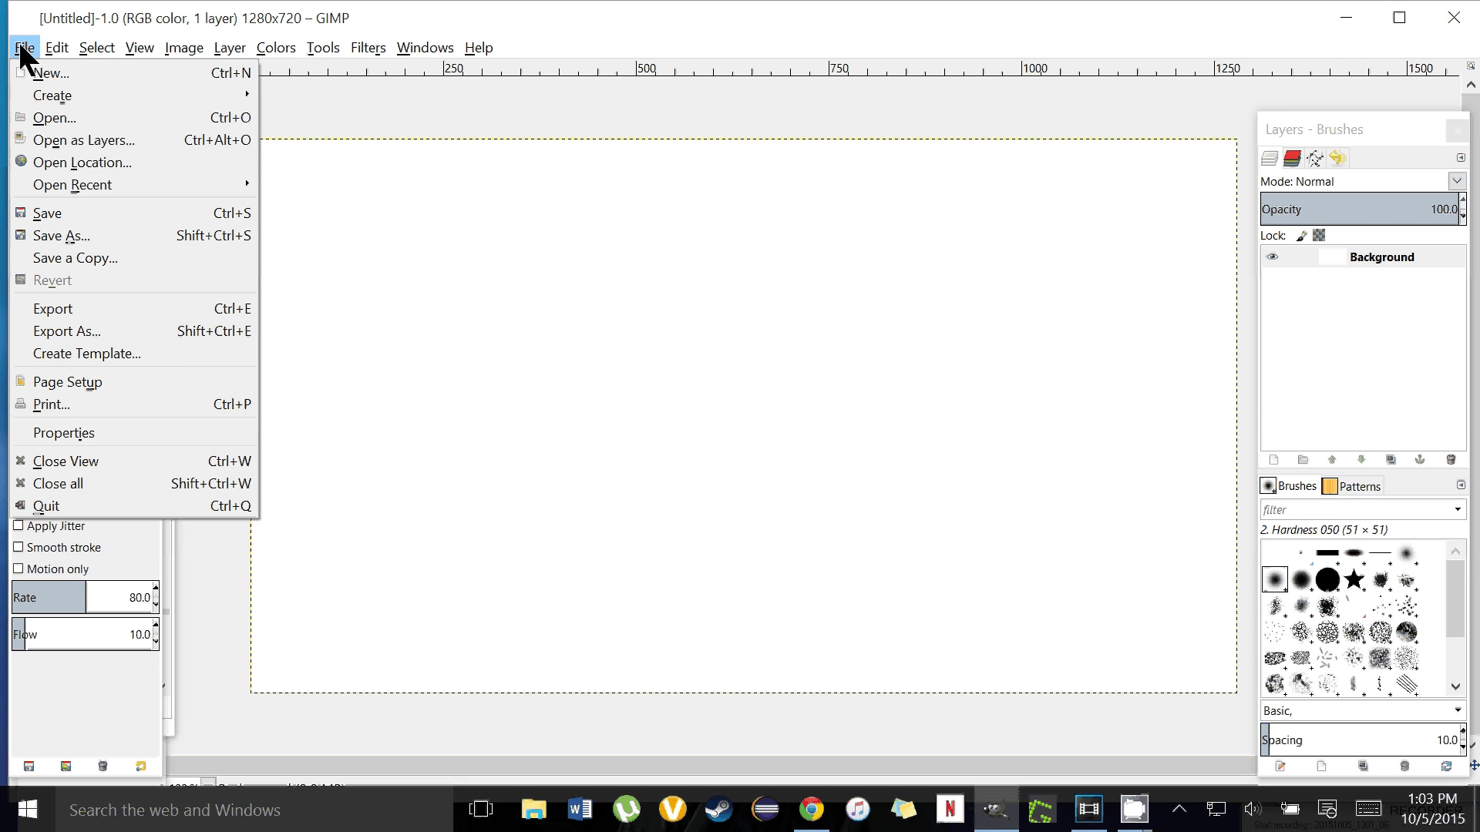
click(73, 119)
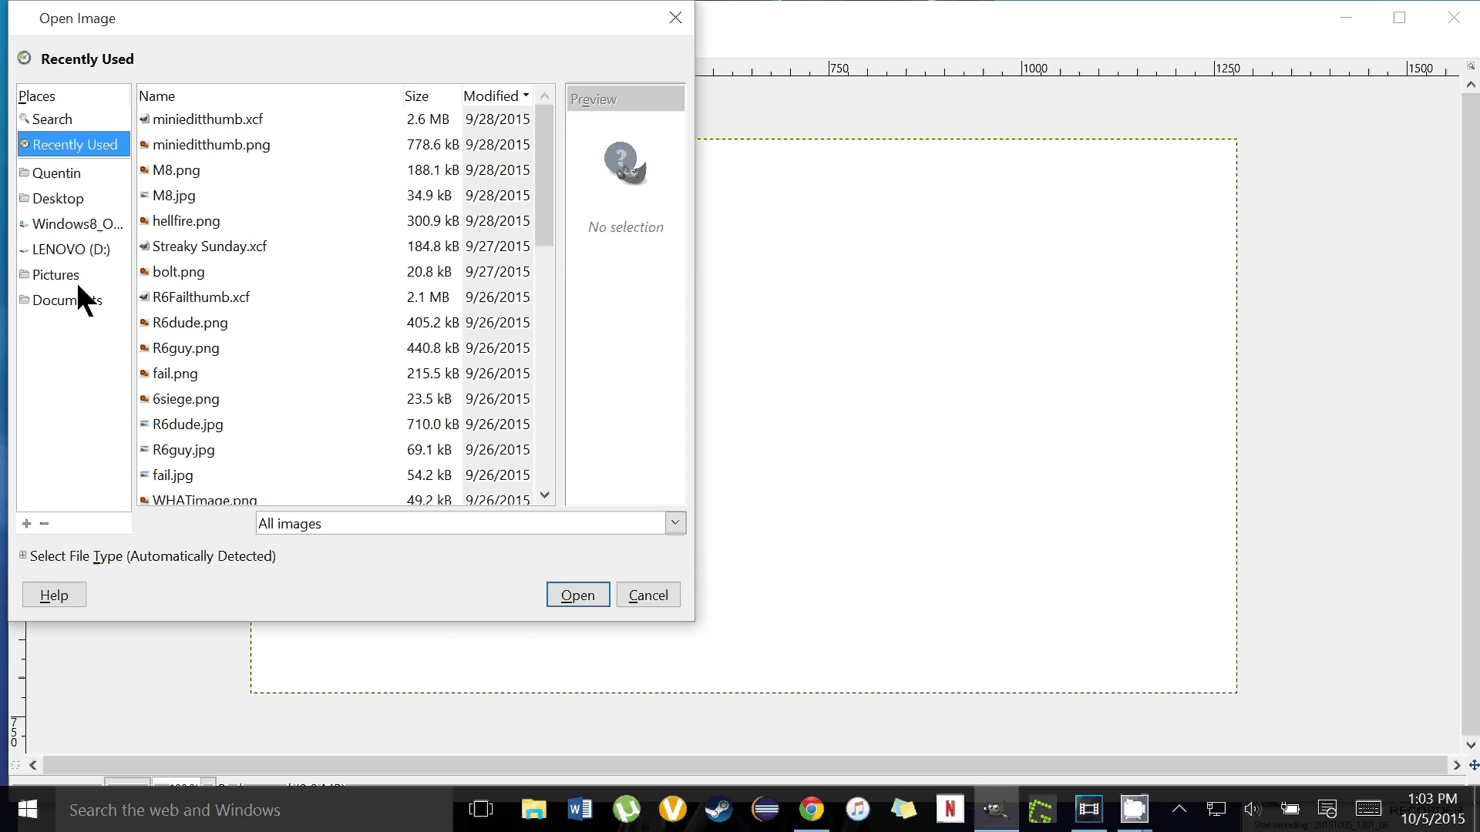
click(75, 280)
drag(544, 173, 513, 441)
click(219, 329)
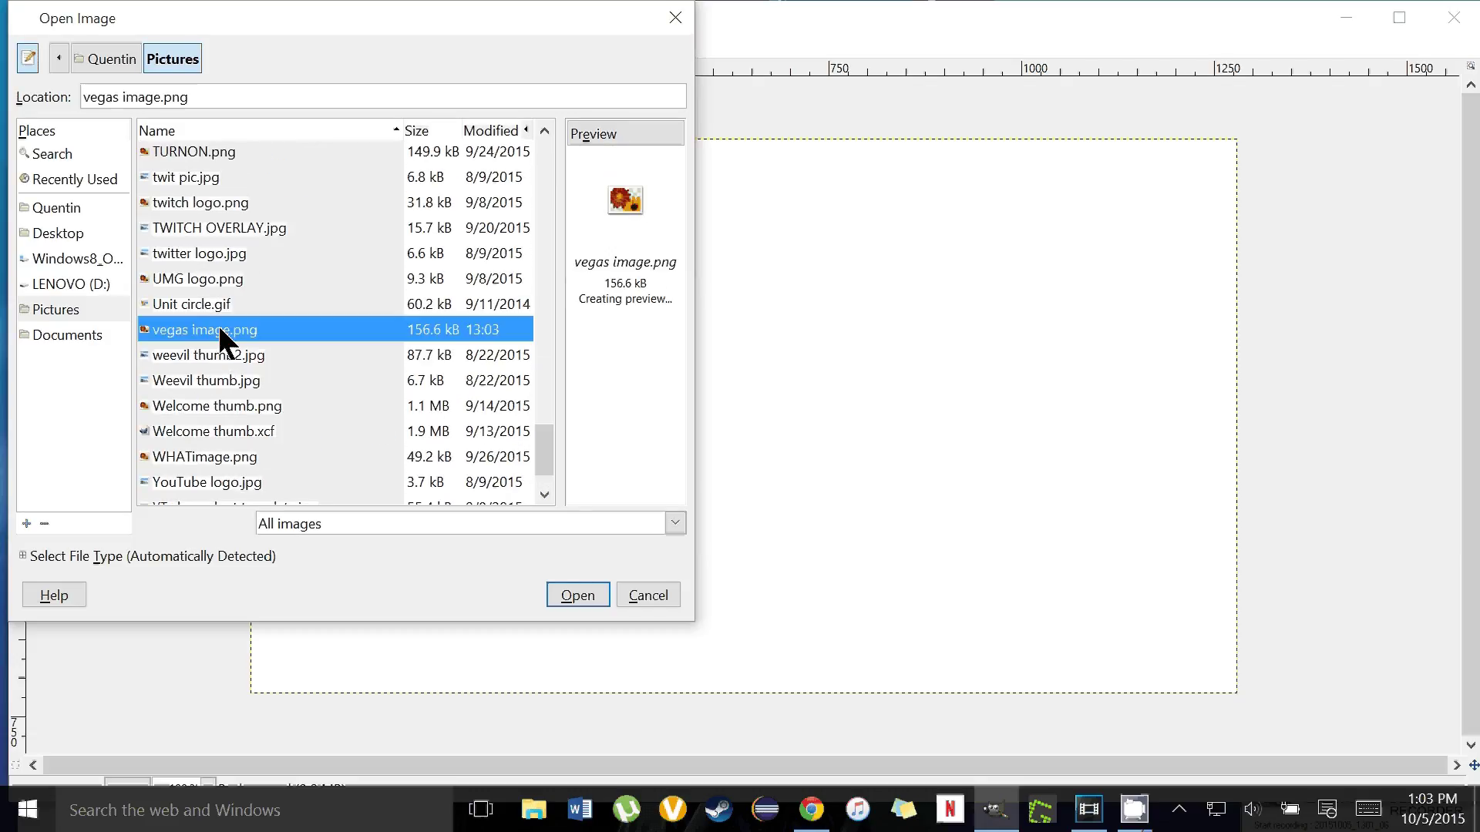
click(577, 596)
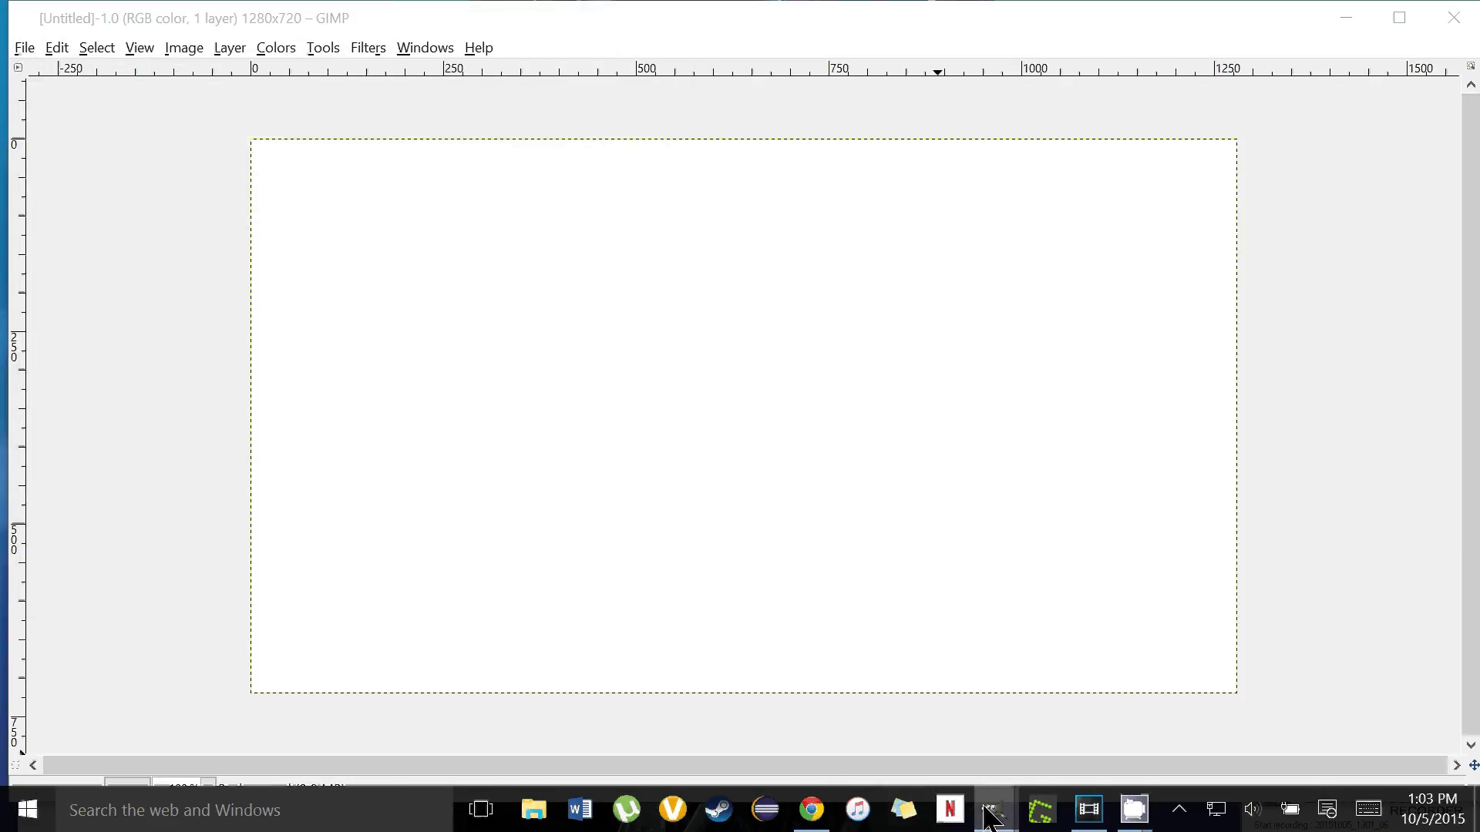
mouse_move(992, 815)
click(1113, 709)
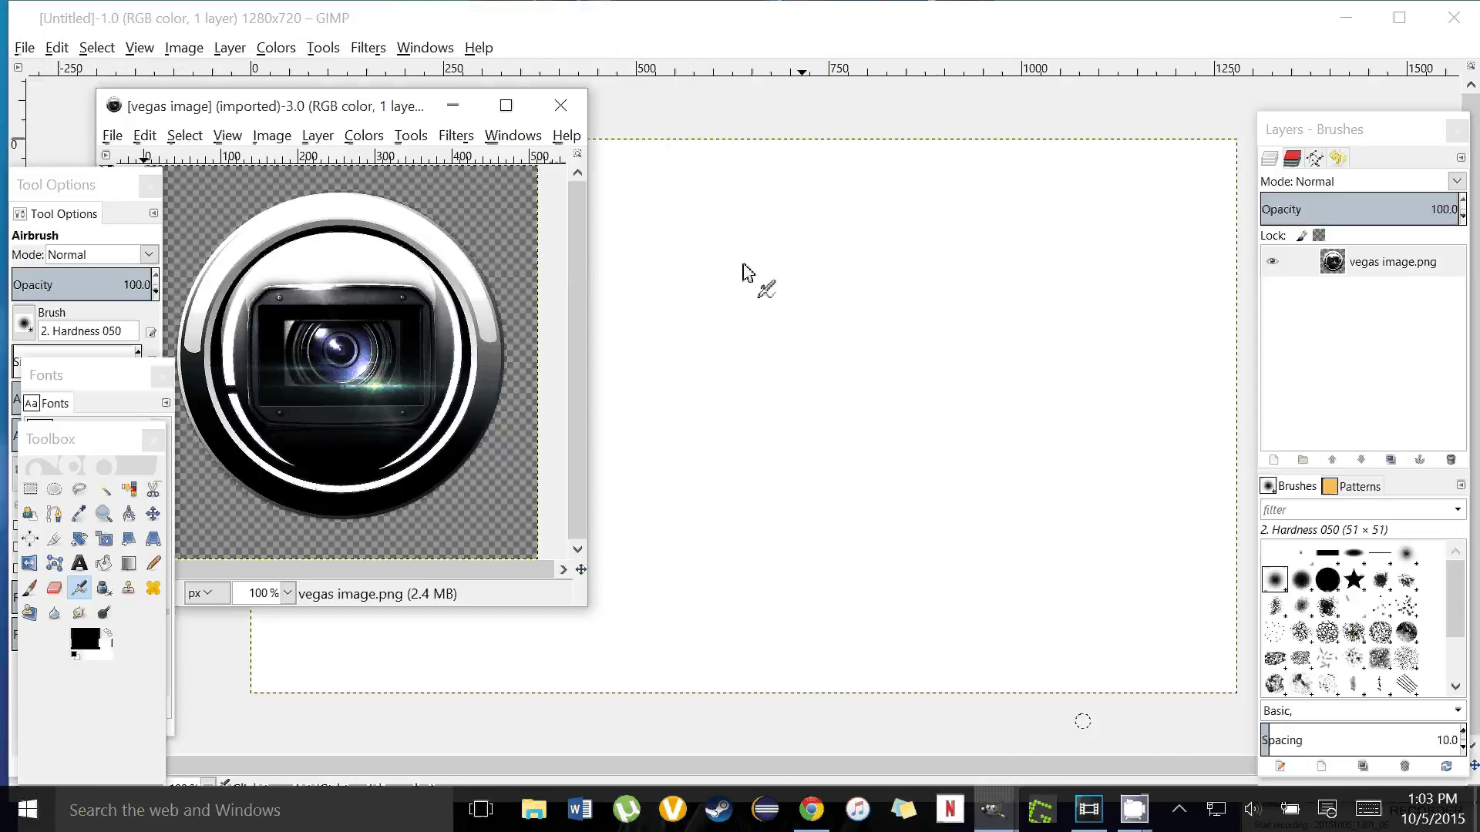
Step: Copy the camera-lens logo from the vegas image window and return to the blank 1280 × 720 image
click(508, 107)
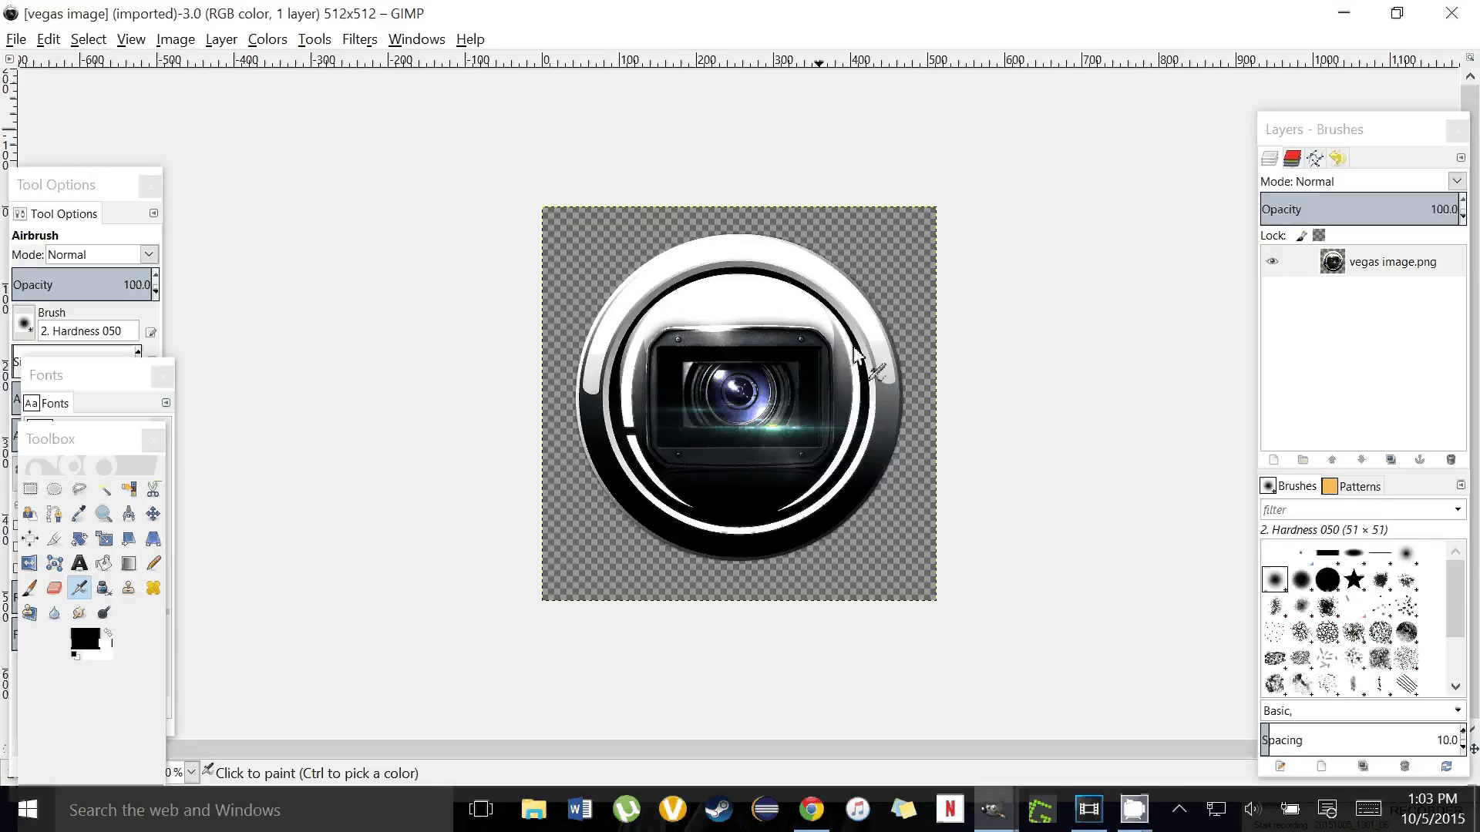
right_click(1354, 263)
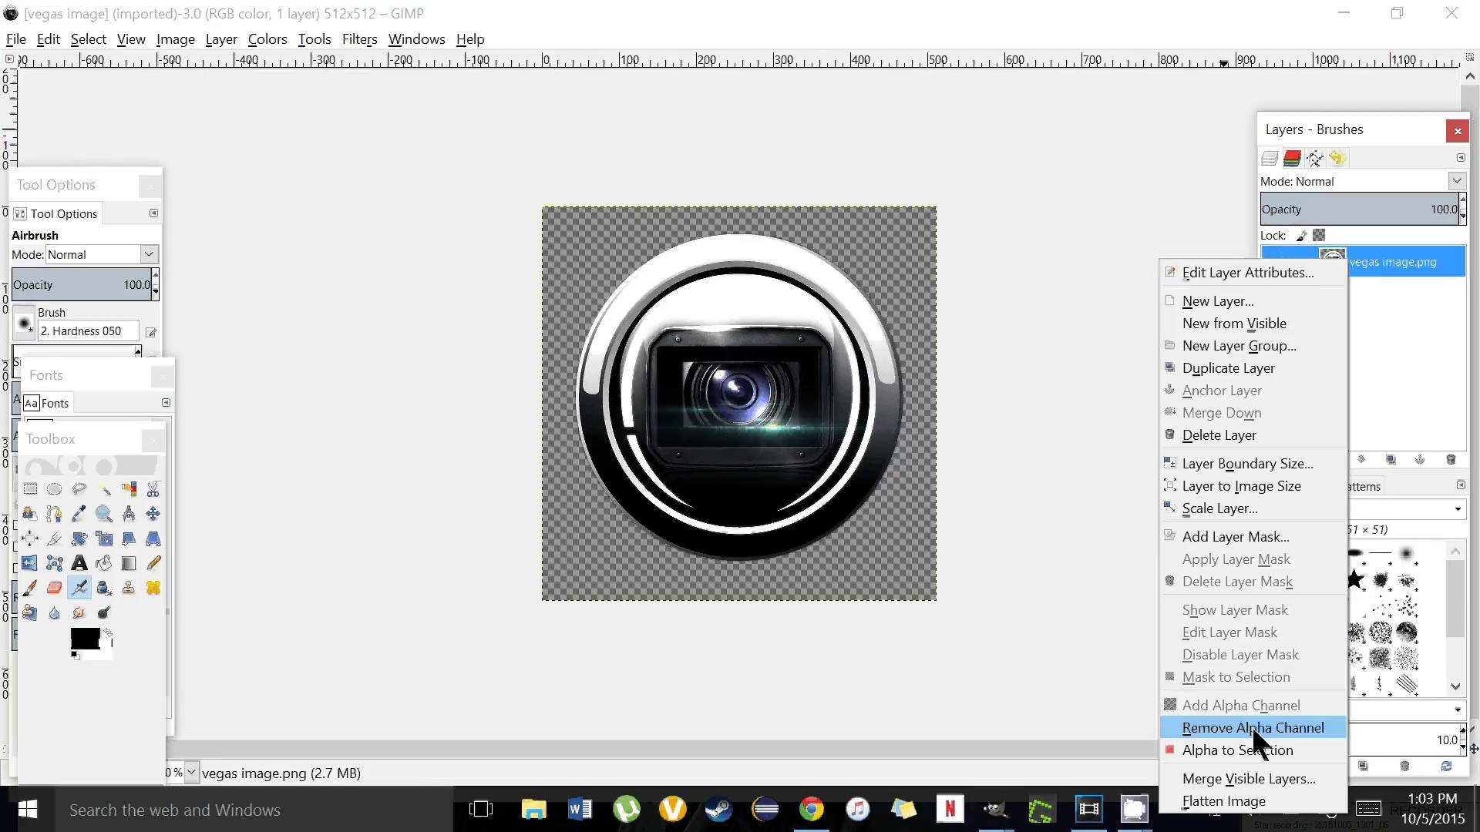
right_click(731, 391)
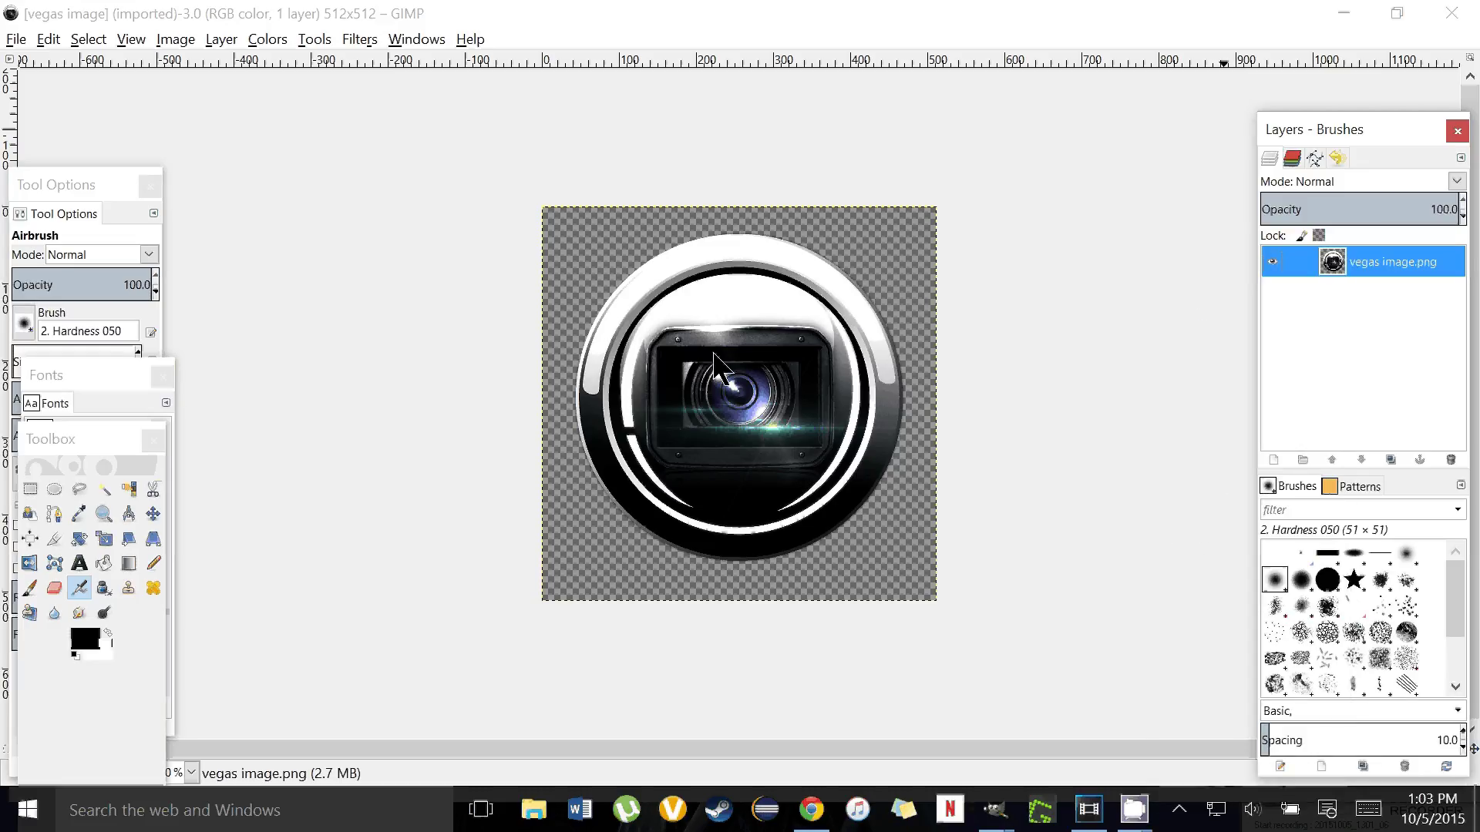
right_click(730, 392)
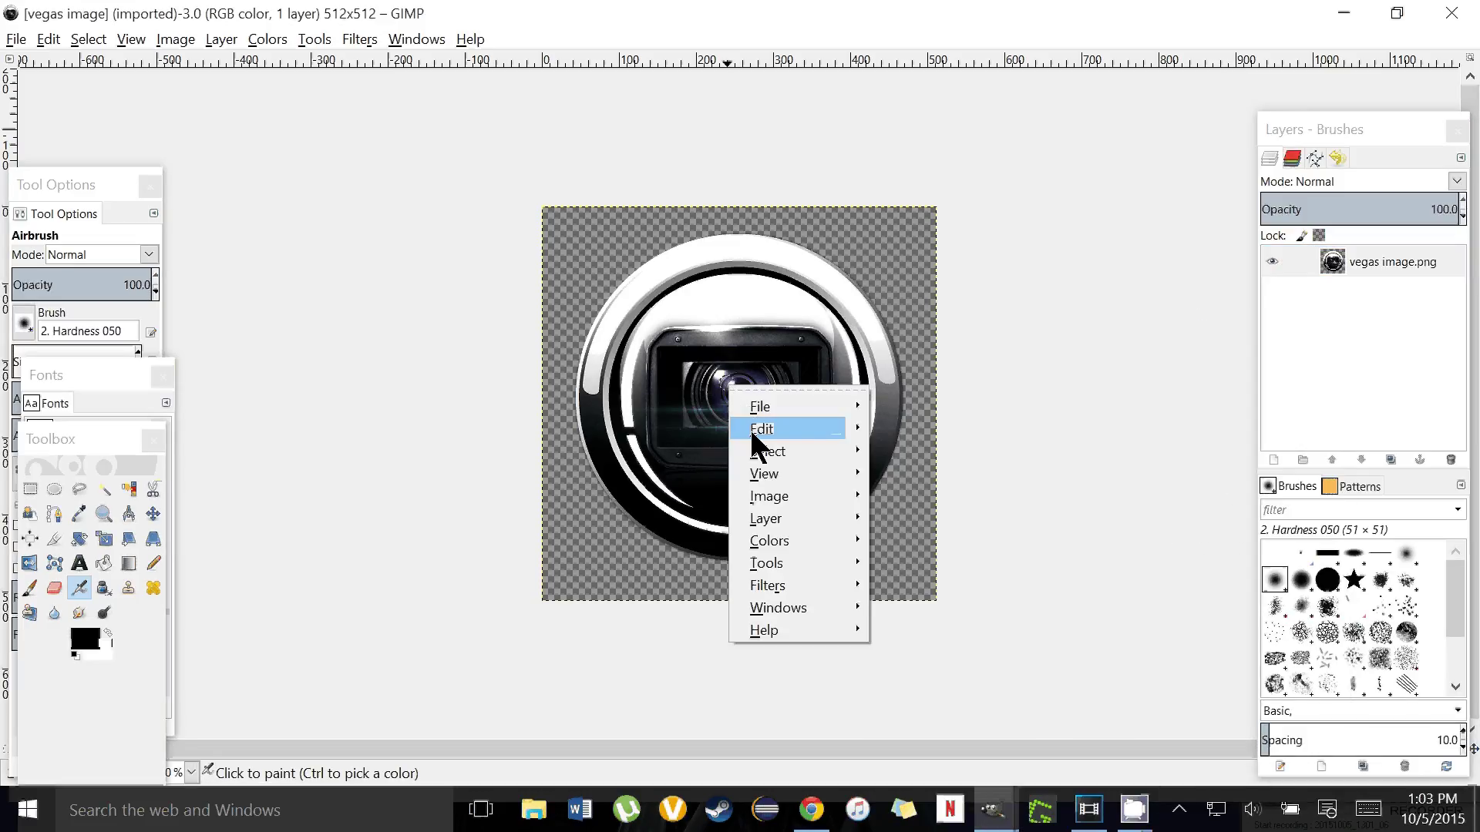
mouse_move(759, 429)
click(910, 451)
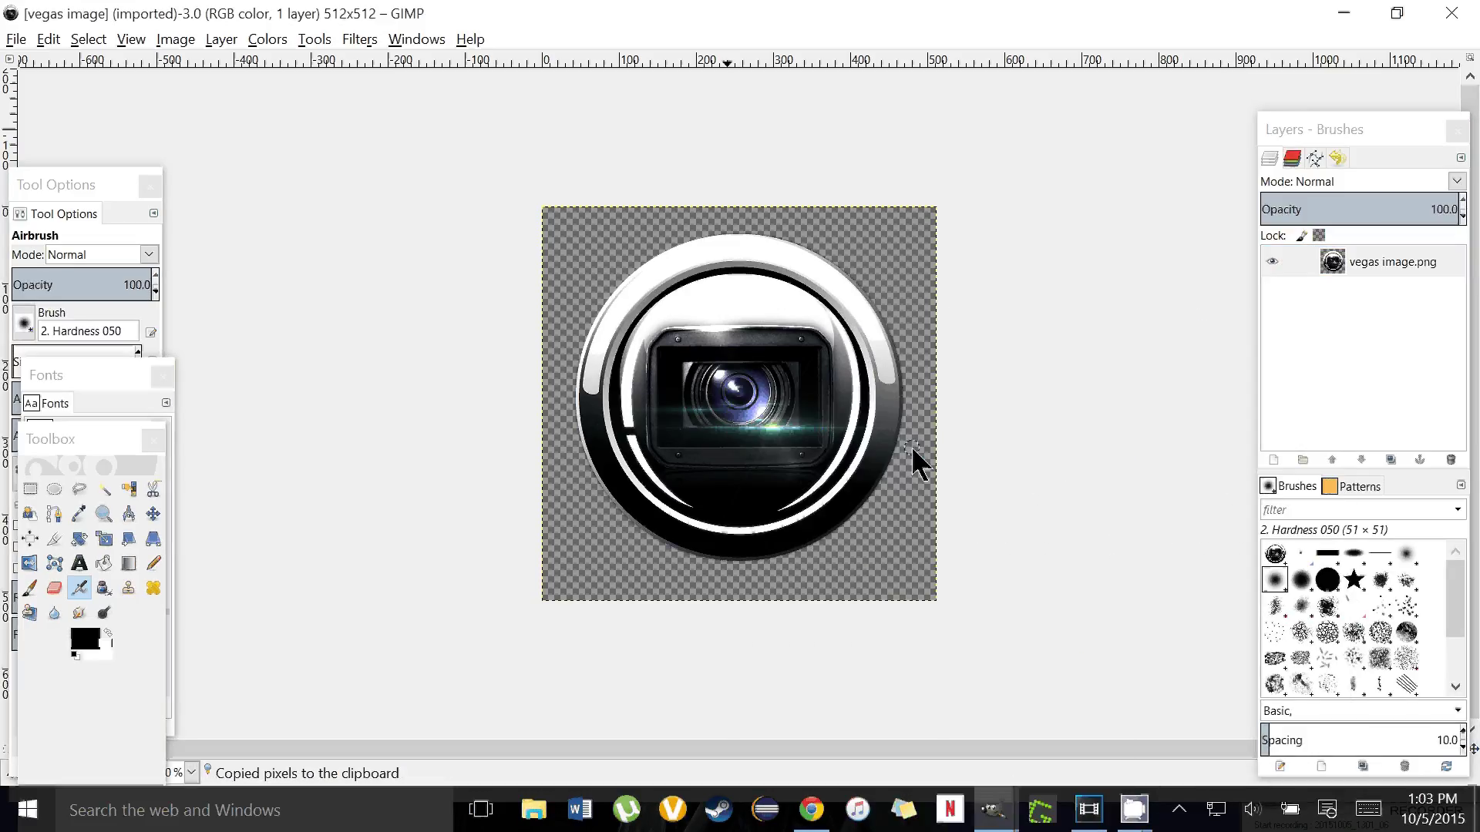
click(1344, 14)
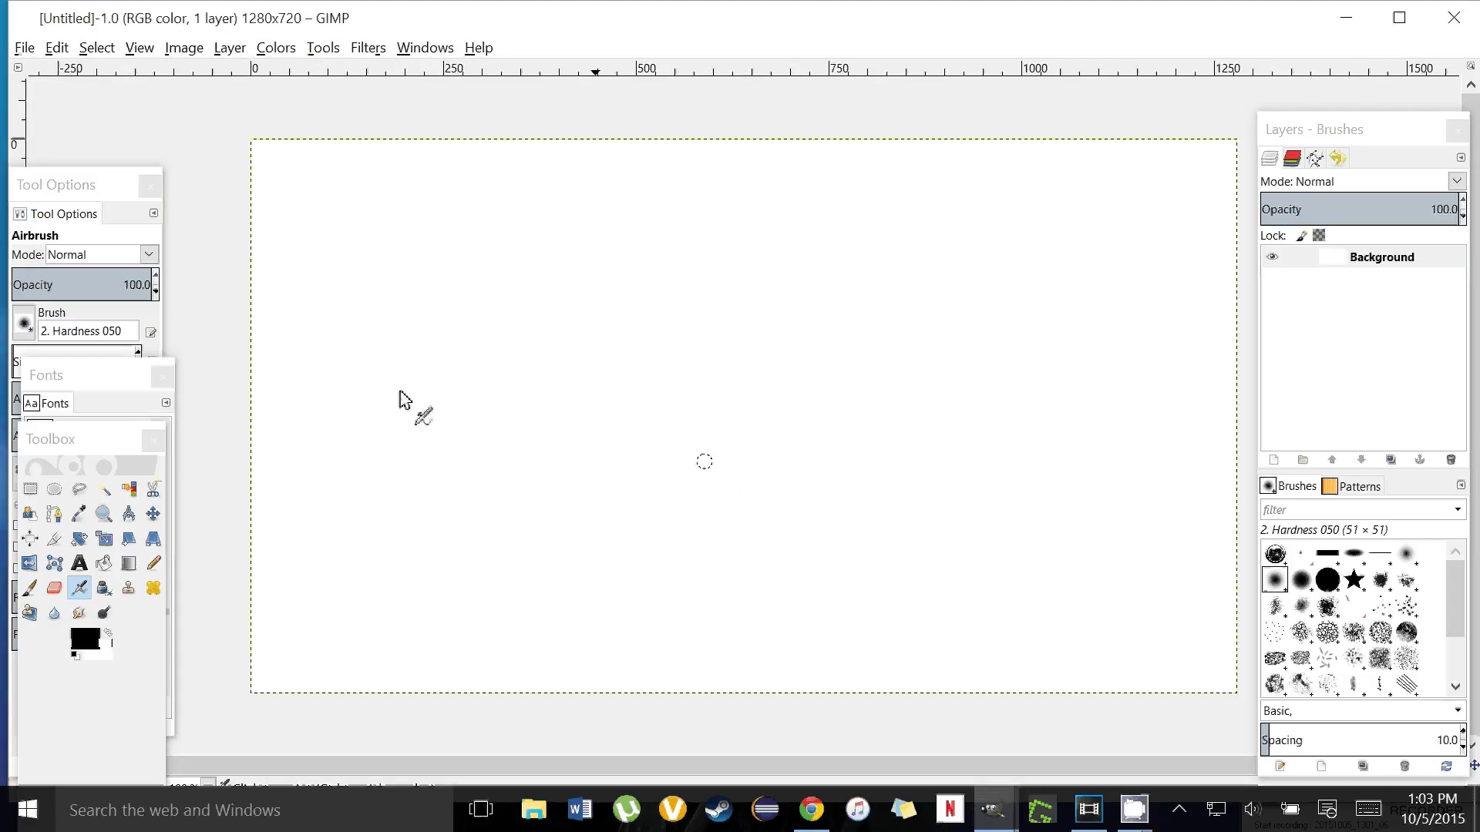
Step: Rearrange the Toolbox and Fonts windows so that the Toolbox sits higher and all its tools are uncovered
drag(109, 456, 123, 551)
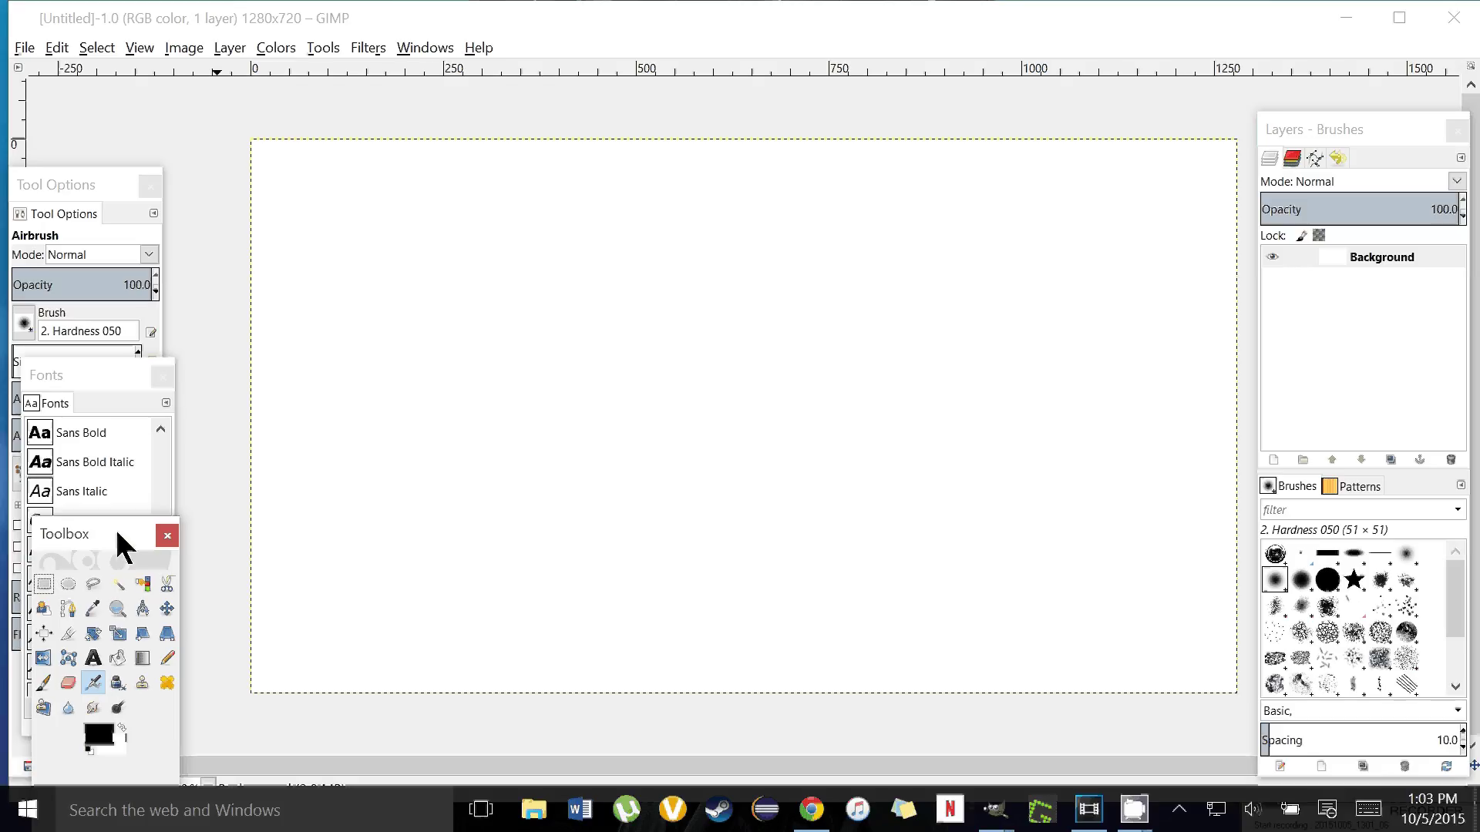
drag(97, 391, 241, 521)
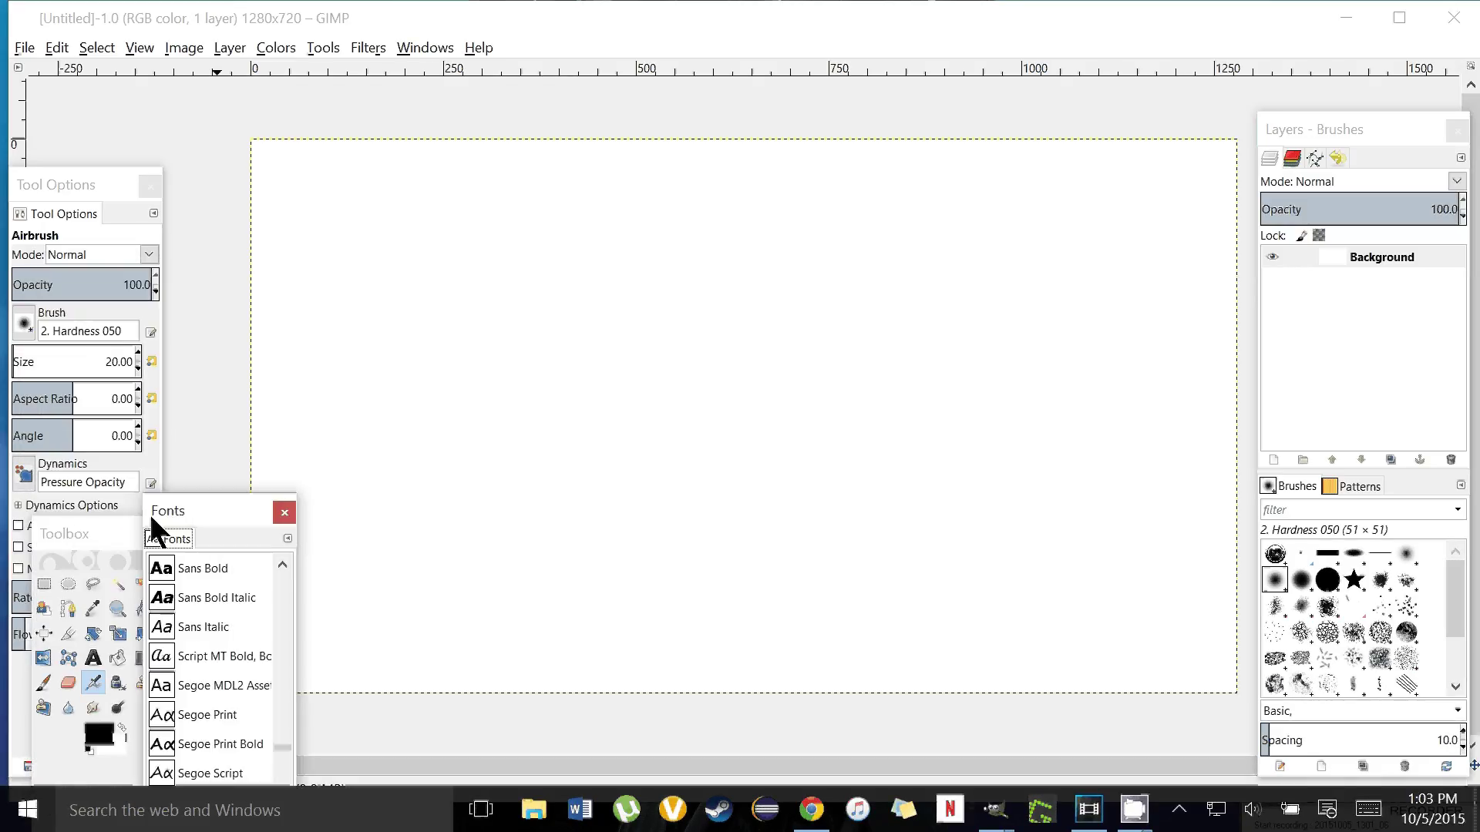
drag(73, 529, 67, 154)
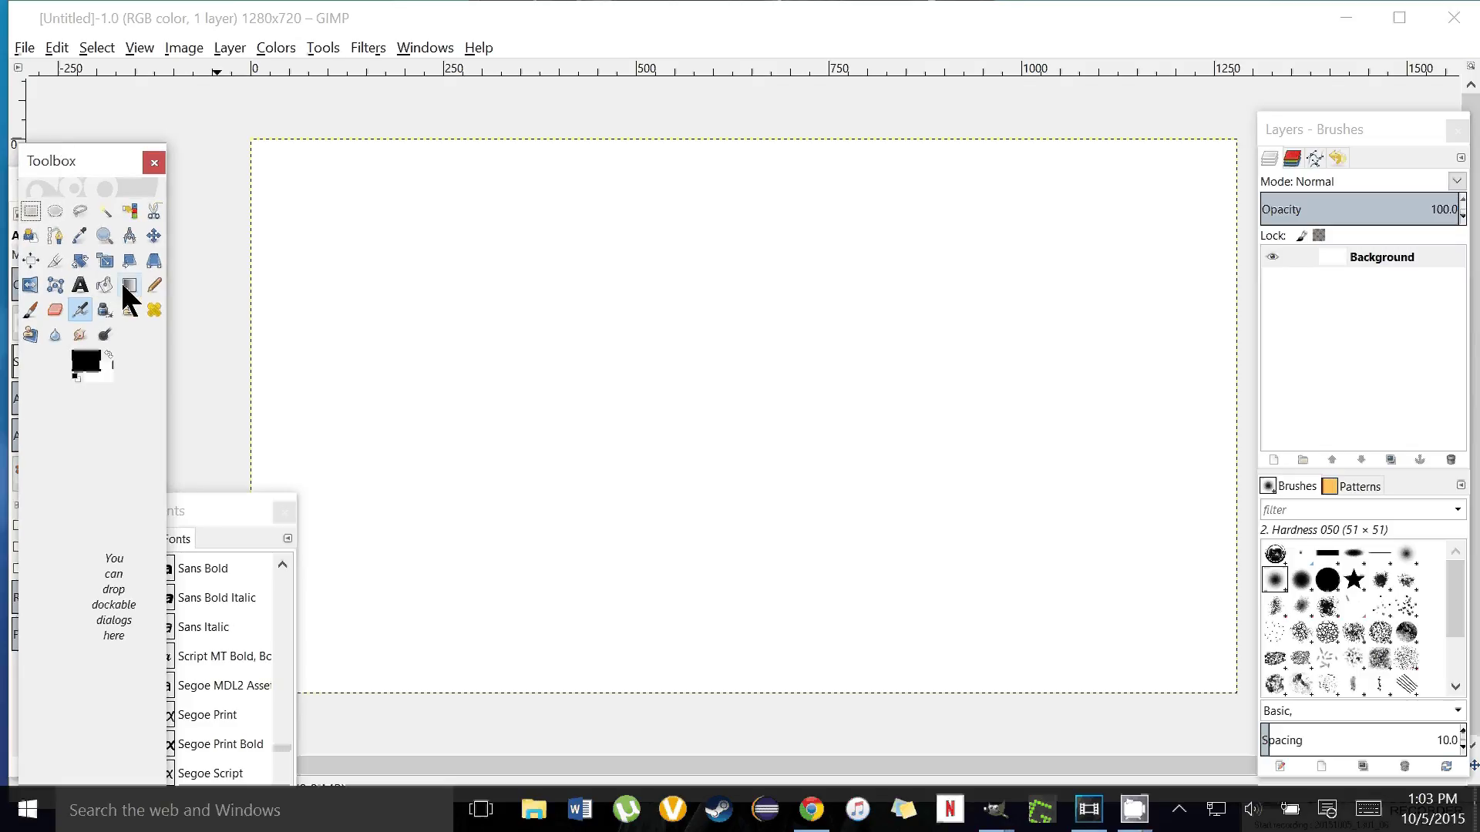
Step: Fill the whole Background layer with black using Bucket Fill, and move the Fonts window clear of the canvas
click(105, 286)
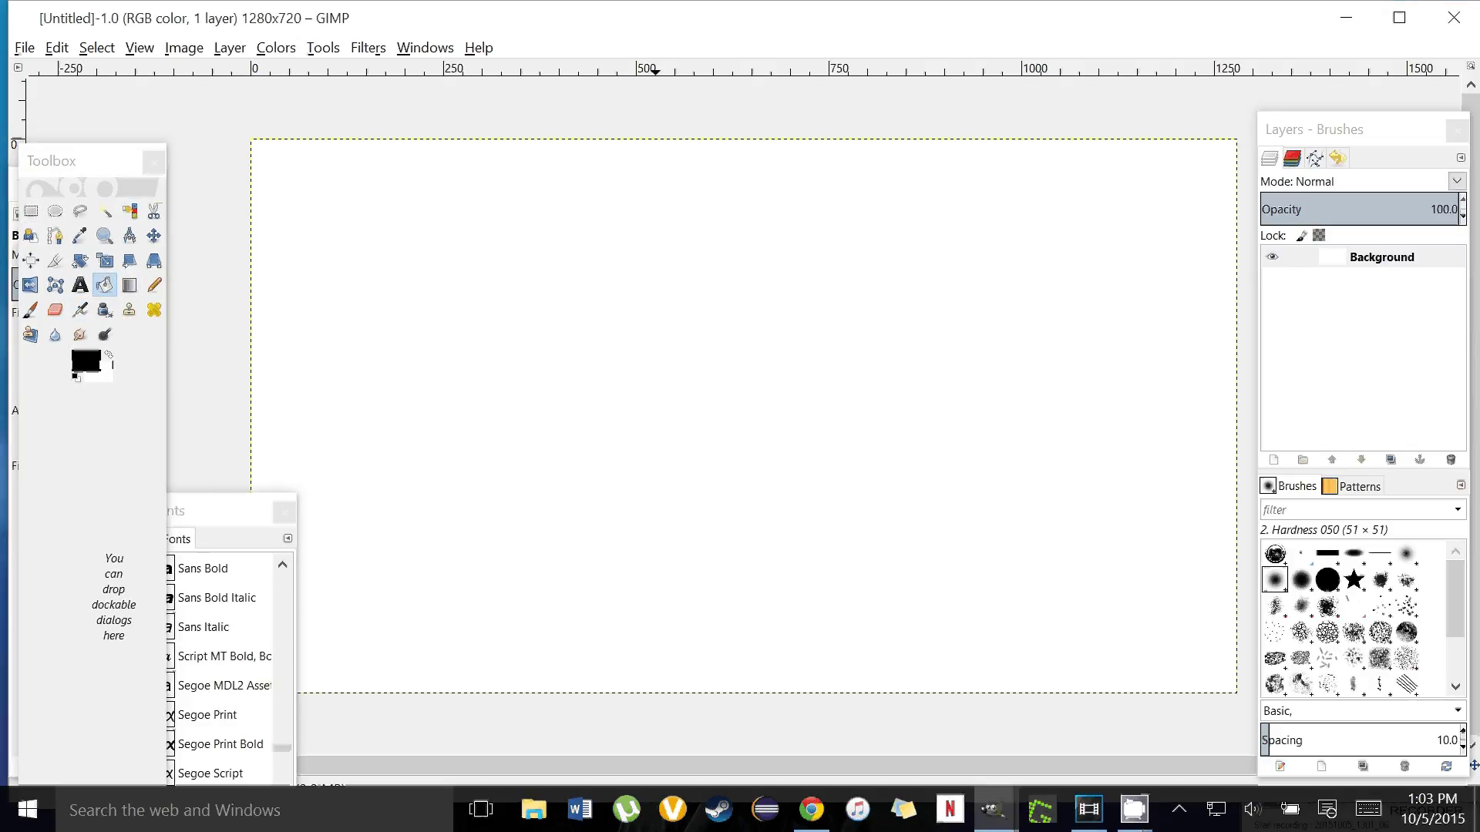
click(308, 494)
drag(254, 511, 71, 664)
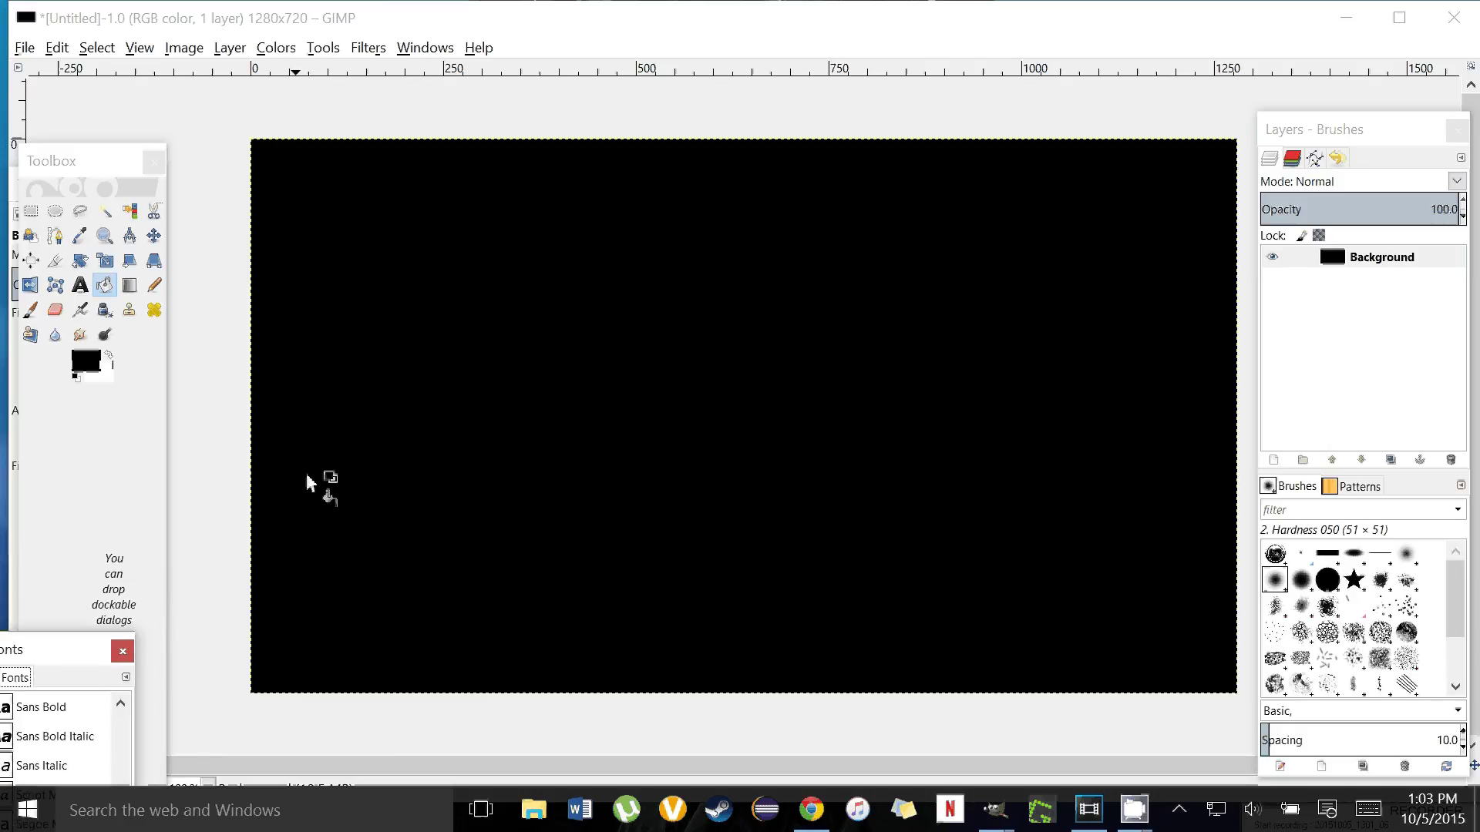
Step: Set the background colour to a dark blue
click(101, 377)
click(148, 291)
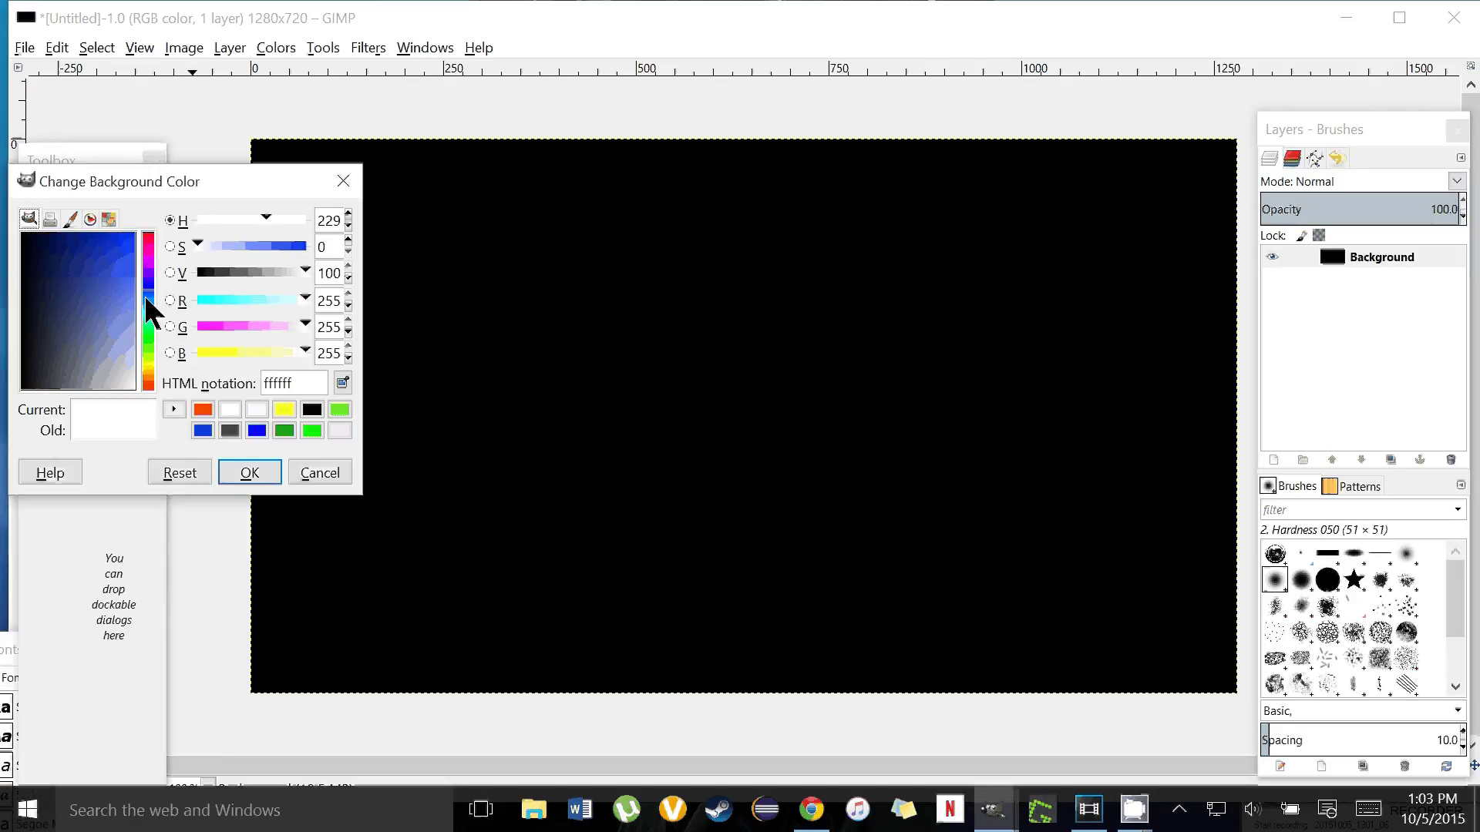
click(116, 275)
click(112, 274)
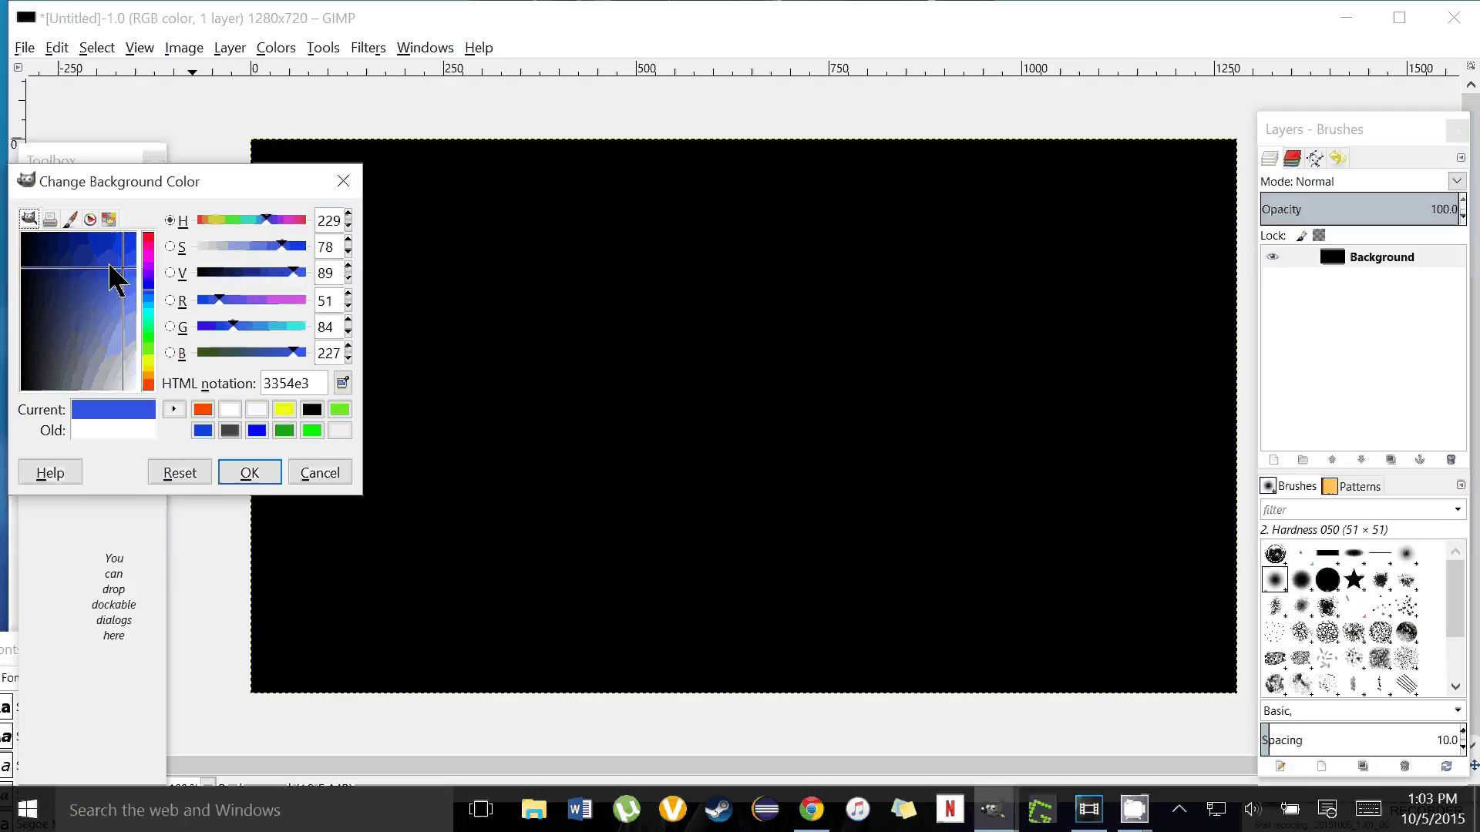
click(109, 264)
click(249, 472)
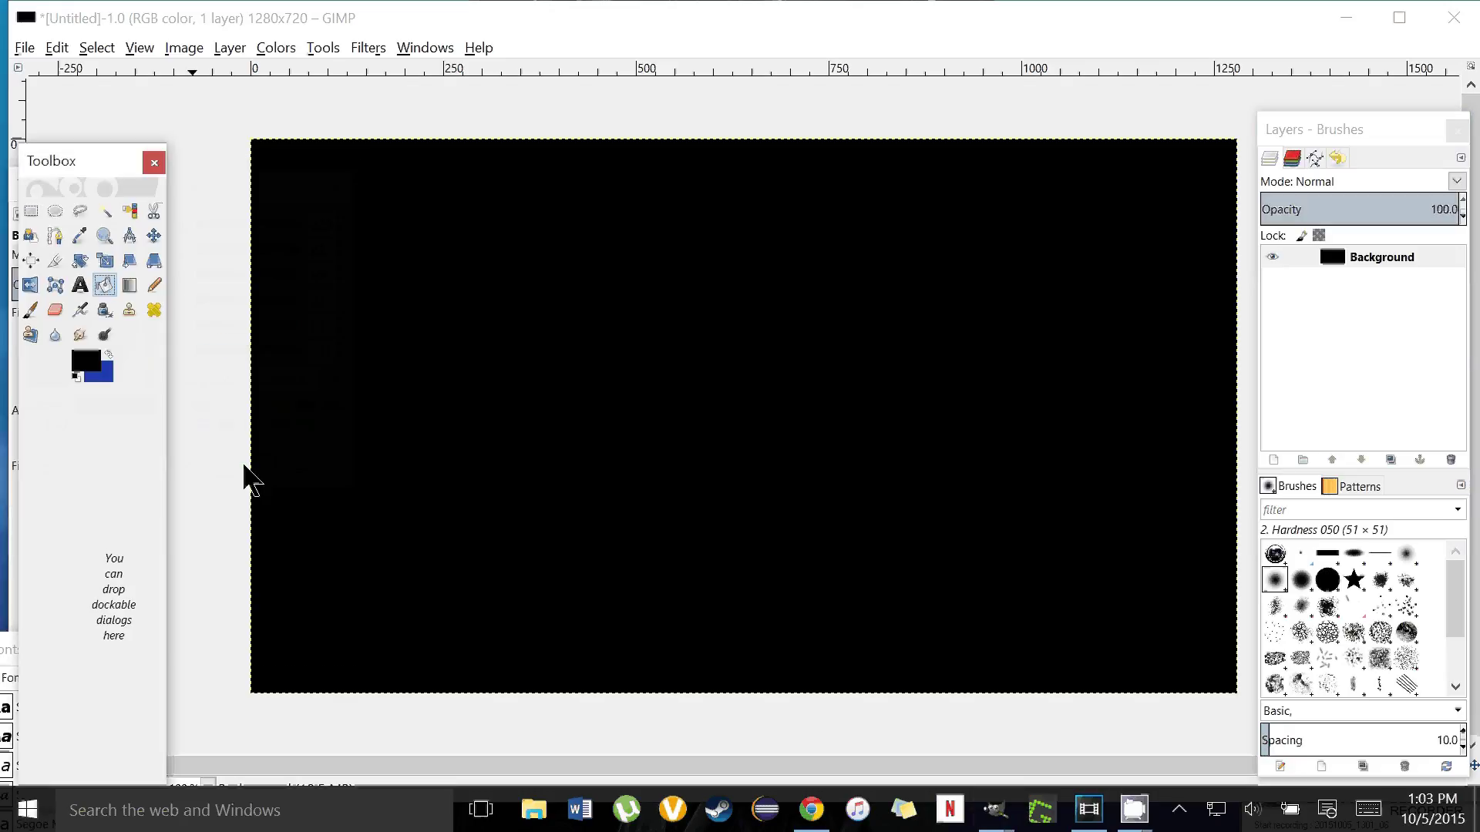
Step: Cover the Background layer with a black-to-blue gradient running from the canvas's upper right towards the lower left
click(129, 285)
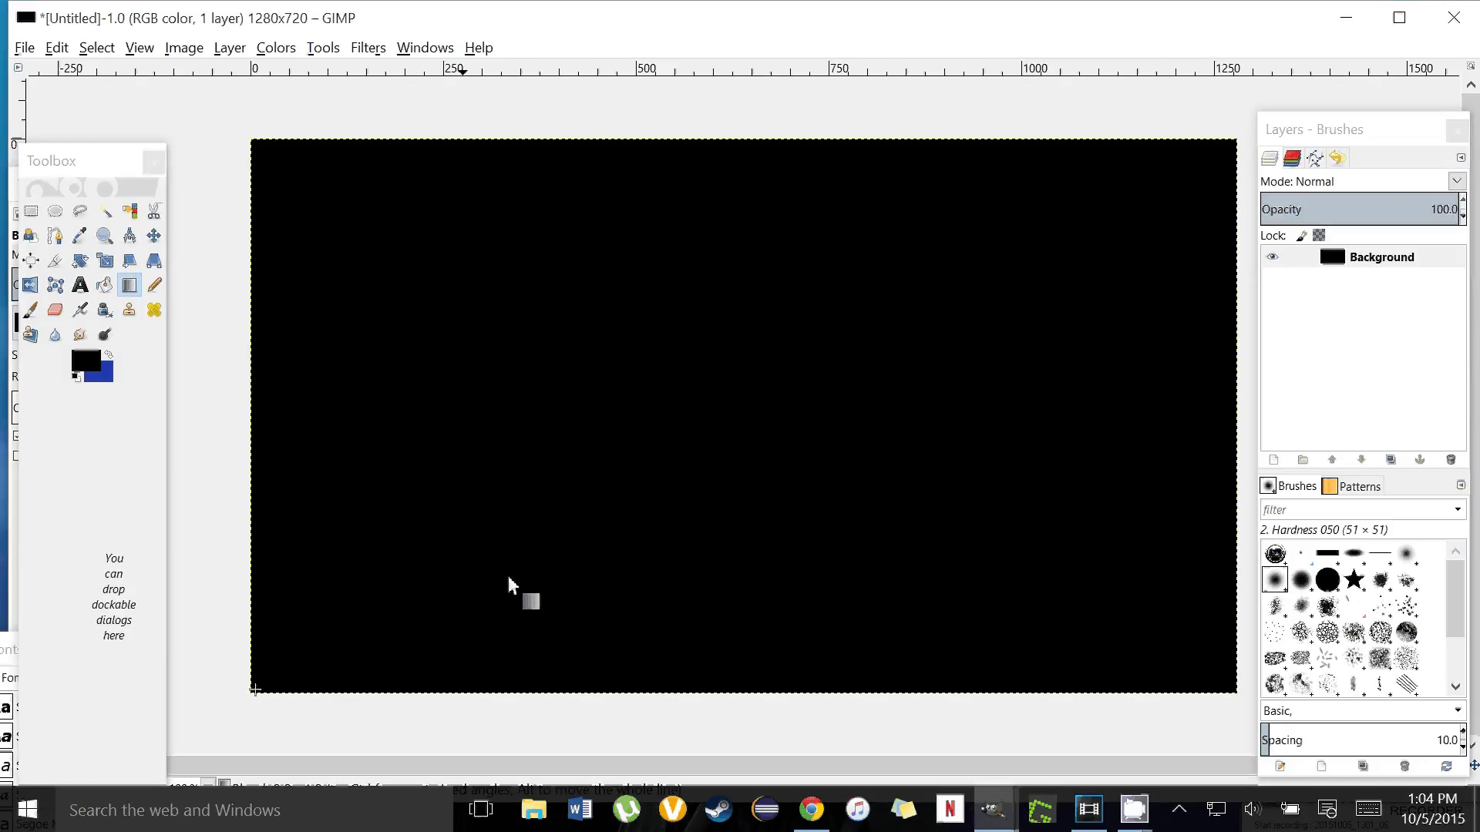
drag(254, 688, 941, 309)
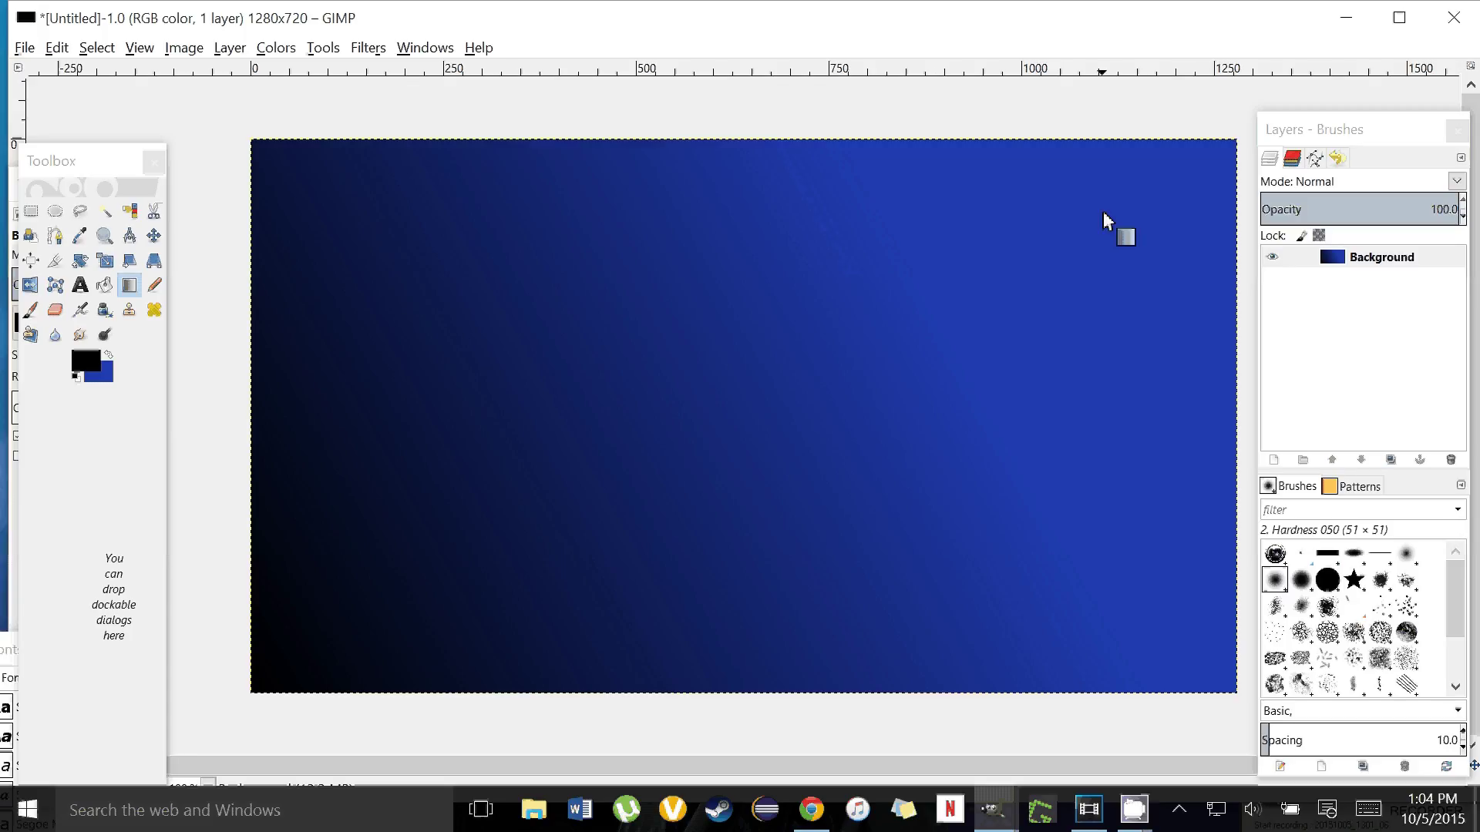
drag(1103, 221, 532, 454)
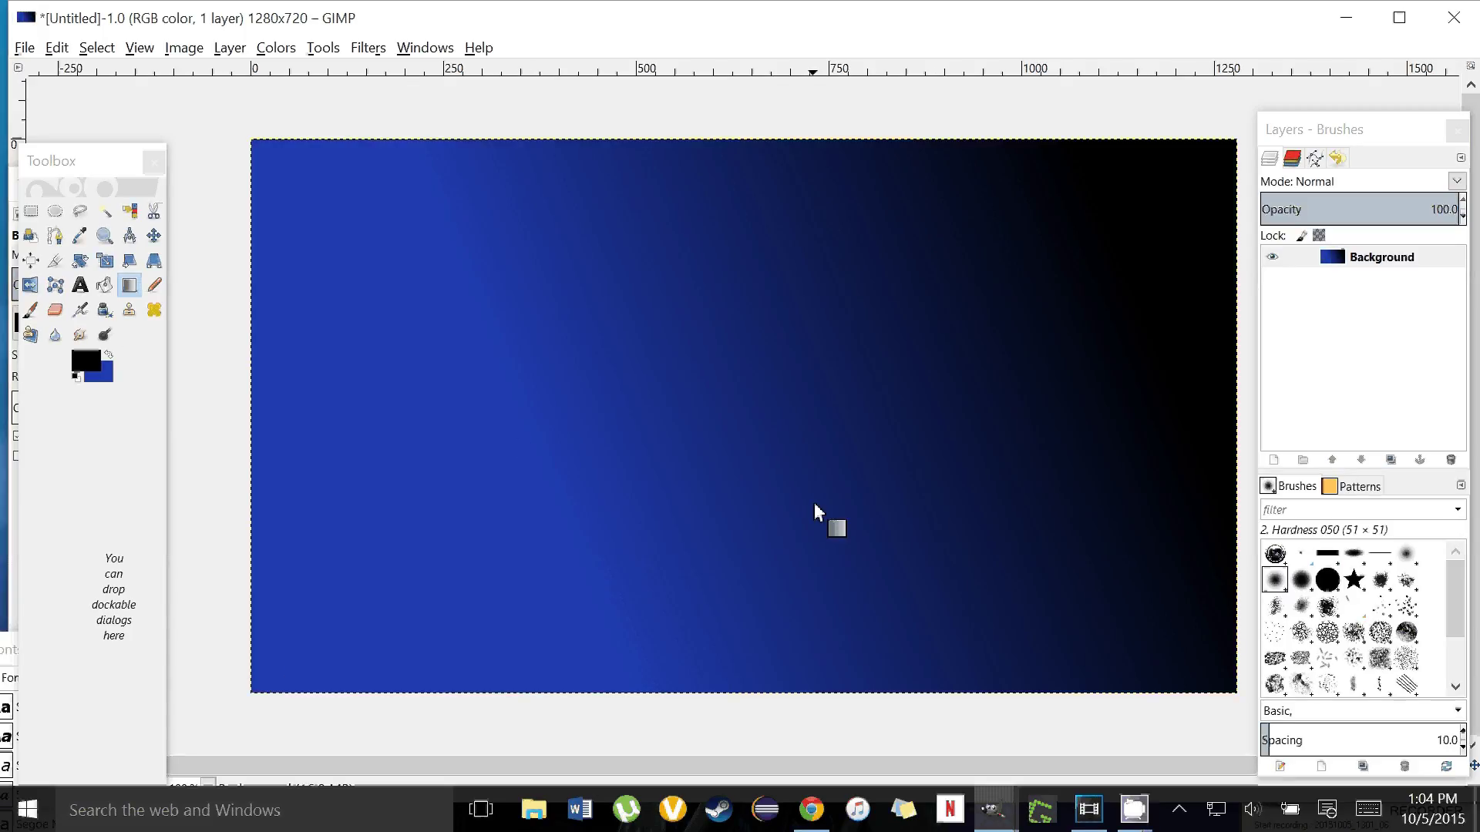
Step: Paste the copied logo onto the canvas and turn it into a layer named "Vegas image"
key(ctrl+v)
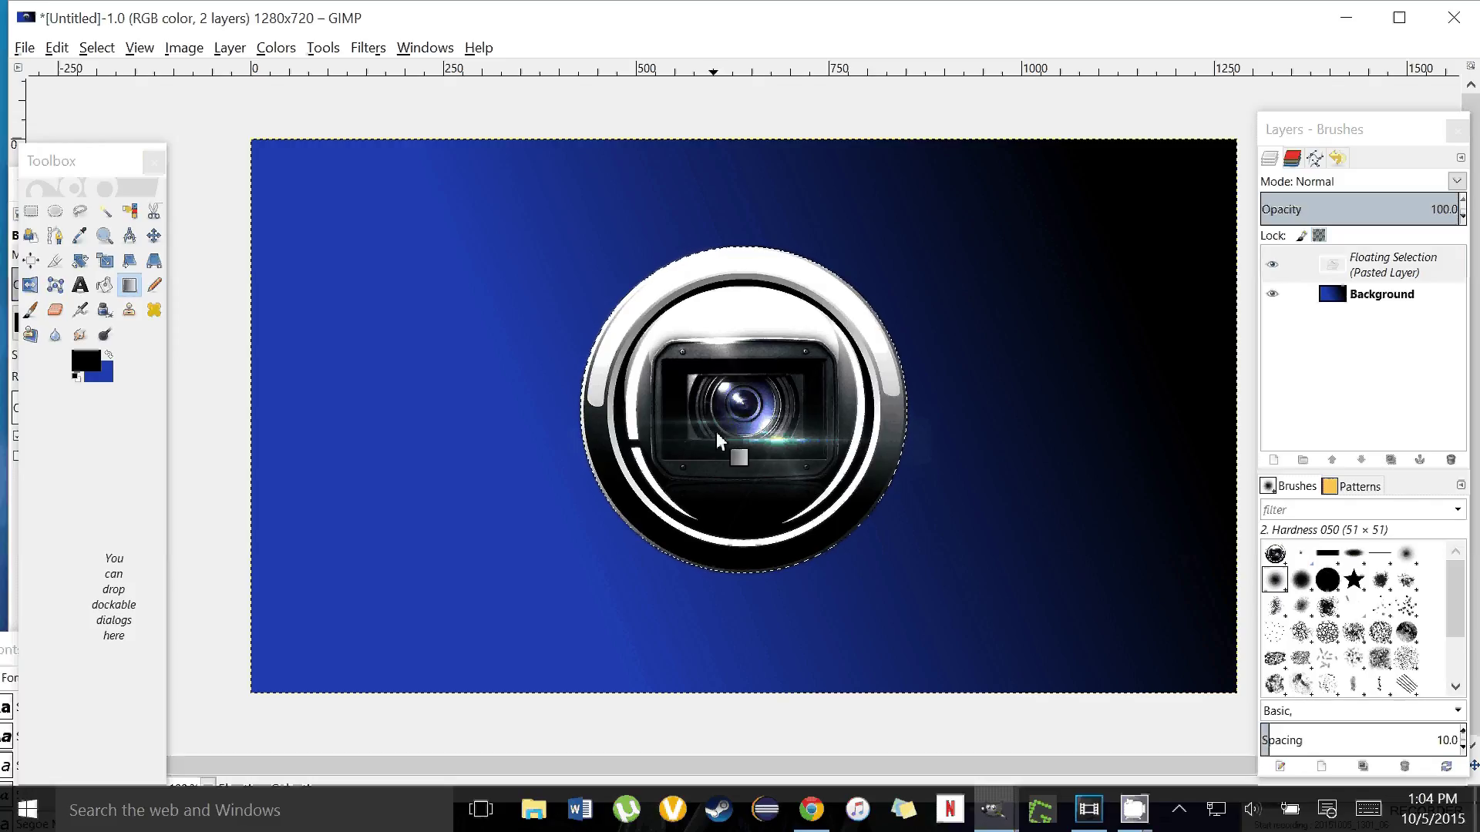
double_click(1422, 270)
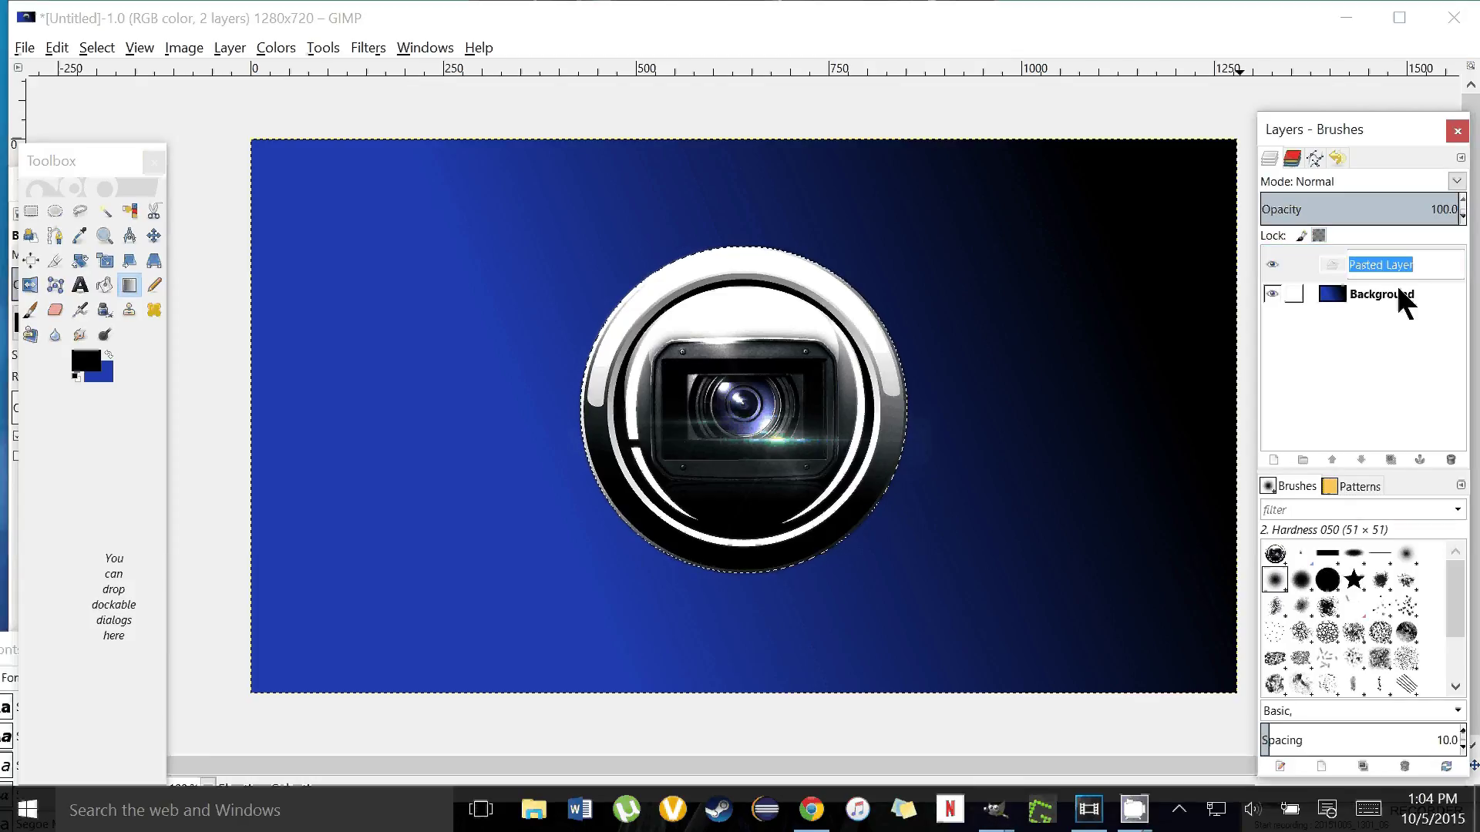
text(Vegas image)
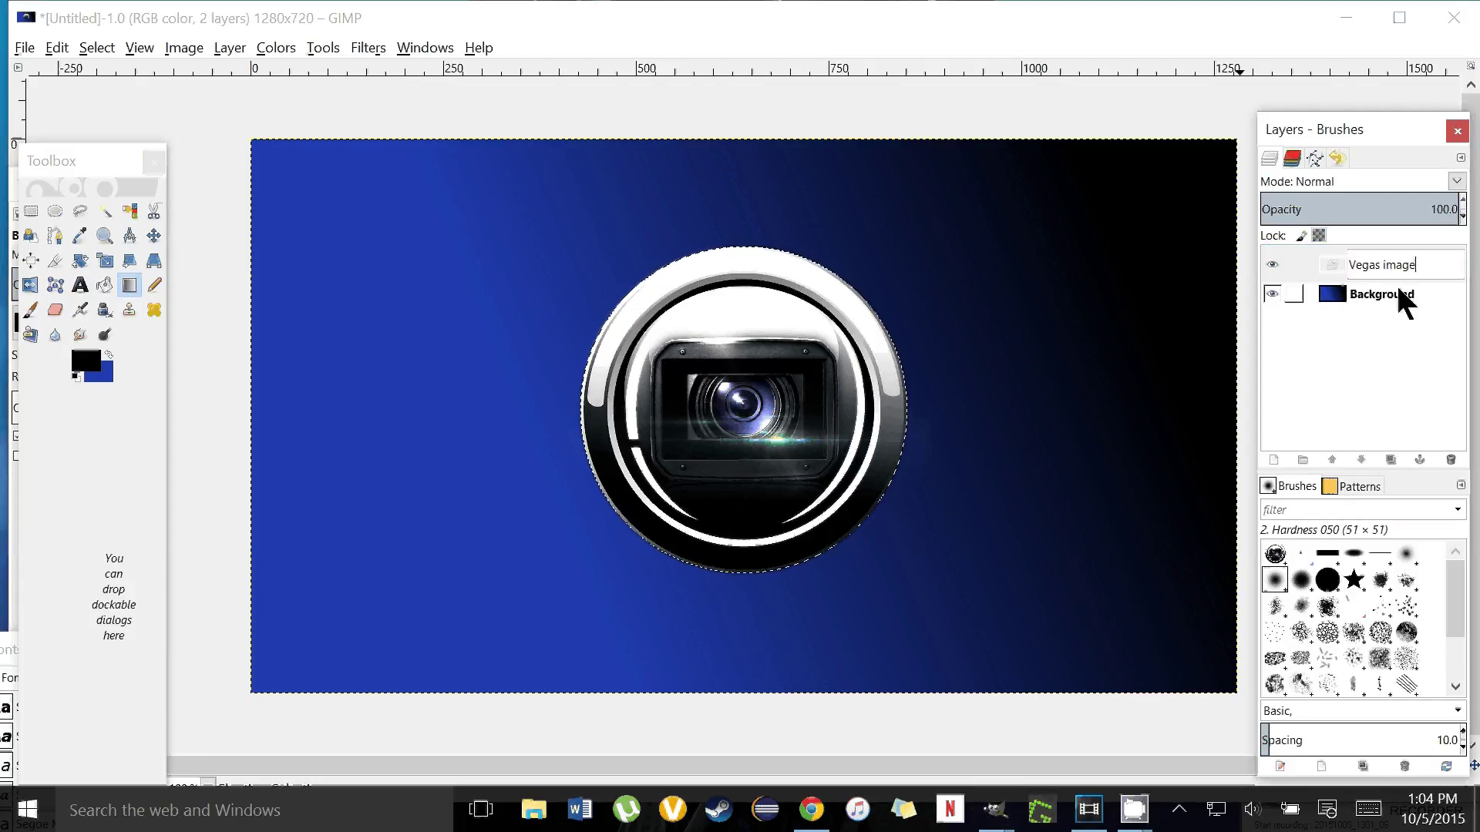
key(Return)
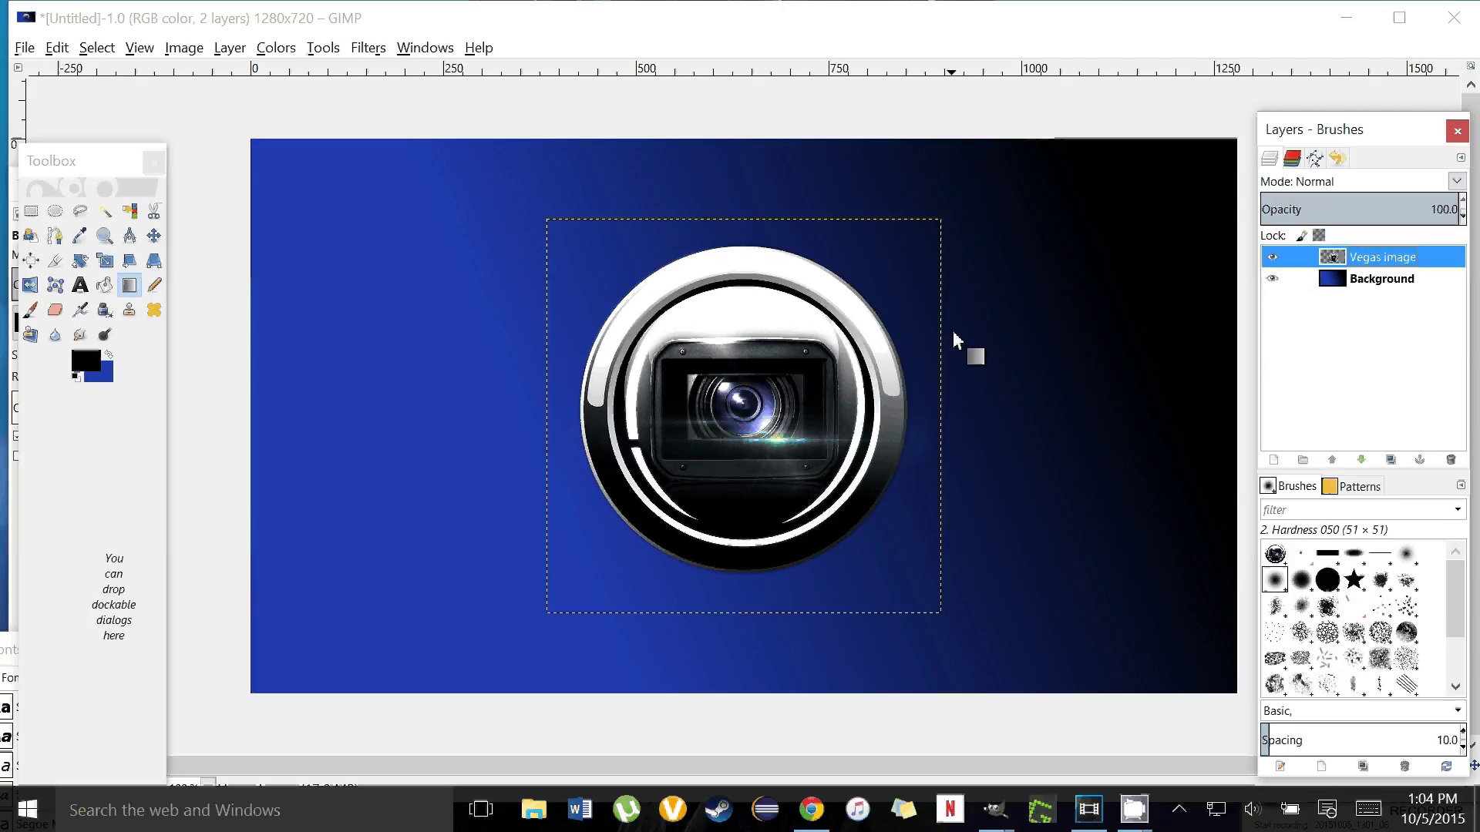
Step: Move the logo to the lower right part of the canvas and turn off the layer boundary display
click(154, 236)
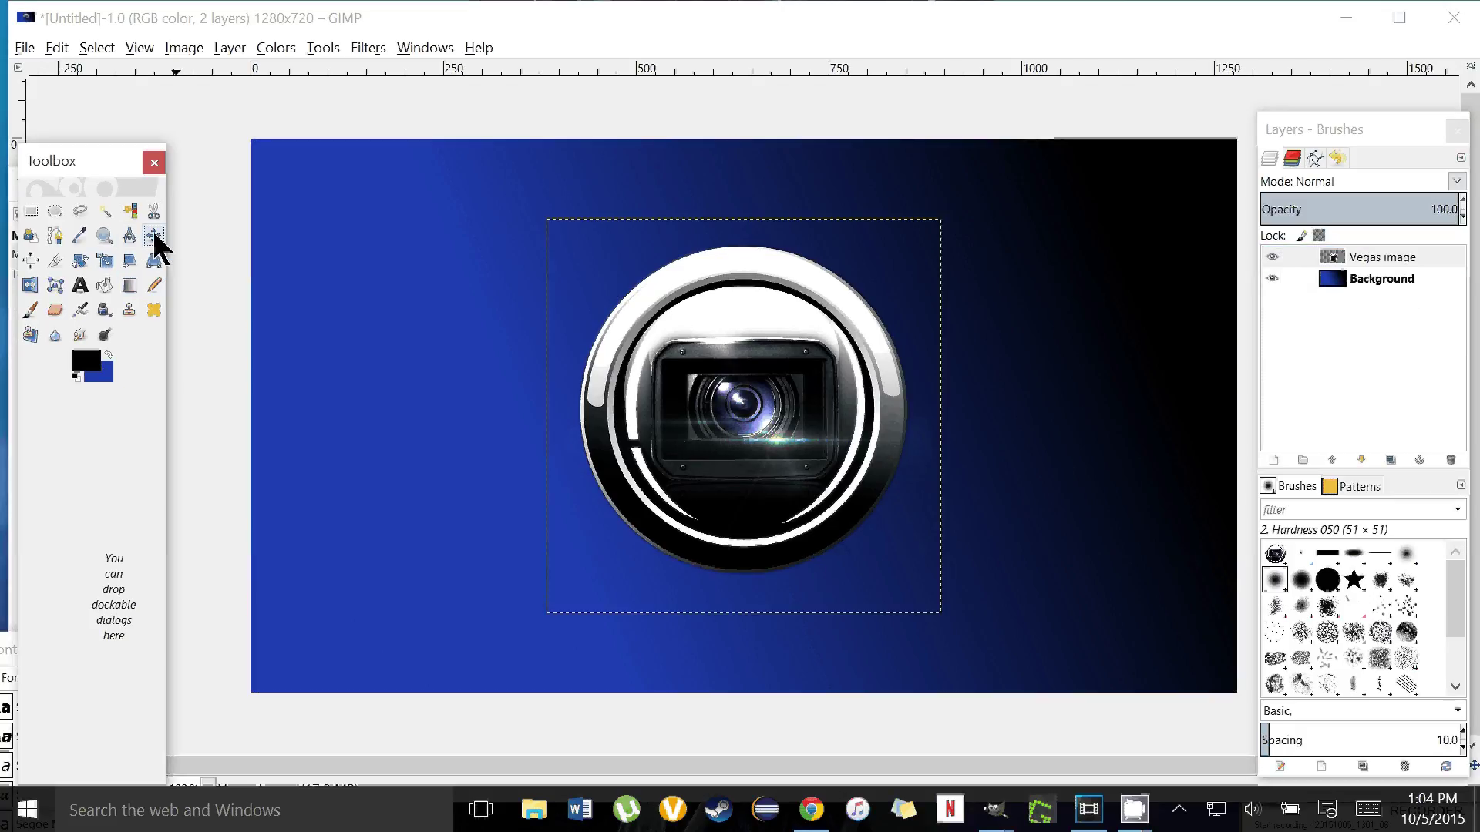
drag(736, 418, 984, 472)
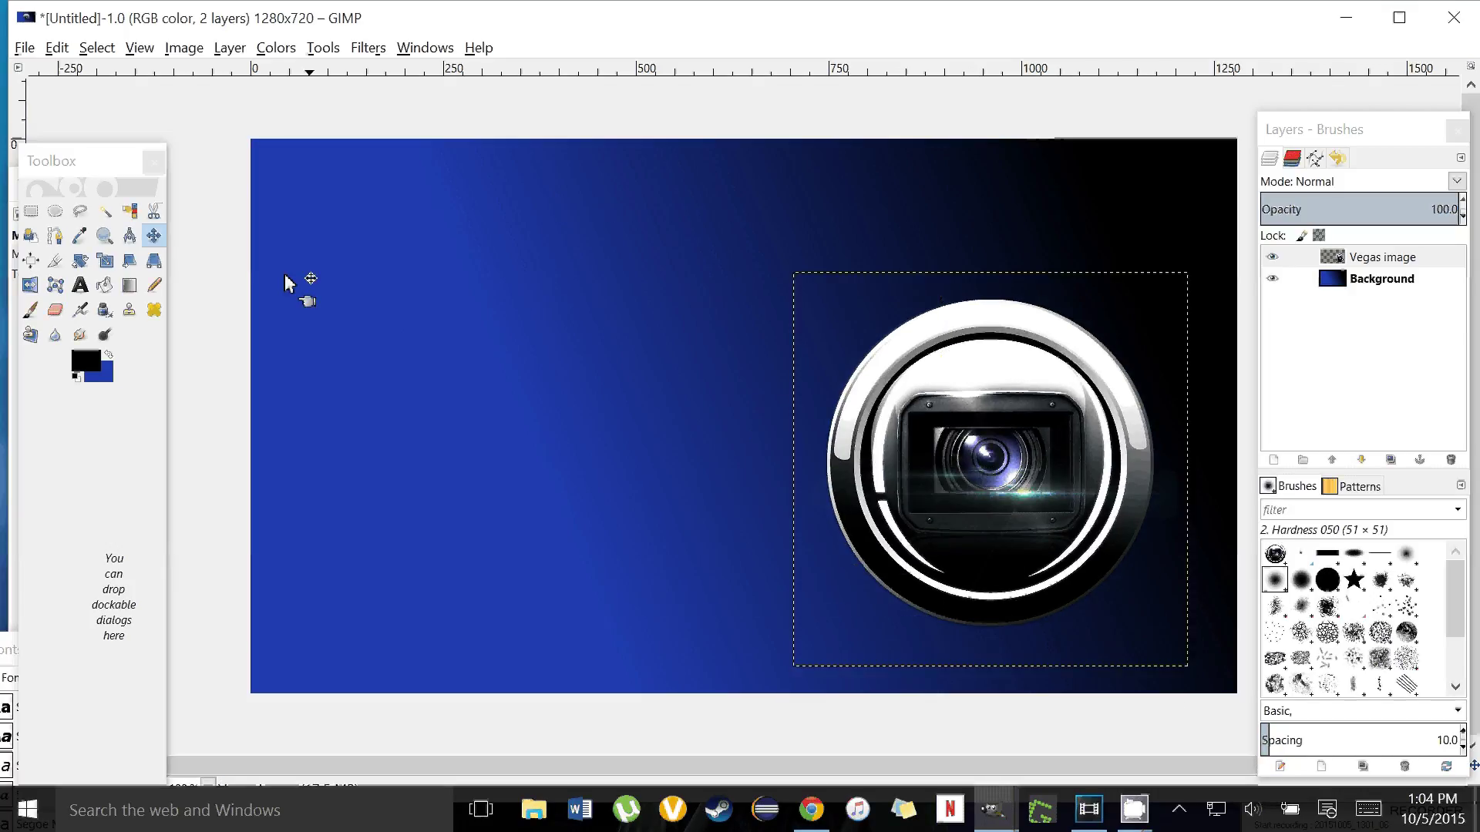
click(151, 49)
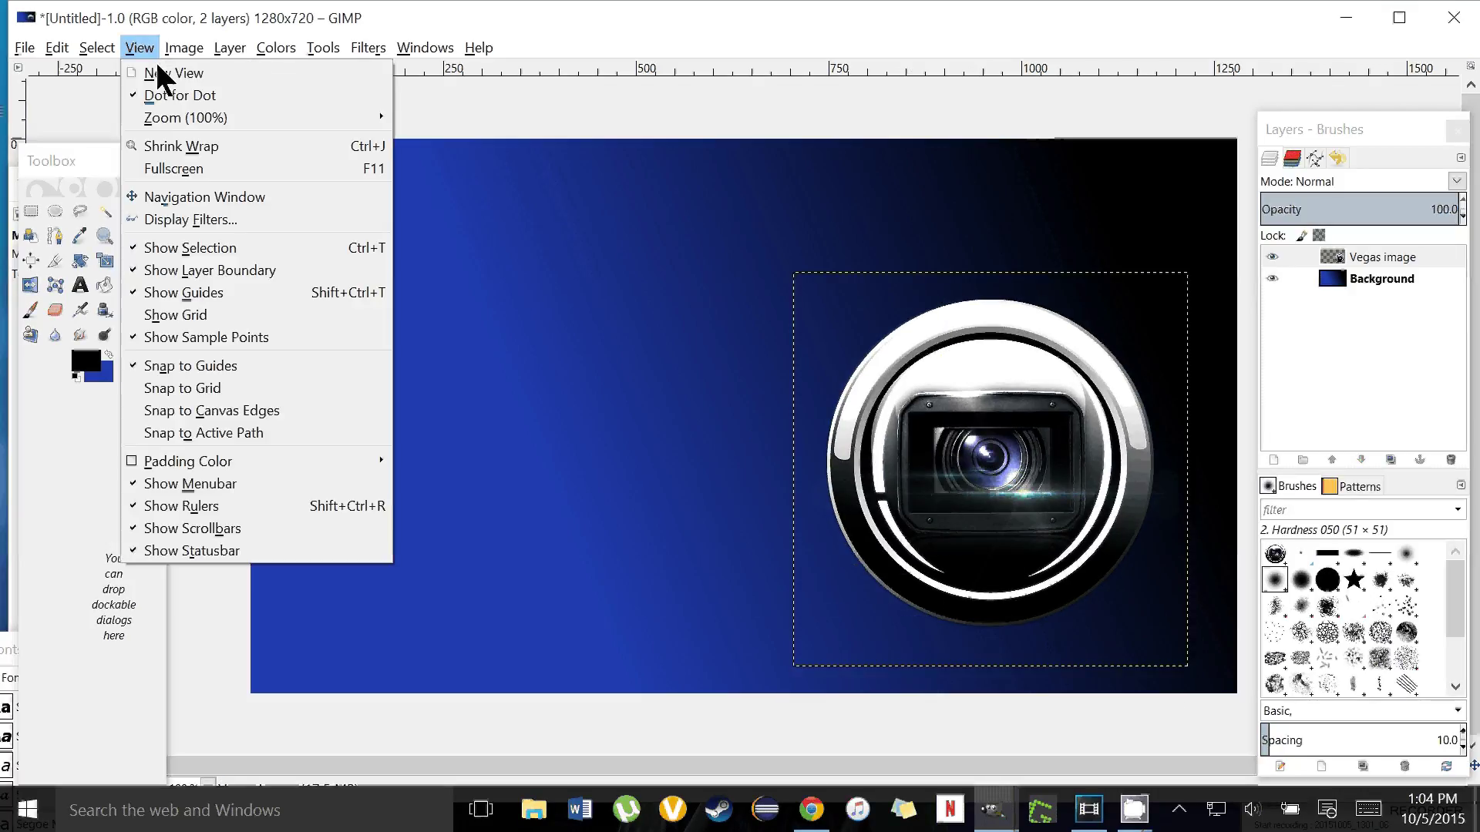
click(194, 268)
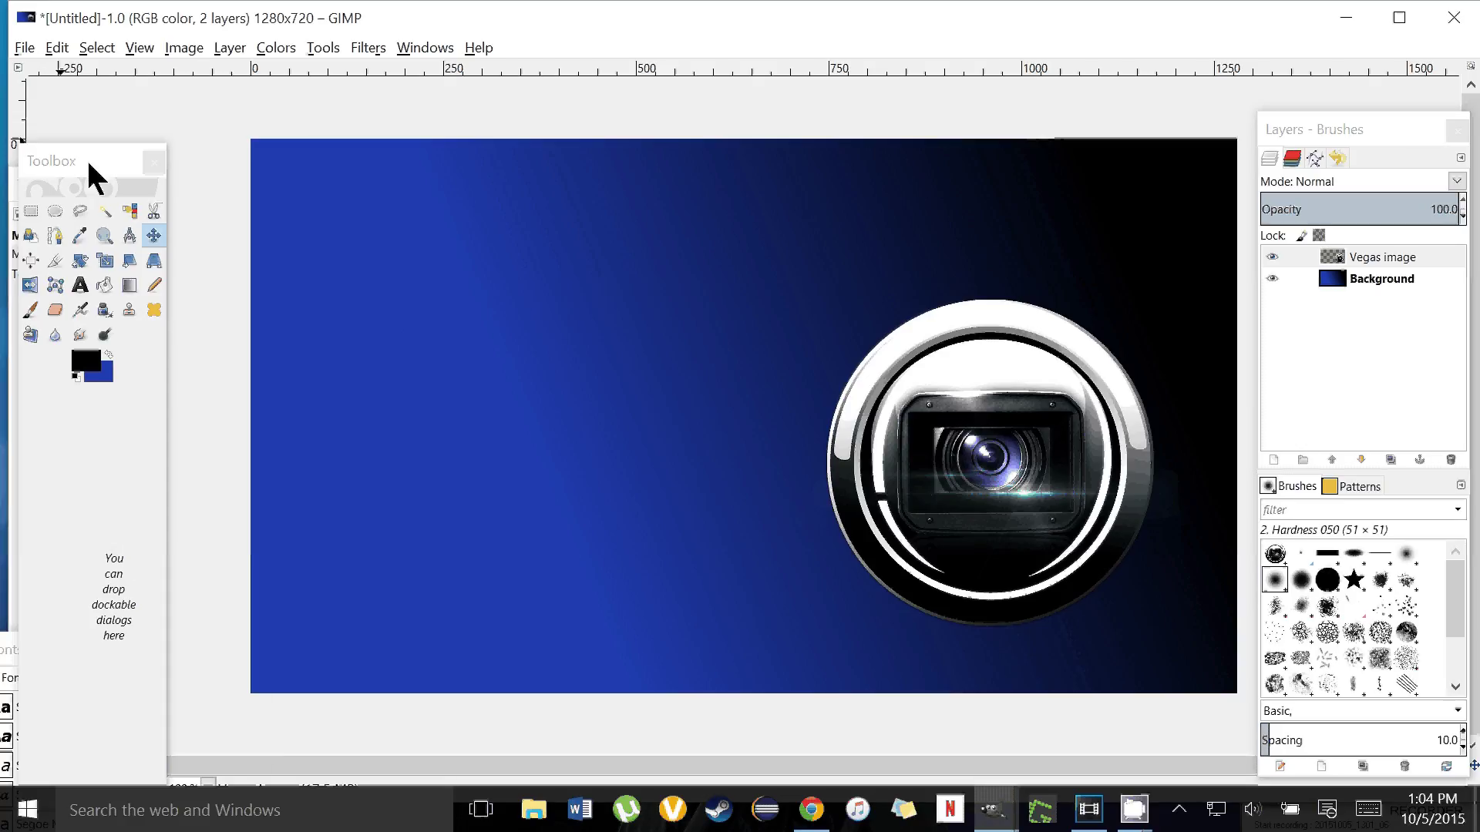
Step: Move the Toolbox lower and bring the Fonts window back up beneath Tool Options
drag(91, 176, 165, 418)
drag(104, 649, 107, 239)
drag(201, 399, 130, 341)
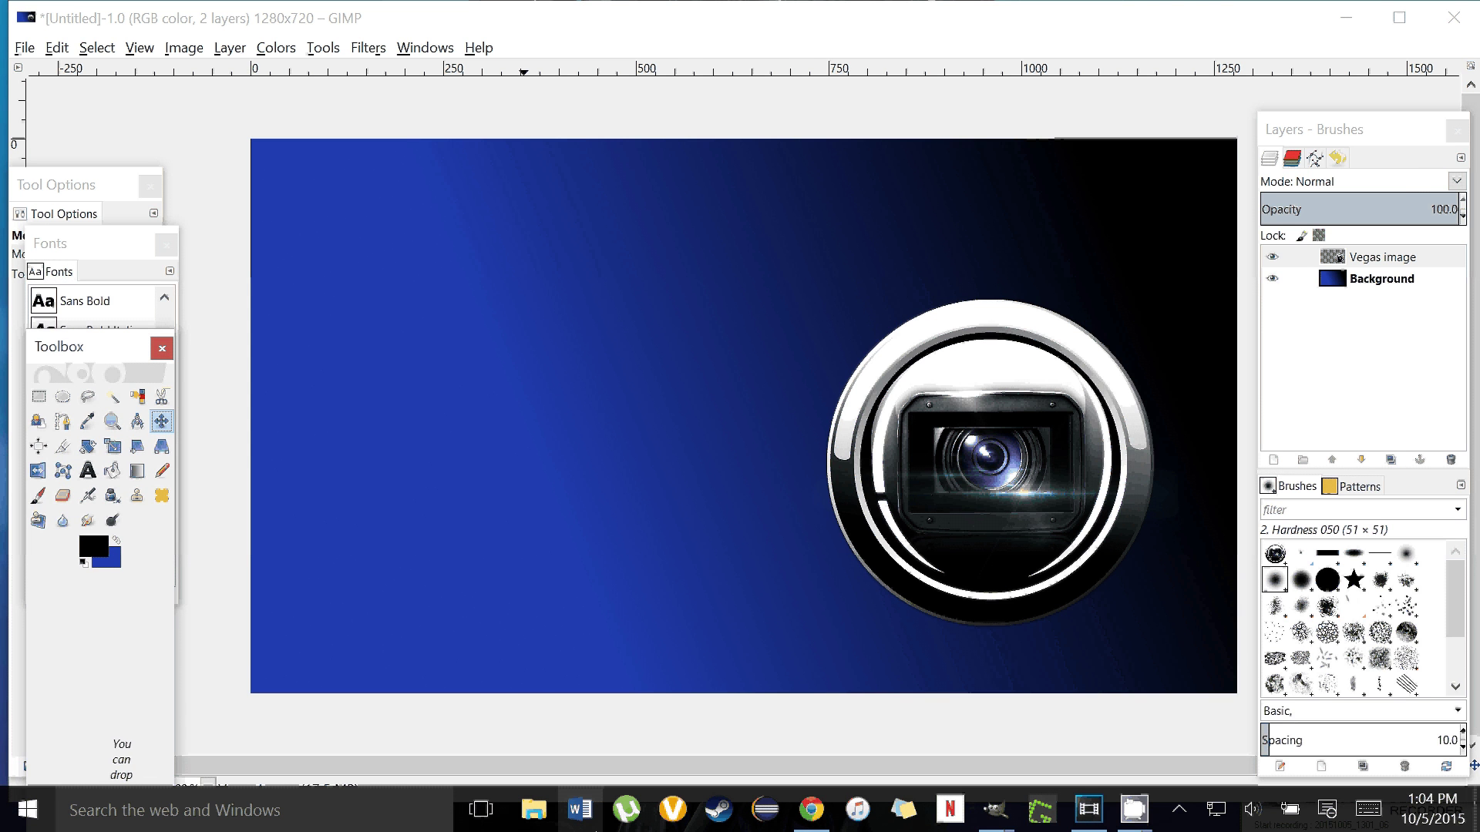
Step: Switch to Chrome and look through the Sony Vegas Pro image results for another picture to use
click(811, 809)
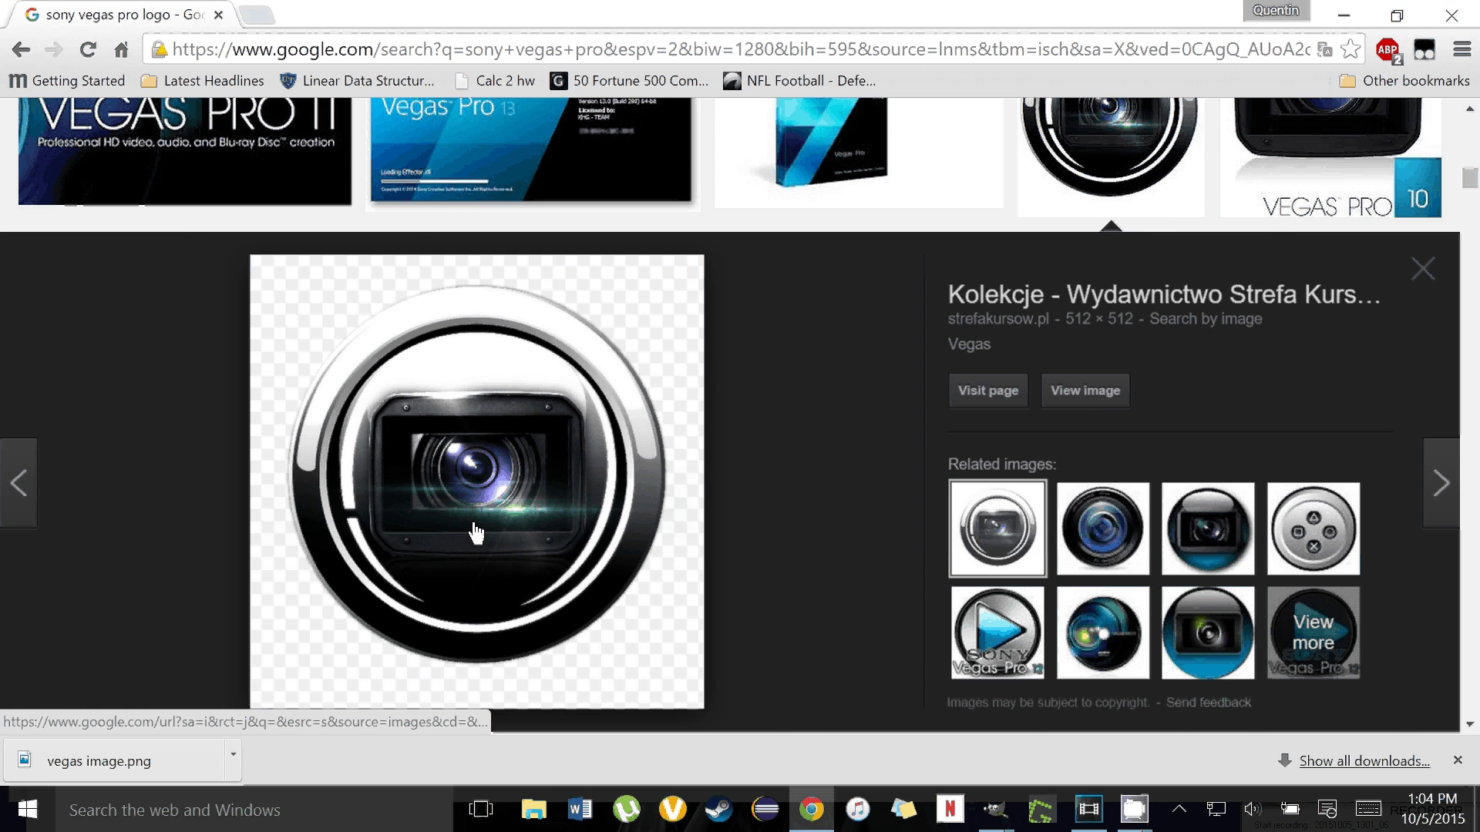
scroll(262, 445, up, 6)
scroll(548, 304, up, 2)
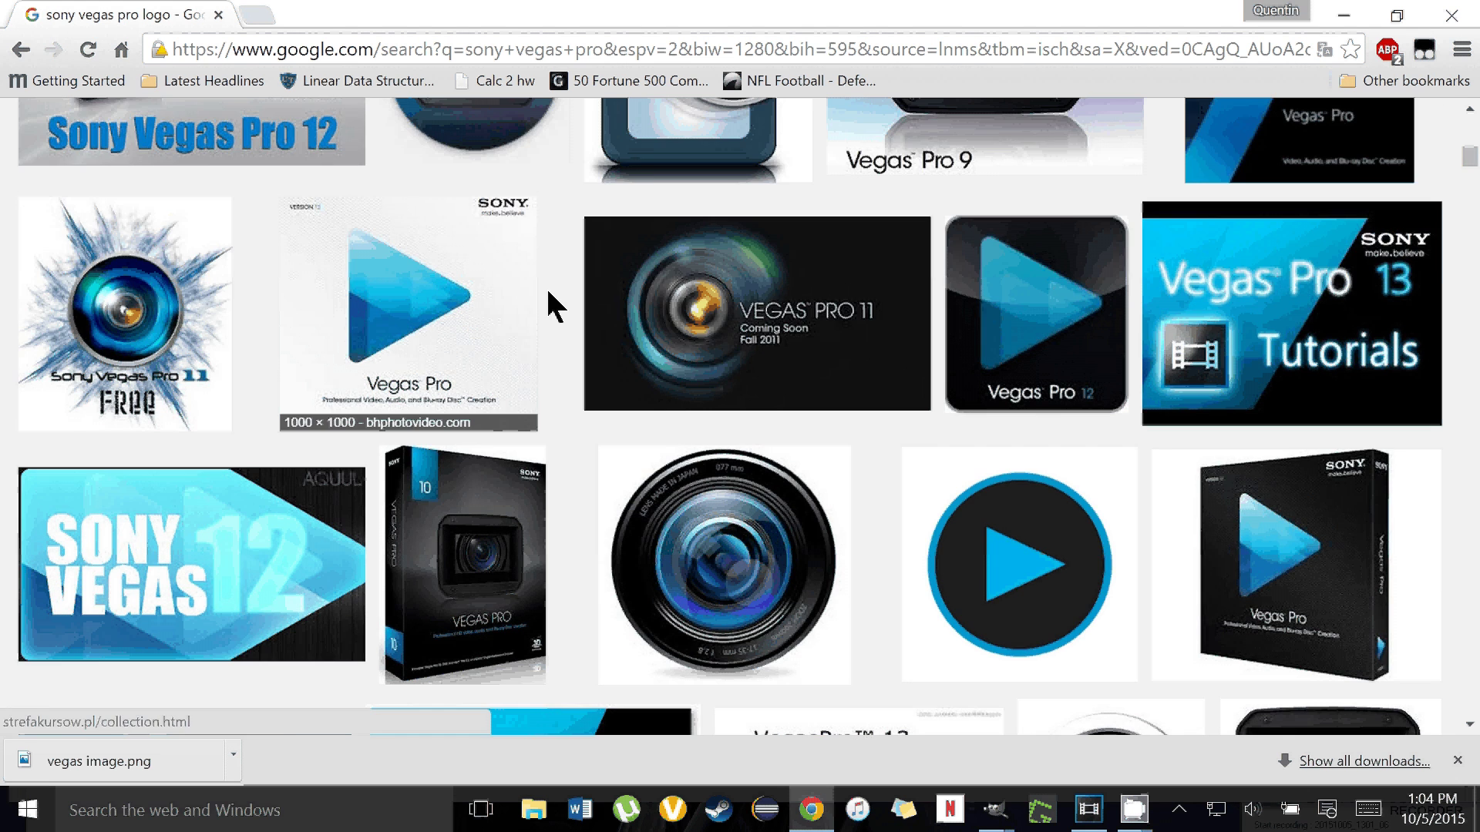
scroll(548, 293, down, 6)
scroll(559, 310, down, 7)
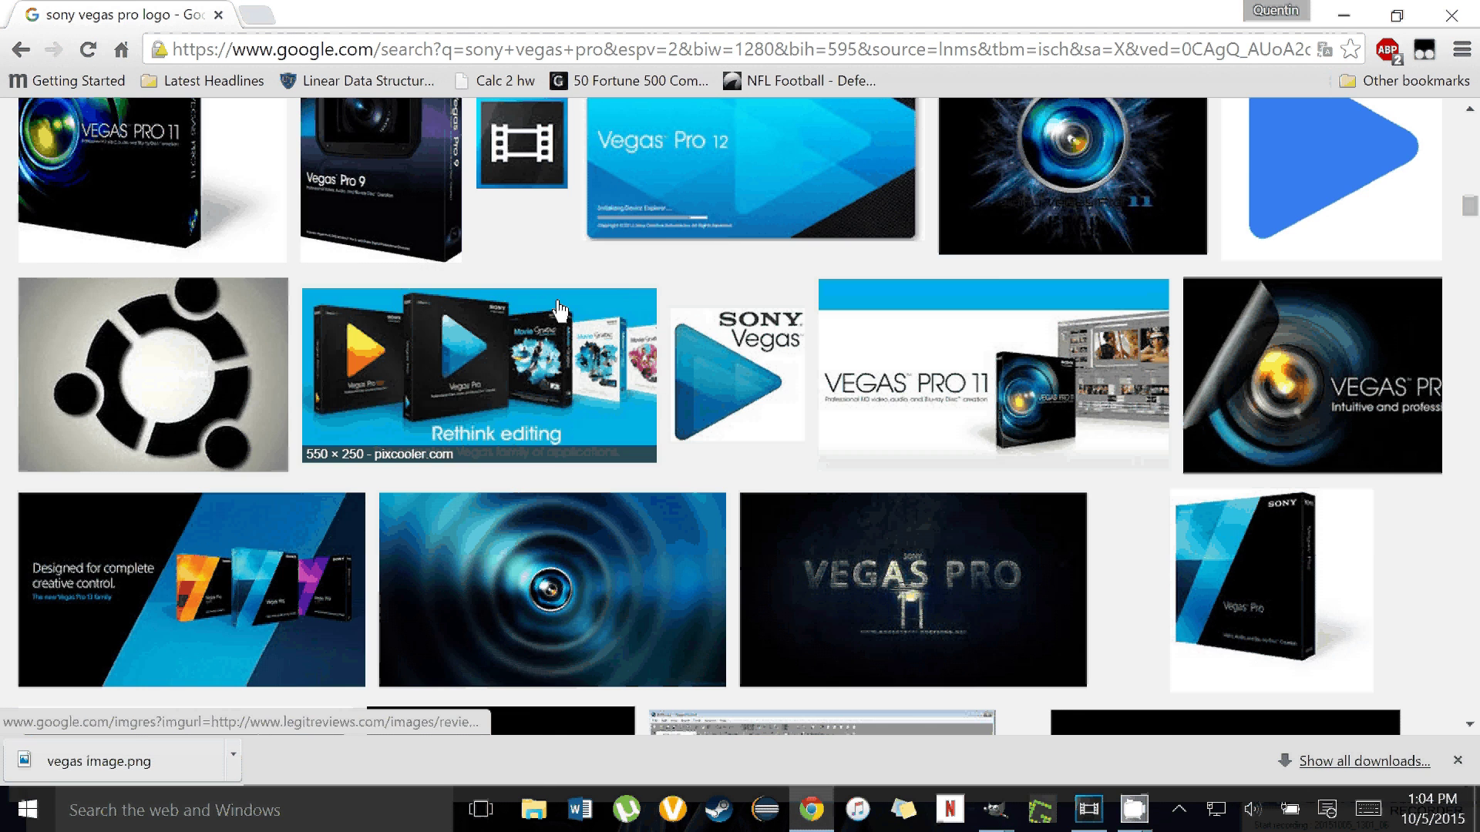
scroll(560, 310, down, 6)
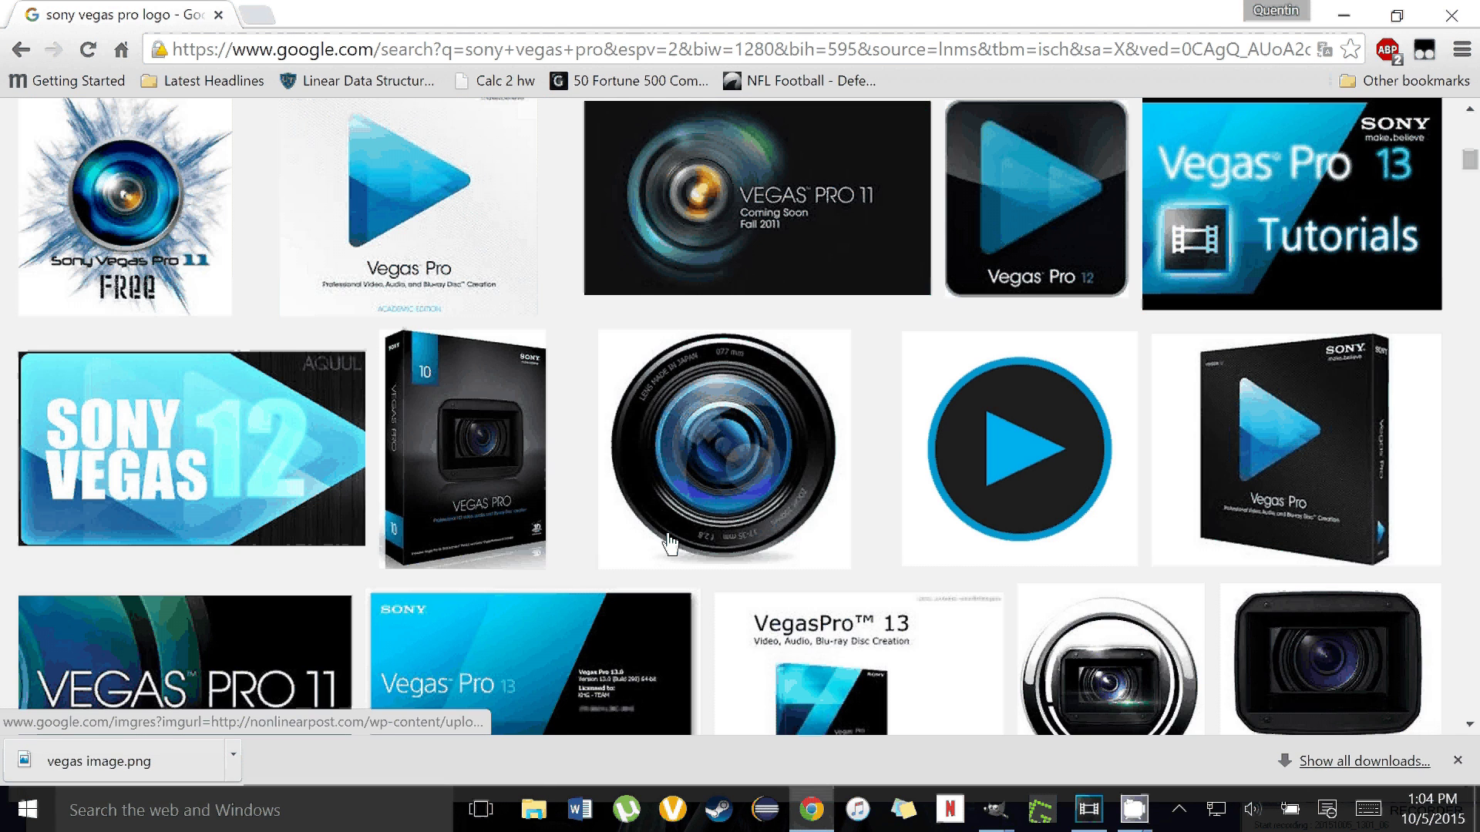
scroll(624, 554, up, 4)
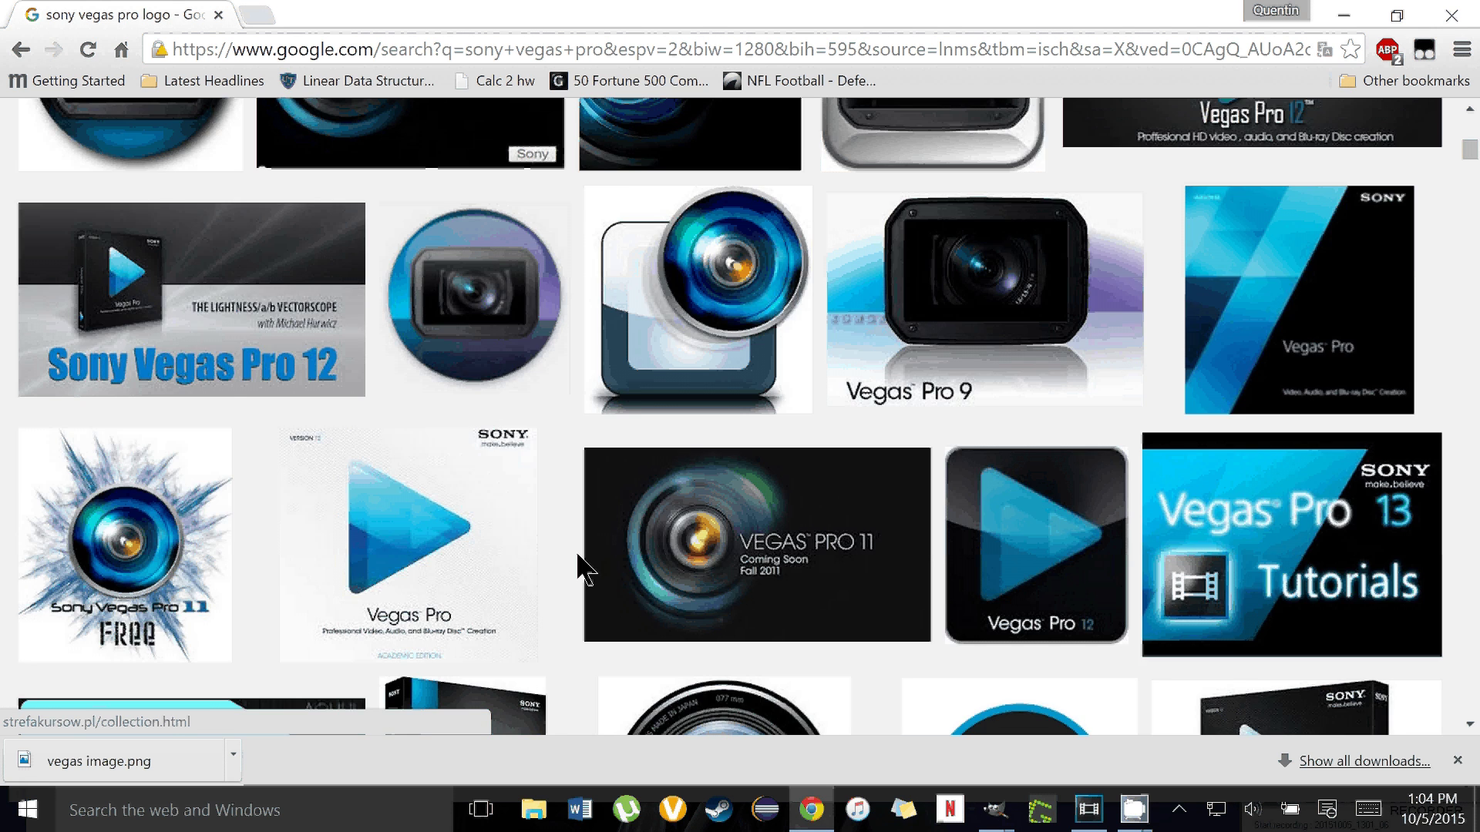
scroll(586, 570, up, 6)
scroll(586, 533, down, 8)
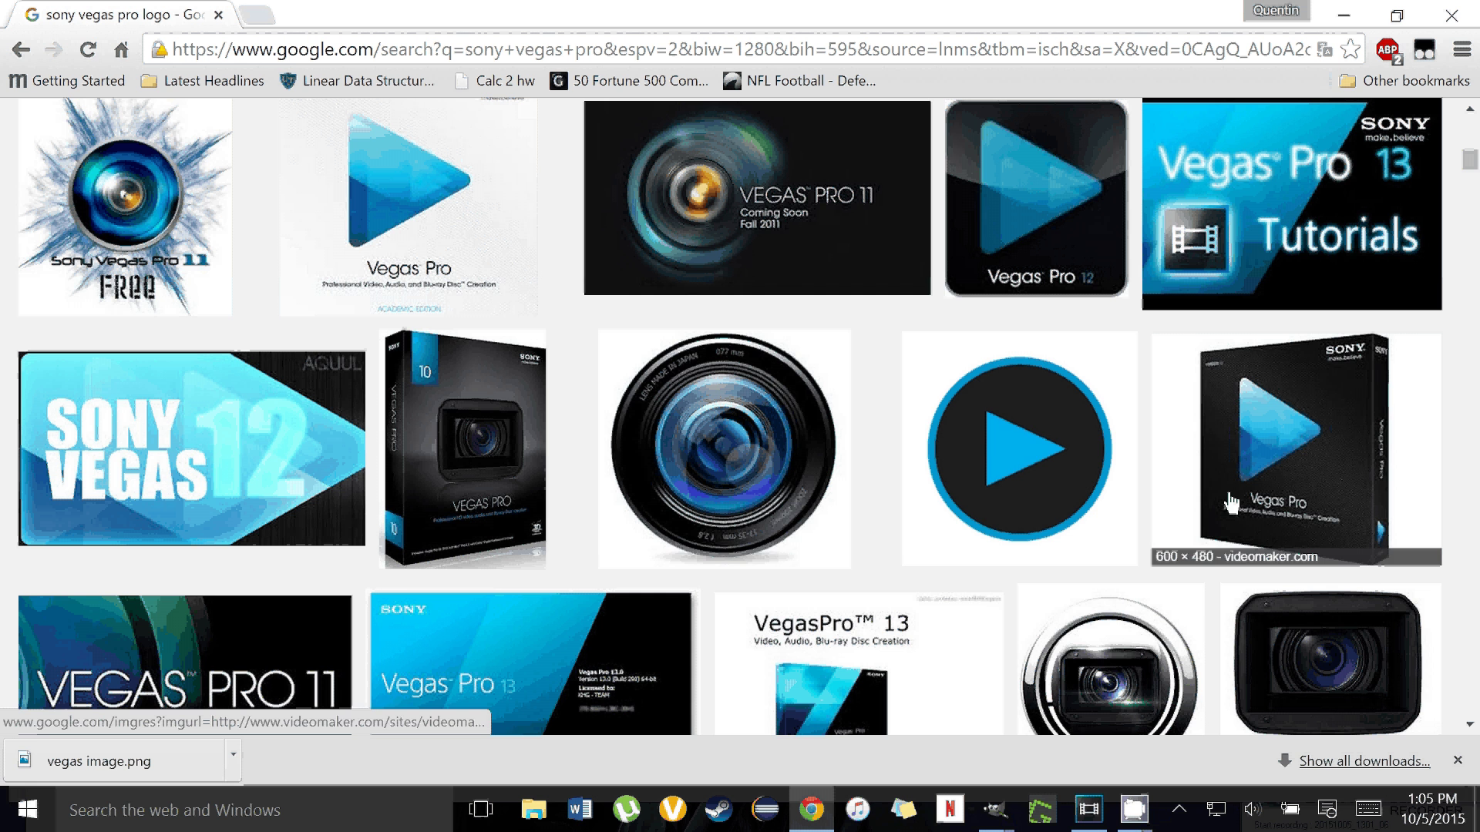
Step: Open the preview of the Sony Vegas Pro 10 box image from demonoid.ooo in the image results
click(564, 447)
scroll(407, 590, up, 5)
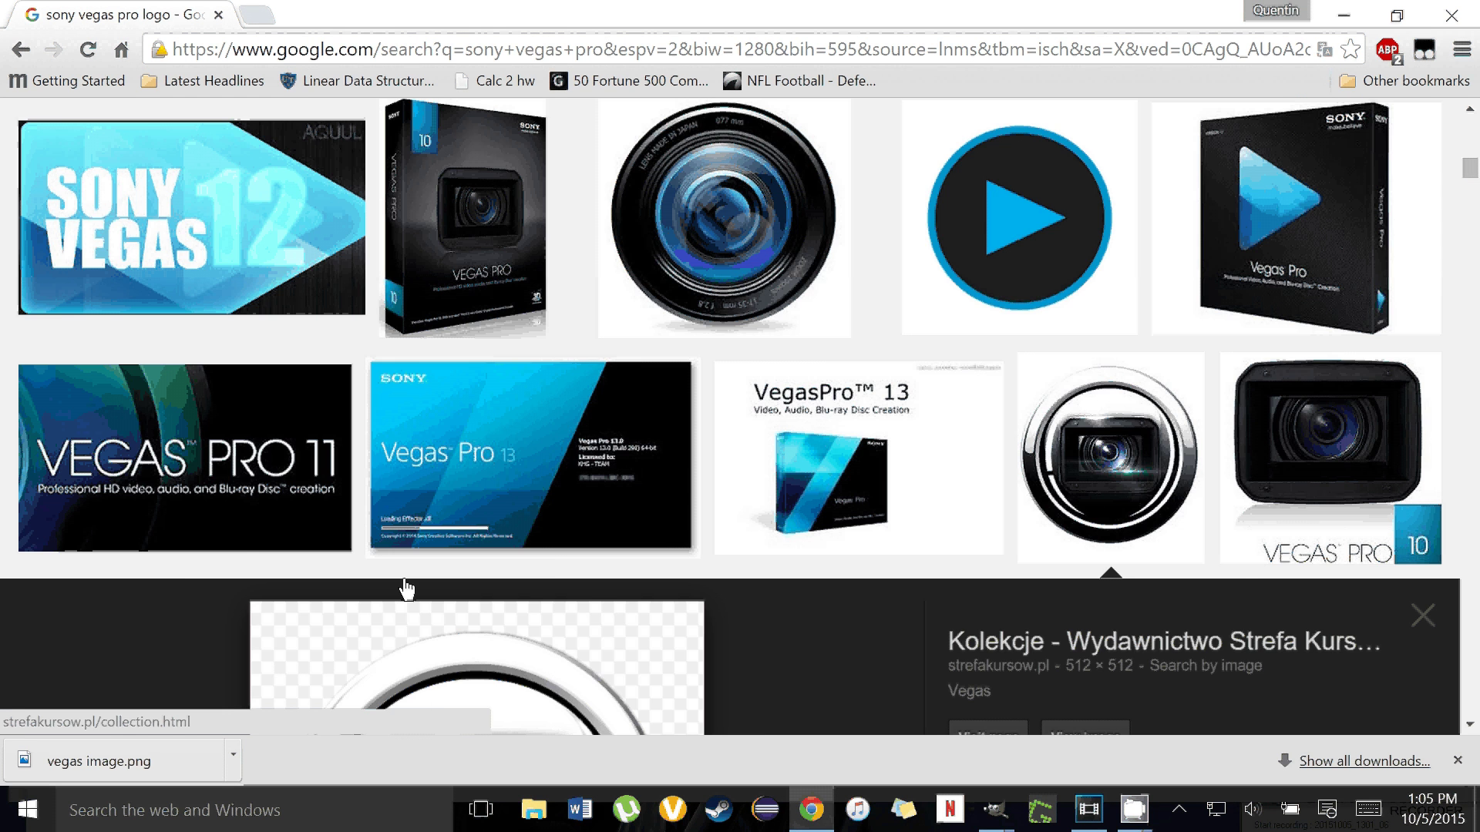
scroll(416, 532, up, 3)
drag(429, 470, 481, 484)
scroll(482, 484, down, 1)
right_click(480, 463)
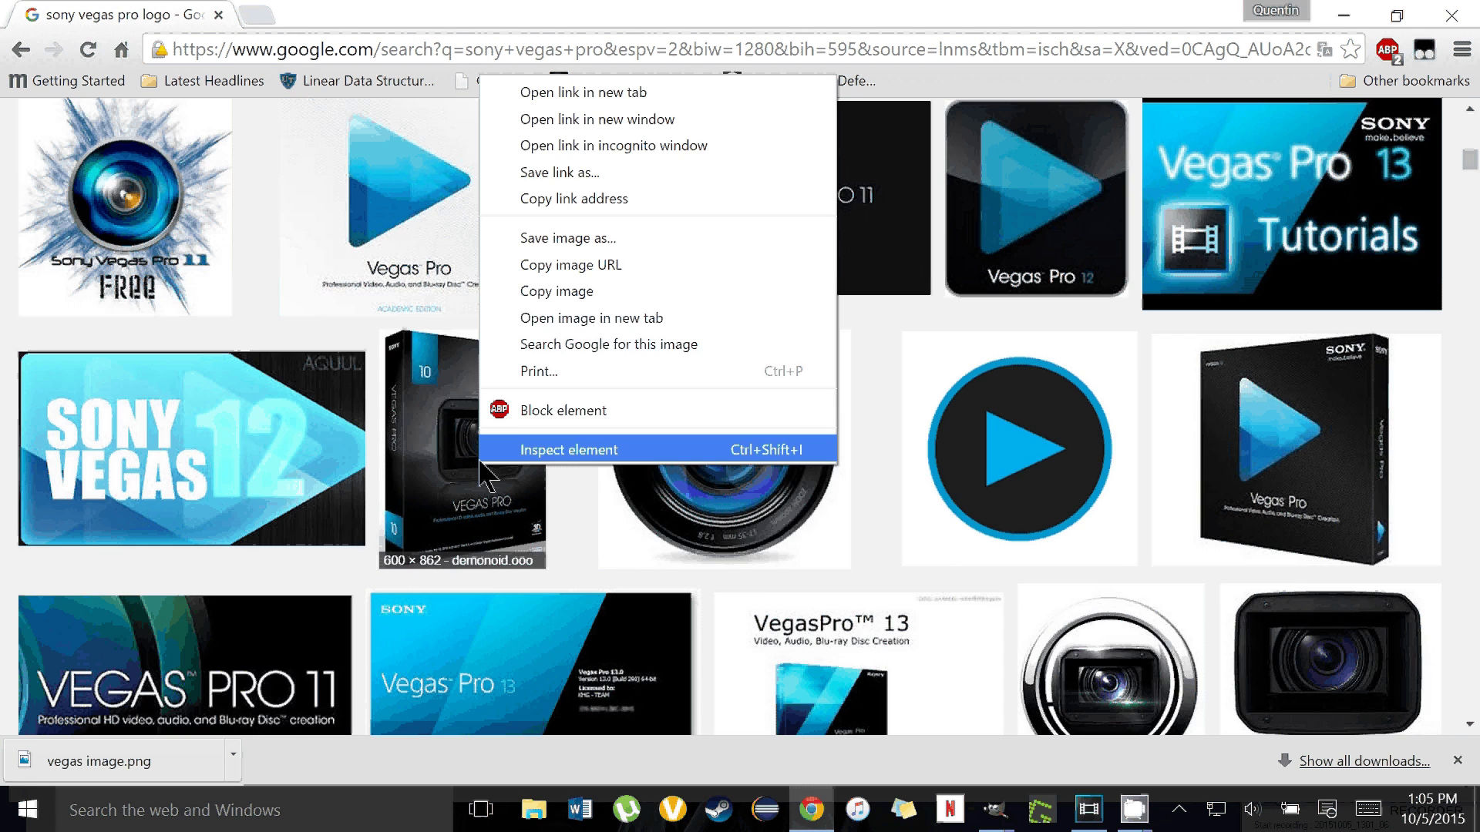
click(478, 467)
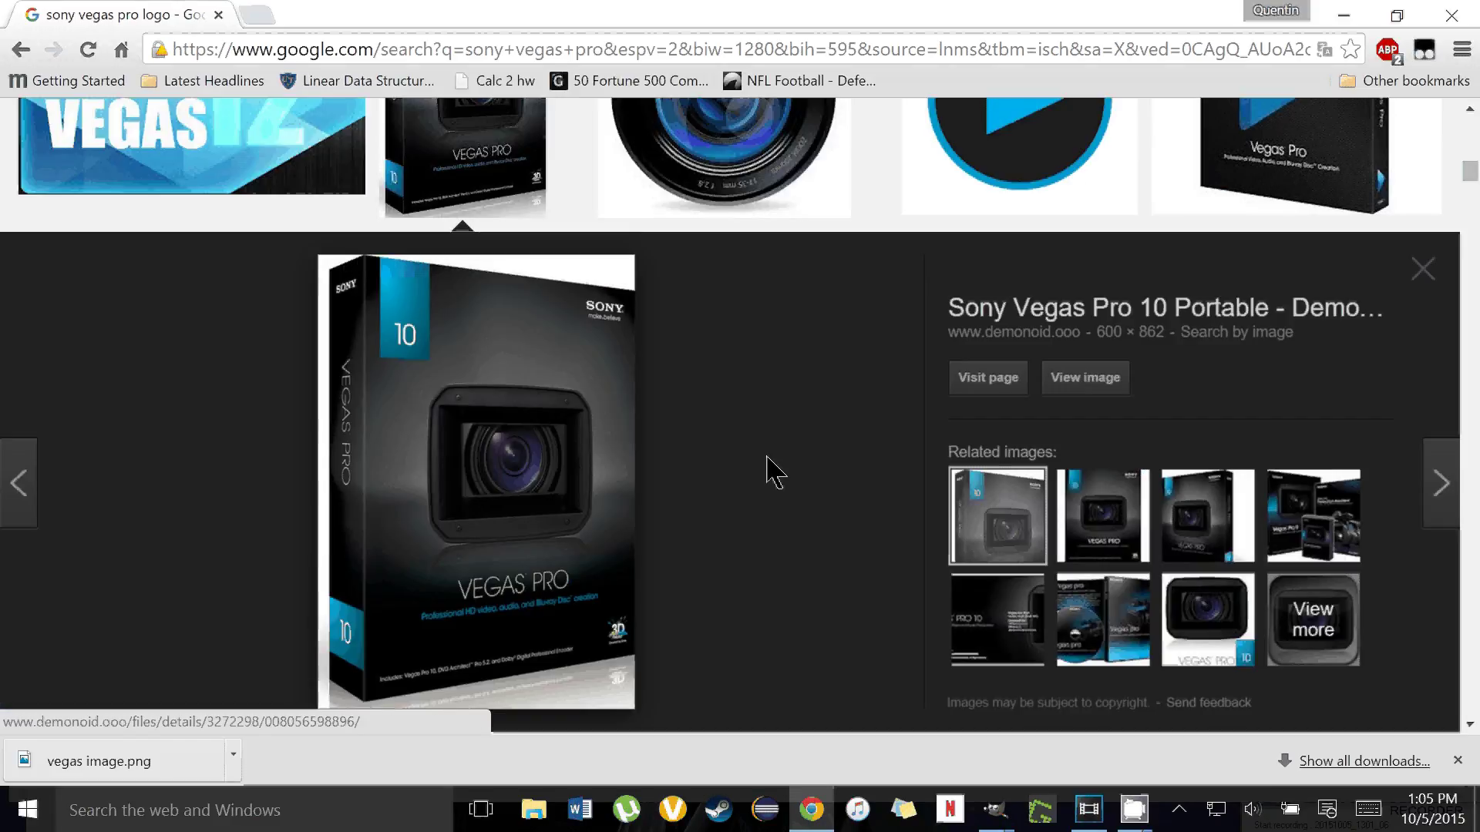
Step: Save the Sony Vegas Pro 10 box image to the Pictures folder as the JPEG file Vegas-Pro-10
right_click(471, 459)
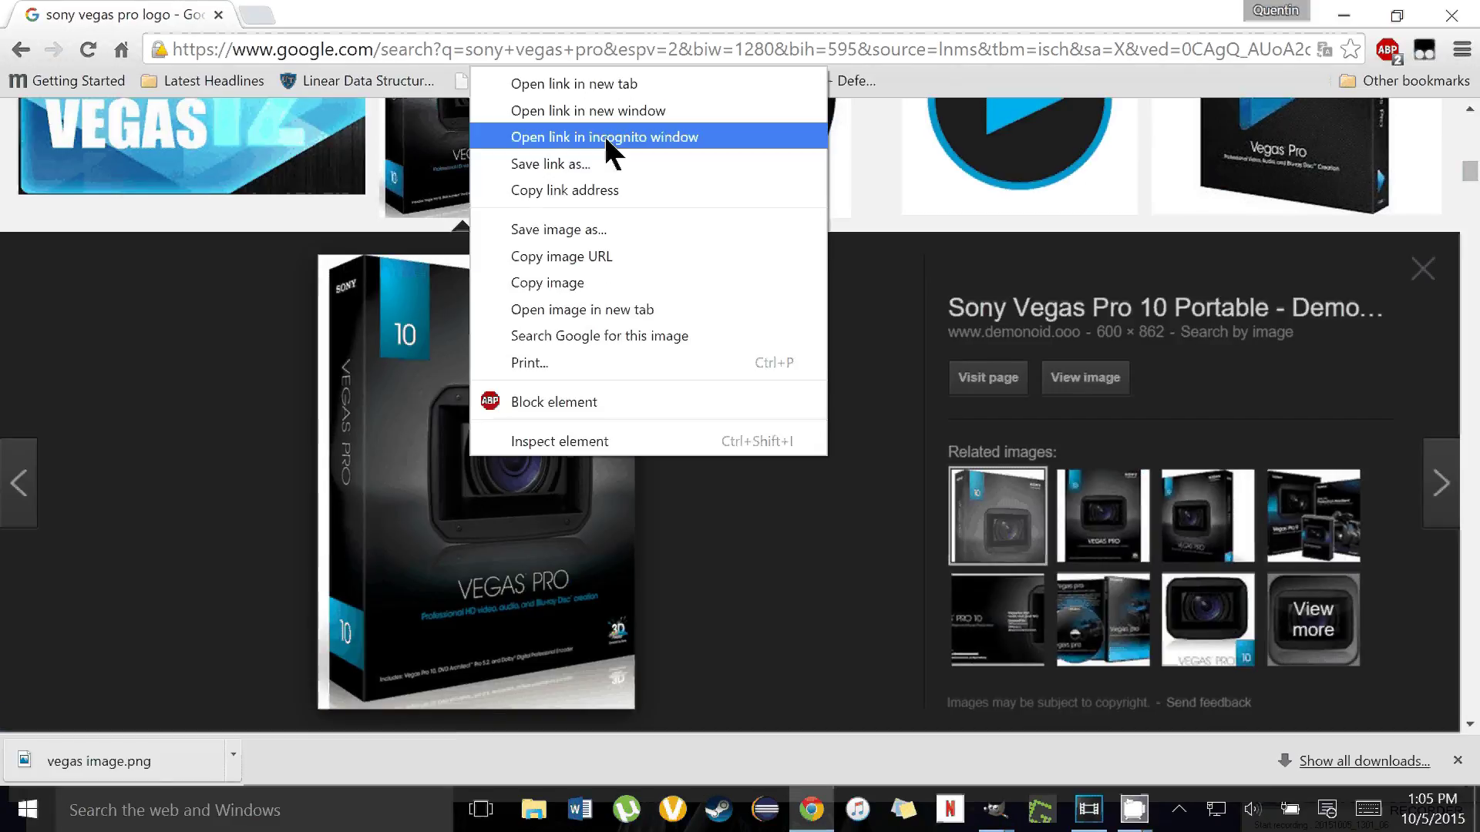
click(579, 231)
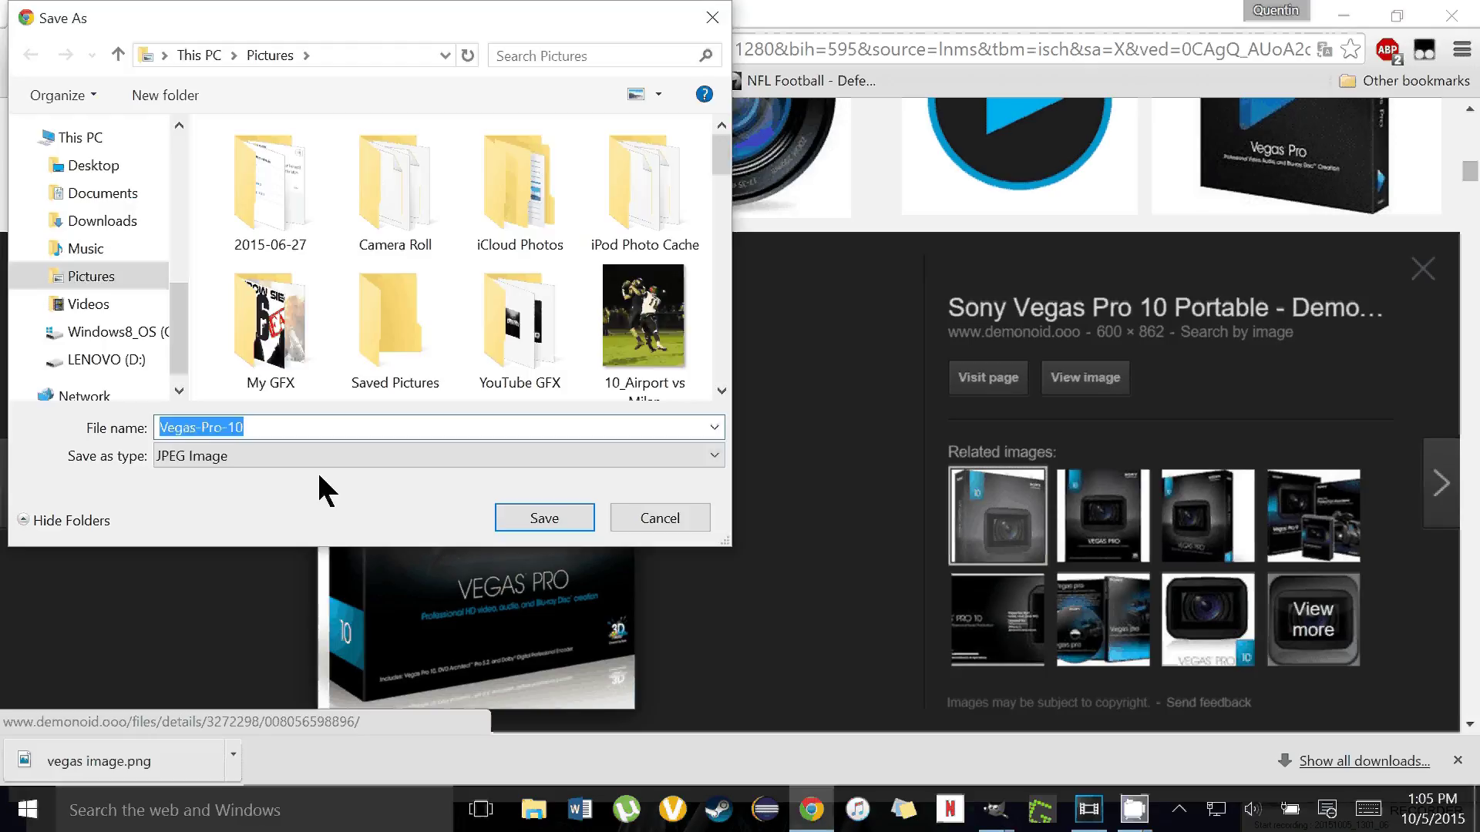
click(254, 458)
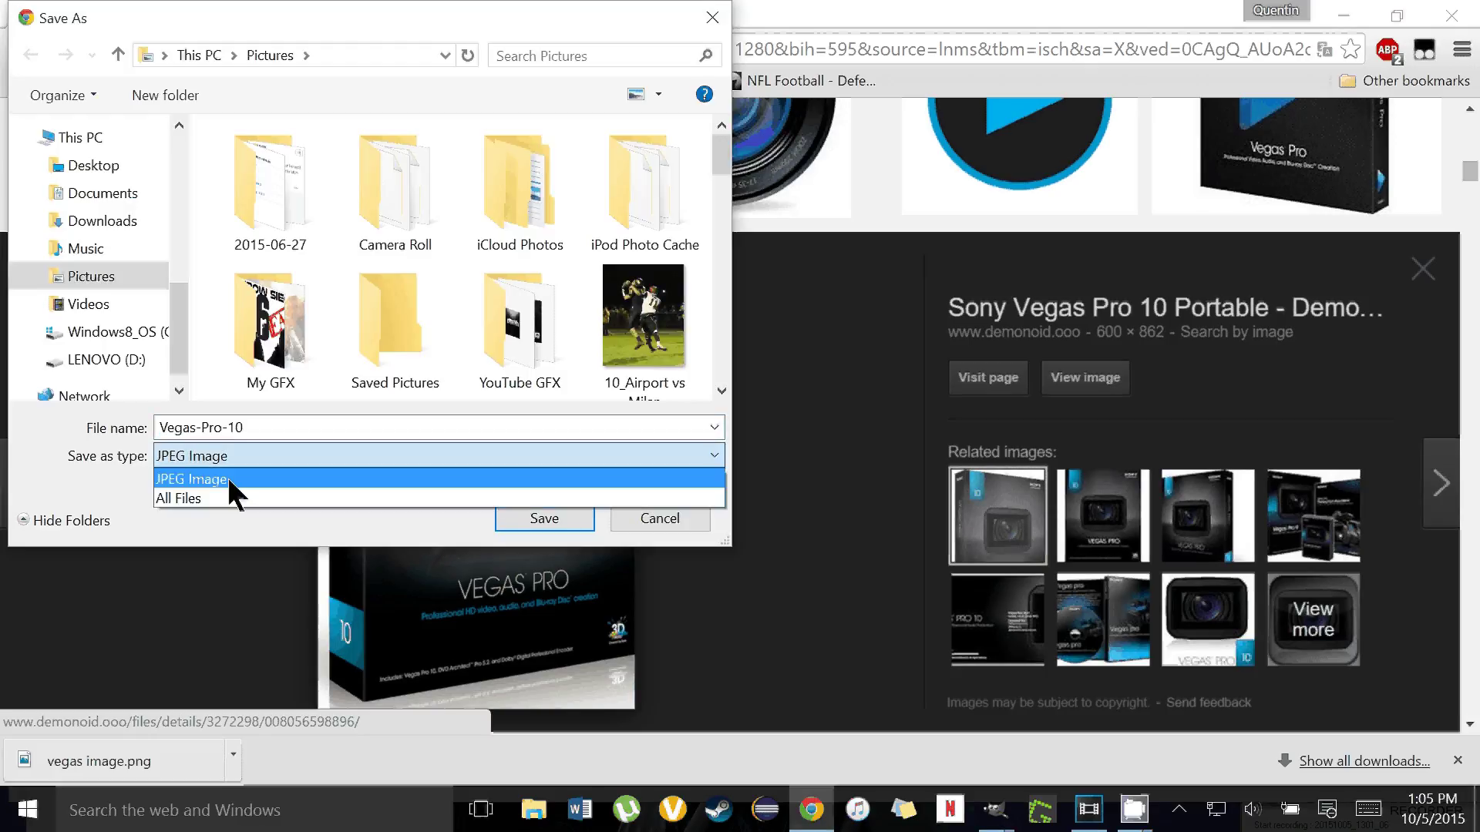
click(228, 478)
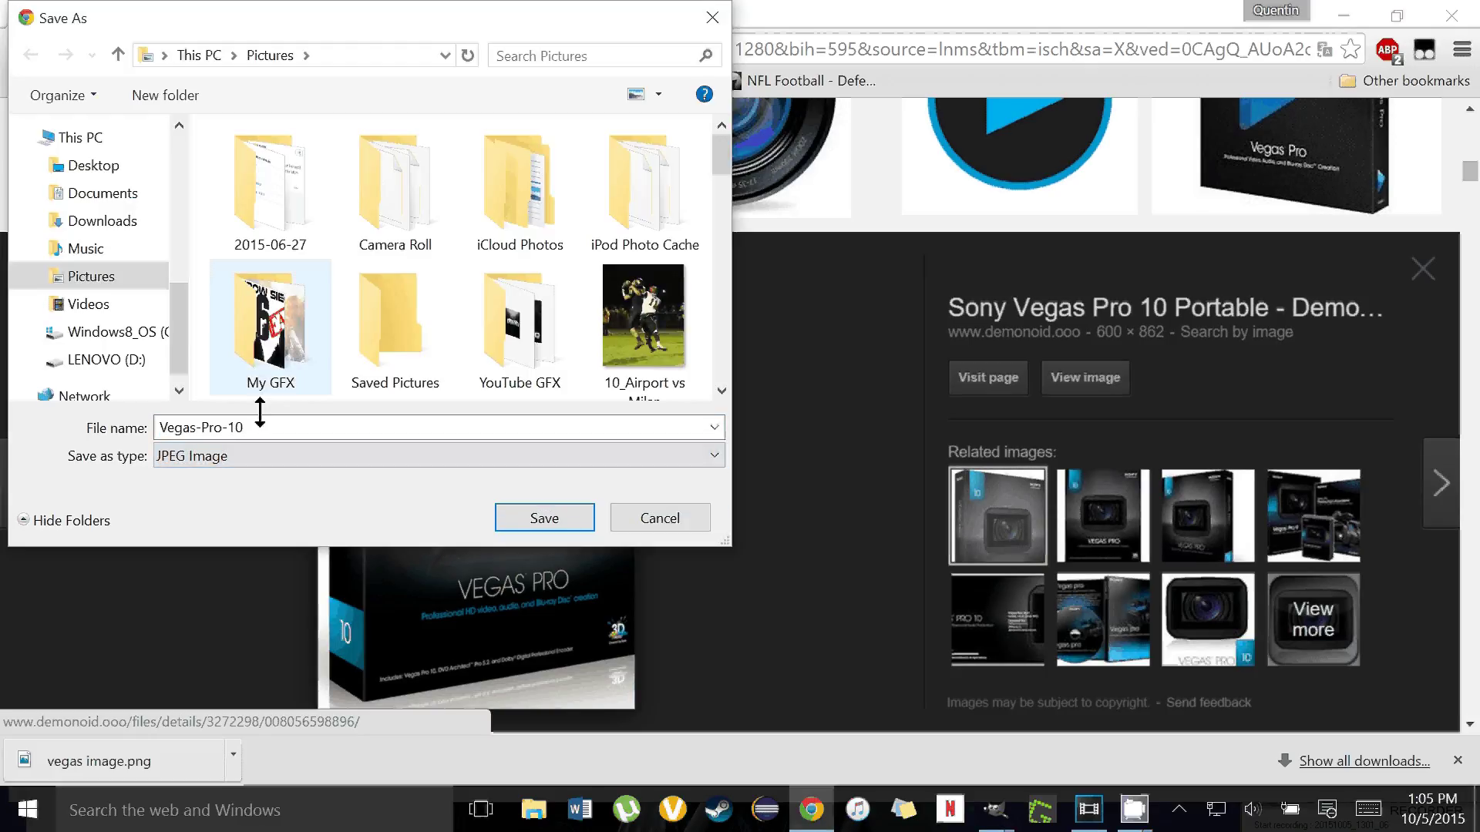
click(550, 527)
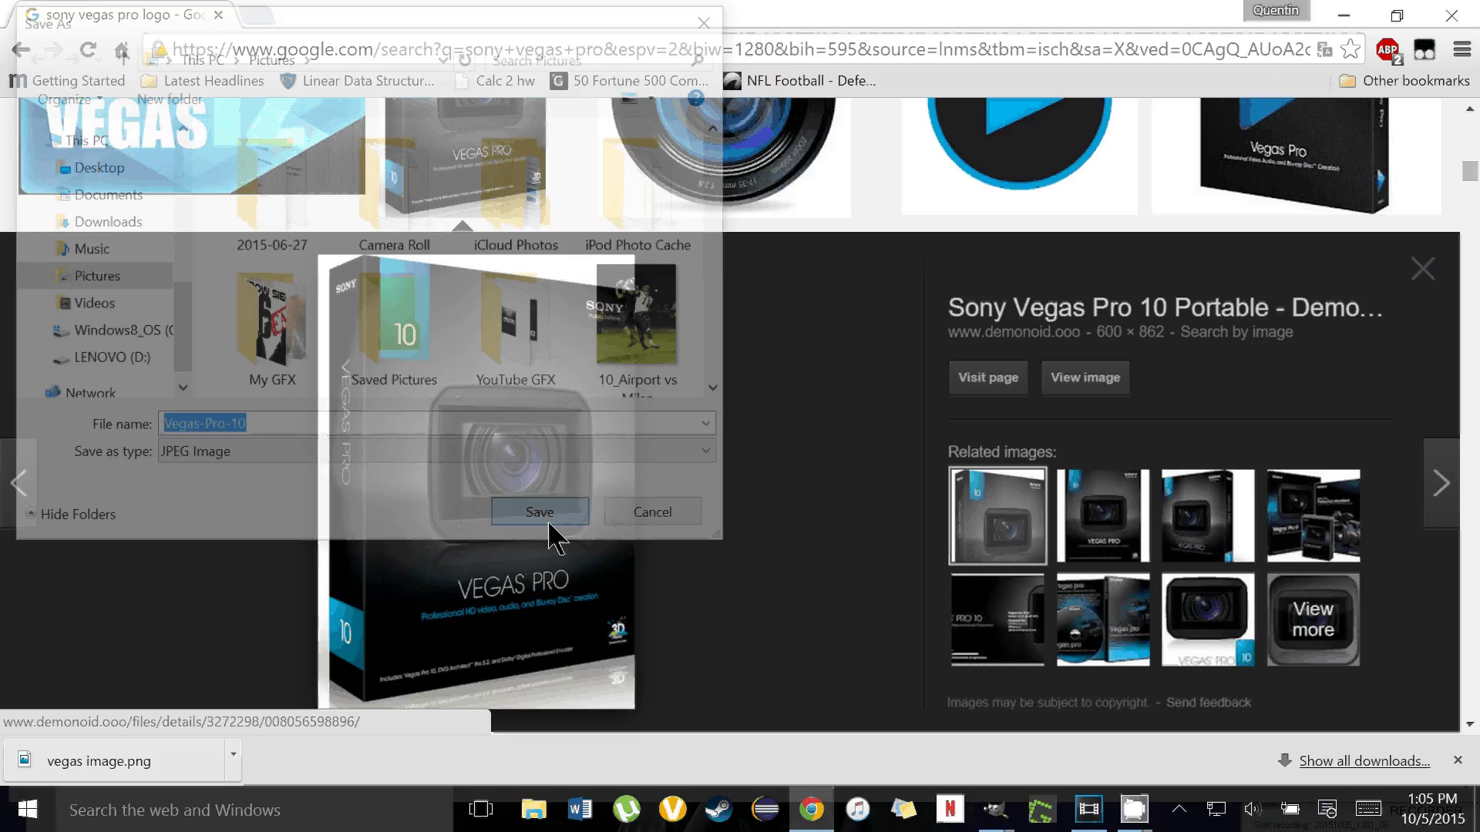
Step: Switch back to GIMP, open Vegas-Pro-10.jpg from the Pictures folder as its own image and bring its window into view
click(1325, 7)
click(23, 47)
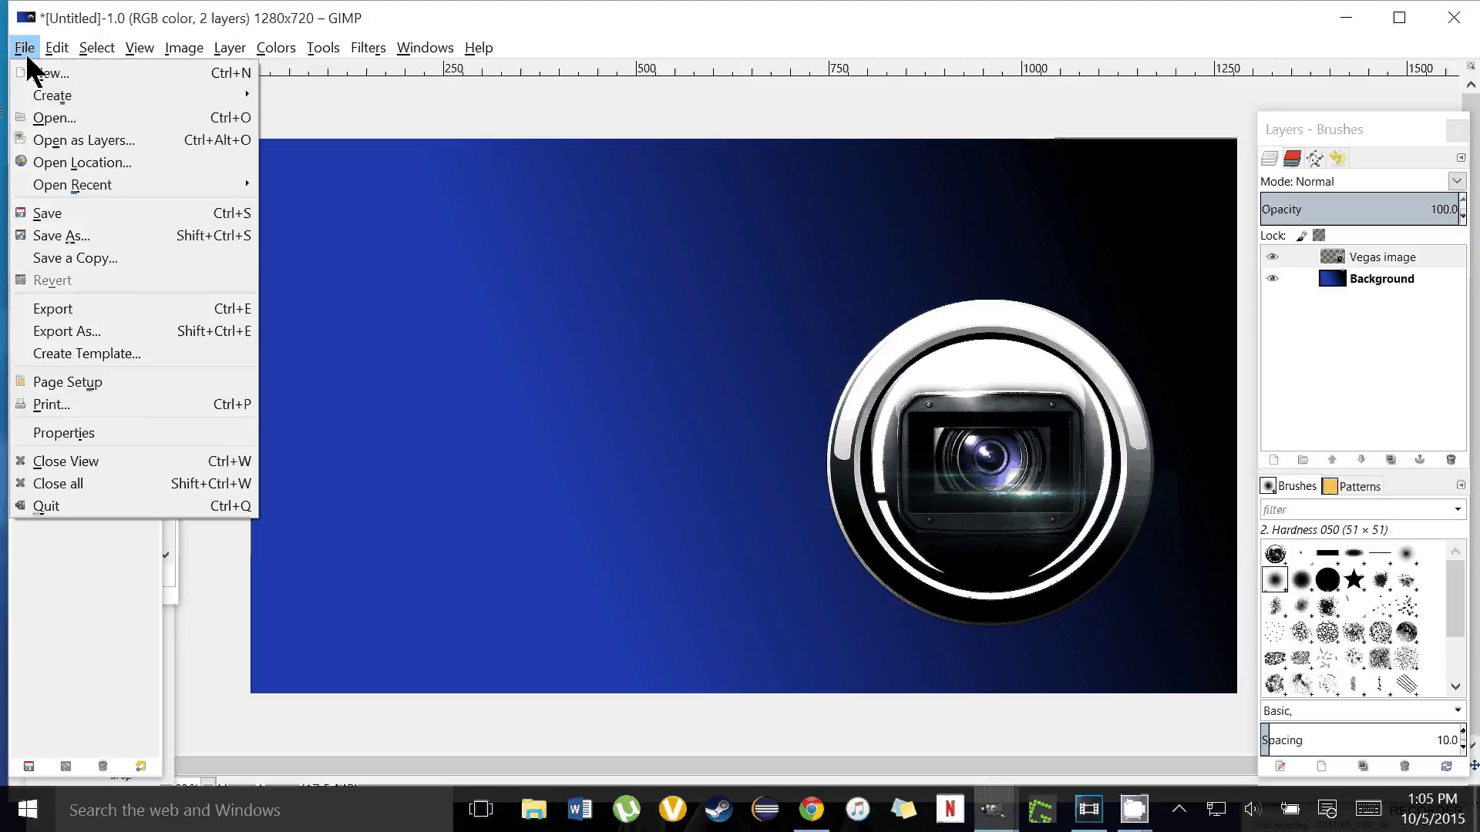
click(46, 135)
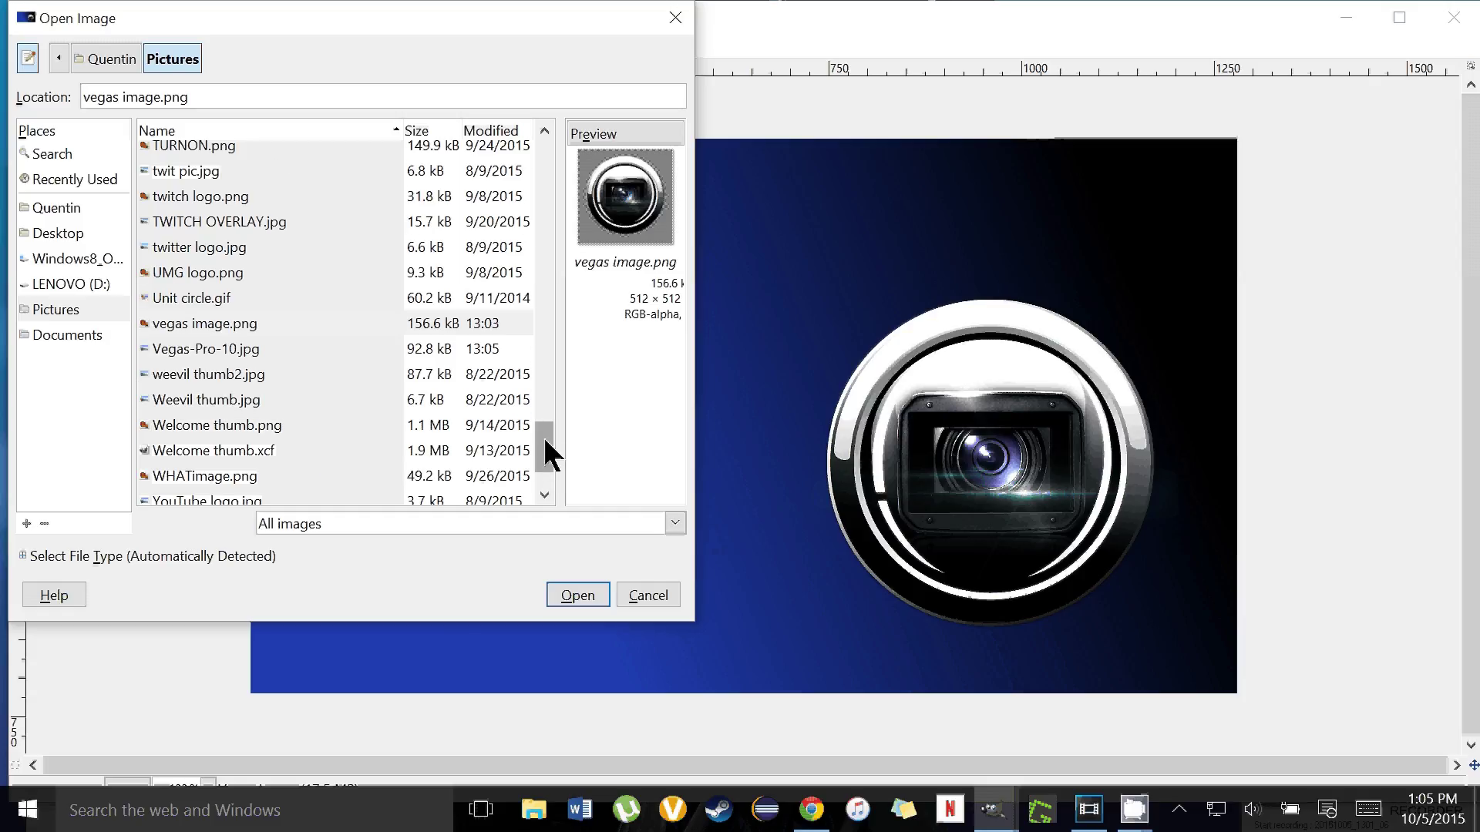
drag(544, 440, 545, 450)
click(220, 308)
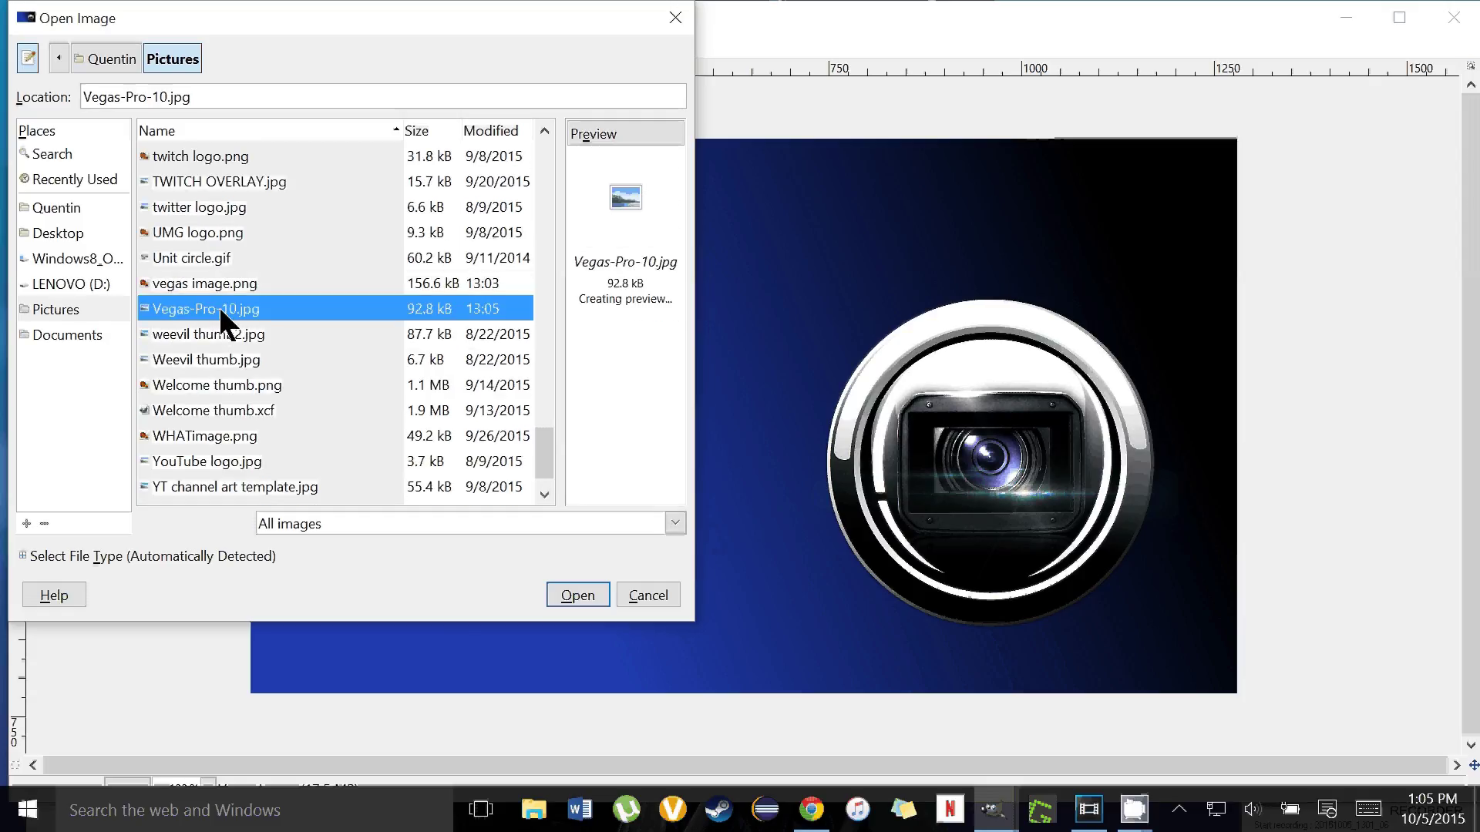
click(579, 597)
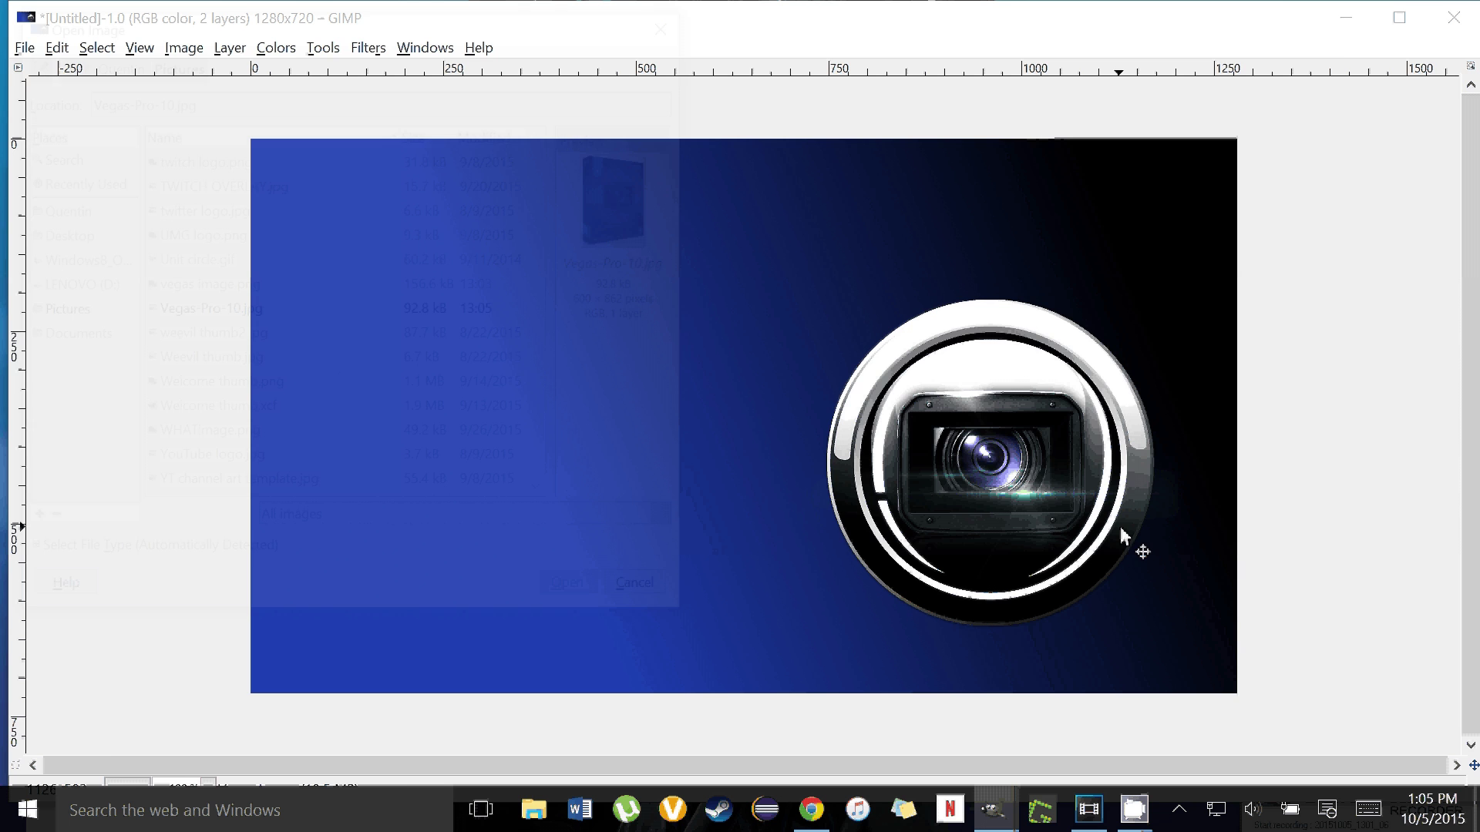
click(1337, 28)
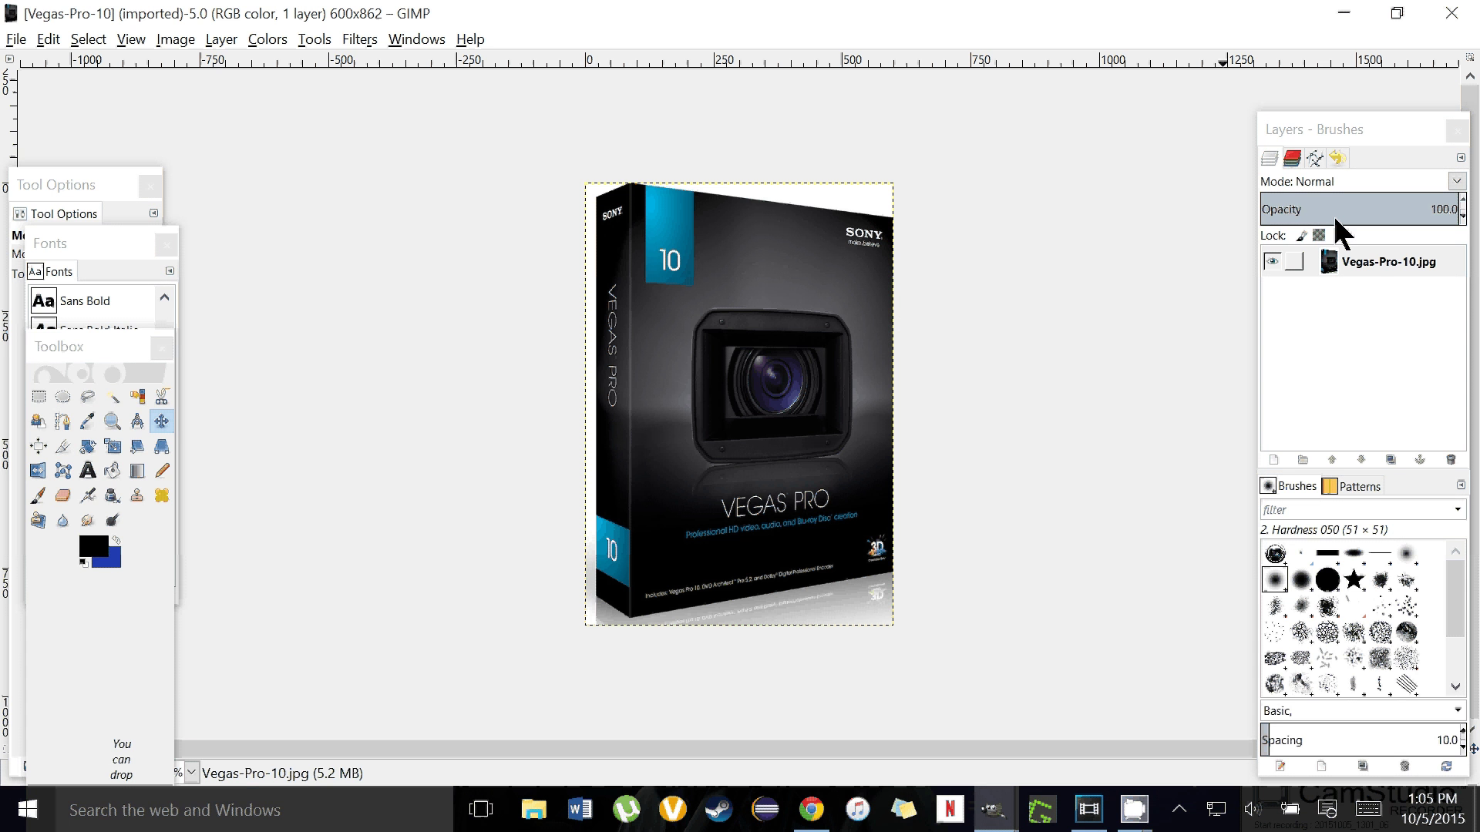
Step: Add an alpha channel to the Vegas-Pro-10.jpg layer and keep that image's window in front
right_click(1359, 264)
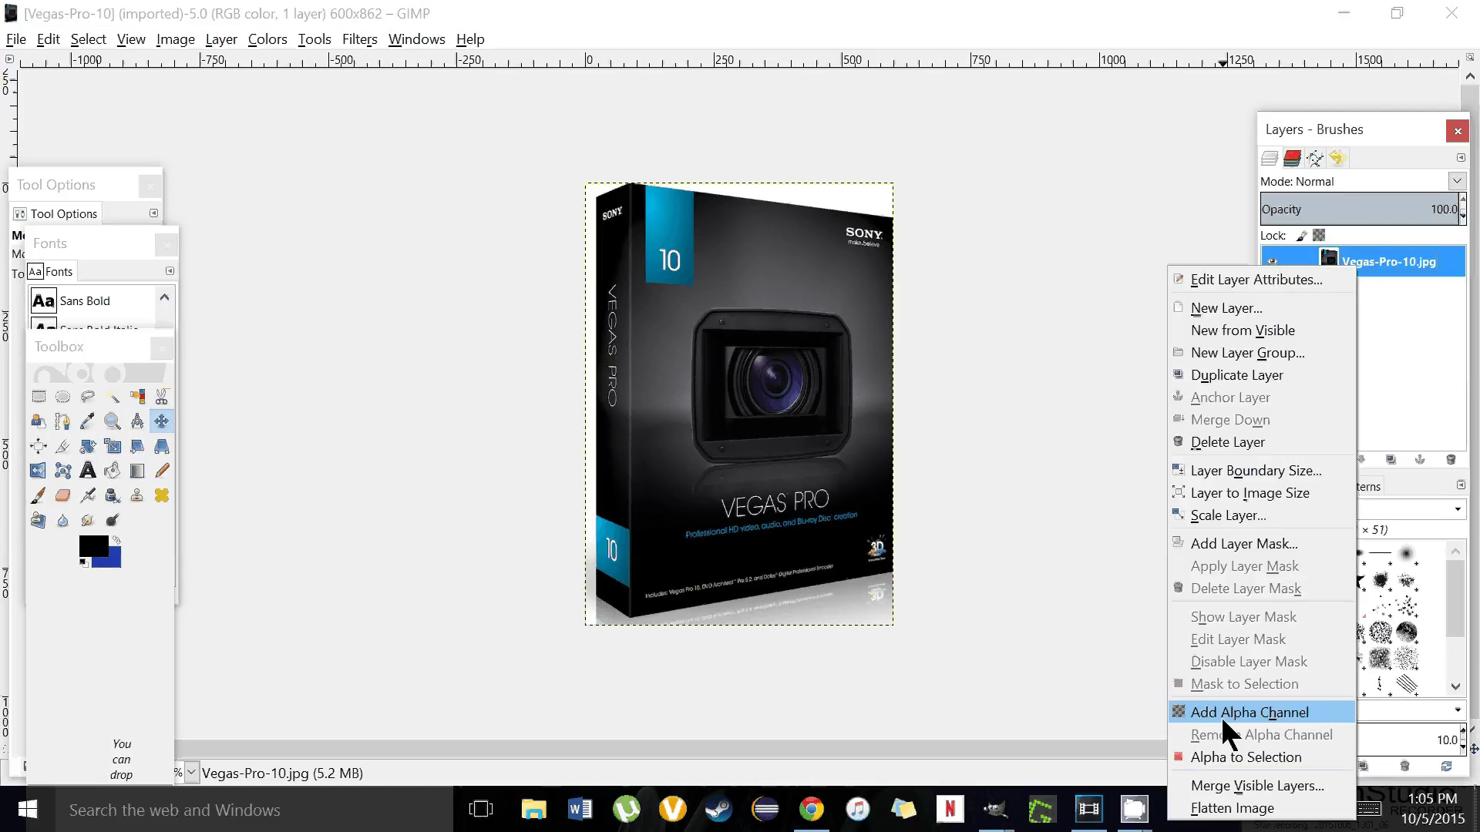
click(1243, 712)
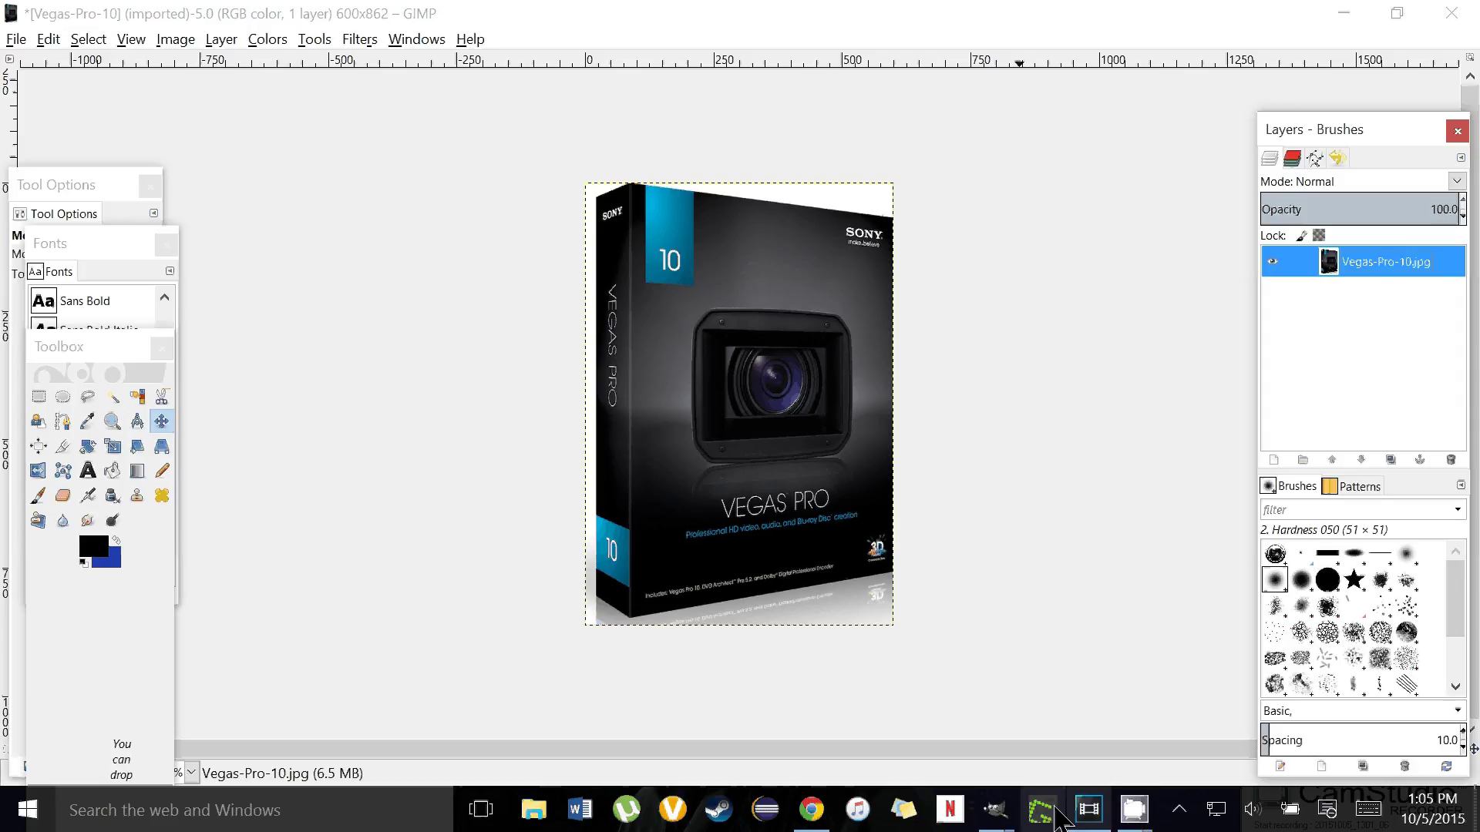
click(994, 809)
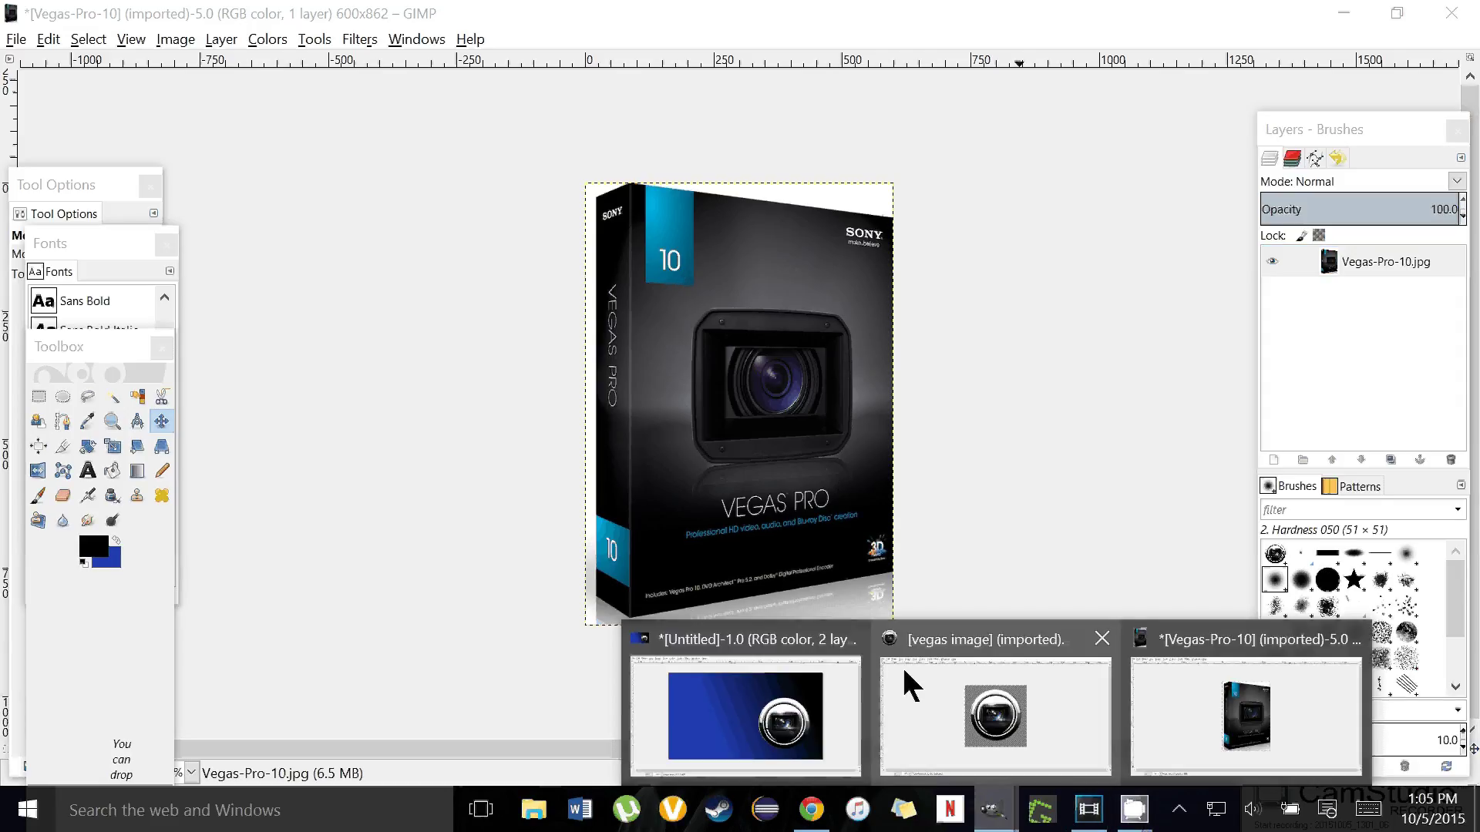
click(1202, 732)
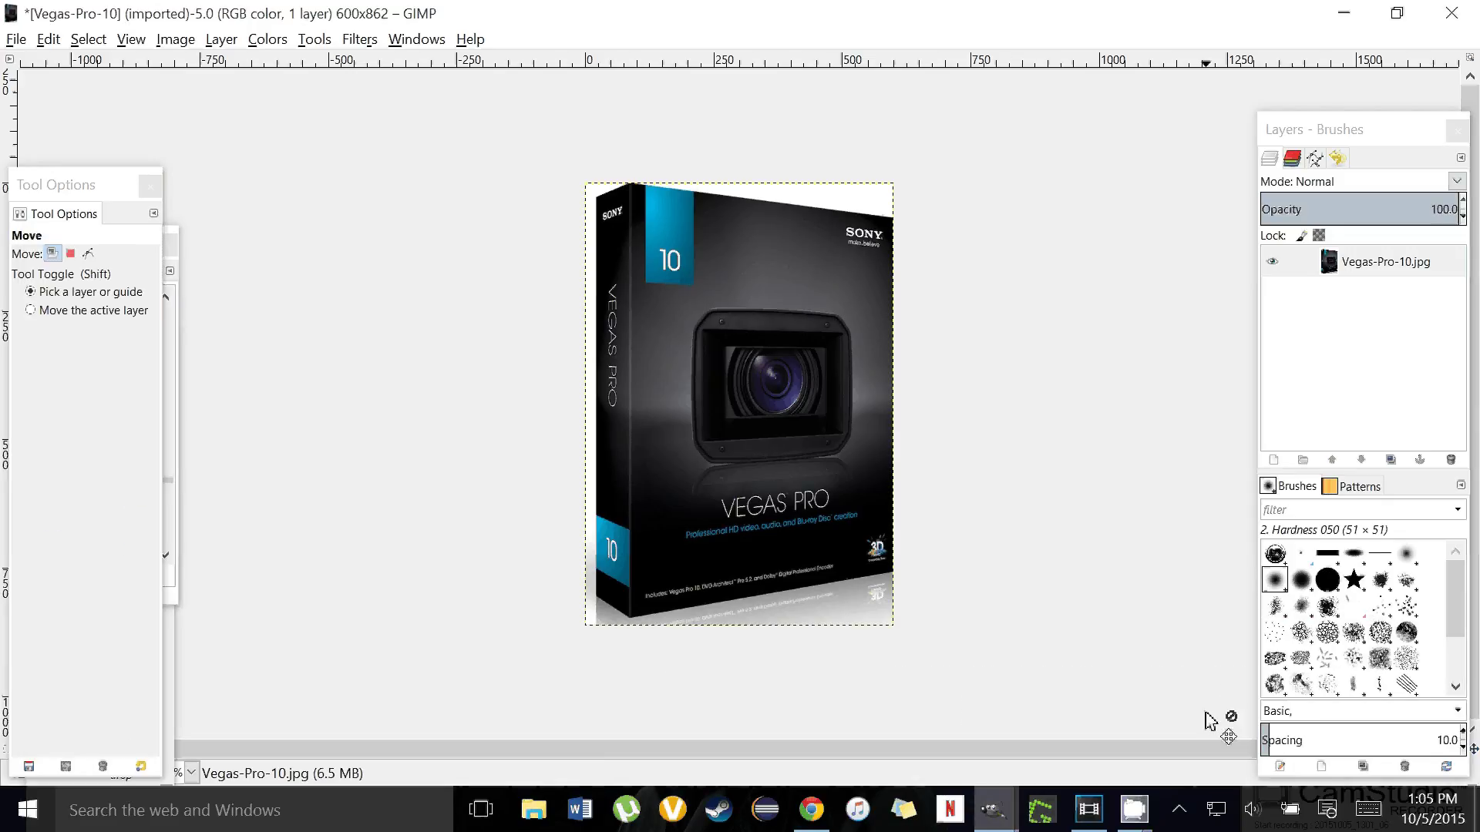
Step: Move the Toolbox higher and place the Fonts and Tool Options windows beneath it, clear of the tools
drag(90, 185, 115, 236)
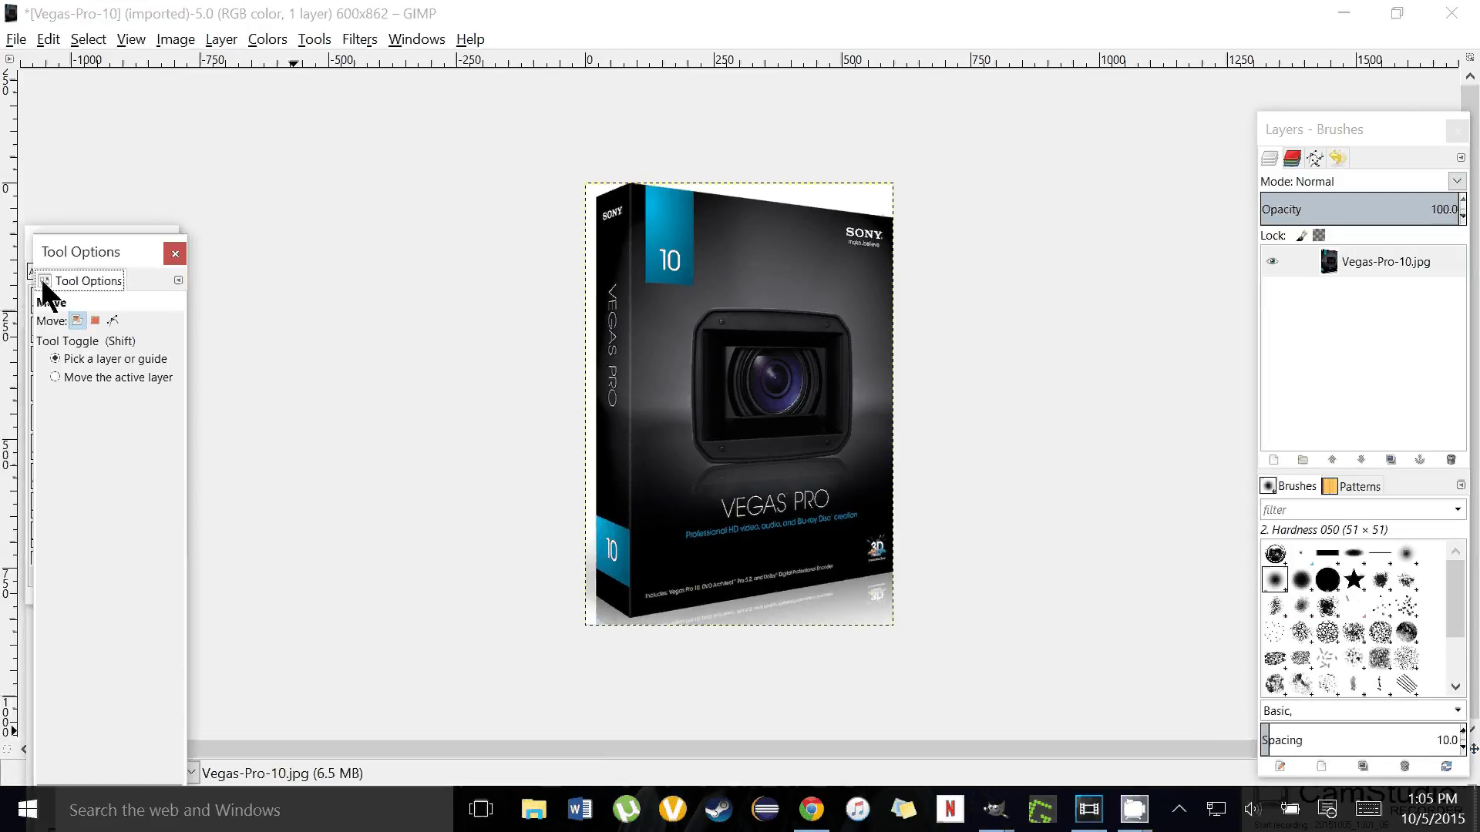
drag(43, 266, 43, 281)
drag(100, 234, 318, 263)
drag(109, 268, 285, 258)
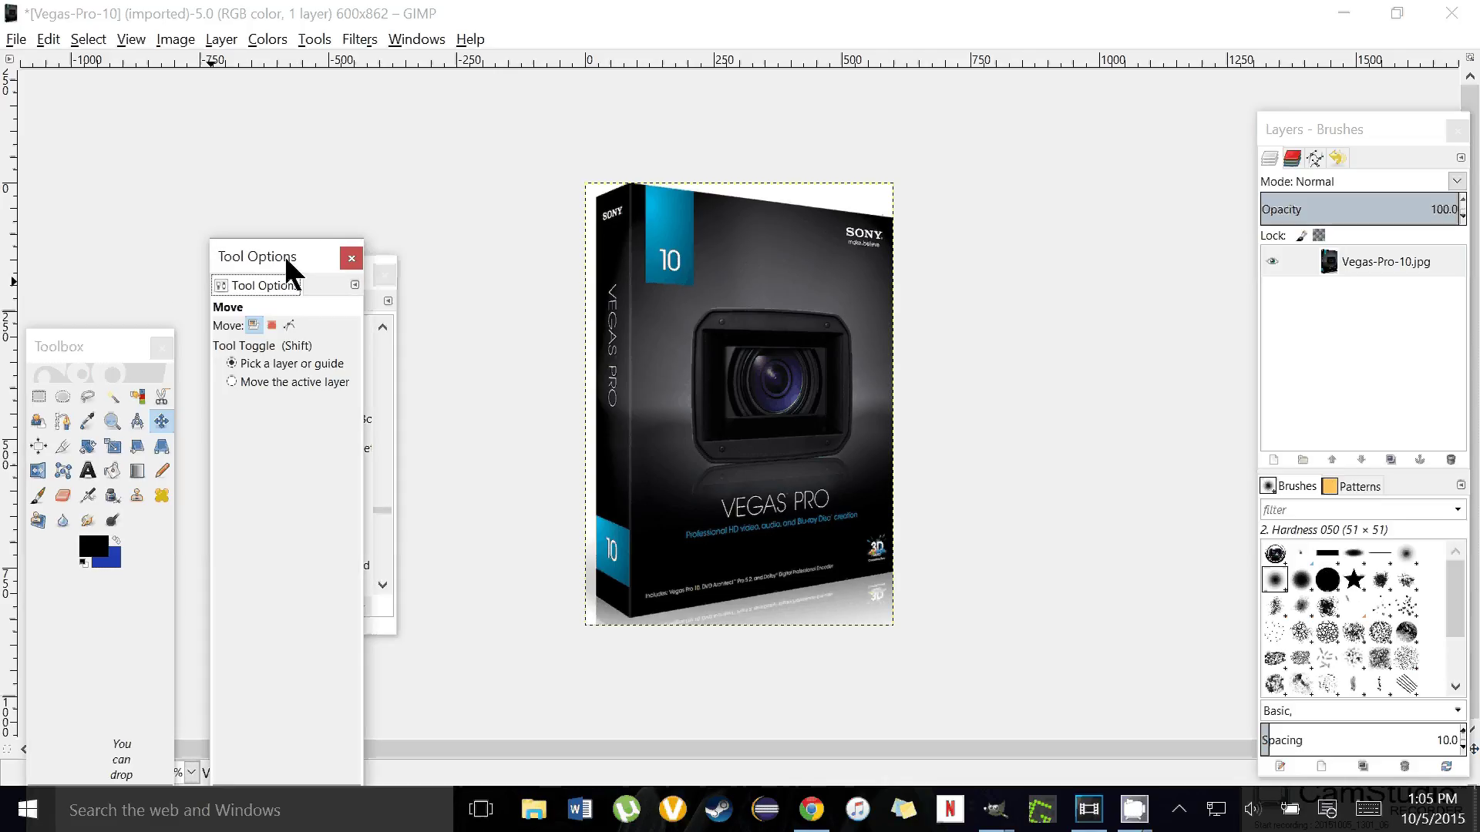
drag(100, 346, 152, 103)
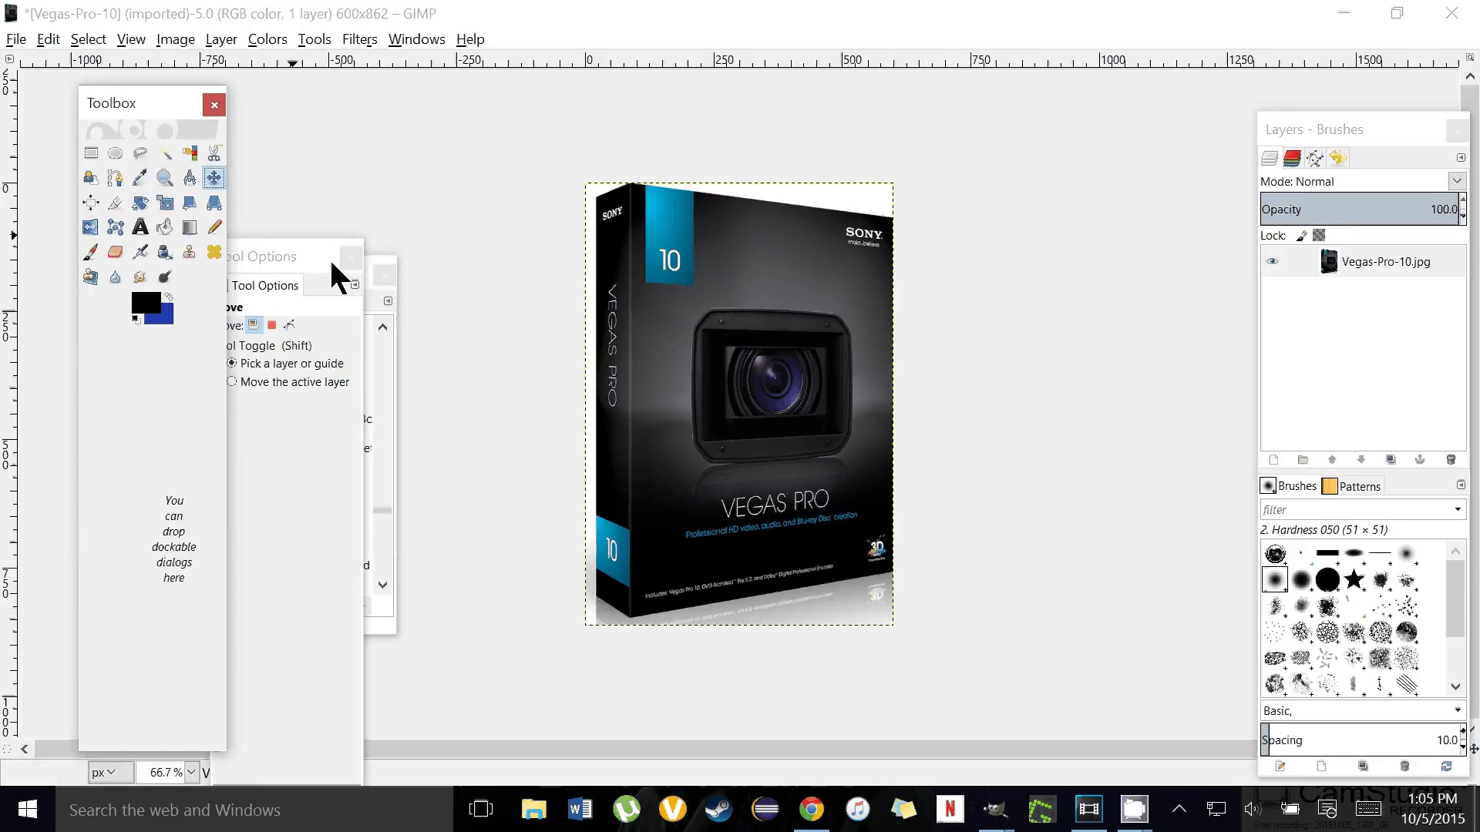
drag(306, 265, 162, 458)
drag(298, 275, 72, 419)
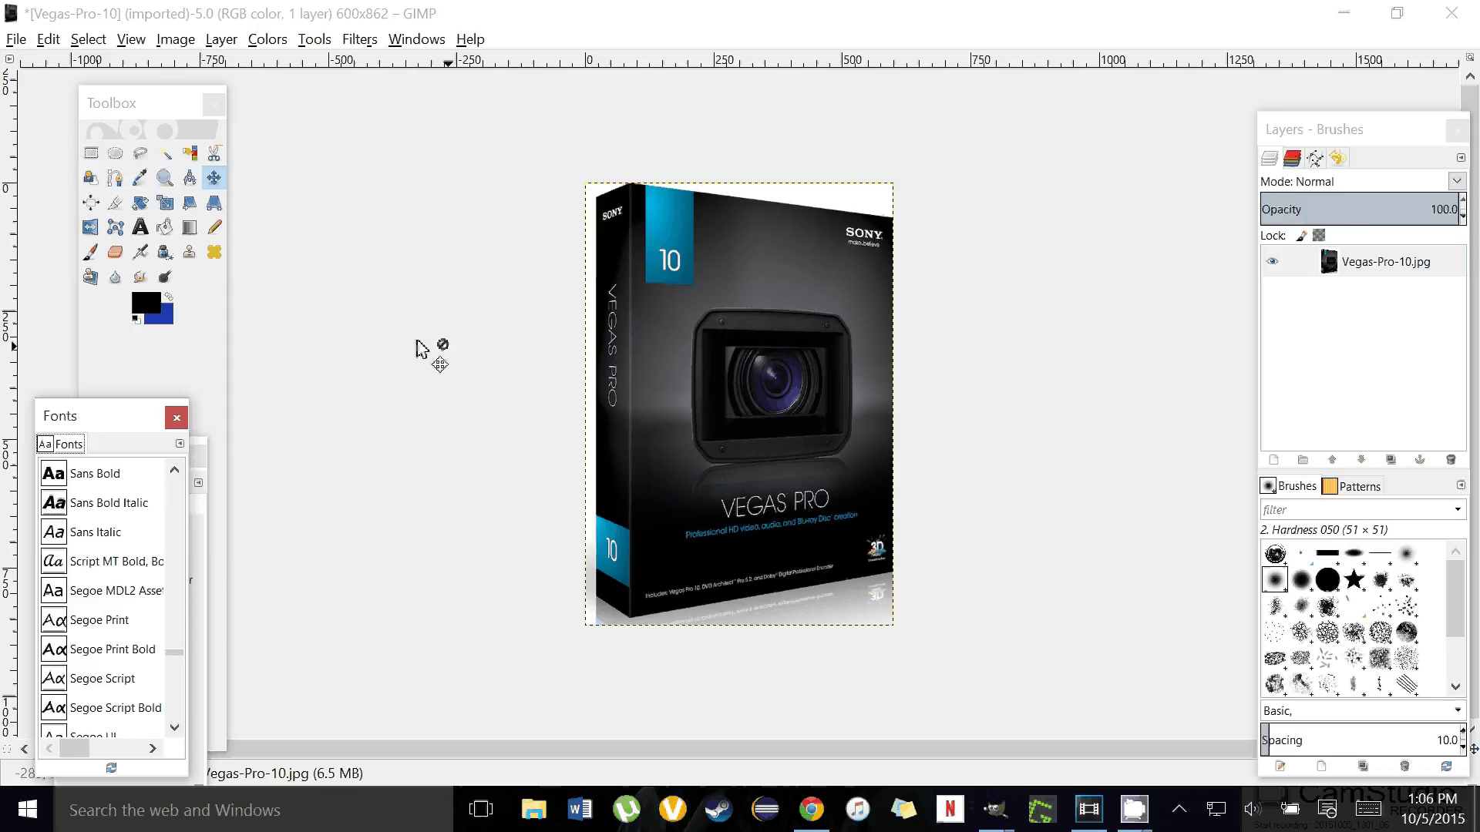
Step: Select the white background areas above and beside the software box with Fuzzy Select and delete them to transparency
click(165, 158)
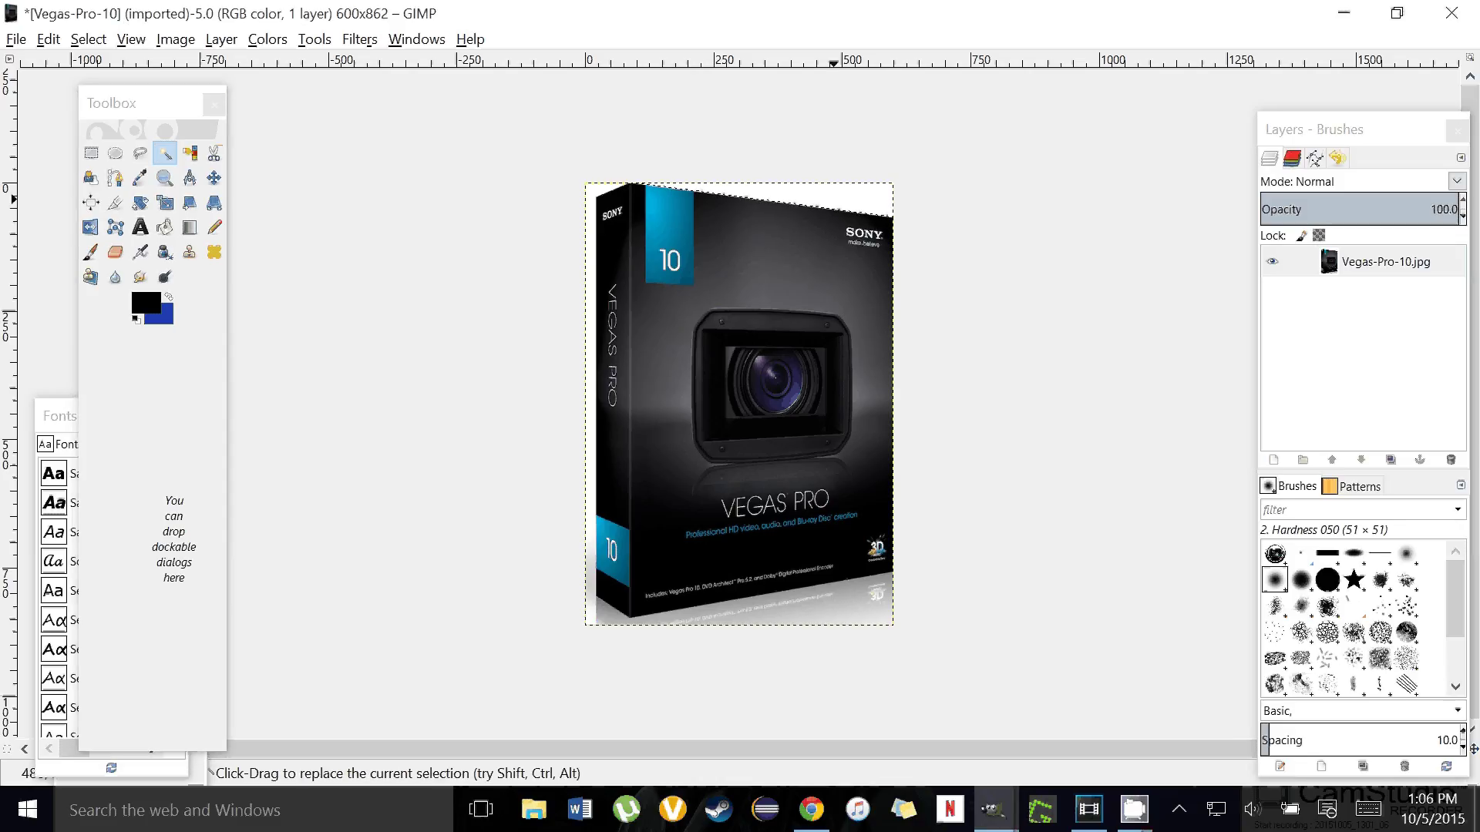
key(Delete)
click(591, 192)
key(Delete)
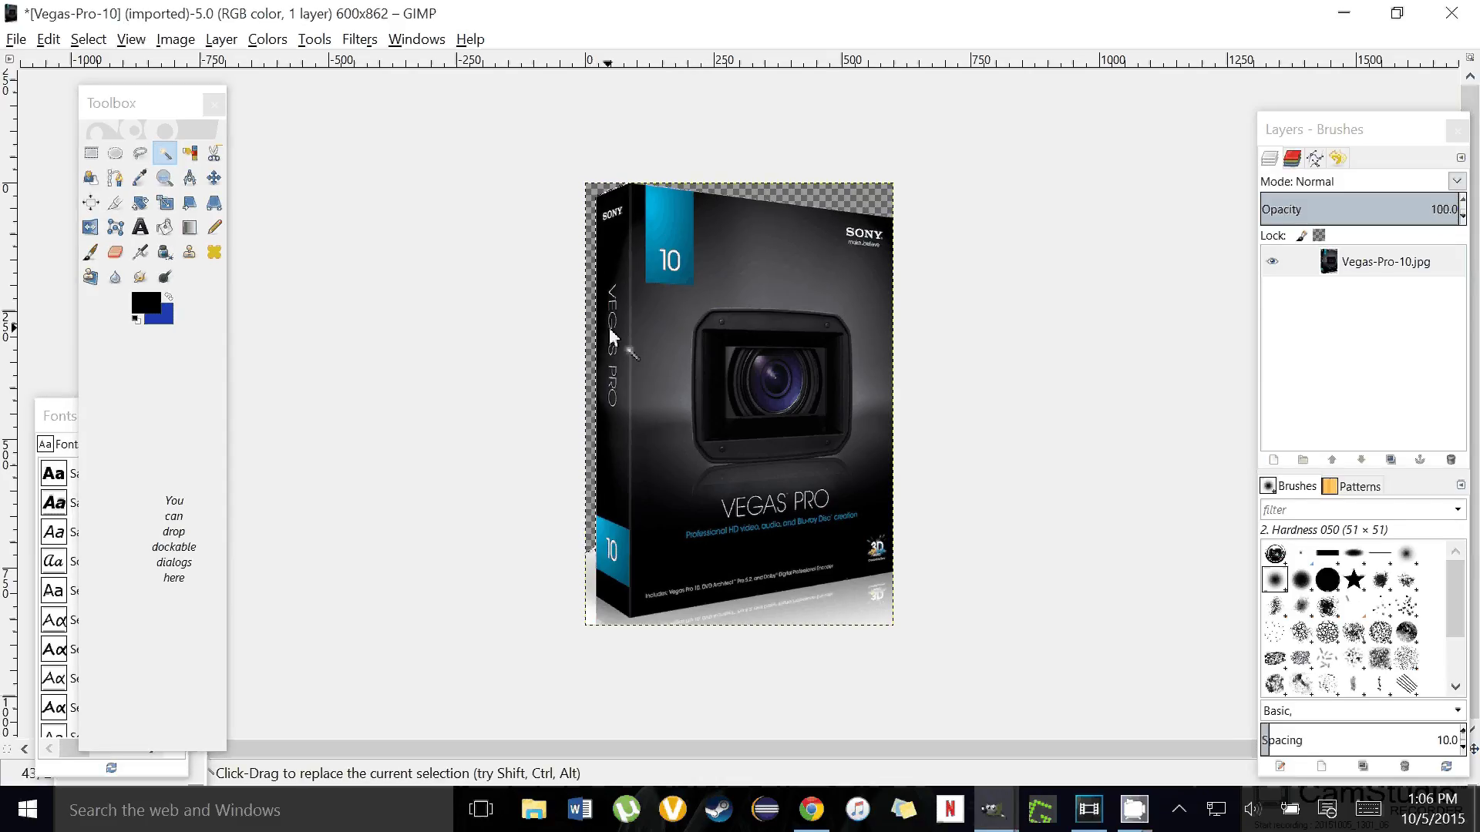
click(598, 600)
key(Delete)
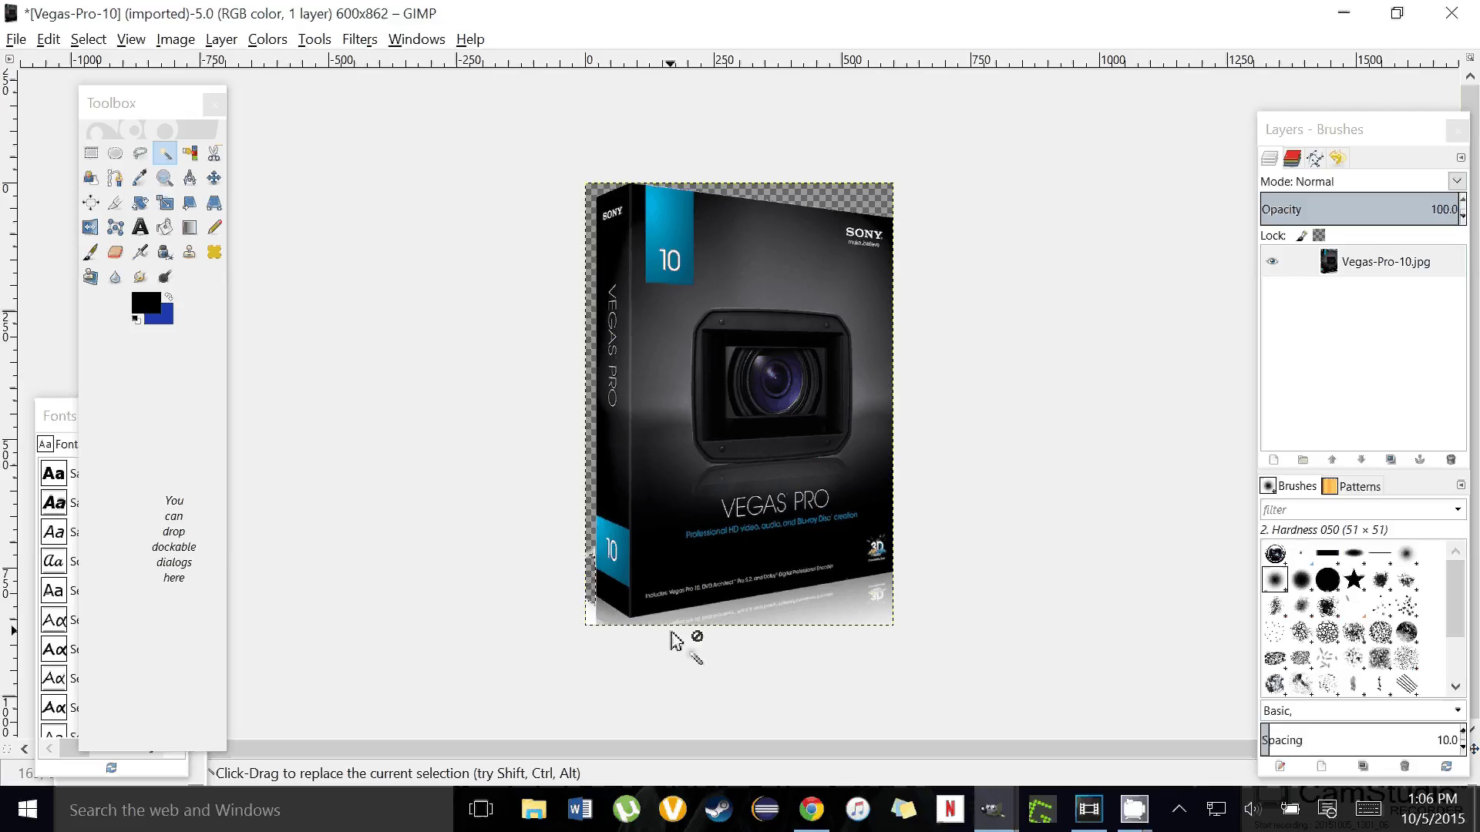
click(591, 622)
key(Delete)
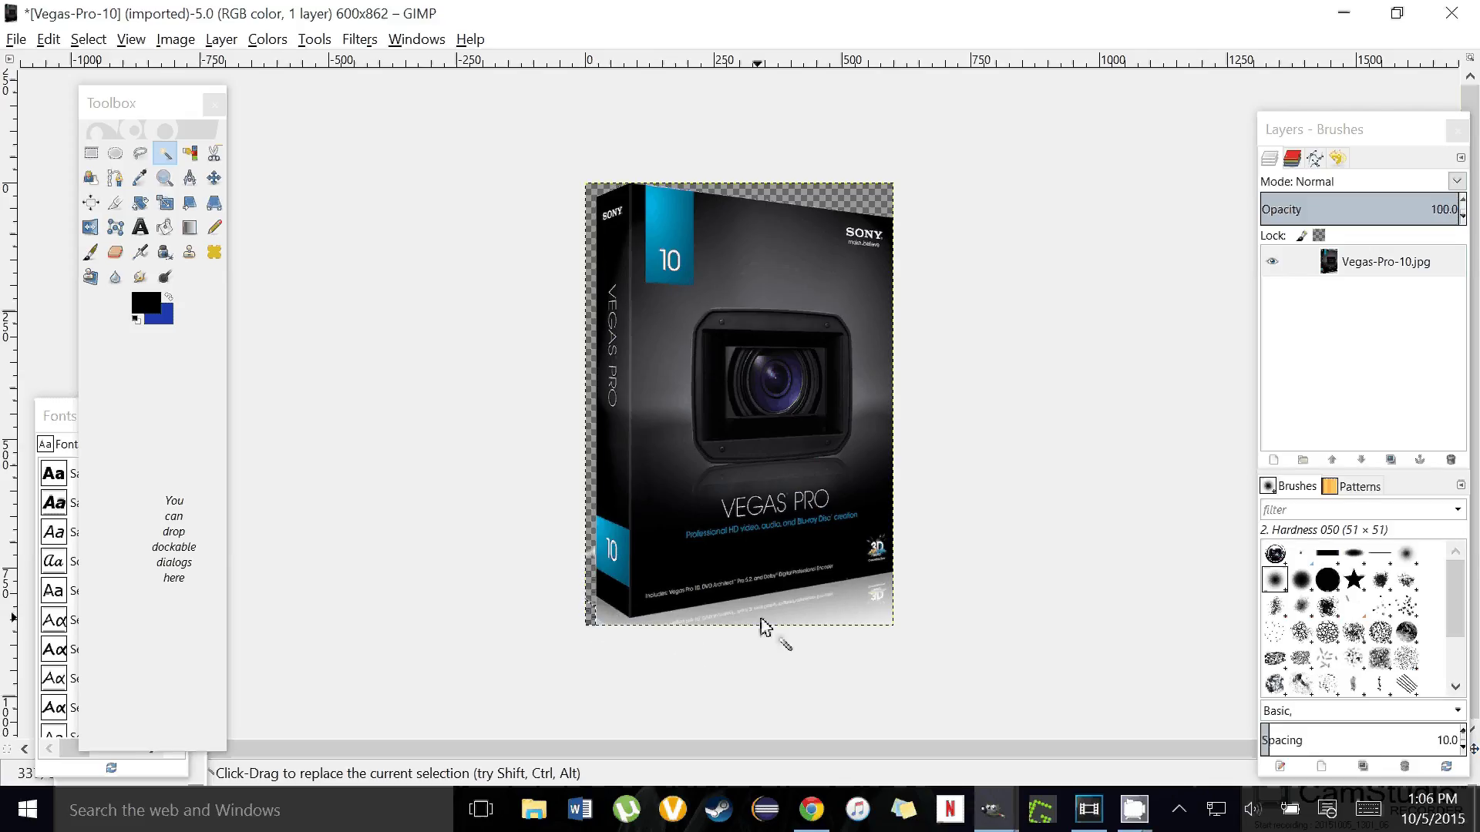
Step: Select and delete the grey reflection area beneath the software box
key(Delete)
click(876, 609)
key(Delete)
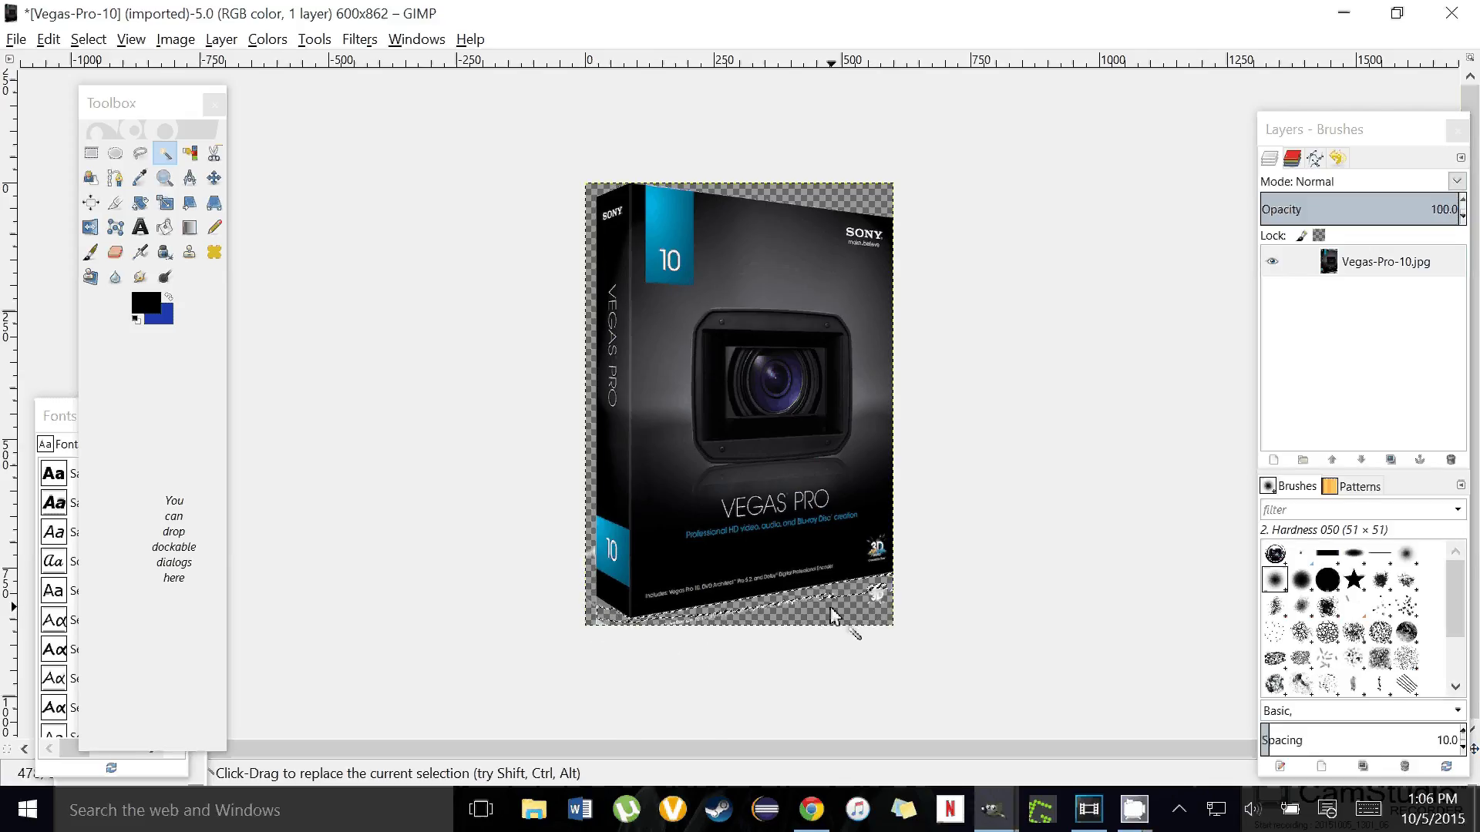
key(Delete)
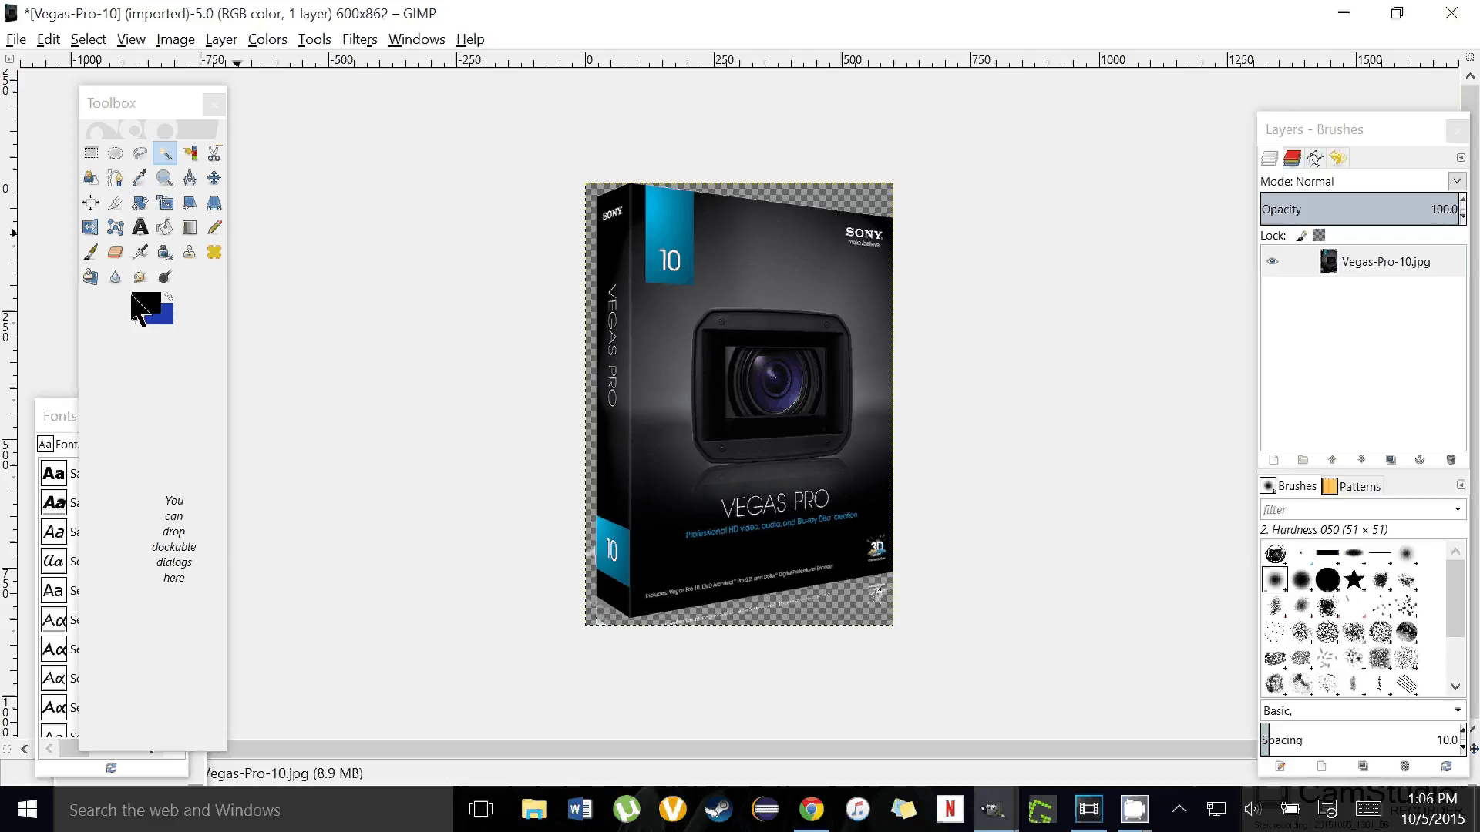
Step: Choose the Eraser and spread out the Layers, Toolbox, Tool Options and Fonts windows so the eraser options show in full
click(115, 254)
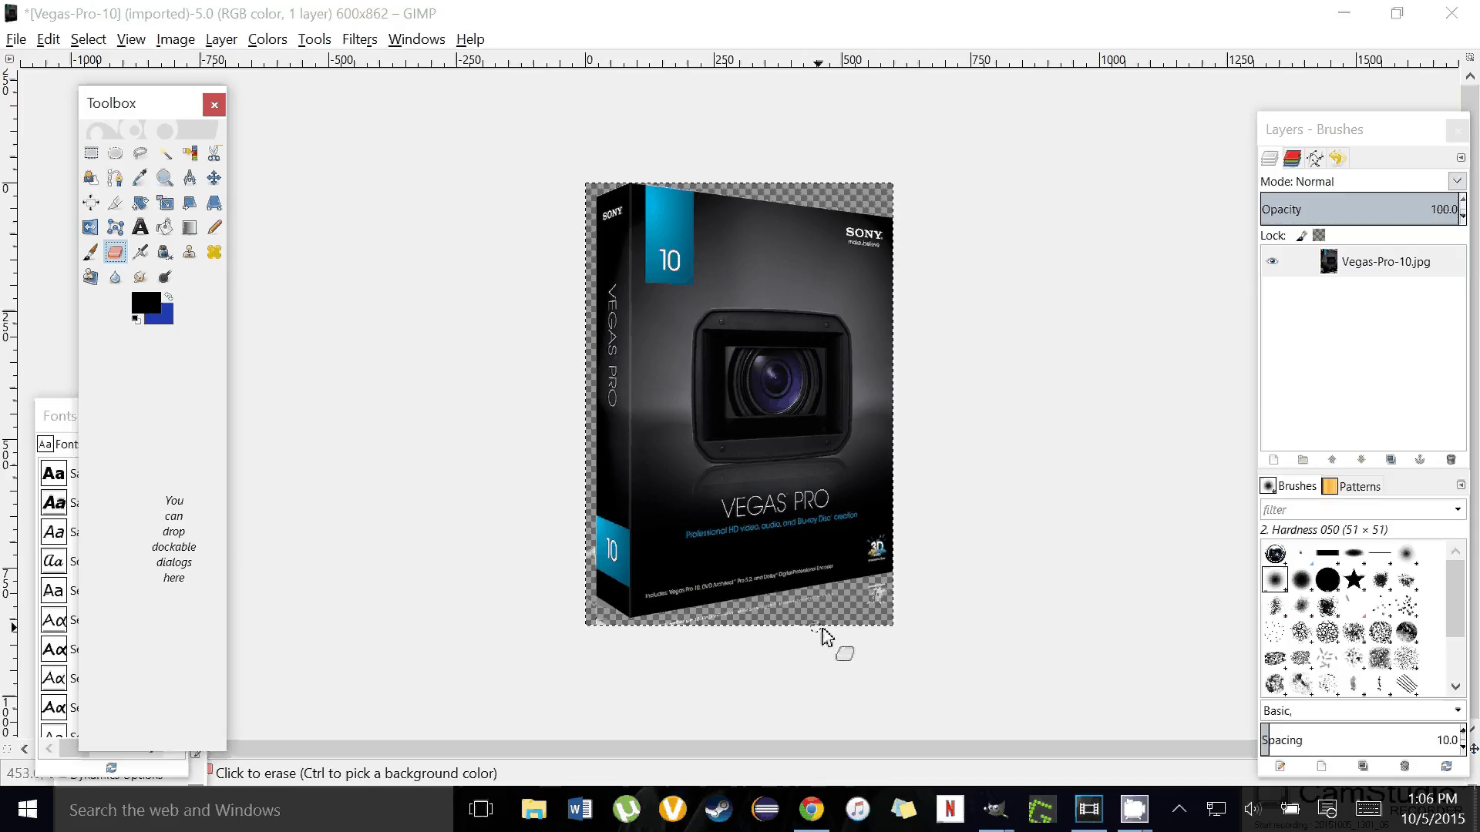
click(823, 633)
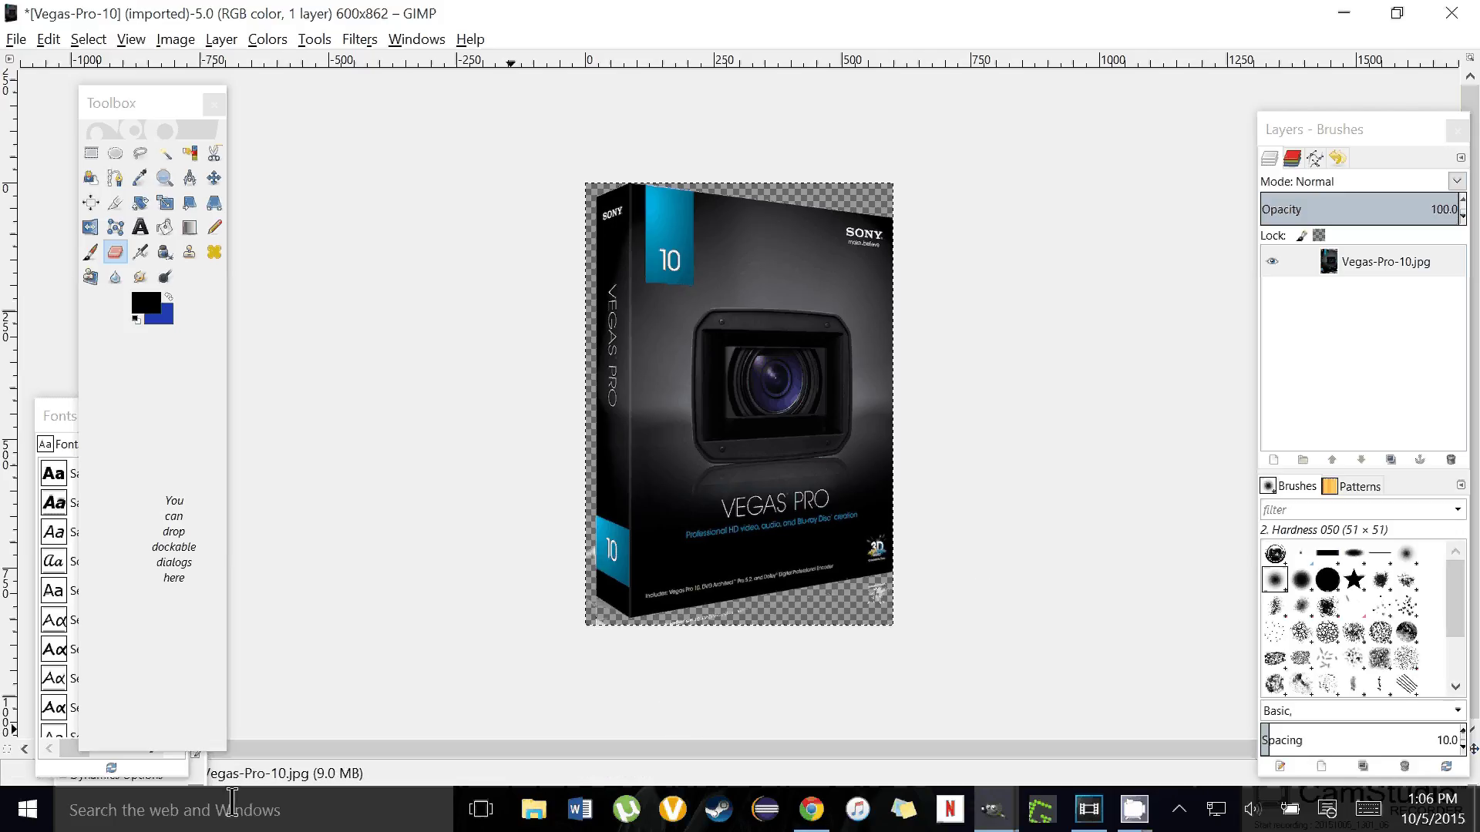
mouse_move(1414, 132)
mouse_down()
mouse_move(1140, 150)
mouse_move(1381, 147)
mouse_move(1349, 96)
mouse_up()
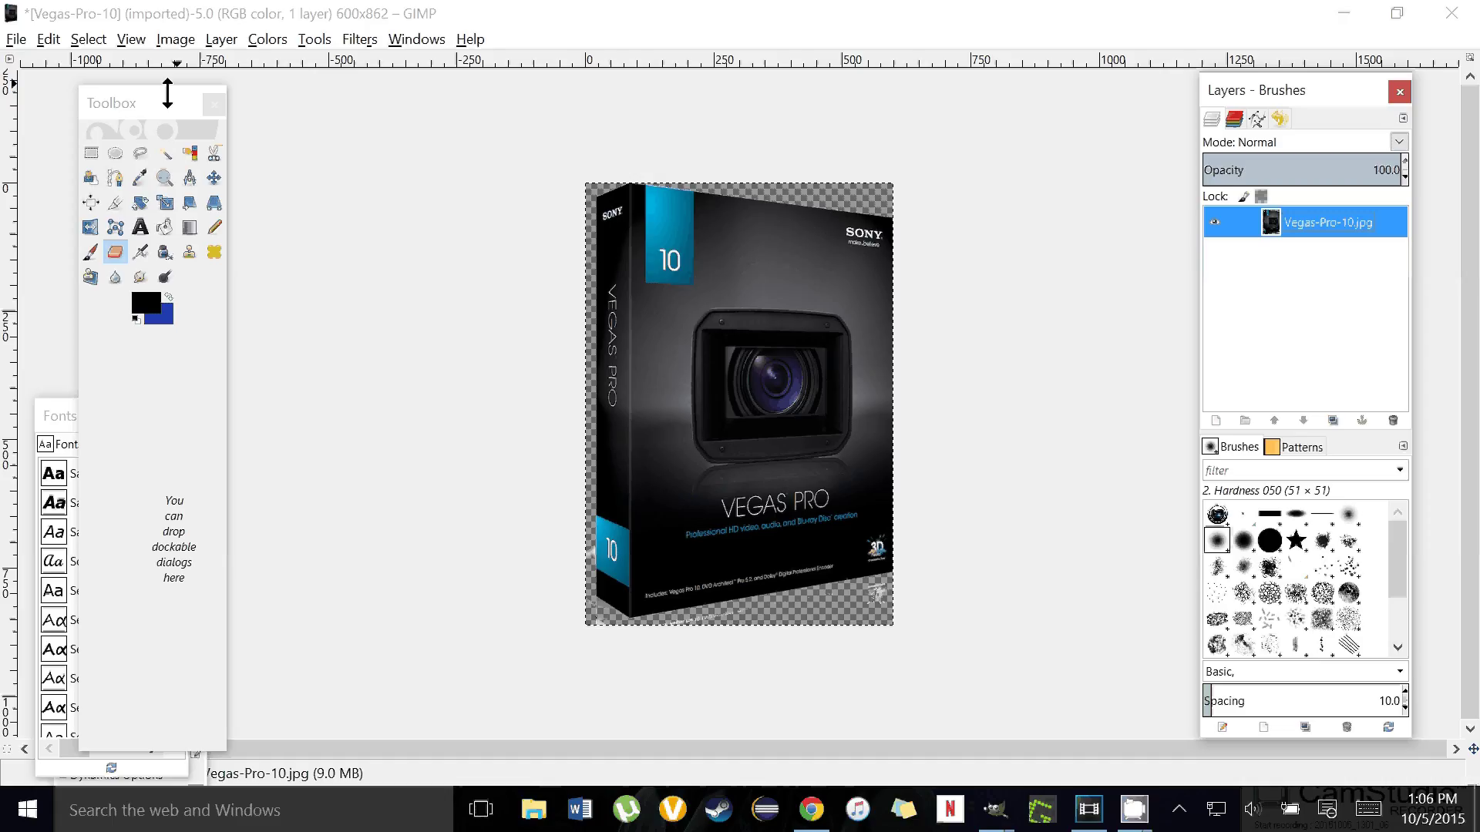
drag(167, 93, 136, 32)
click(201, 493)
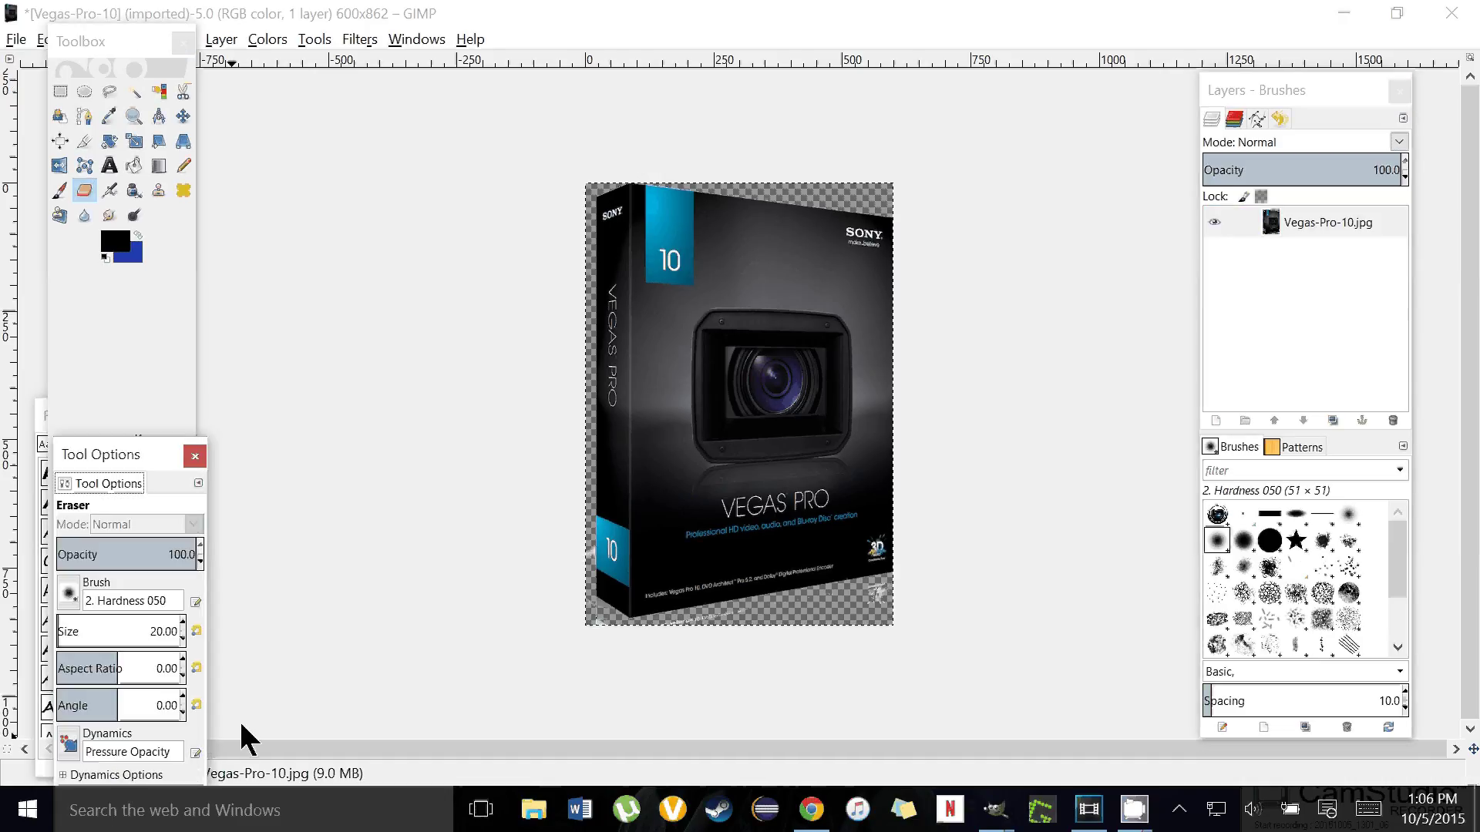
drag(161, 463, 424, 182)
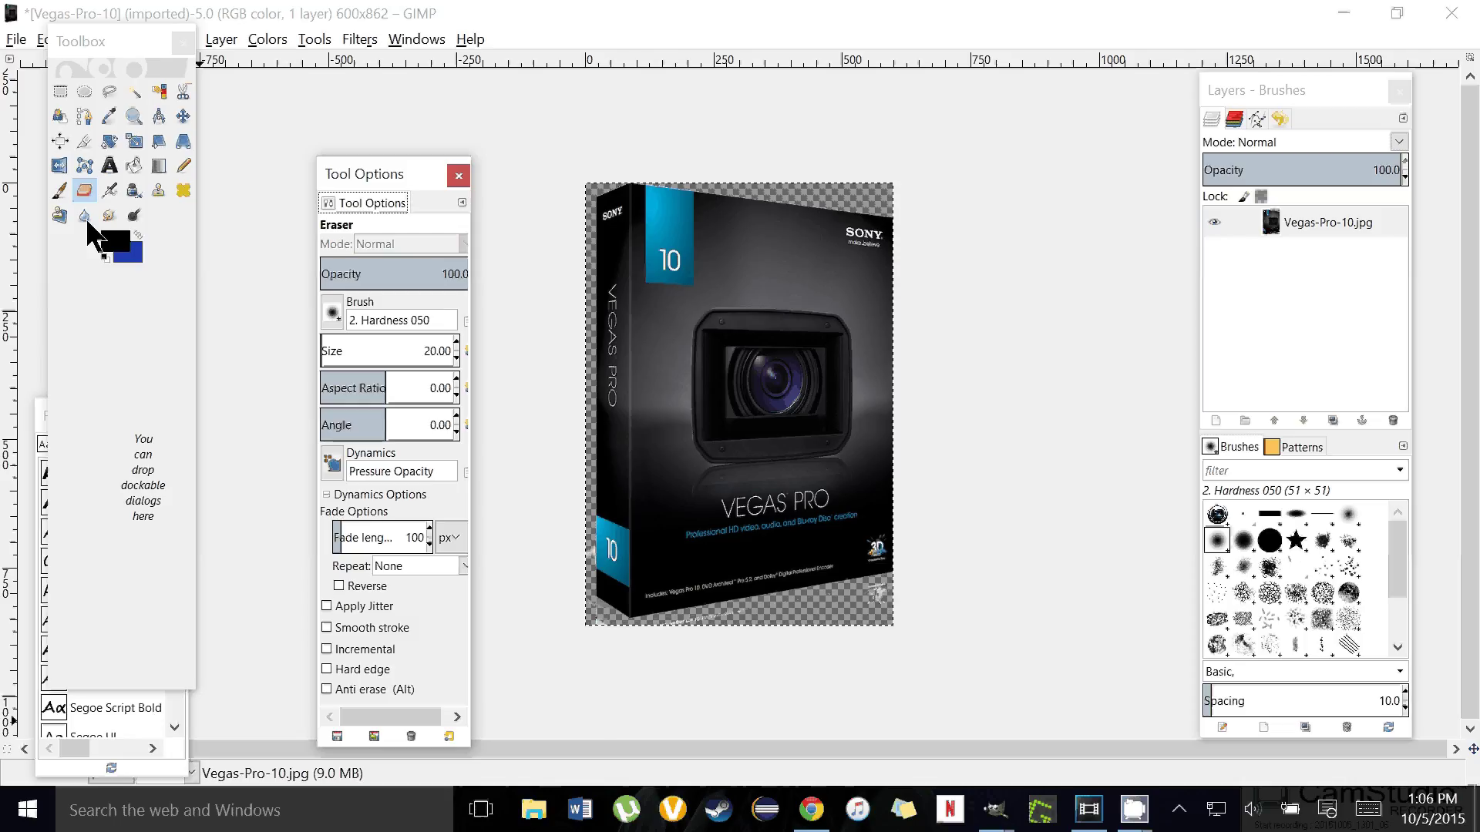
drag(38, 423, 29, 86)
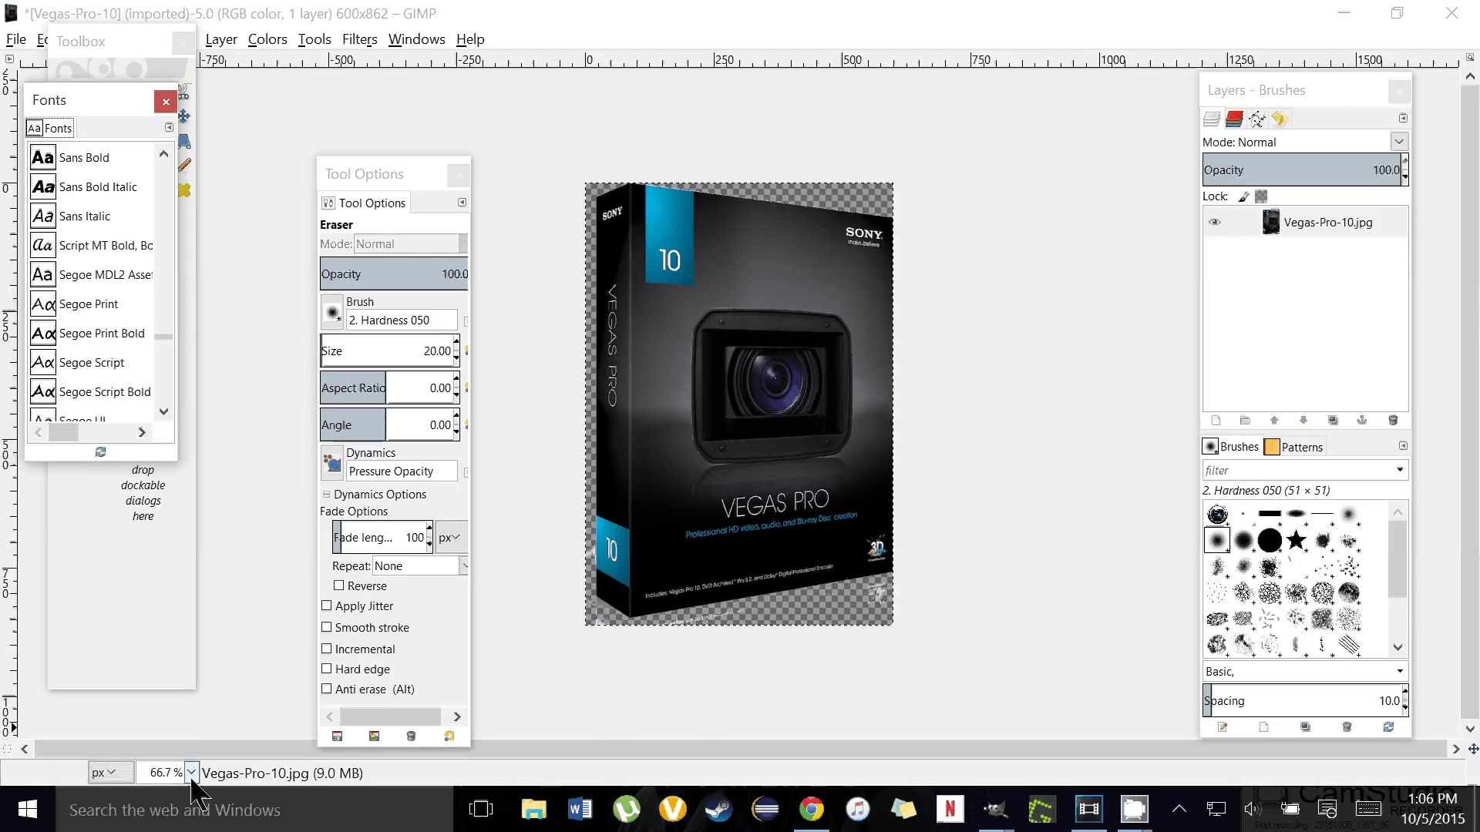
Step: Erase the leftover reflection remnants beneath the box, including the mirrored 3D logo, and move Tool Options over the Fonts window
click(191, 773)
click(187, 637)
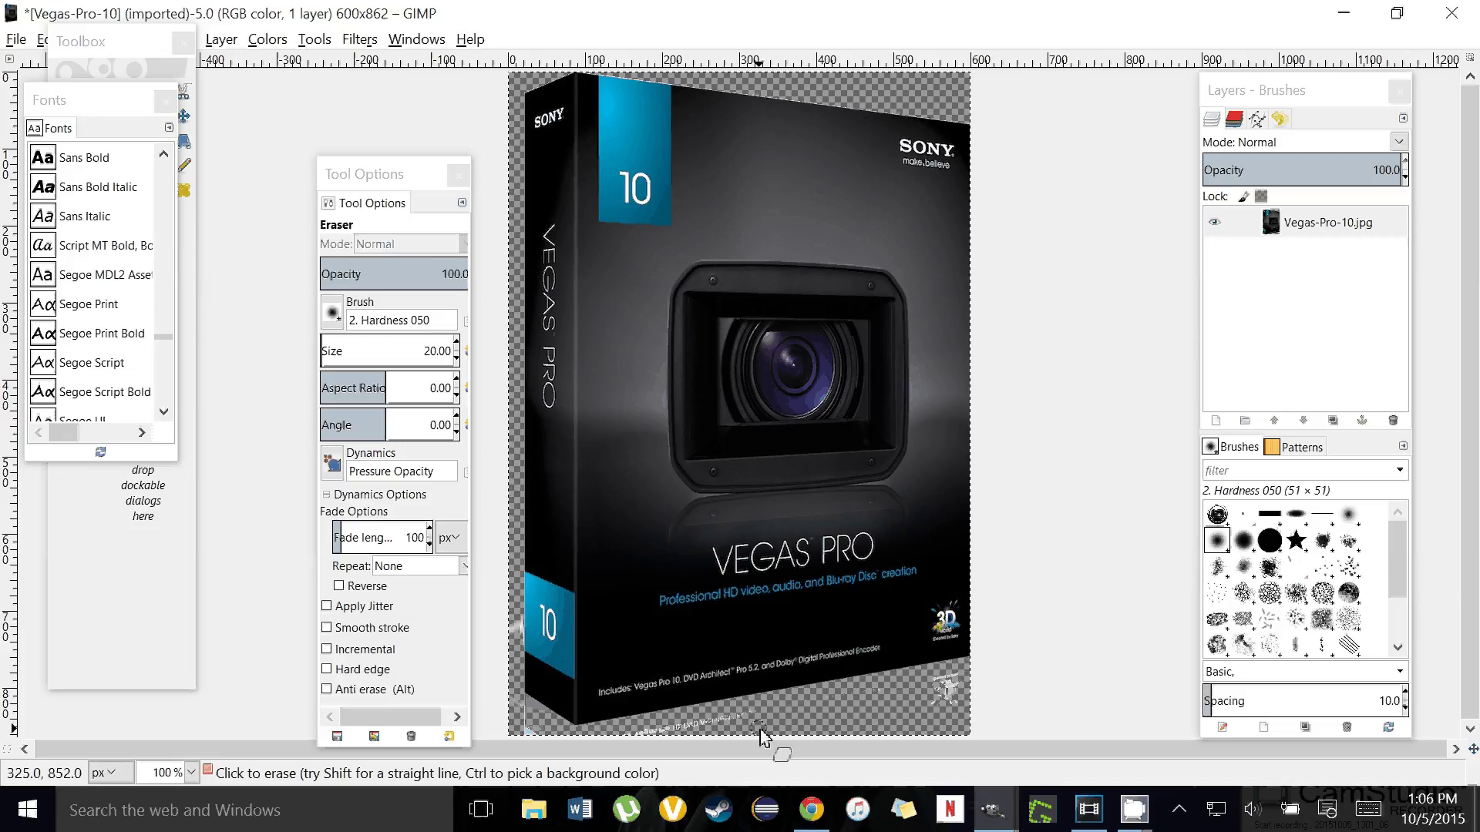
mouse_move(733, 724)
mouse_down()
mouse_move(524, 741)
mouse_move(524, 719)
mouse_move(550, 726)
mouse_move(530, 710)
mouse_up()
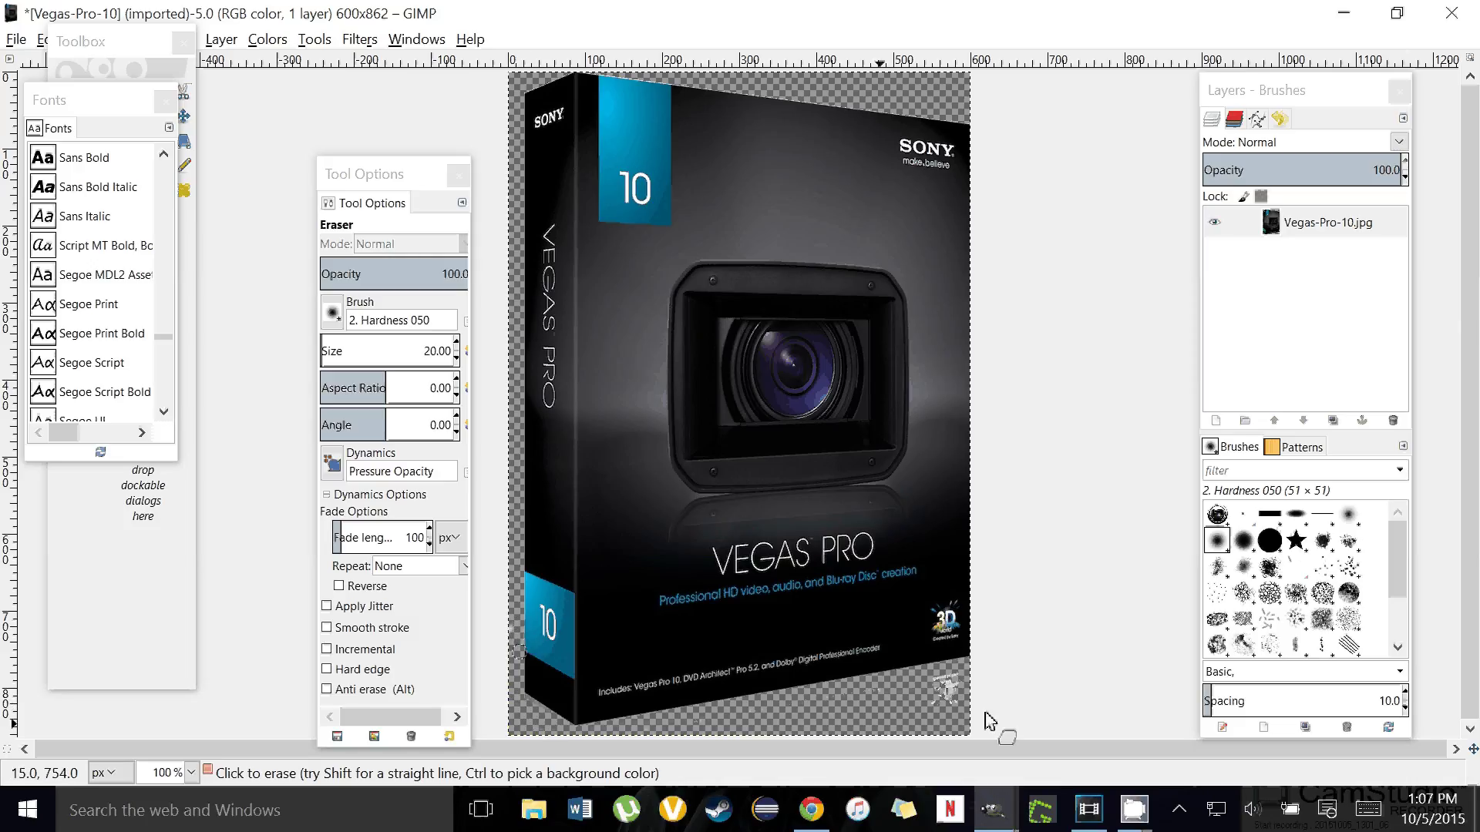
drag(941, 703, 954, 687)
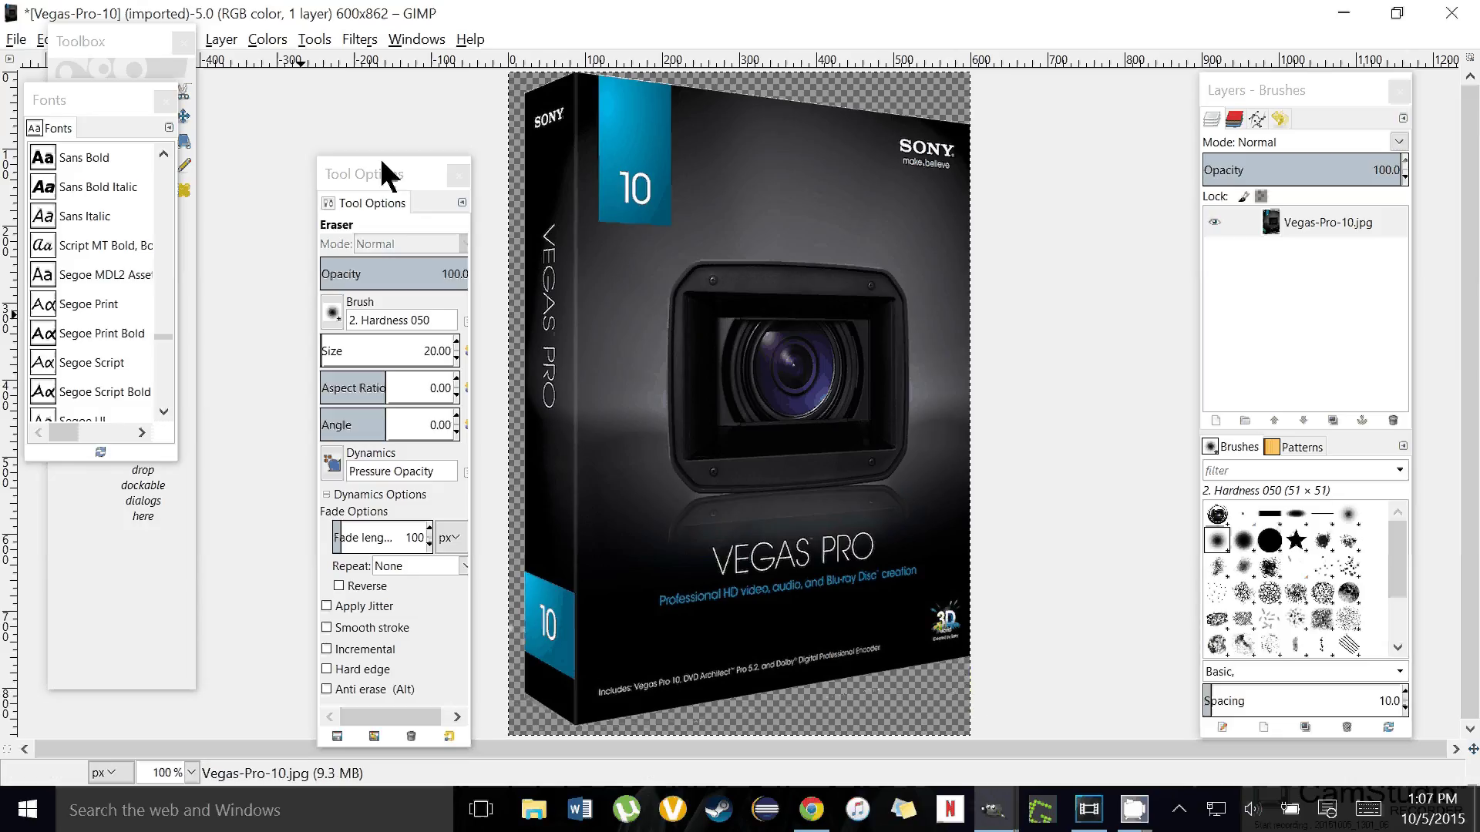
drag(378, 164, 92, 192)
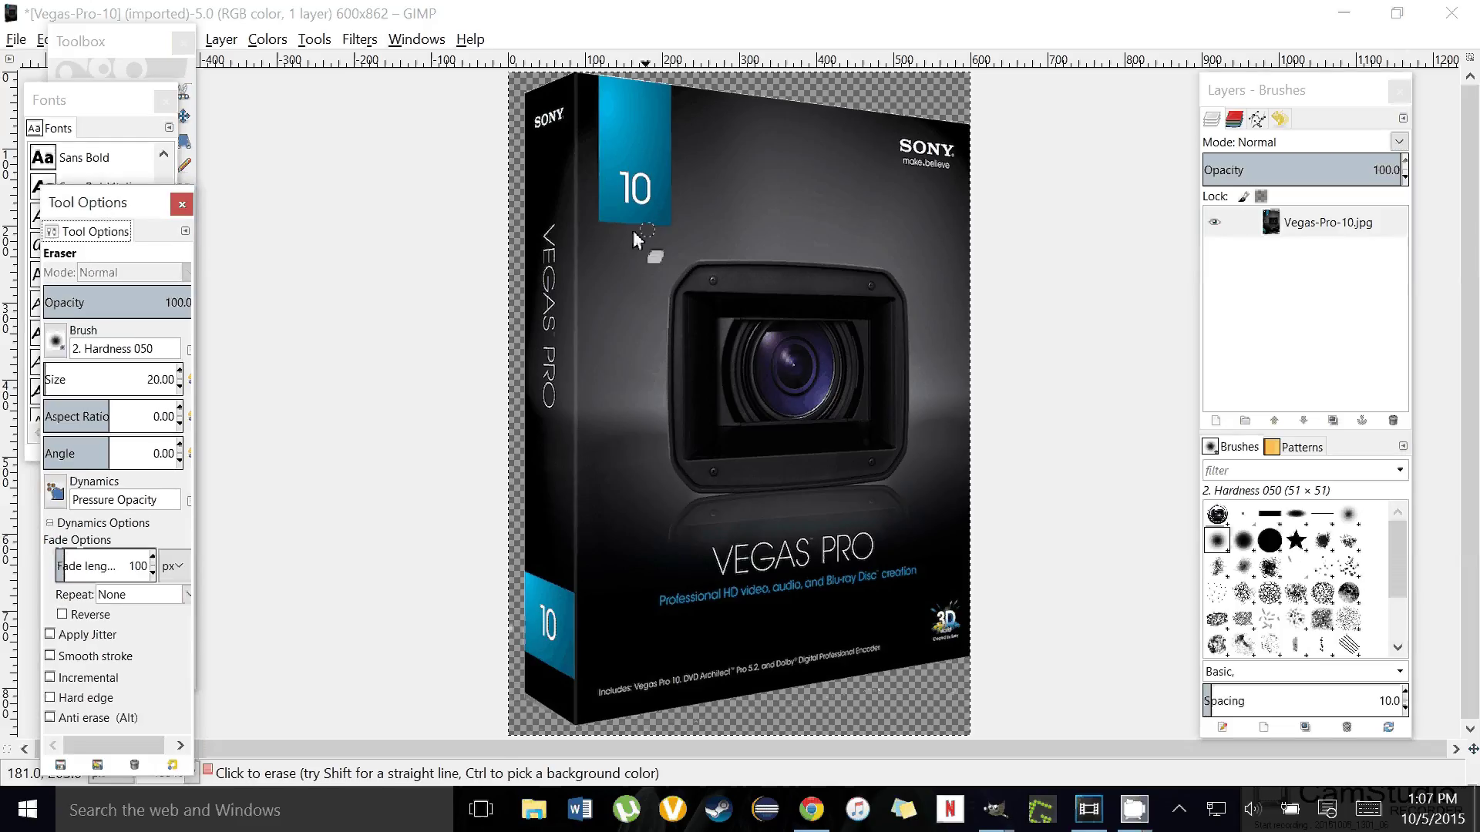
click(888, 414)
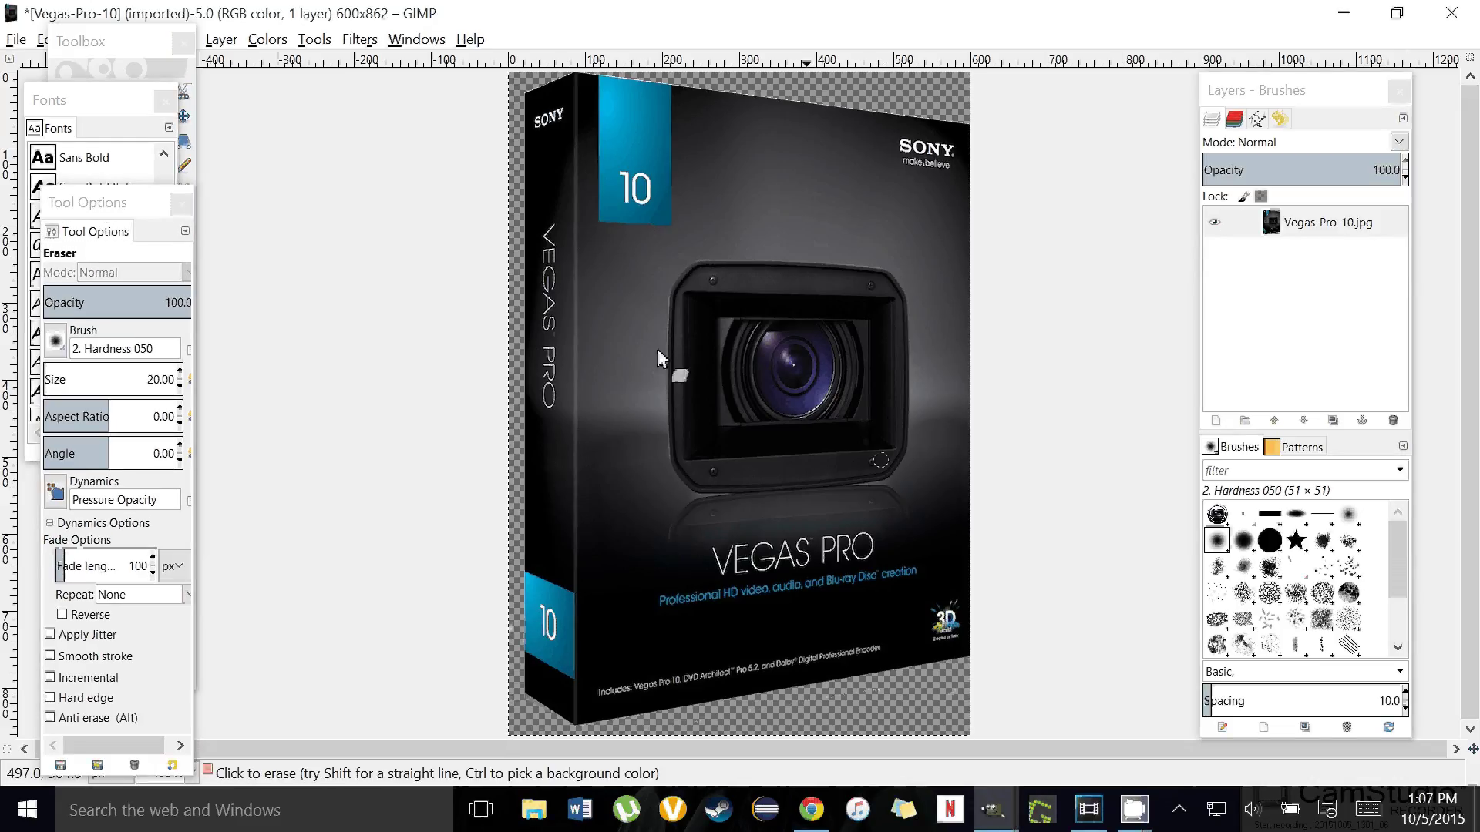
Step: Bring the Toolbox in front of the other windows and export the cut-out box picture as Vegas-Pro-10.png with the default PNG options
drag(77, 41, 57, 243)
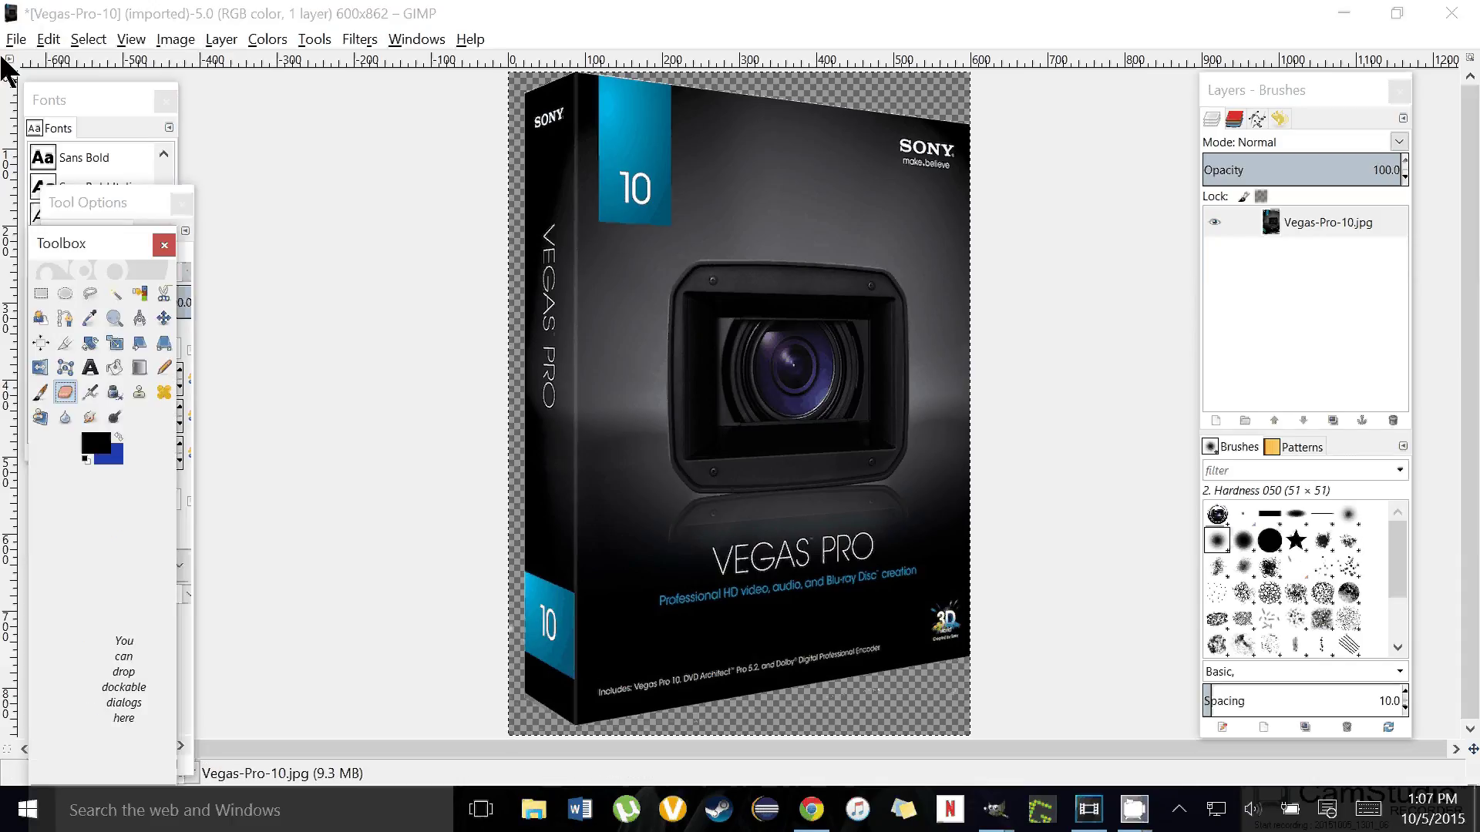
click(16, 40)
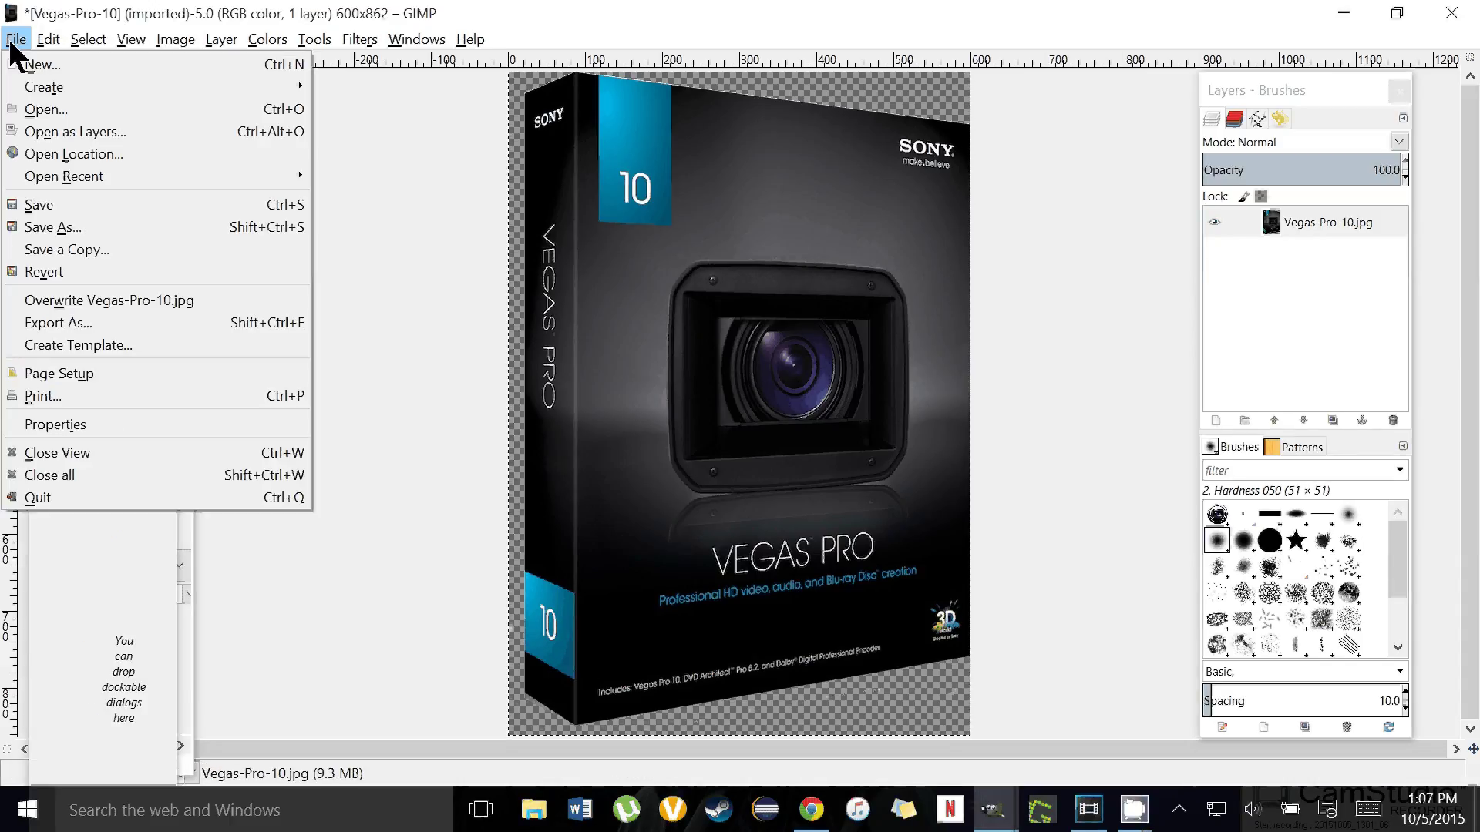
click(86, 322)
click(230, 212)
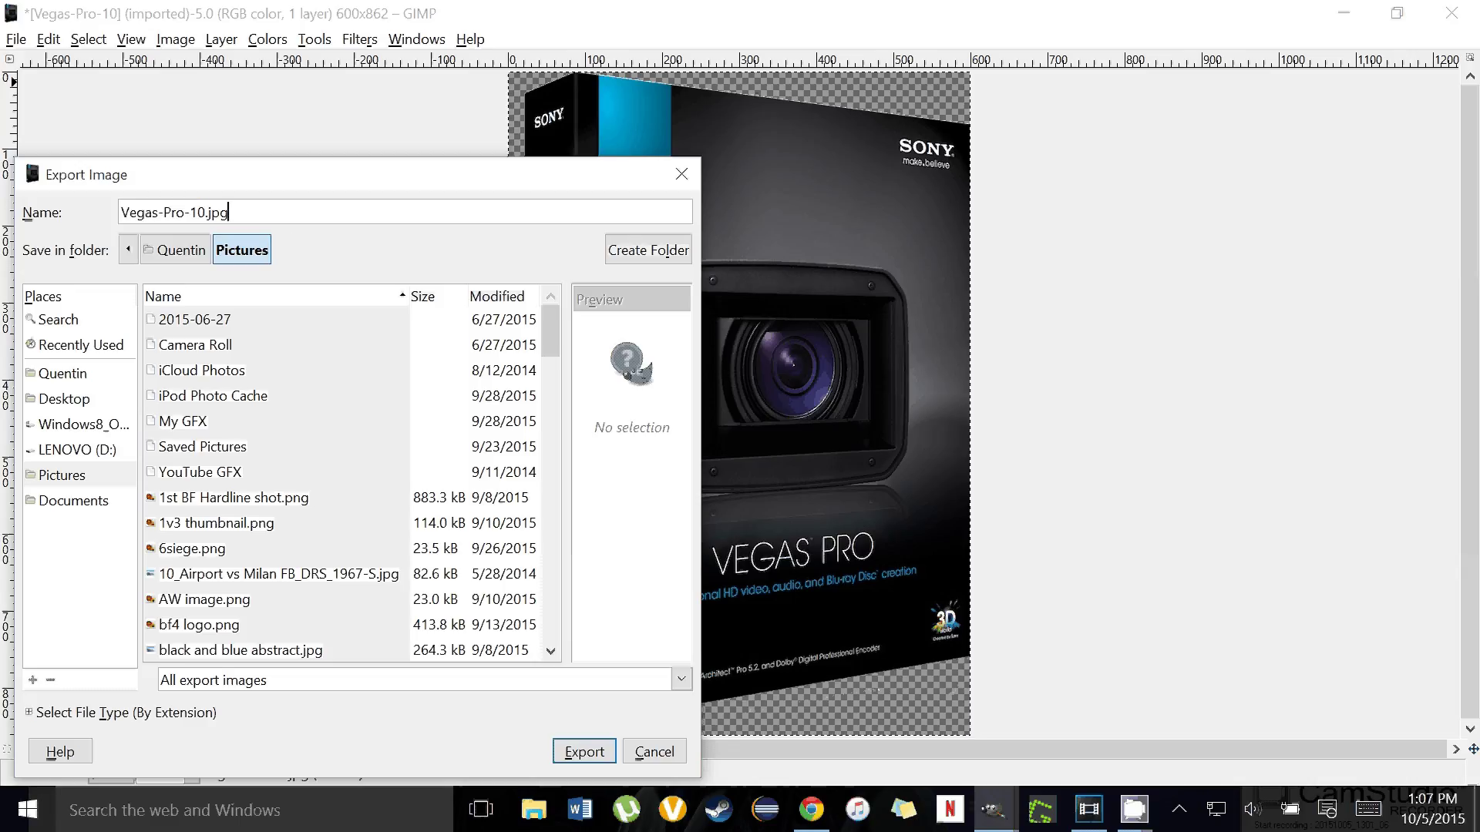
key(BackSpace)
key(BackSpace)
key(BackSpace)
text(j)
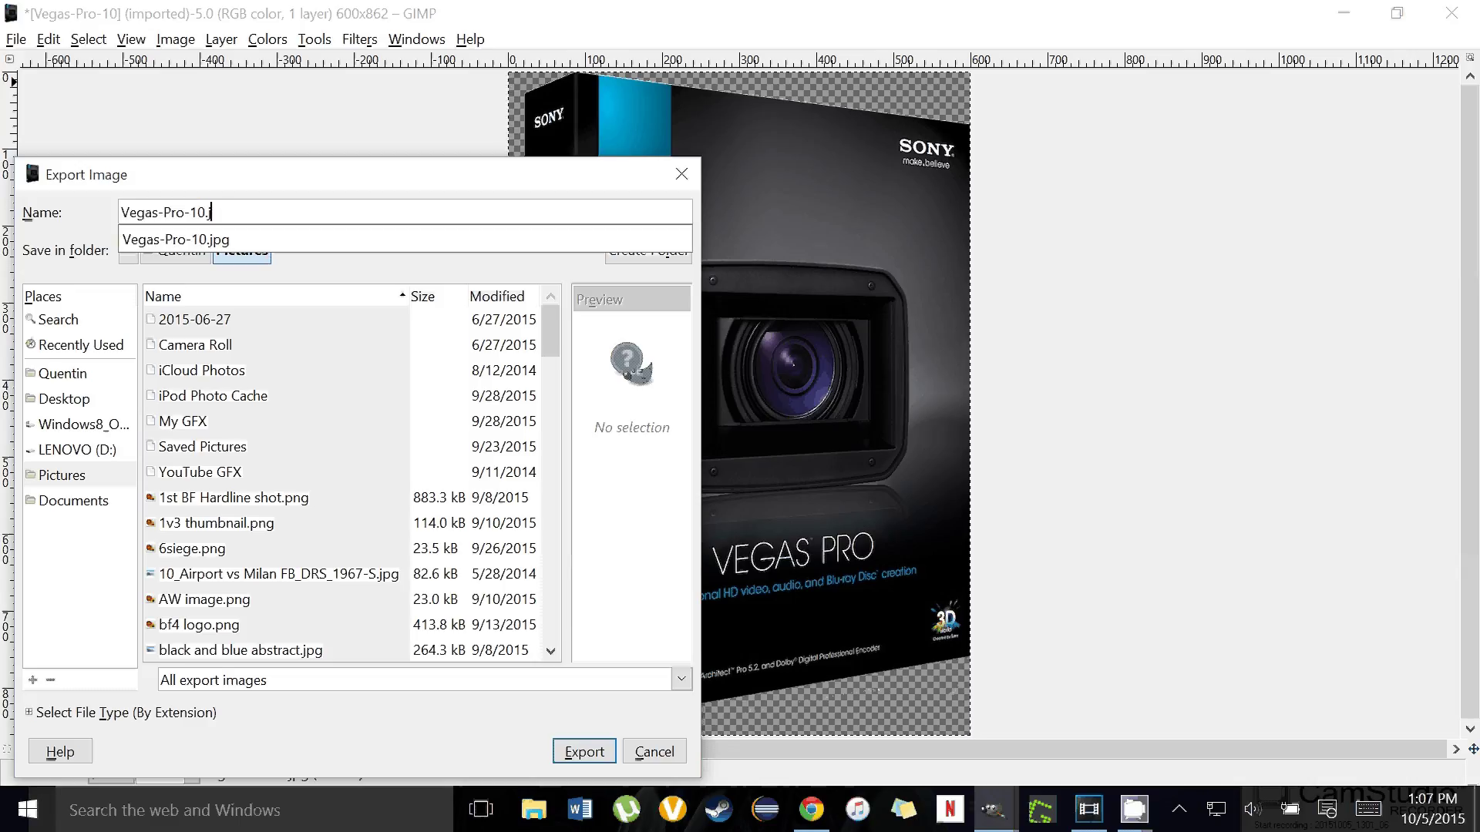
key(BackSpace)
text(png)
click(569, 764)
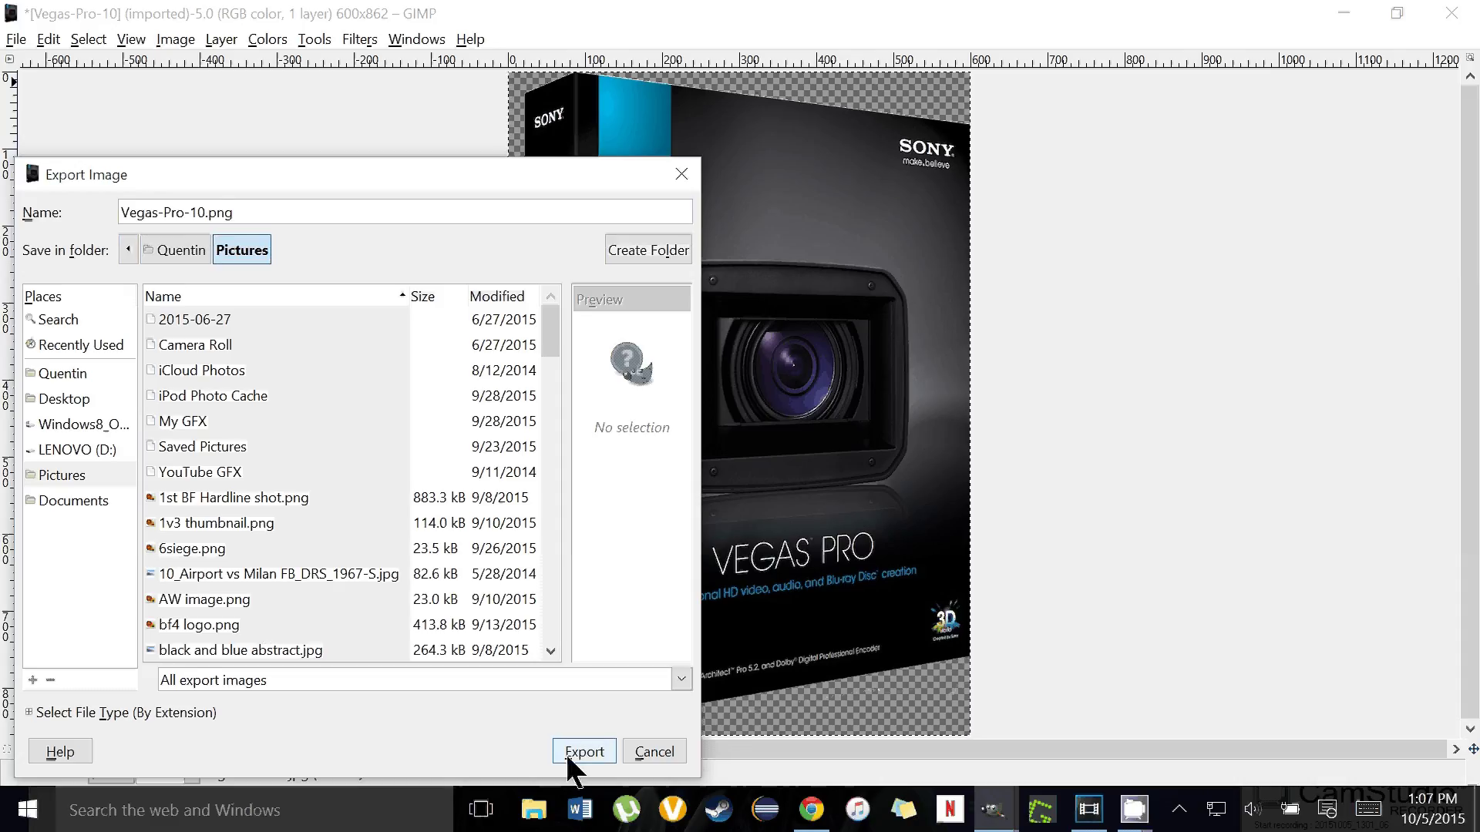
click(574, 753)
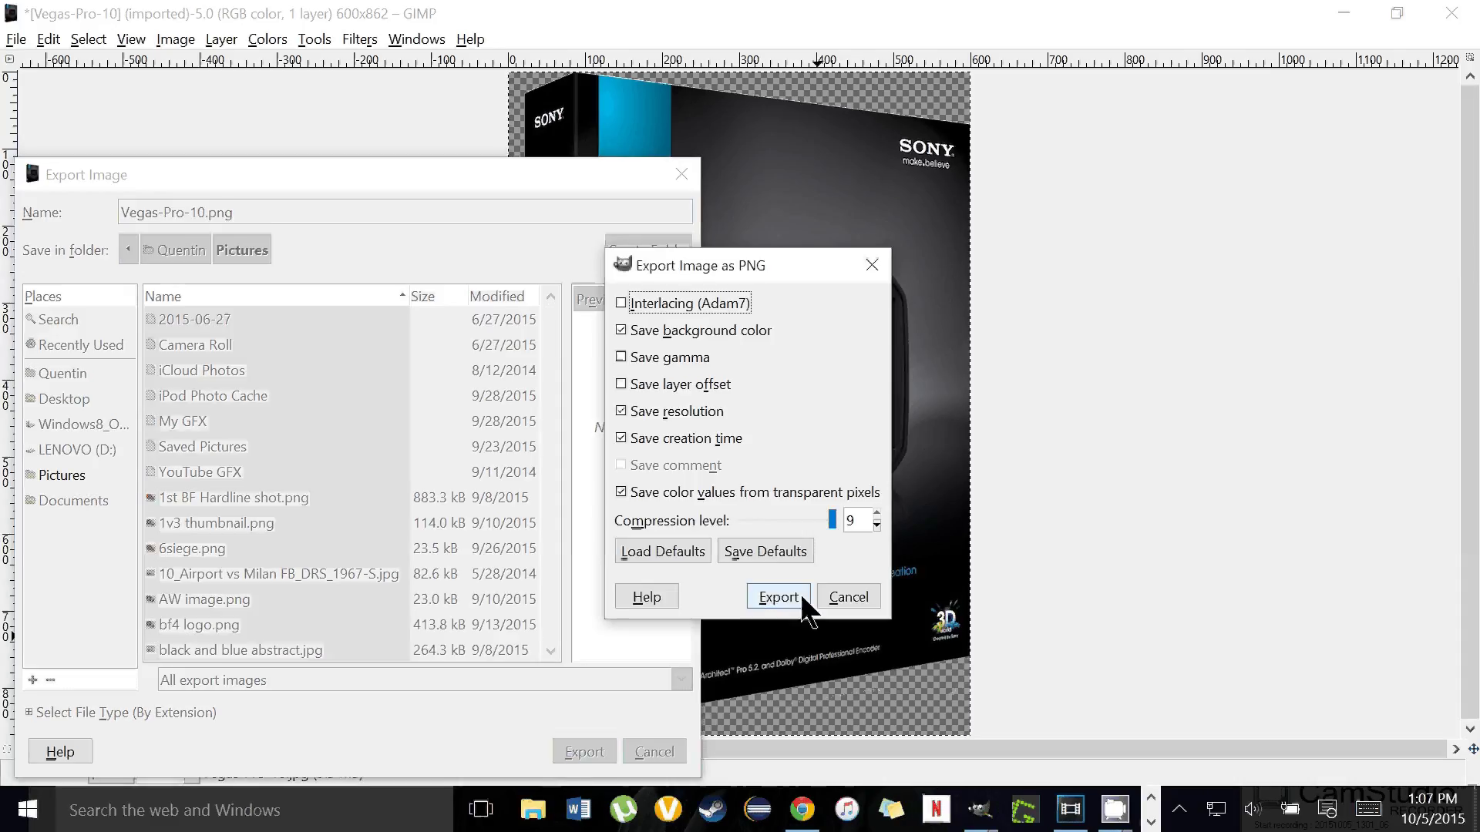
click(778, 597)
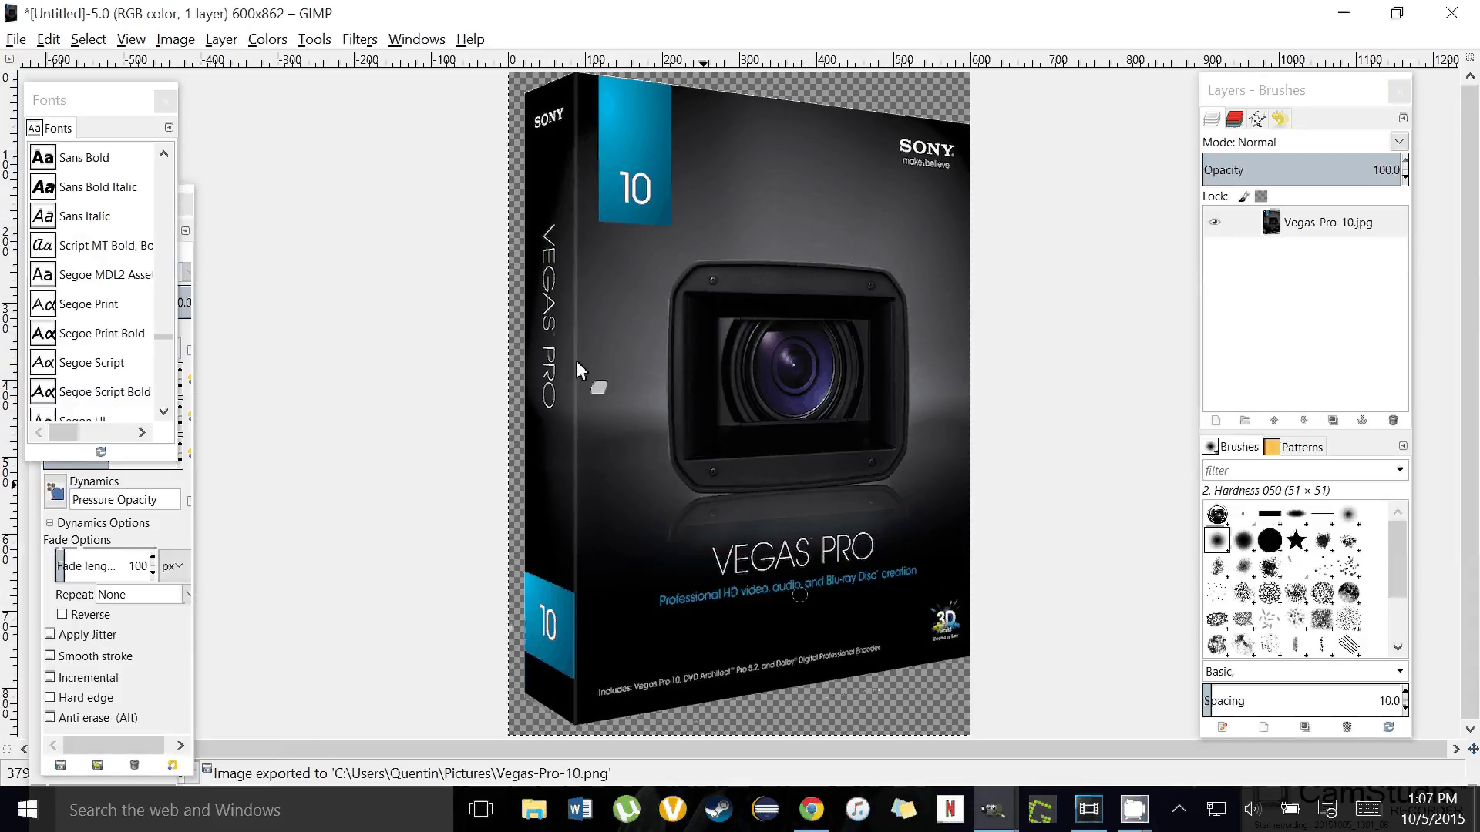
Step: Close the edited box image, discarding its changes, and open Vegas-Pro-10.png from the Pictures folder
click(1452, 18)
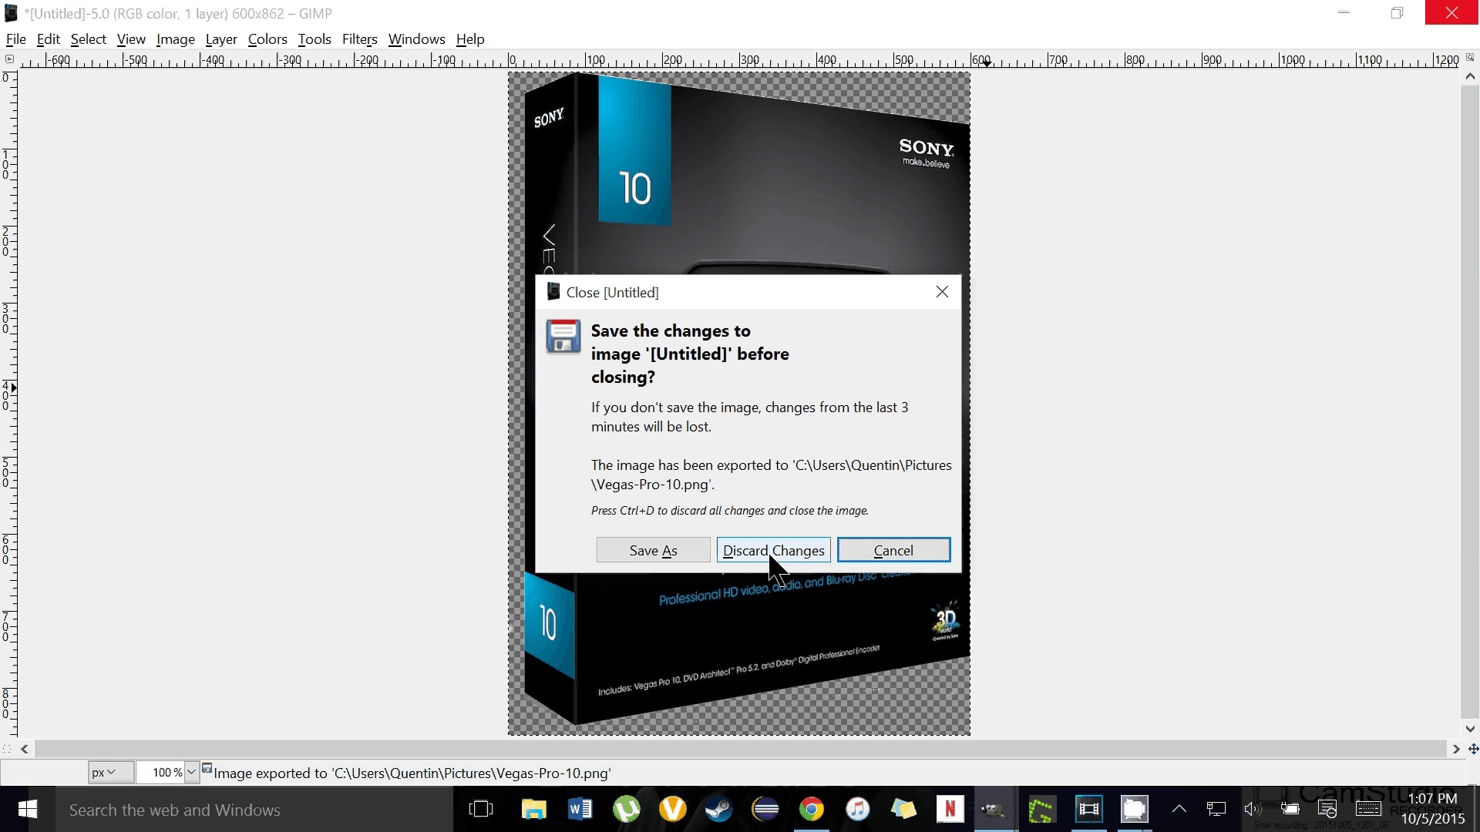
click(769, 552)
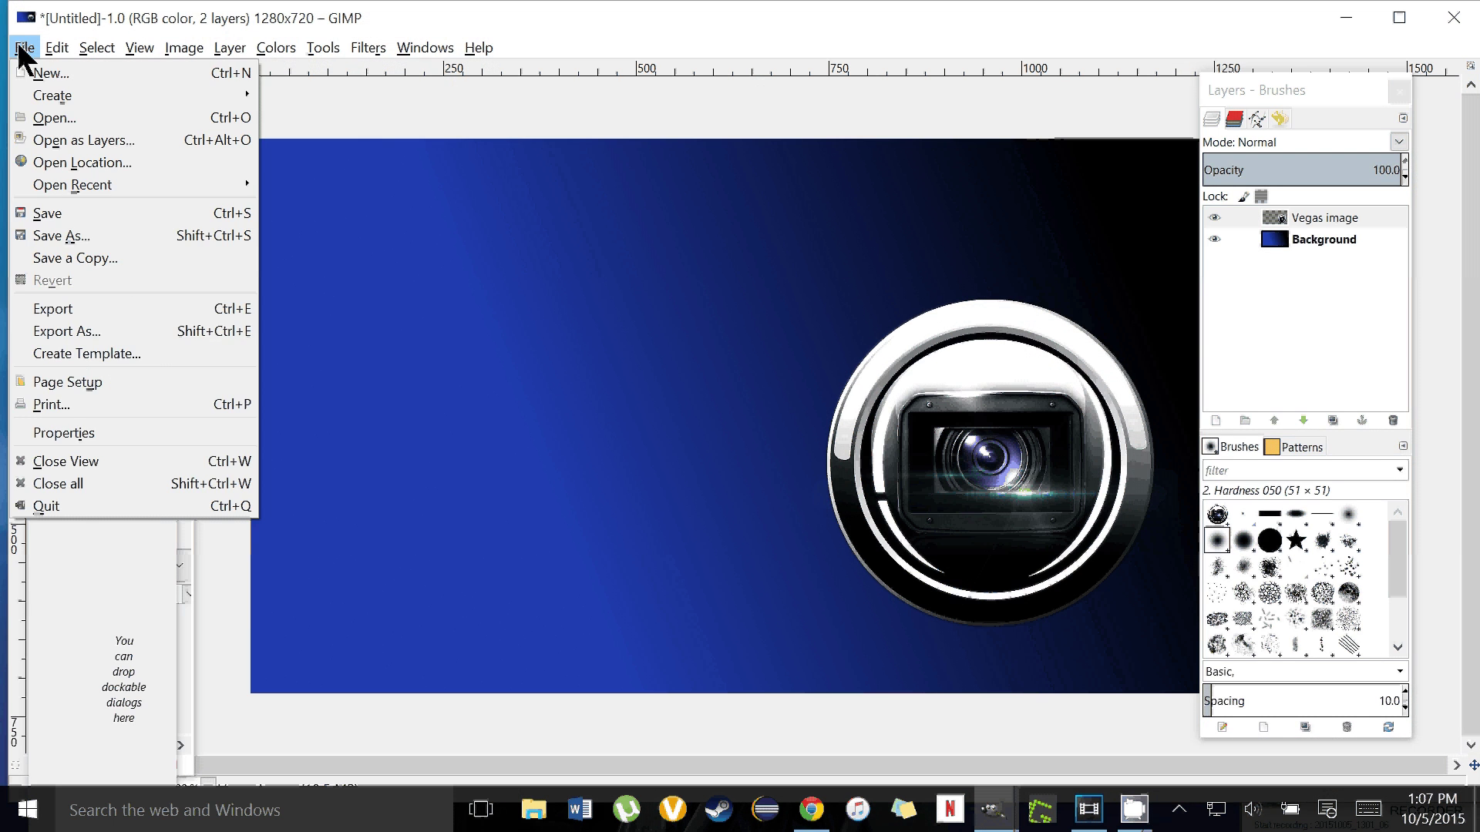
click(53, 124)
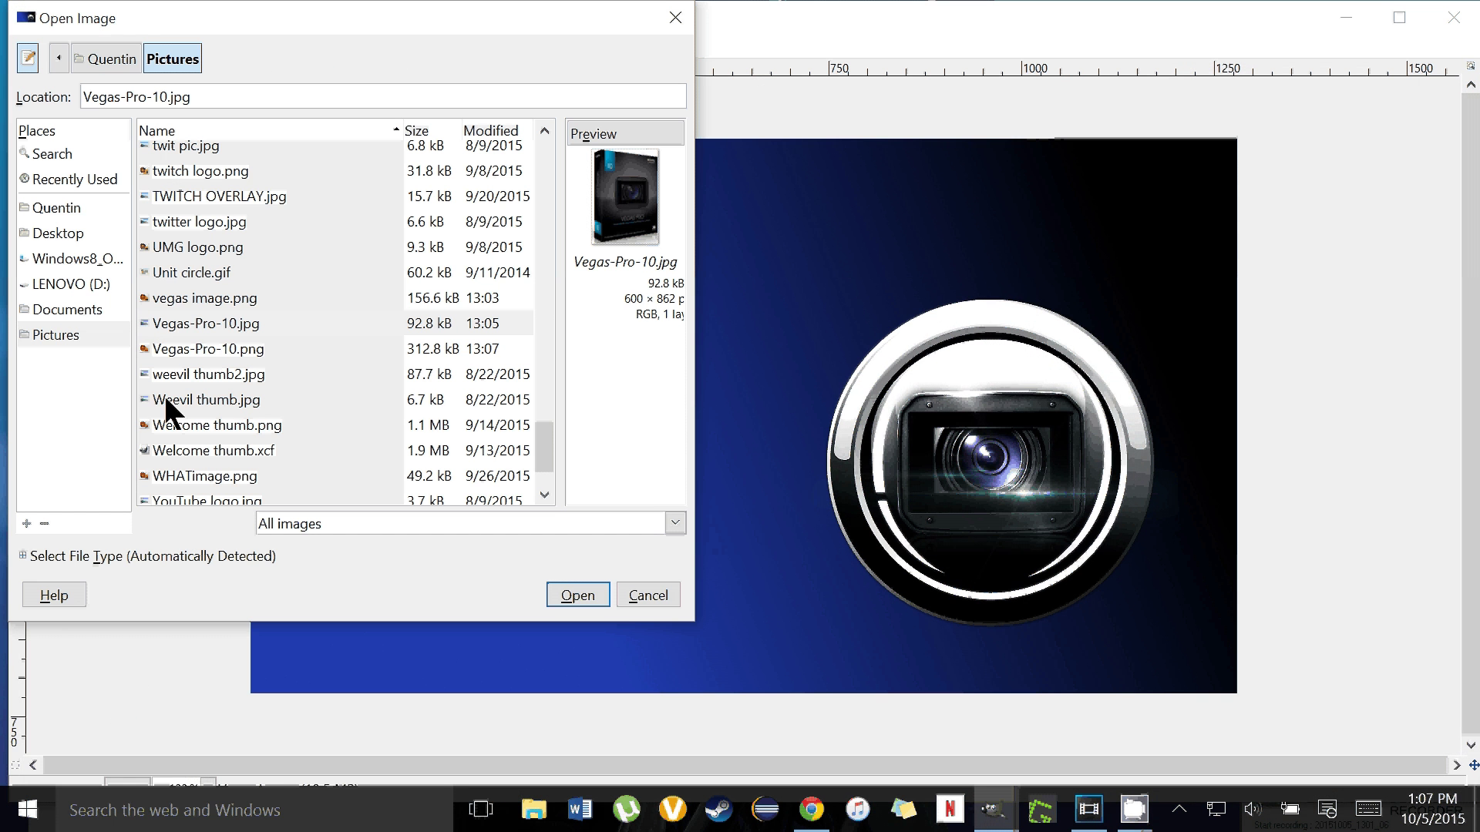
double_click(194, 347)
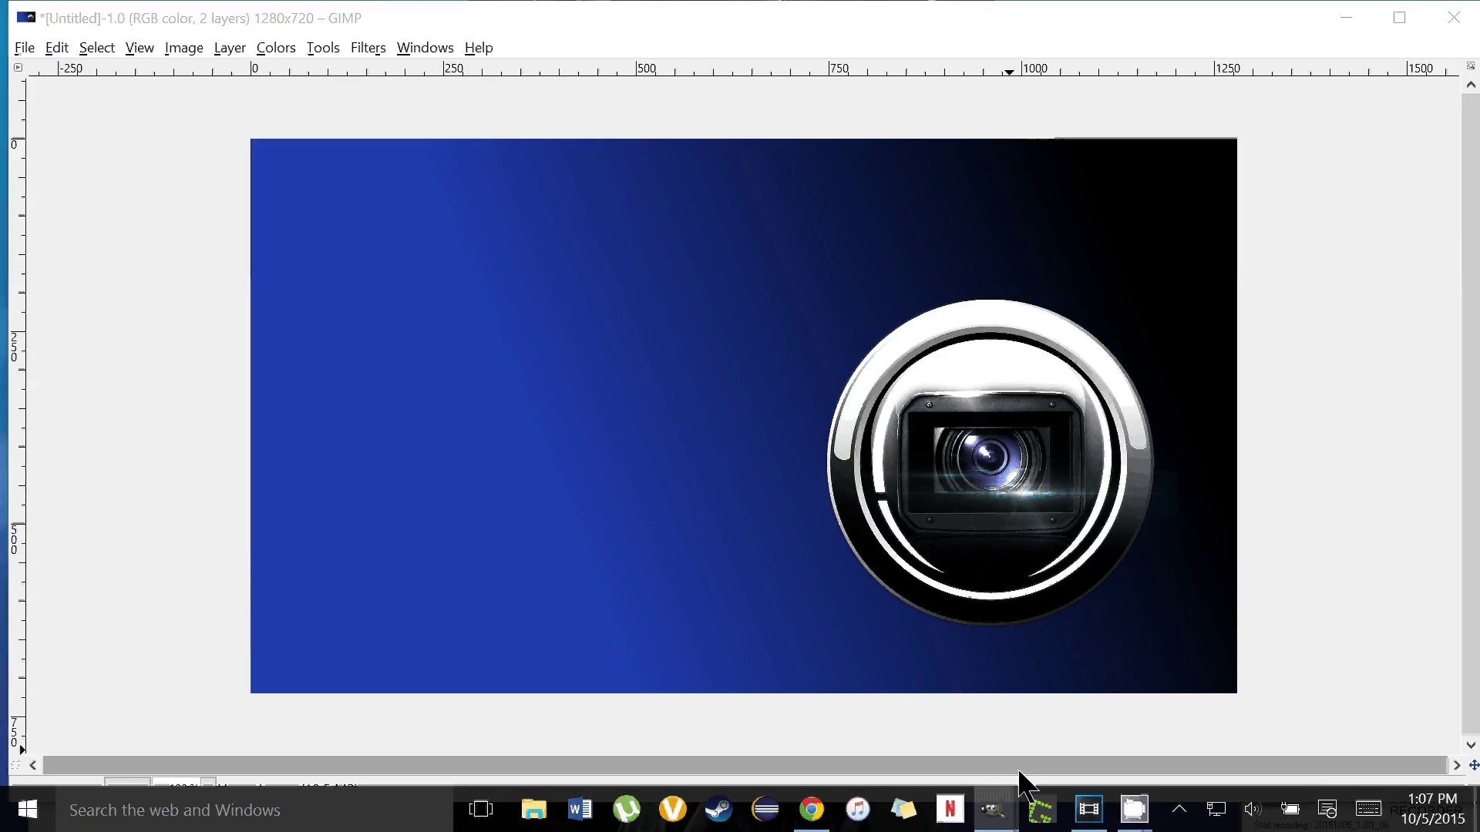
Step: Close the separate vegas image logo window, then maximize the Vegas-Pro-10.png window and copy the box picture
mouse_move(991, 816)
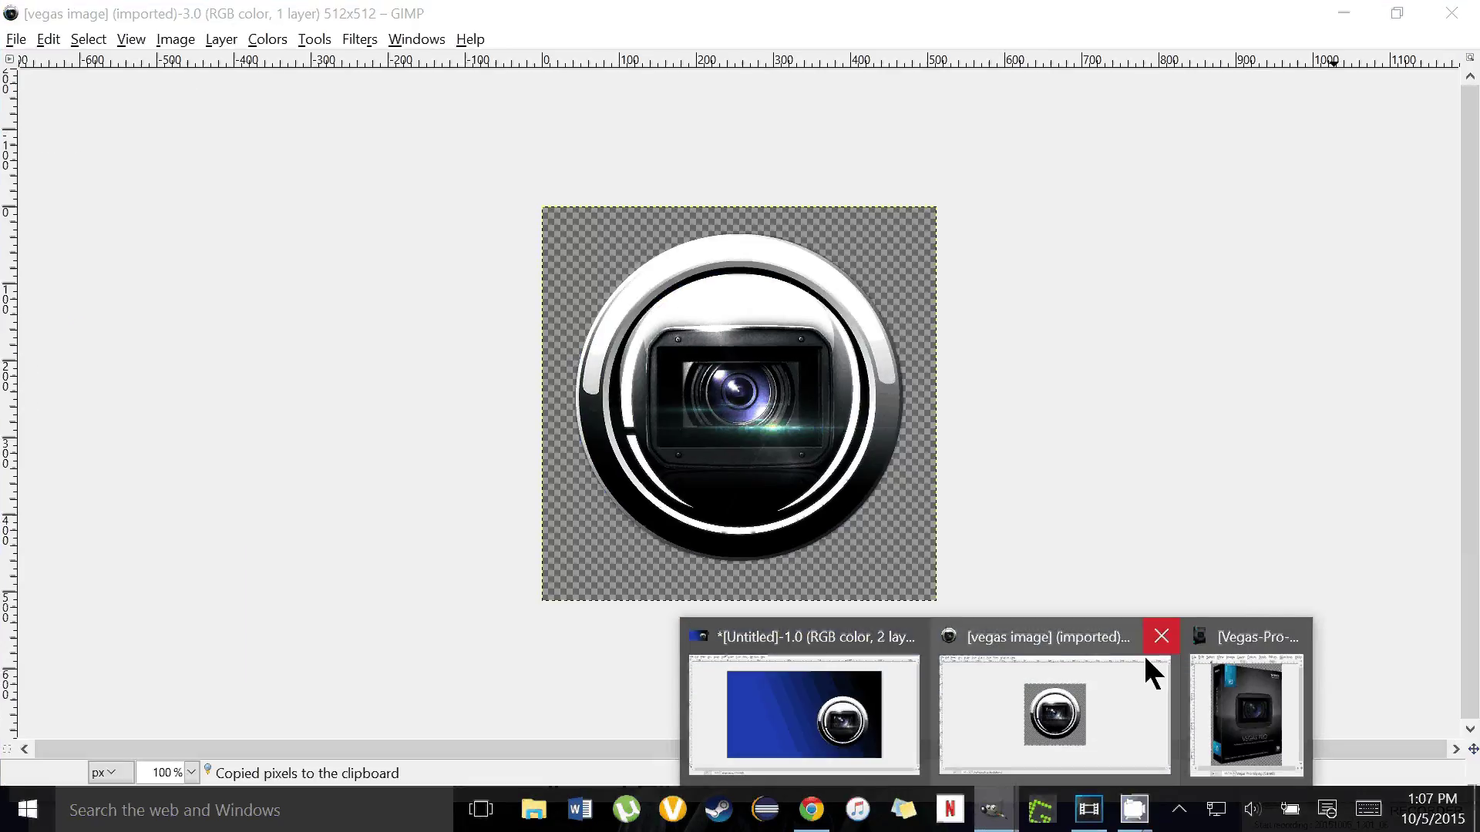
click(1157, 637)
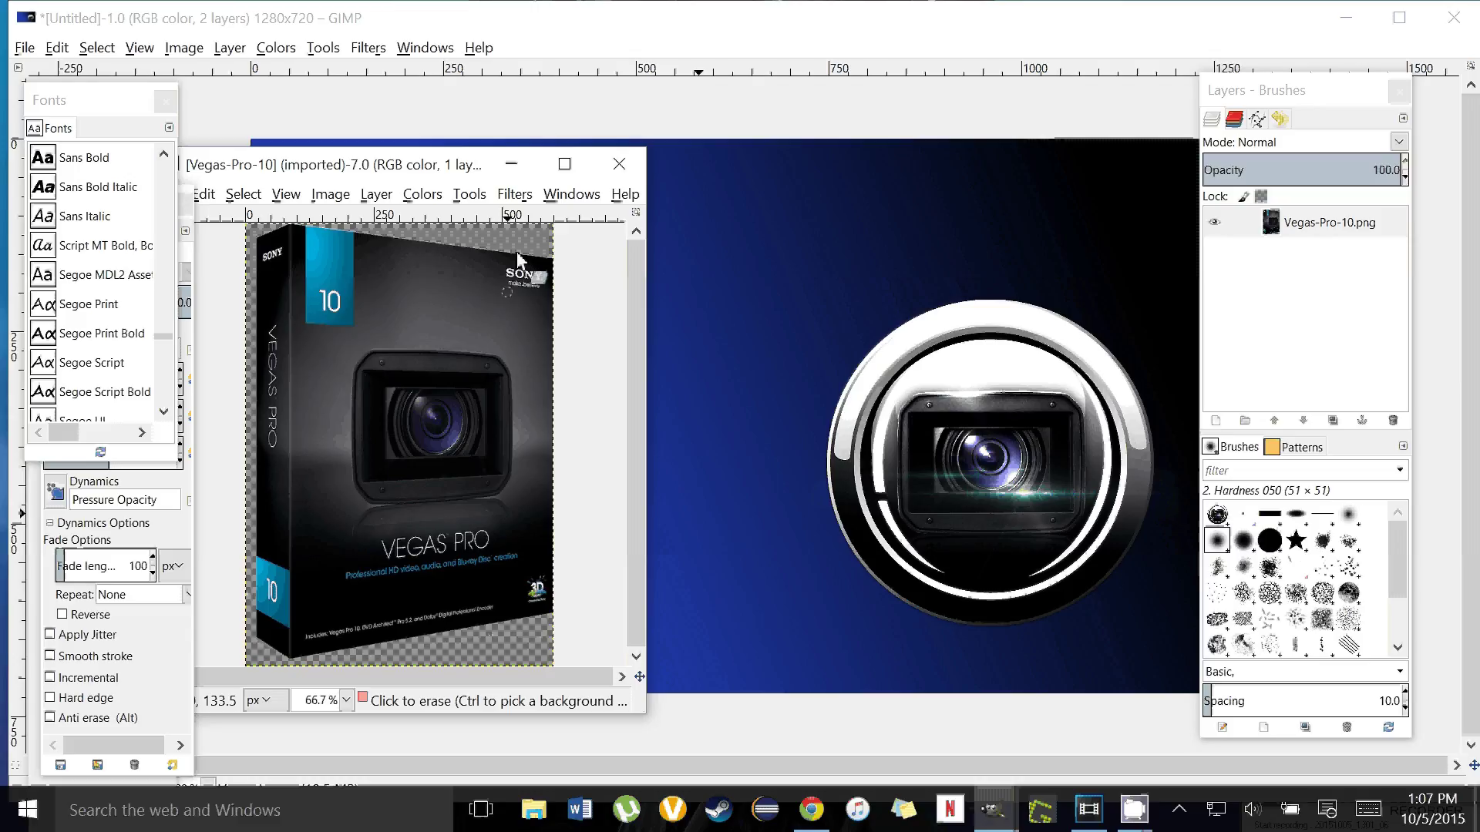
click(564, 163)
right_click(738, 486)
mouse_move(775, 524)
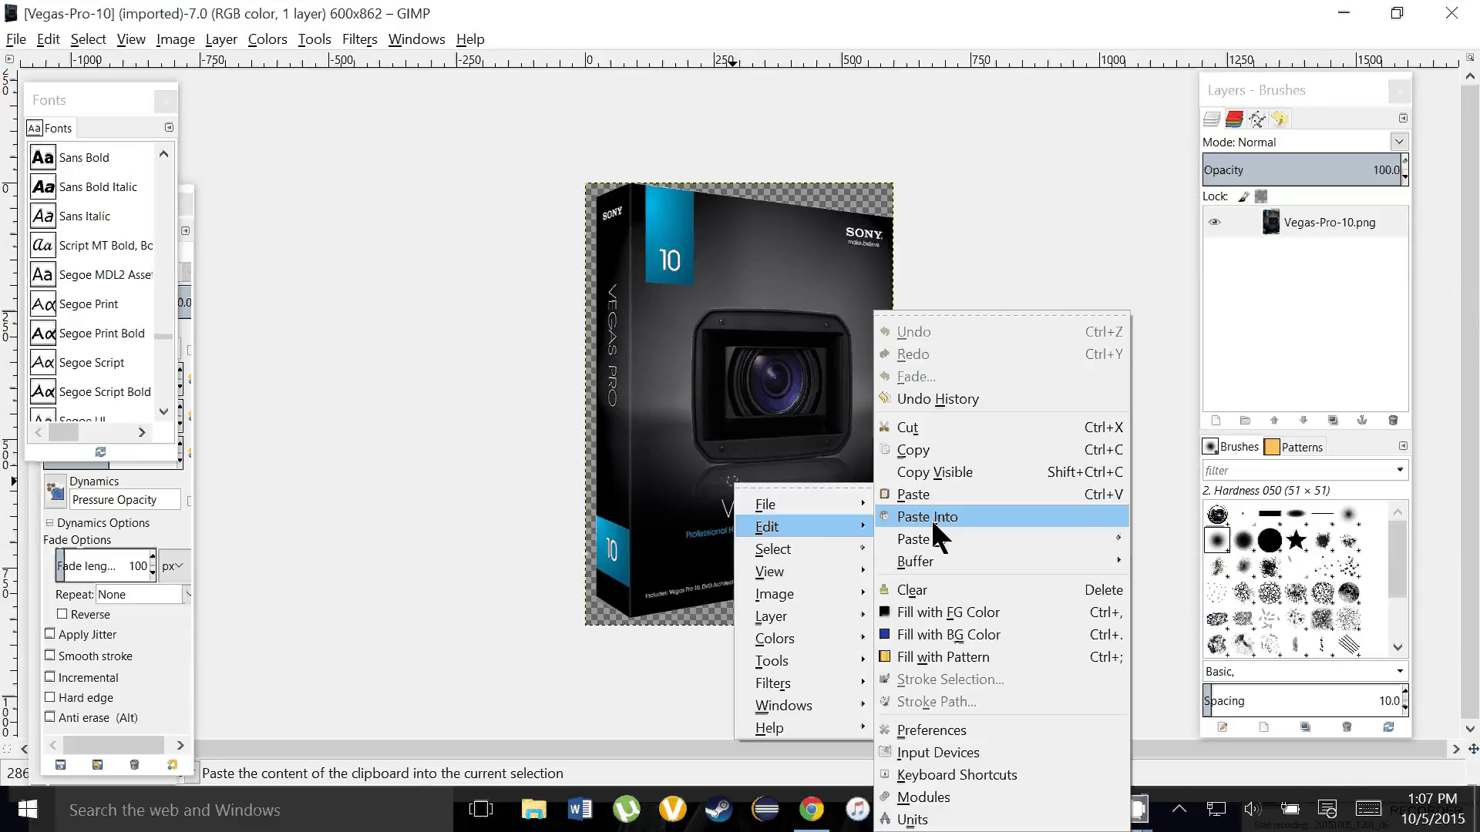
click(916, 448)
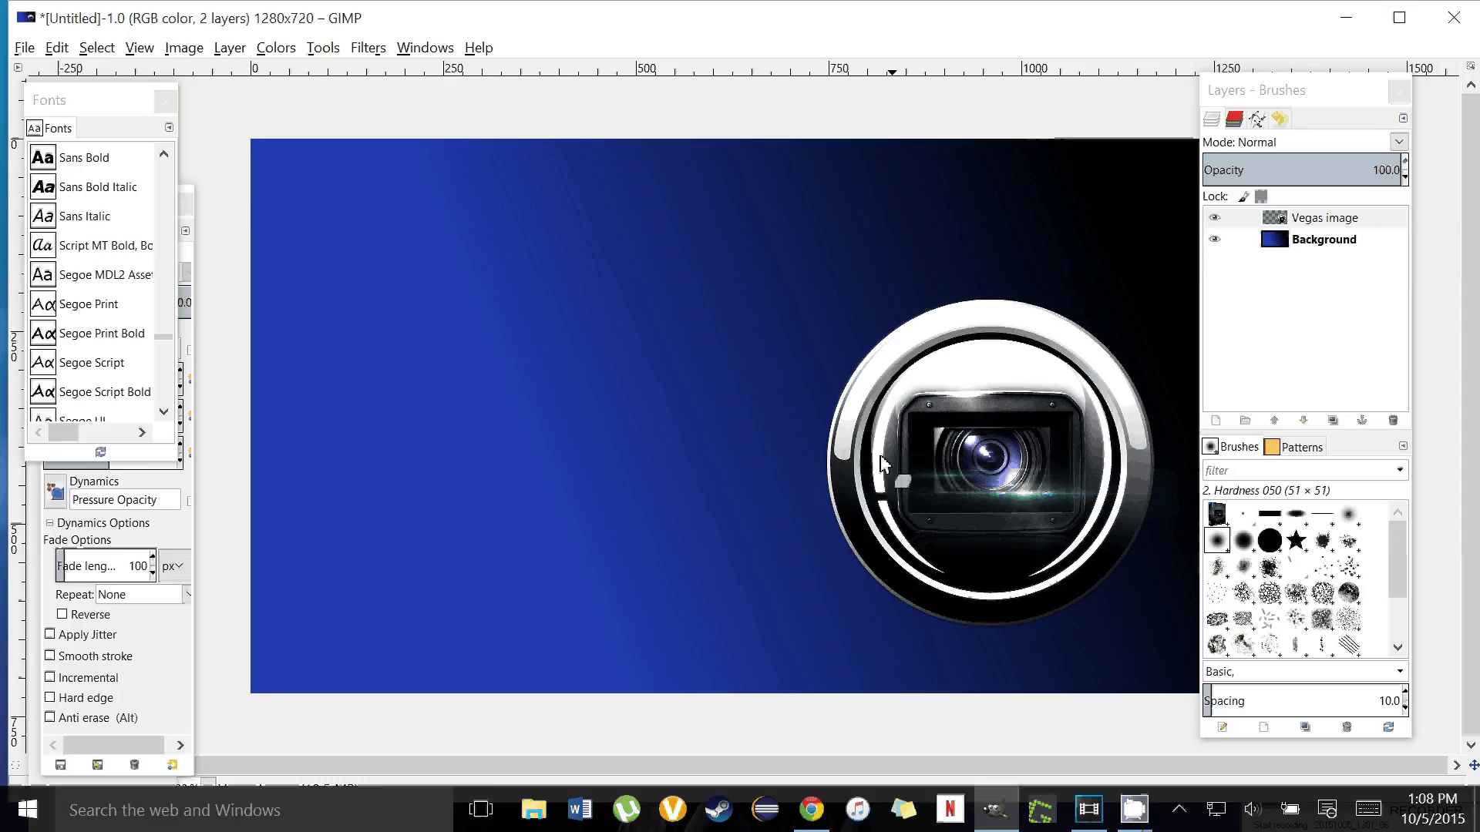
Step: Paste the copied box picture into the 1280 × 720 gradient image
right_click(477, 407)
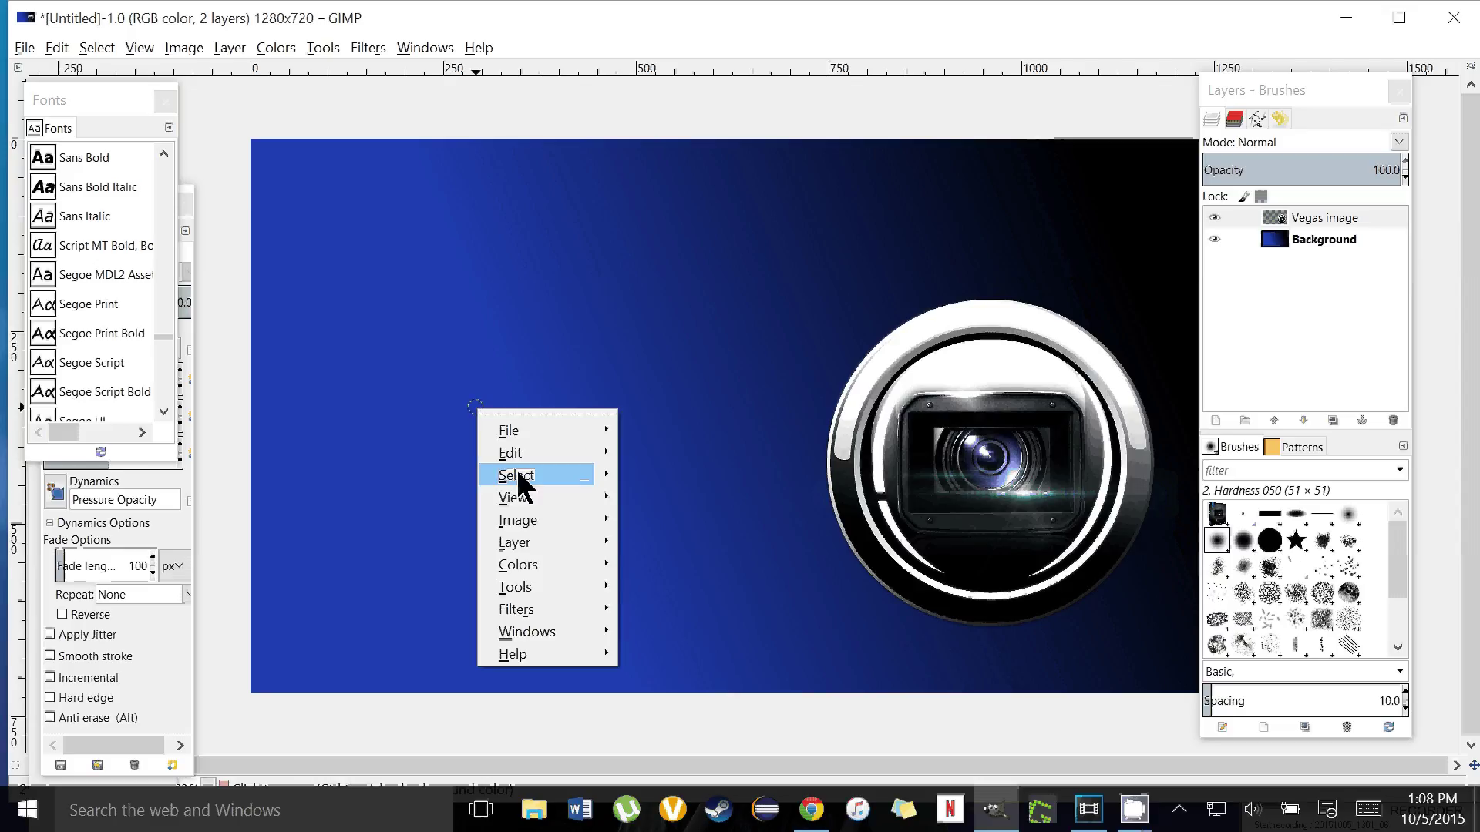
mouse_move(515, 454)
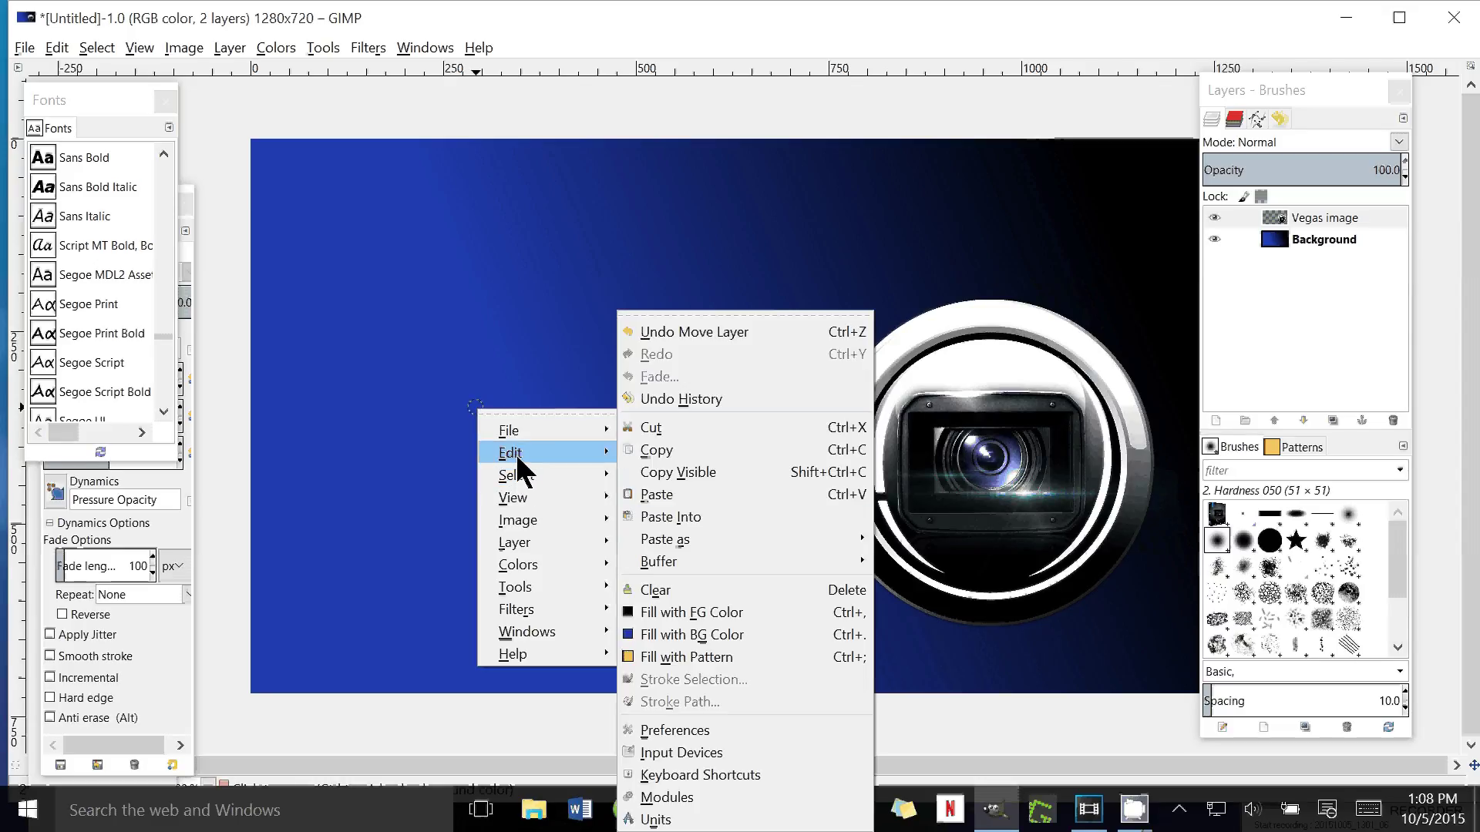
click(688, 490)
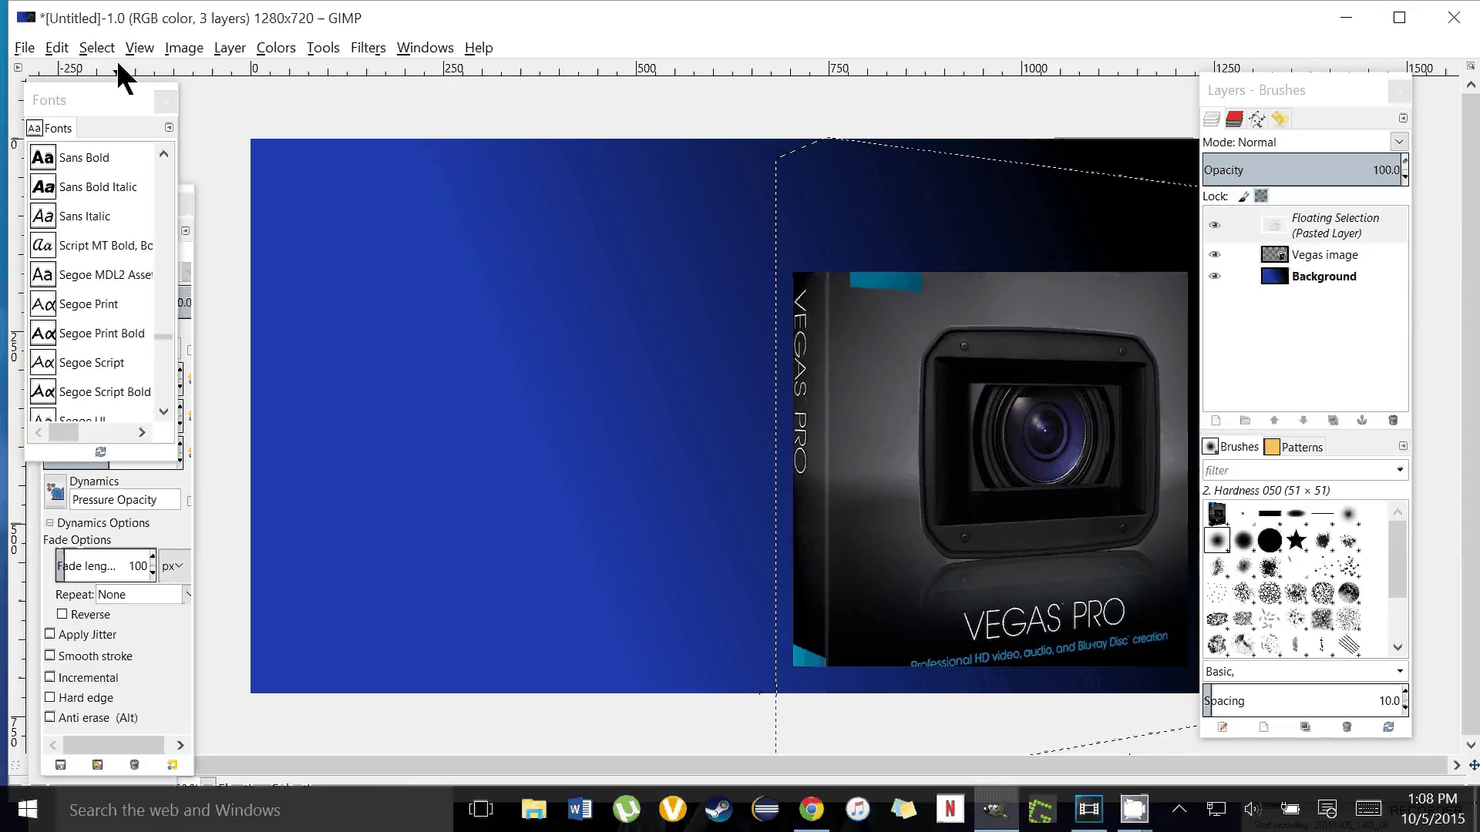
Step: Move the Fonts and Tool Options windows off the Toolbox and choose the Move tool
drag(119, 99, 149, 438)
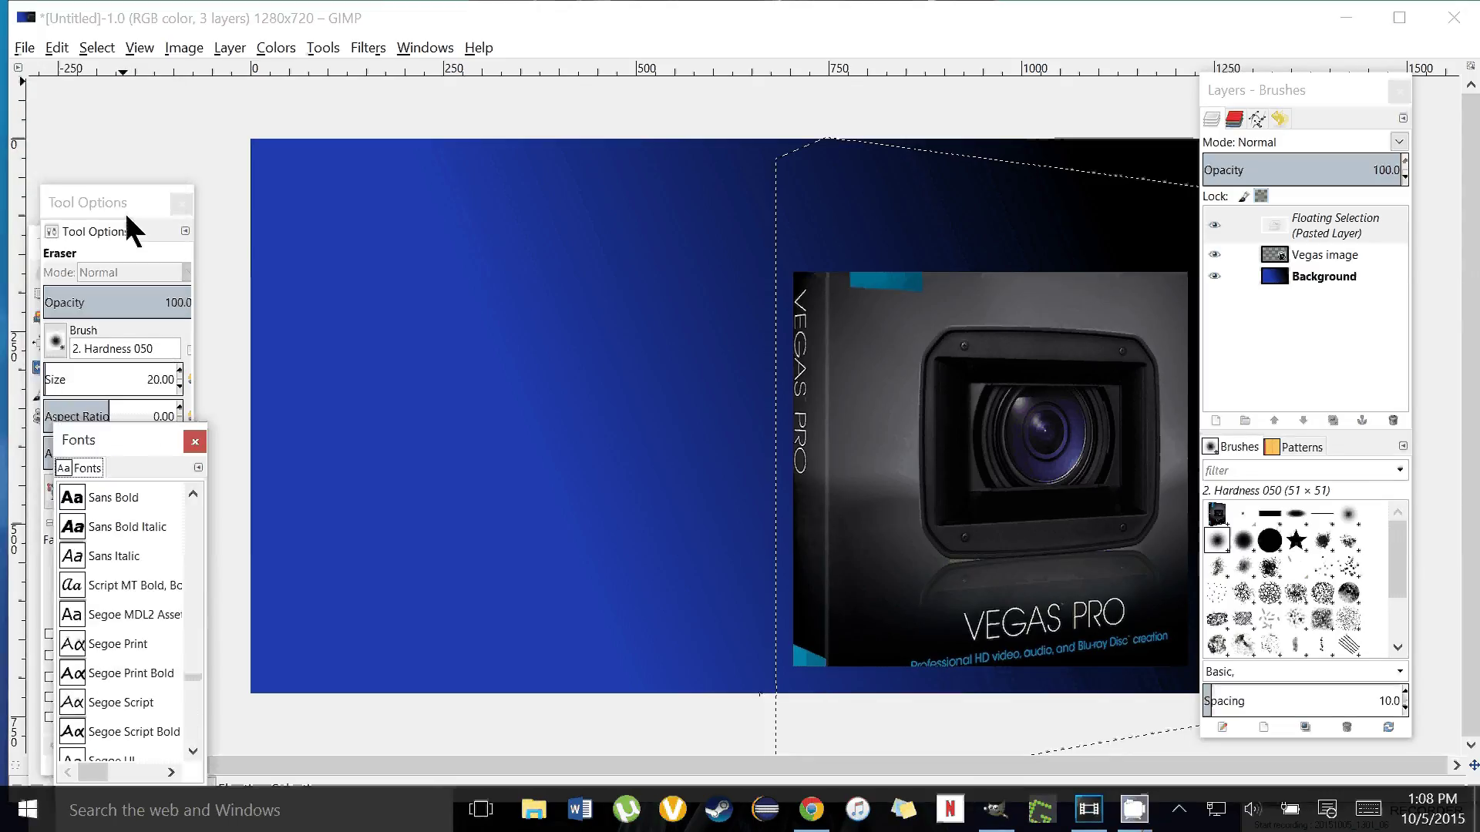
drag(127, 217, 116, 501)
click(163, 318)
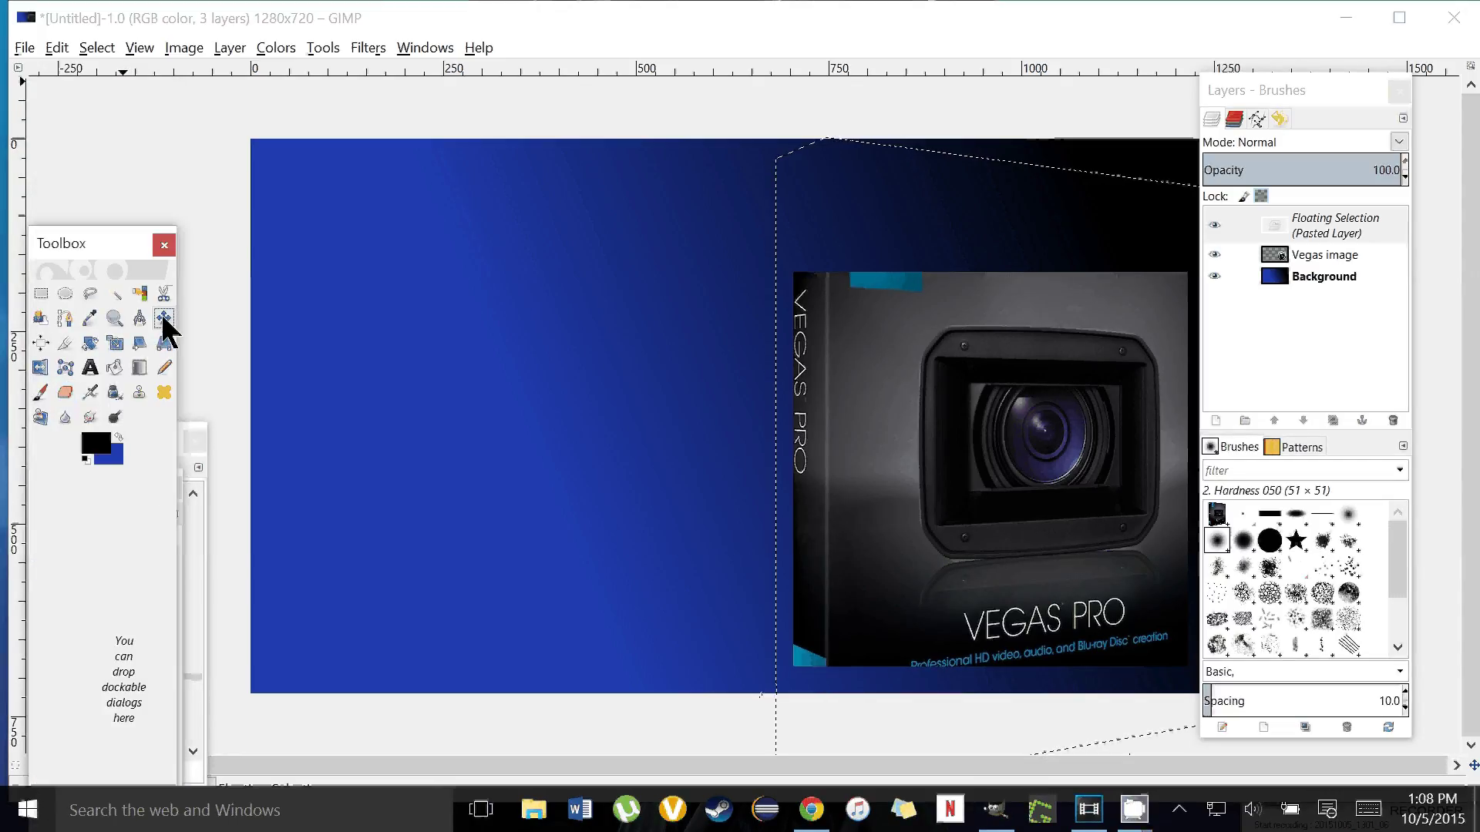
Step: Turn the pasted floating selection into a layer named "image 2" and move the box to the left of the canvas centre
click(1336, 221)
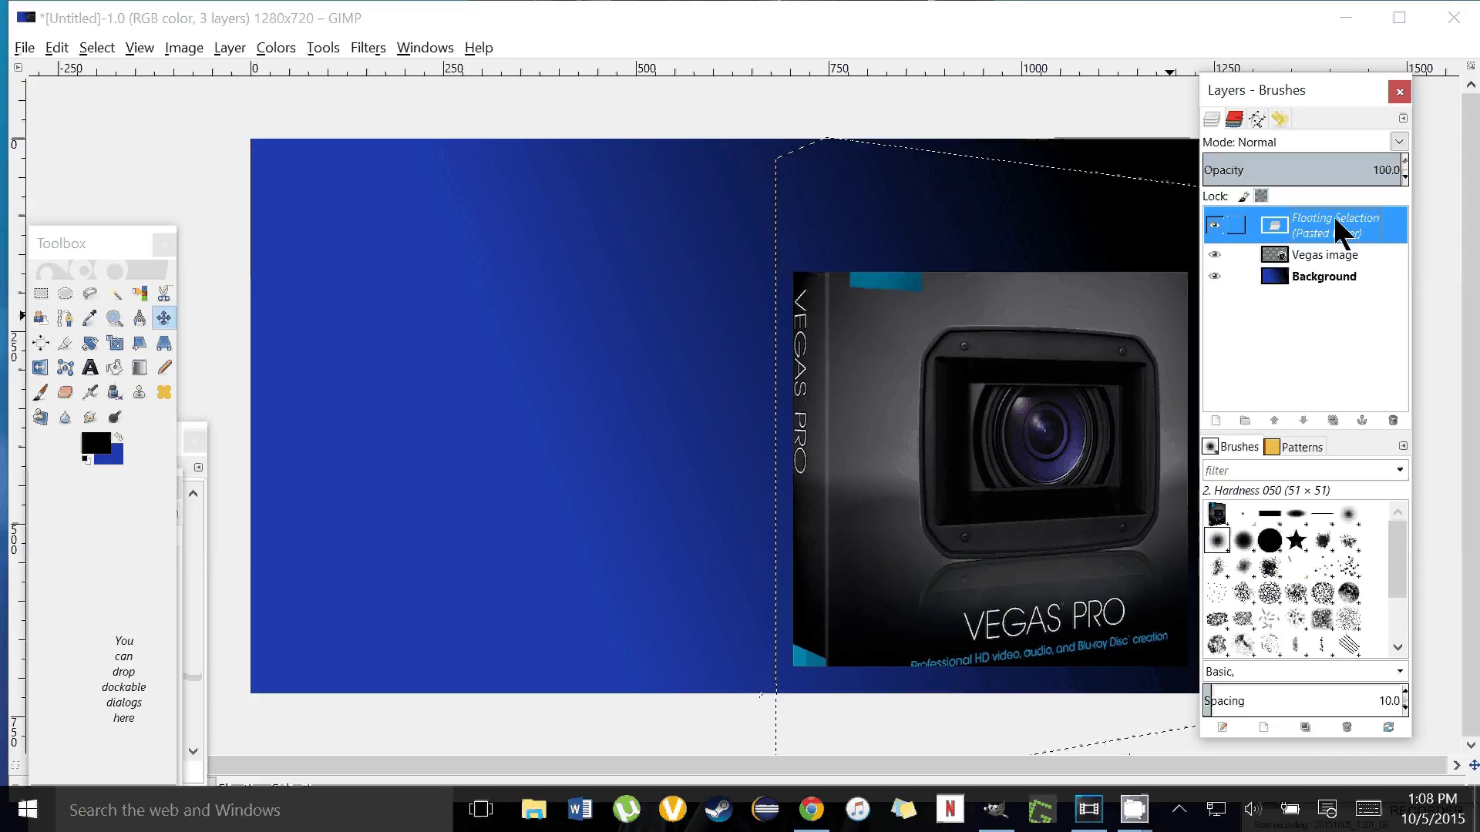
double_click(1335, 225)
text(image 2)
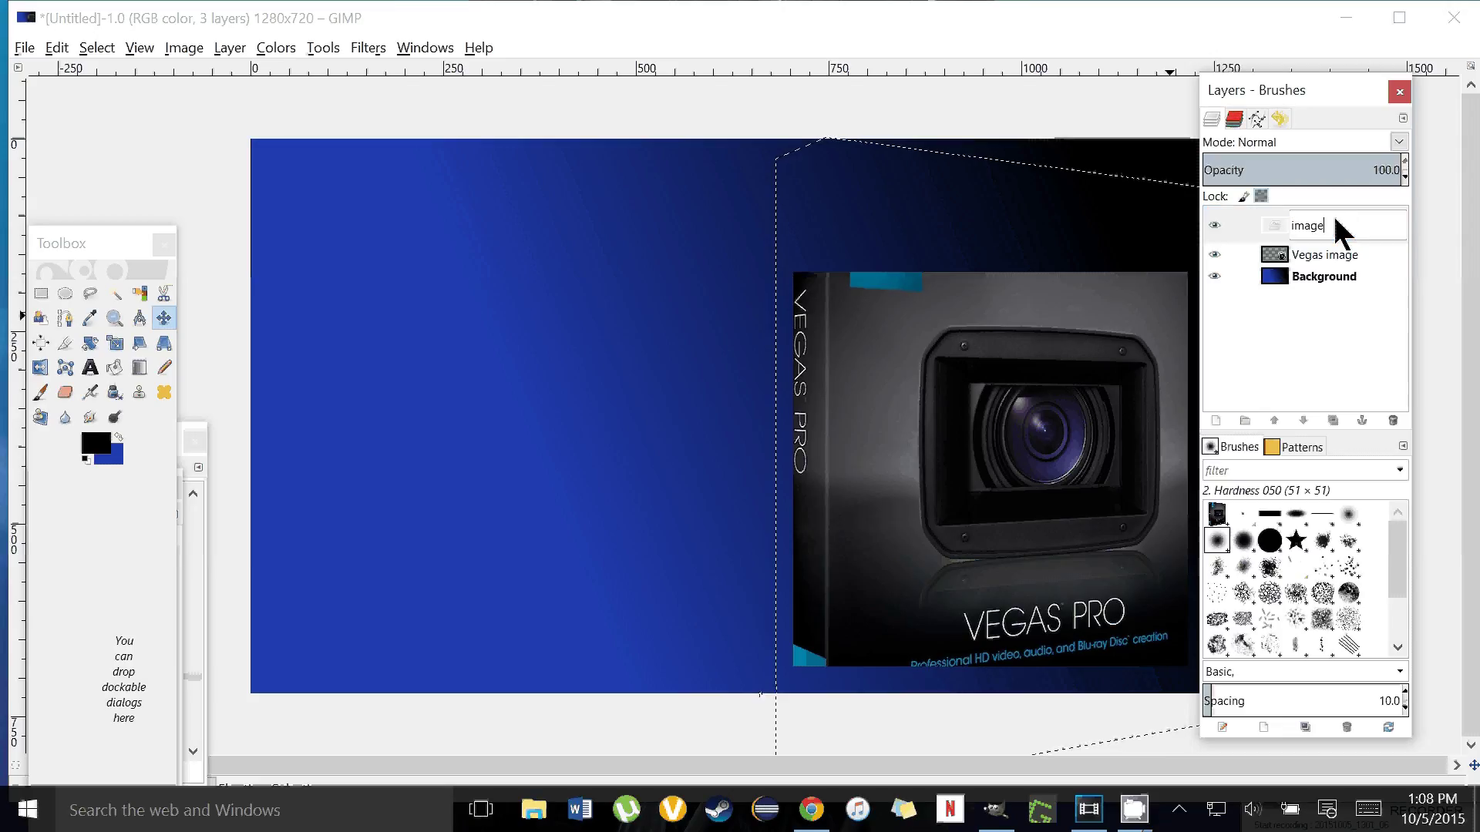
key(Return)
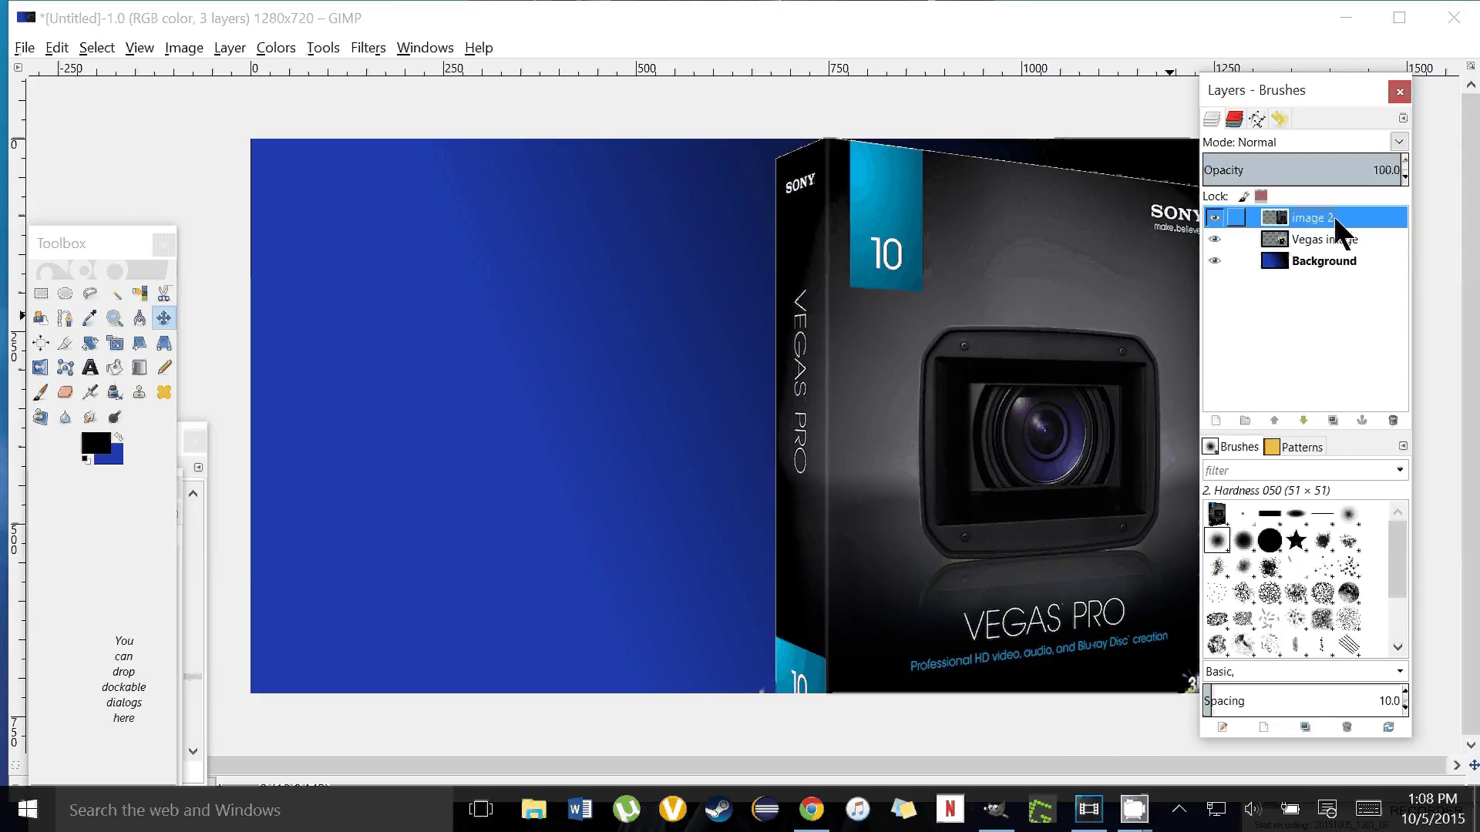
click(997, 473)
drag(996, 472, 614, 472)
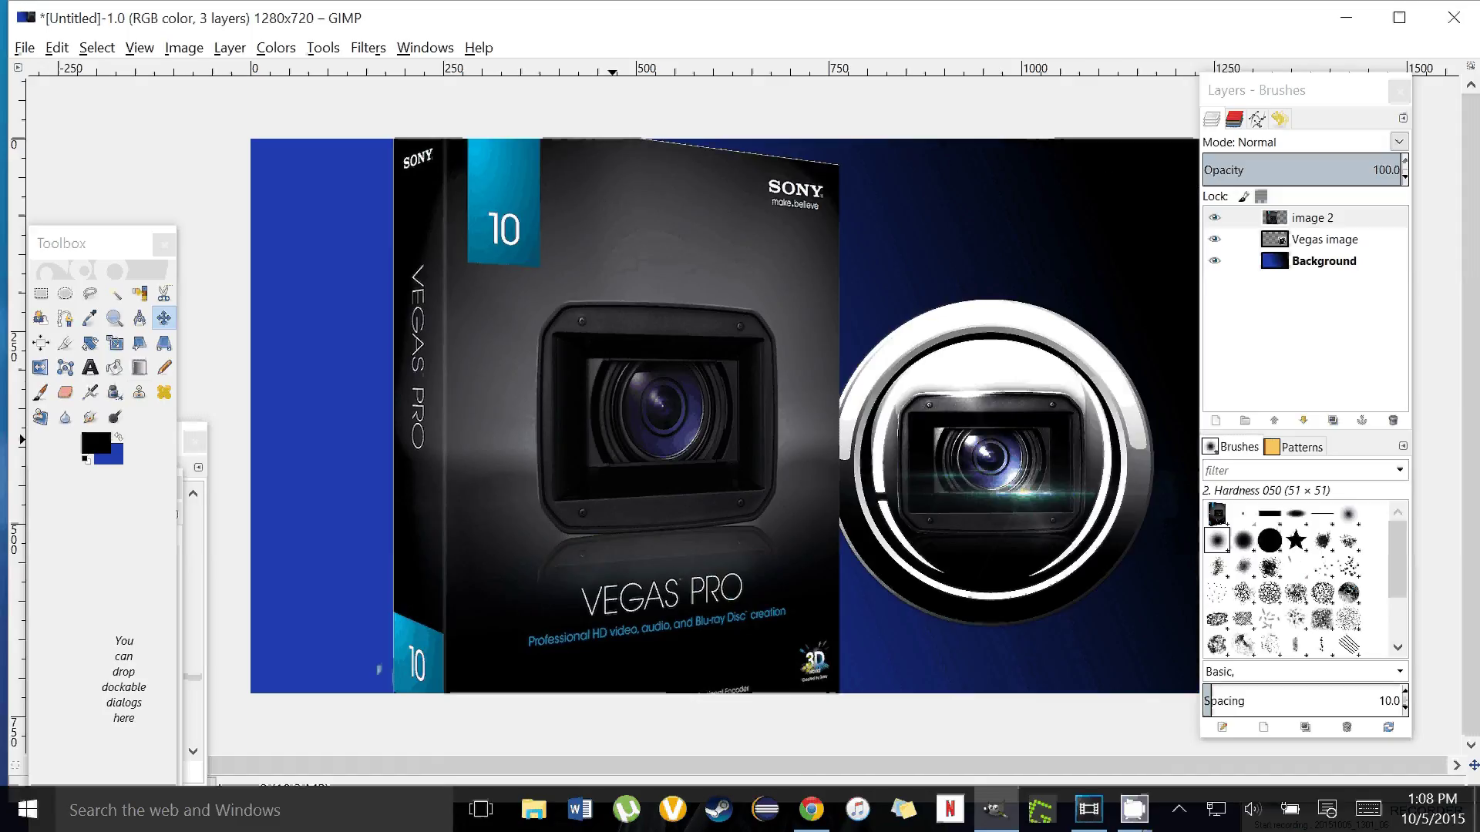
Step: Scale the "image 2" layer to 411 × 532 pixels and move the whole box into view on the canvas, left of the logo
click(114, 343)
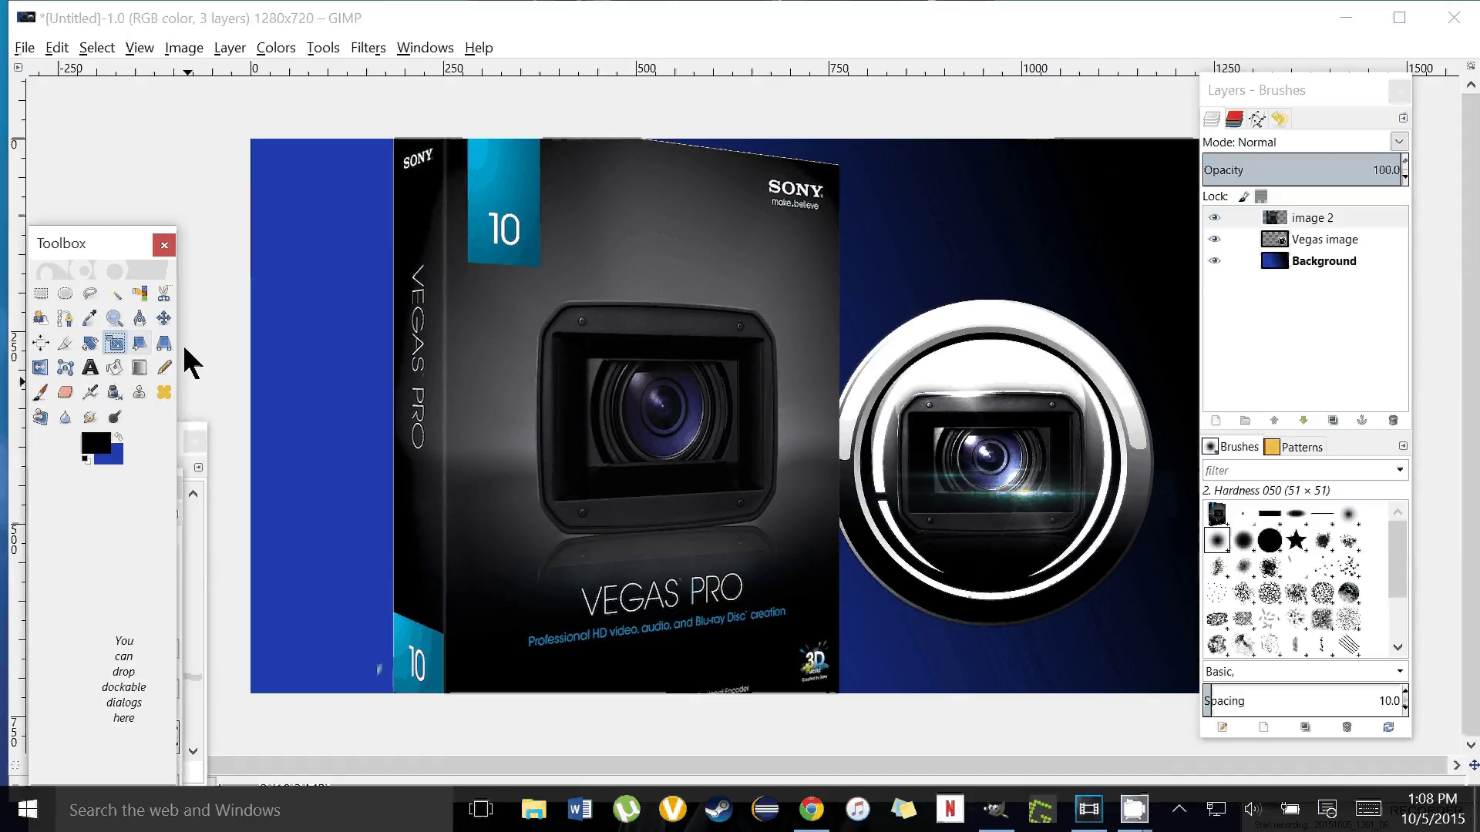
click(769, 248)
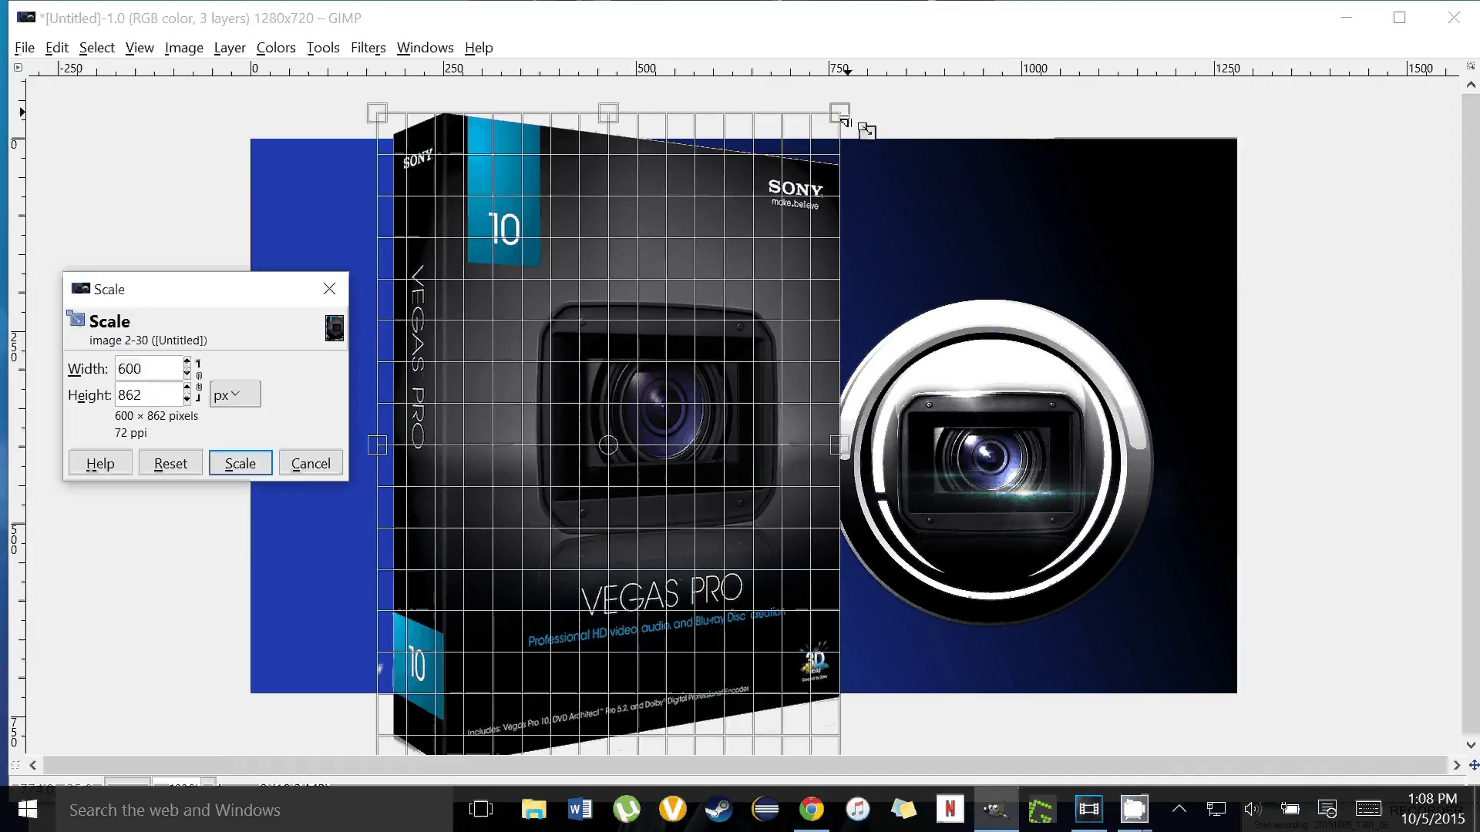
drag(845, 121, 718, 389)
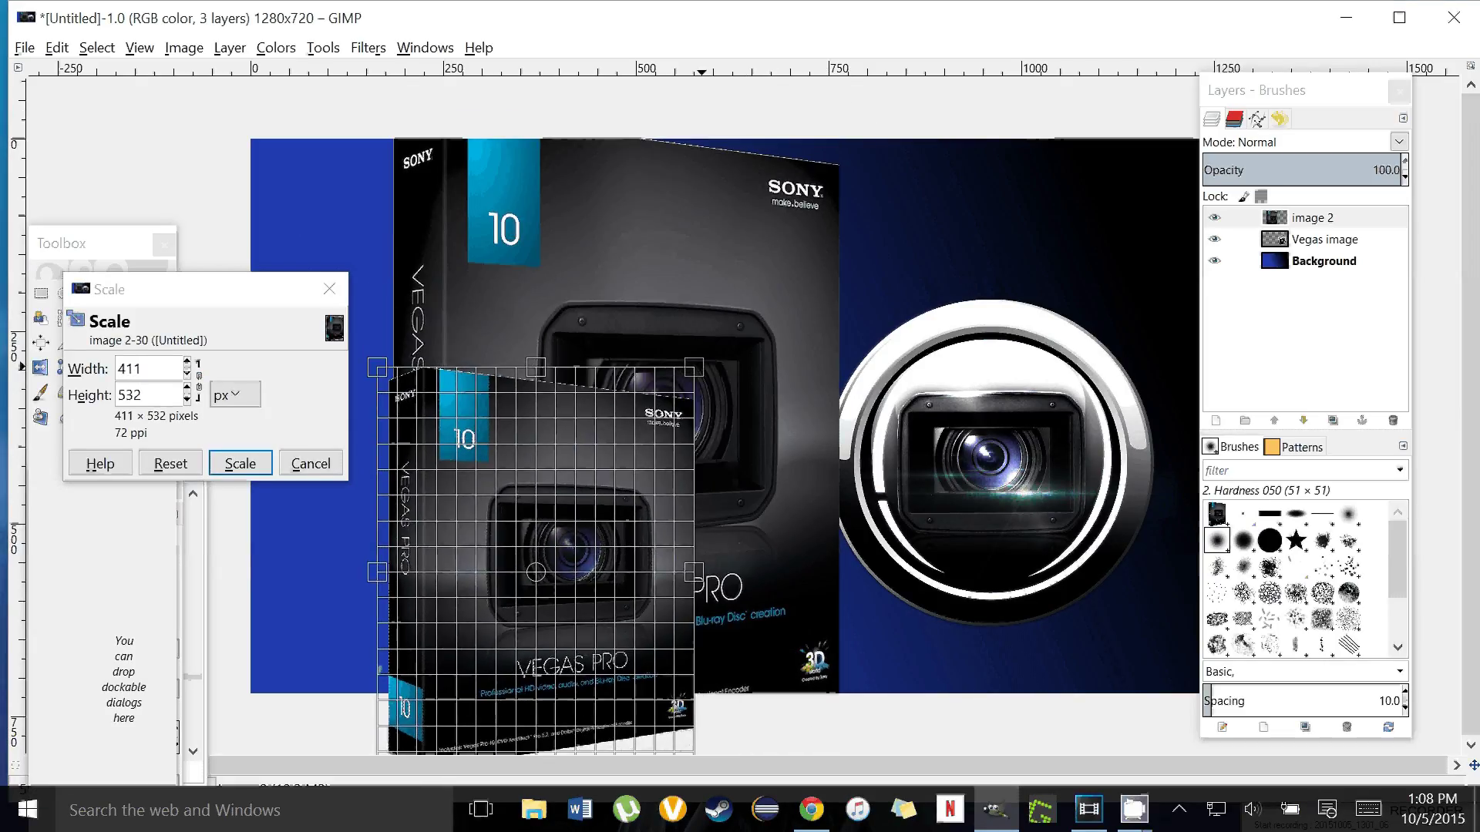
click(240, 463)
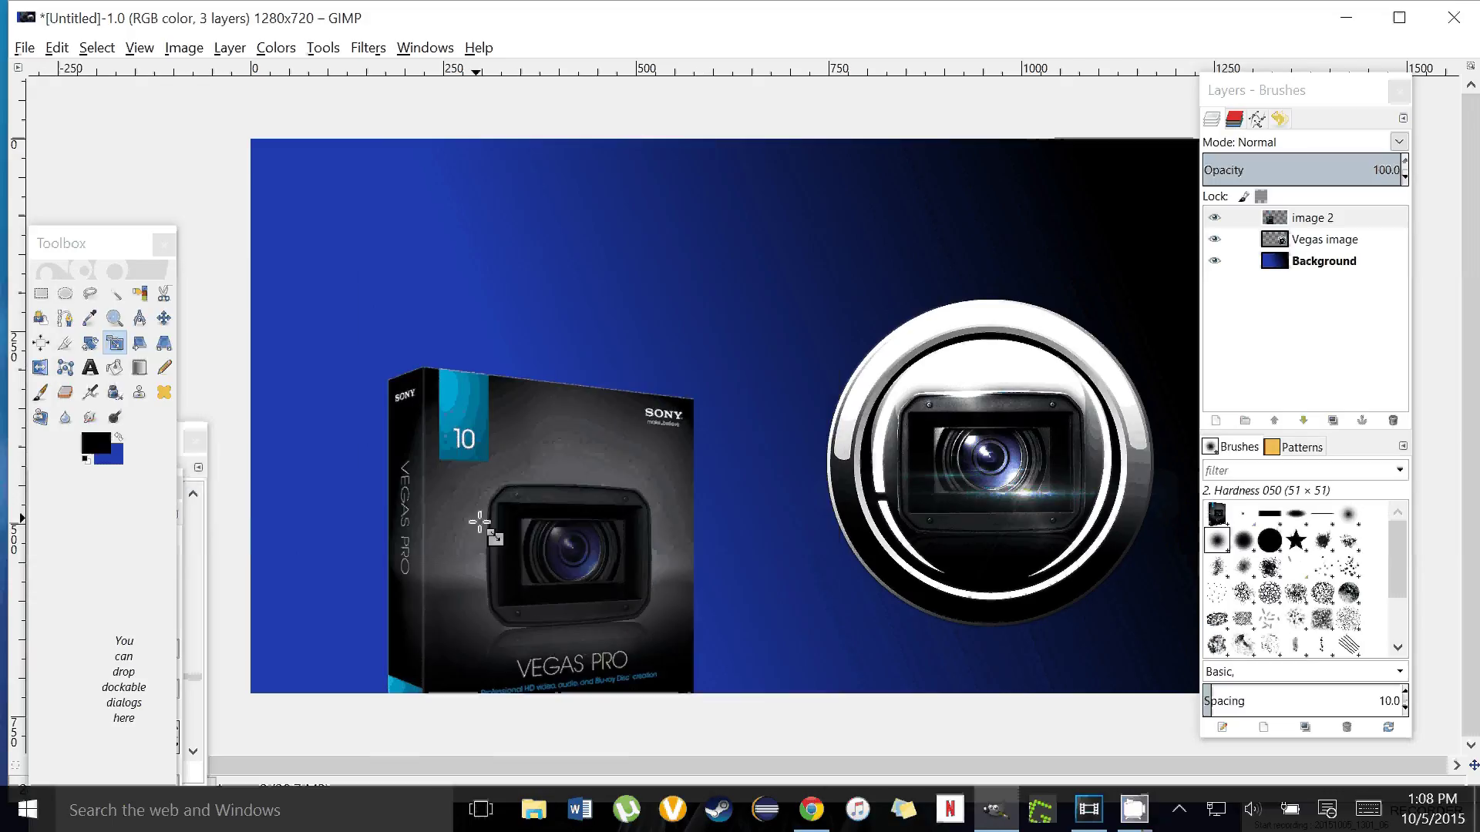
click(164, 317)
drag(470, 507, 548, 399)
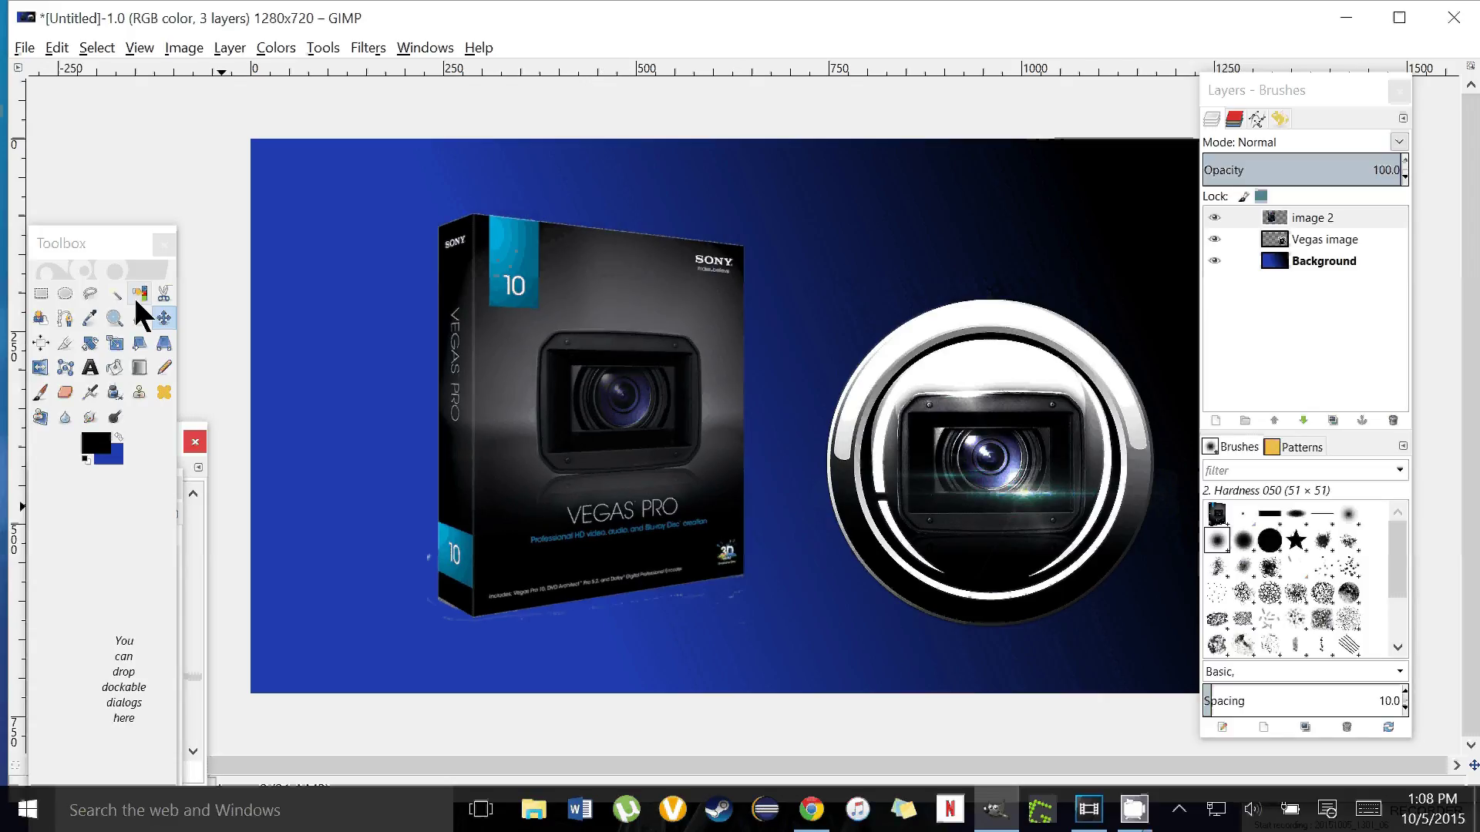
Step: Erase the stray leftover specks around the box's edges on the "image 2" layer
click(65, 393)
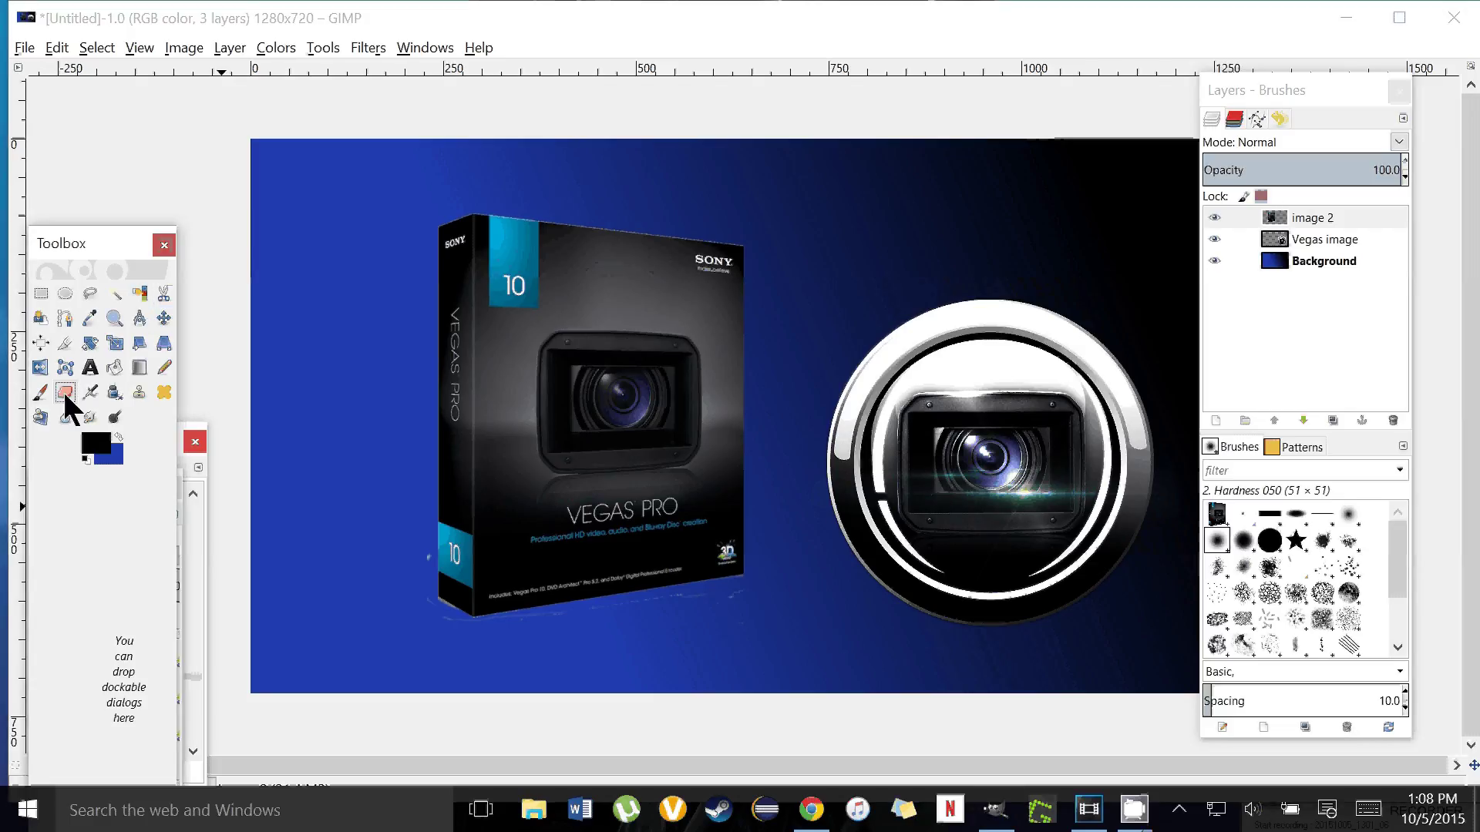
click(623, 614)
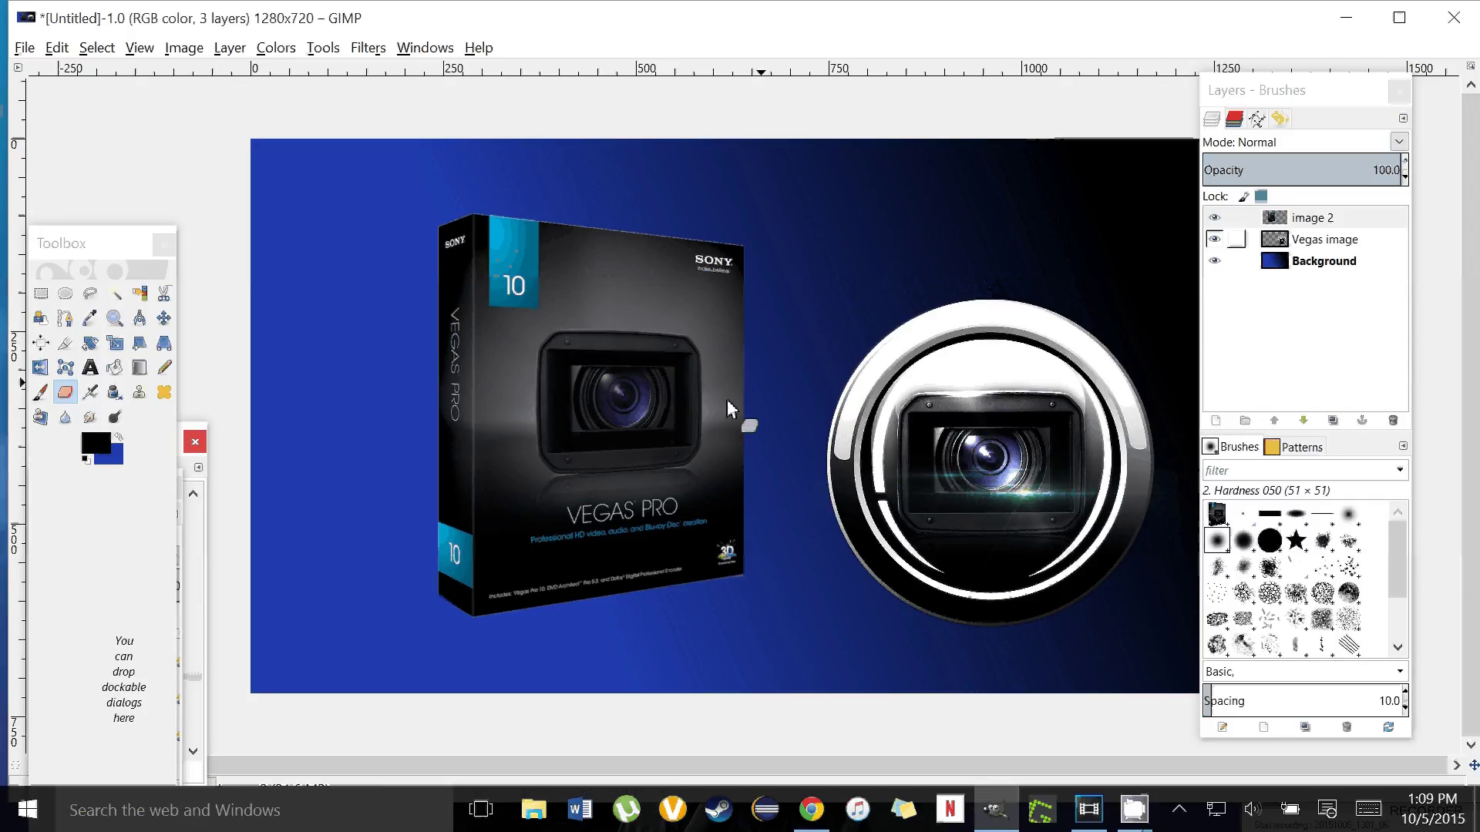
Step: Move the box to the right so that it overlaps the left part of the round logo
click(163, 317)
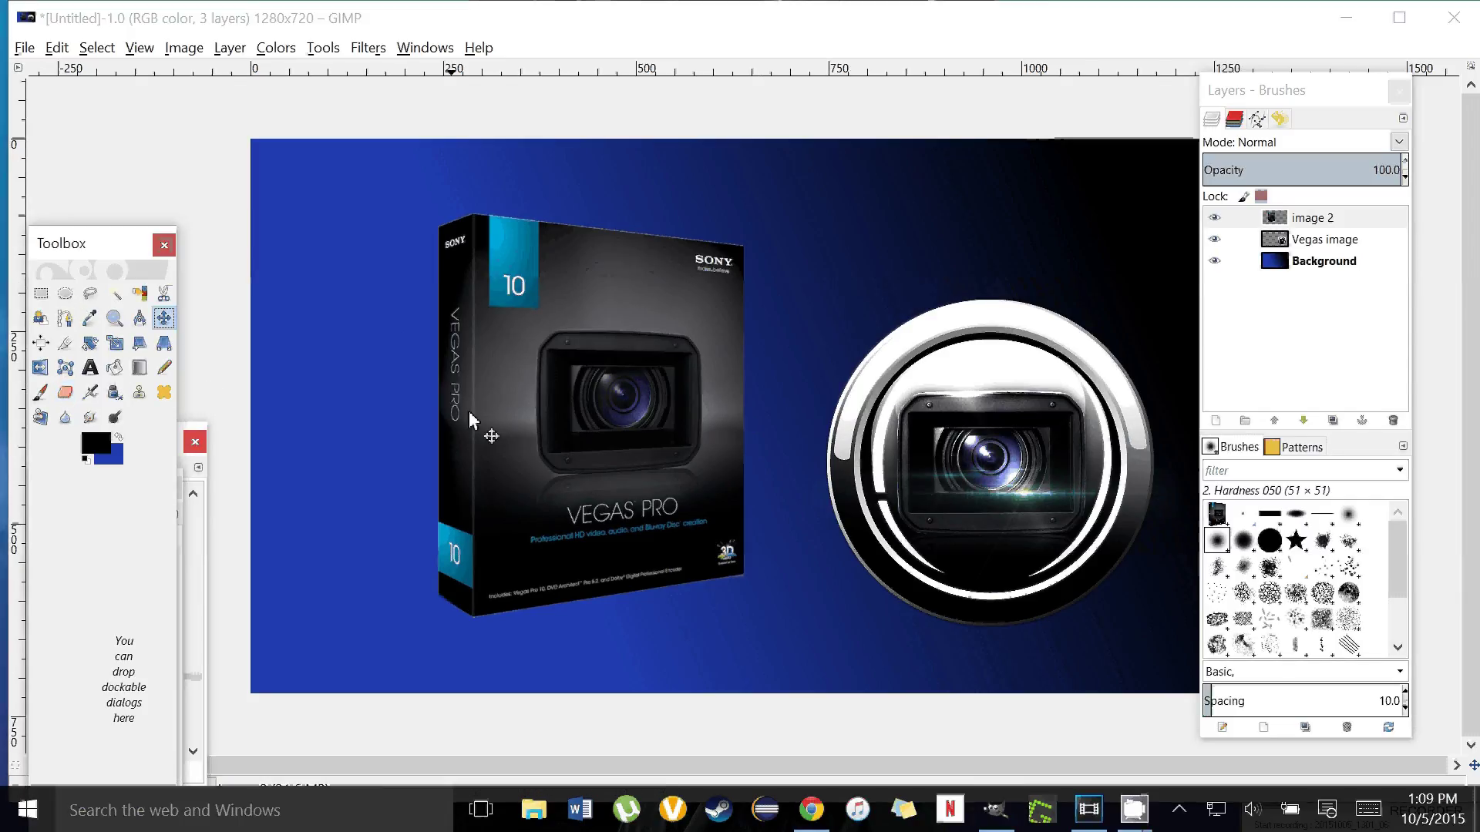
click(539, 429)
drag(538, 429, 749, 425)
Step: Lower the "image 2" layer beneath the "Vegas image" layer so the logo sits in front of the box
click(1332, 223)
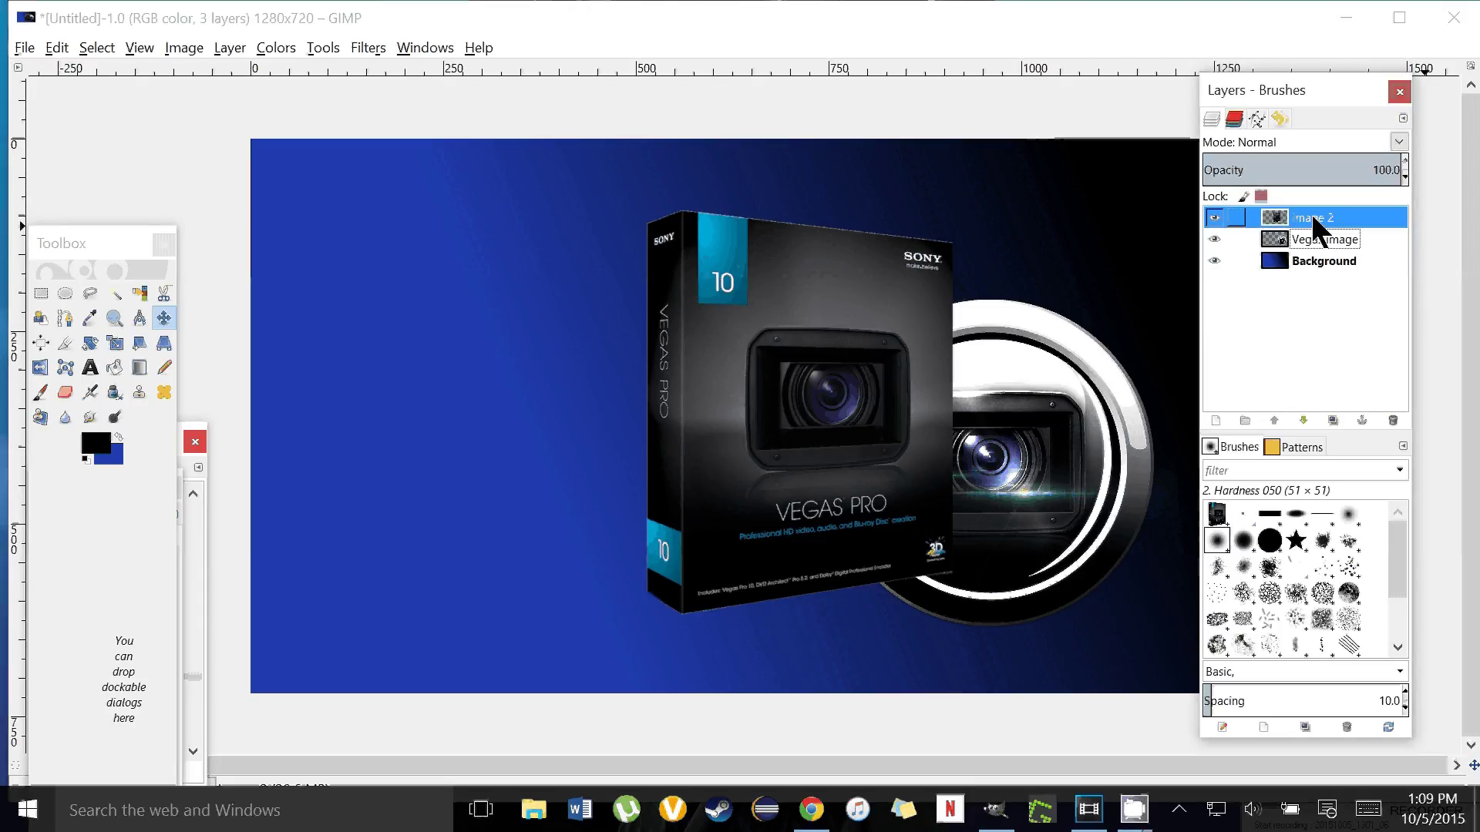
right_click(1319, 229)
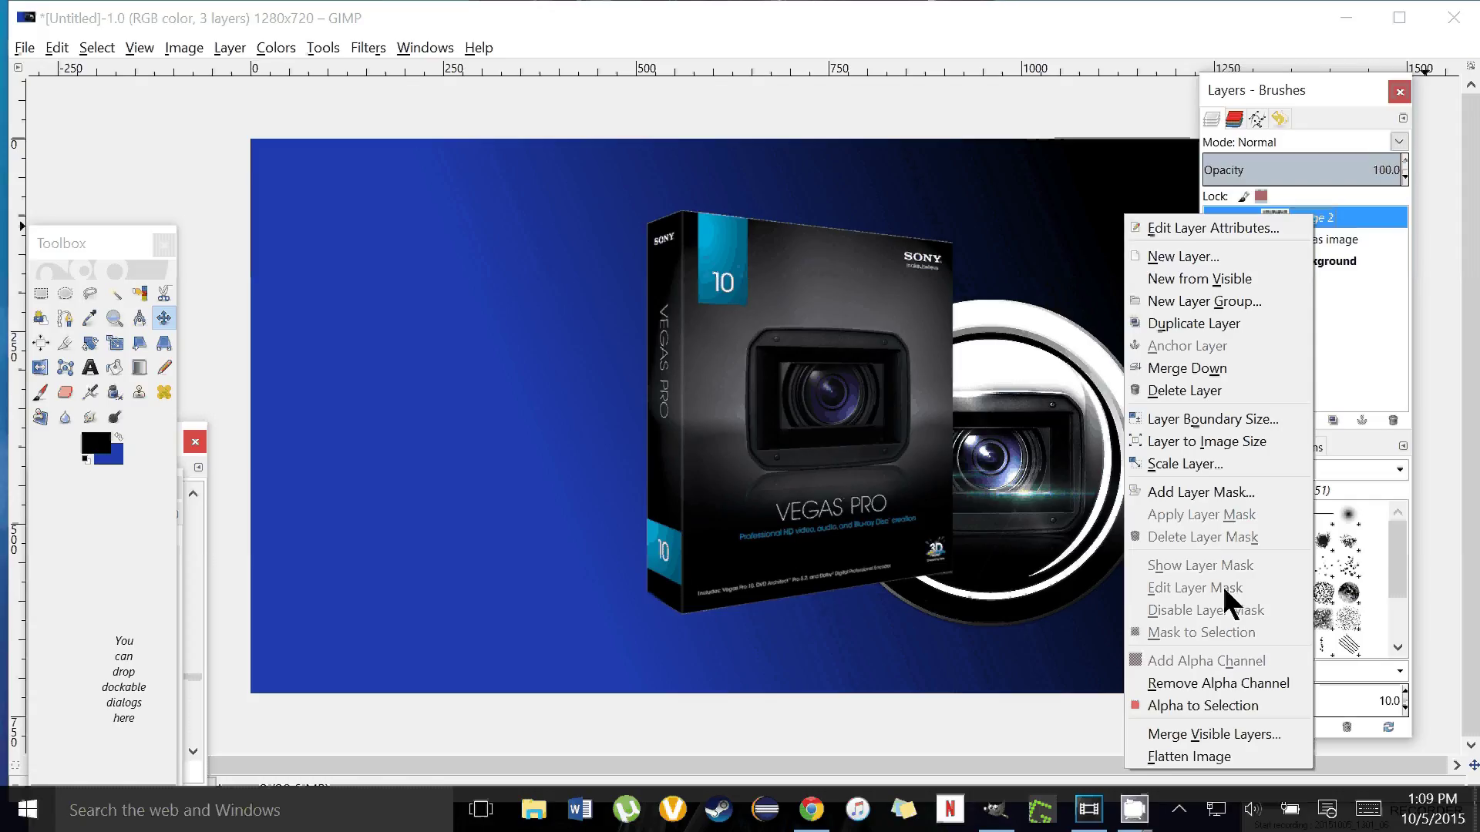
key(Escape)
click(1303, 420)
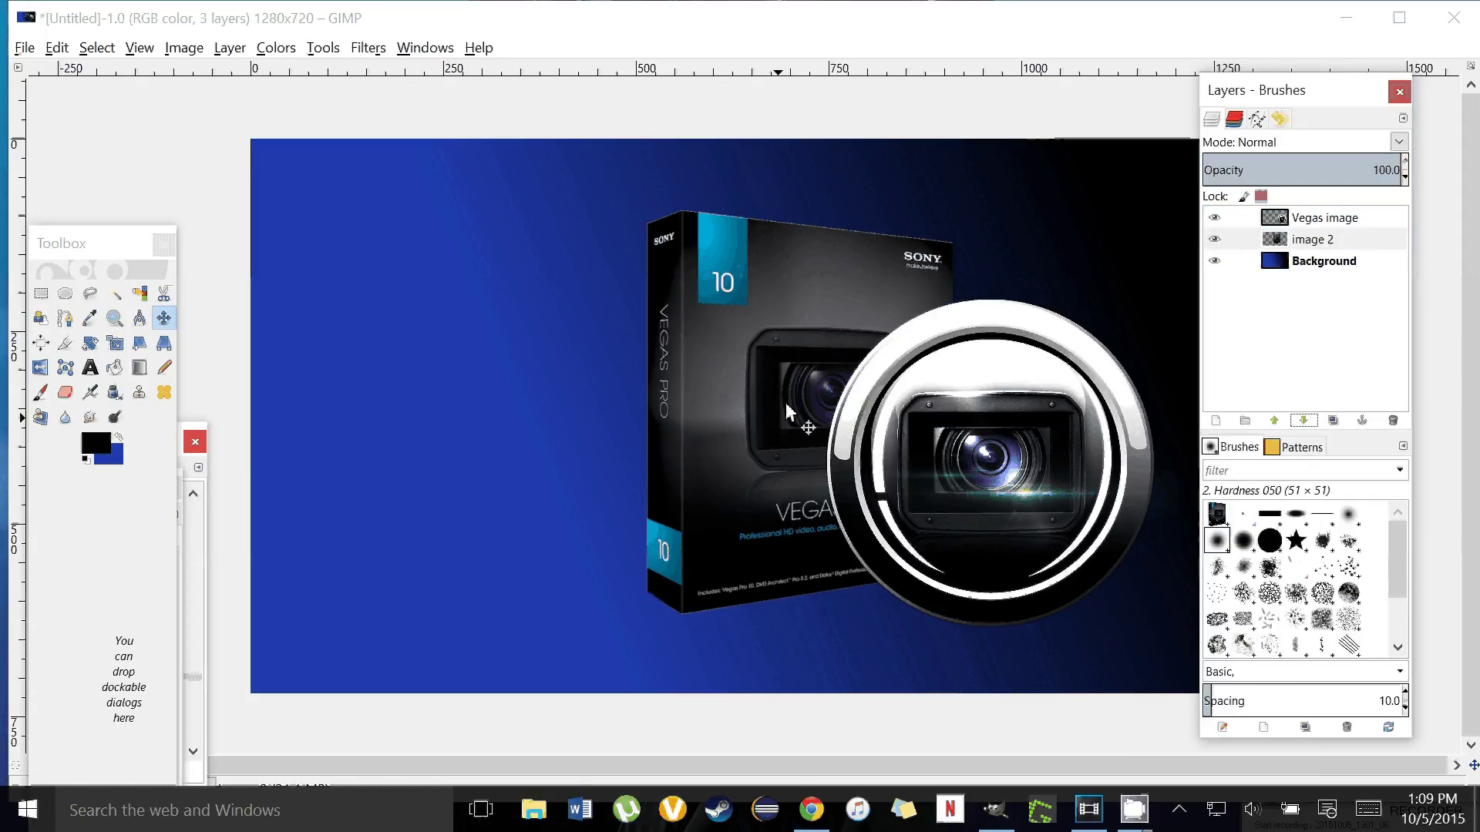
Step: Reposition the box at the canvas's upper right and the round logo at the bottom centre, overlapping the box's lower-left corner
click(789, 408)
drag(791, 400, 850, 330)
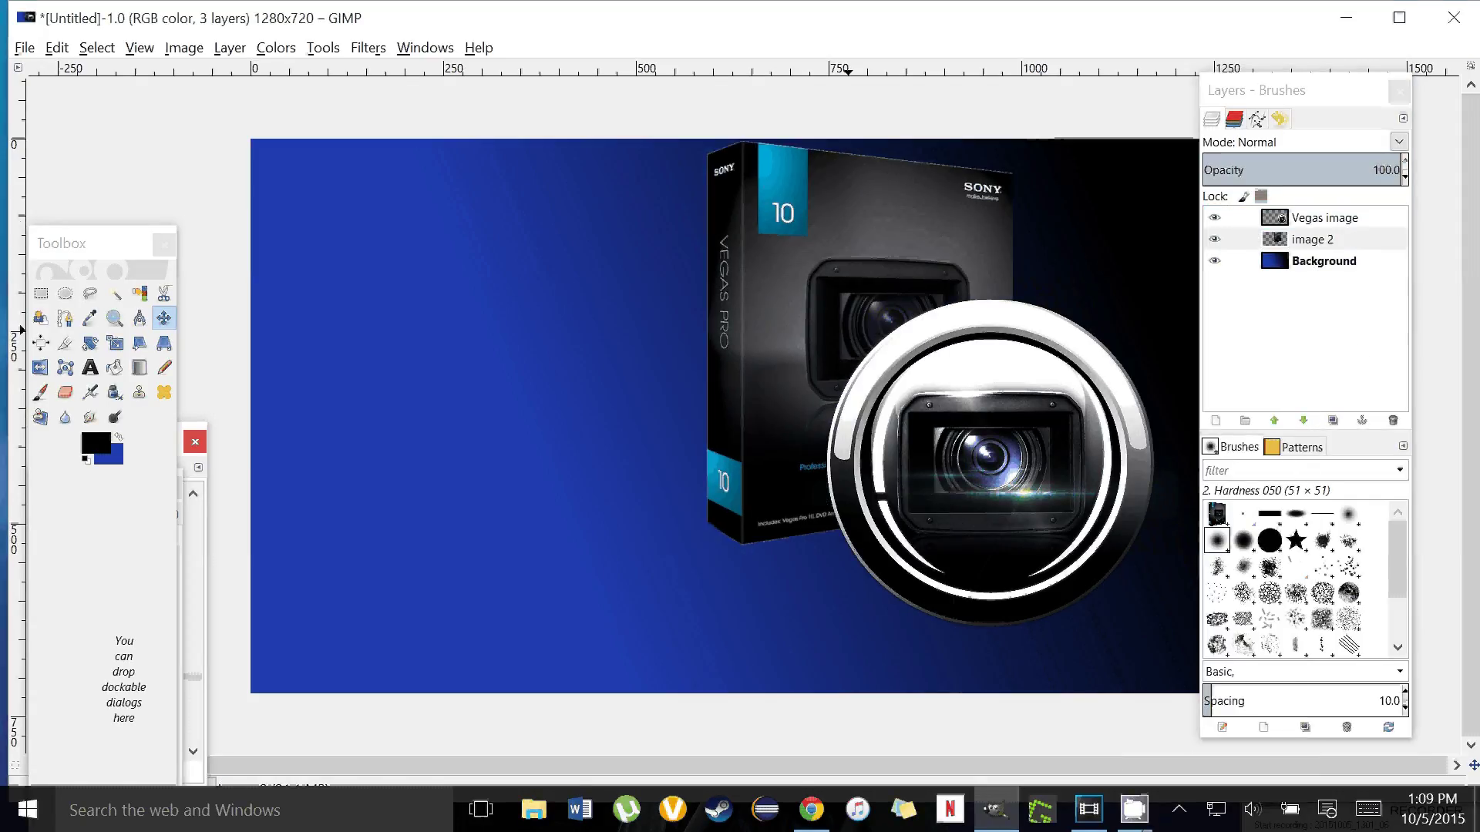
drag(944, 451, 921, 543)
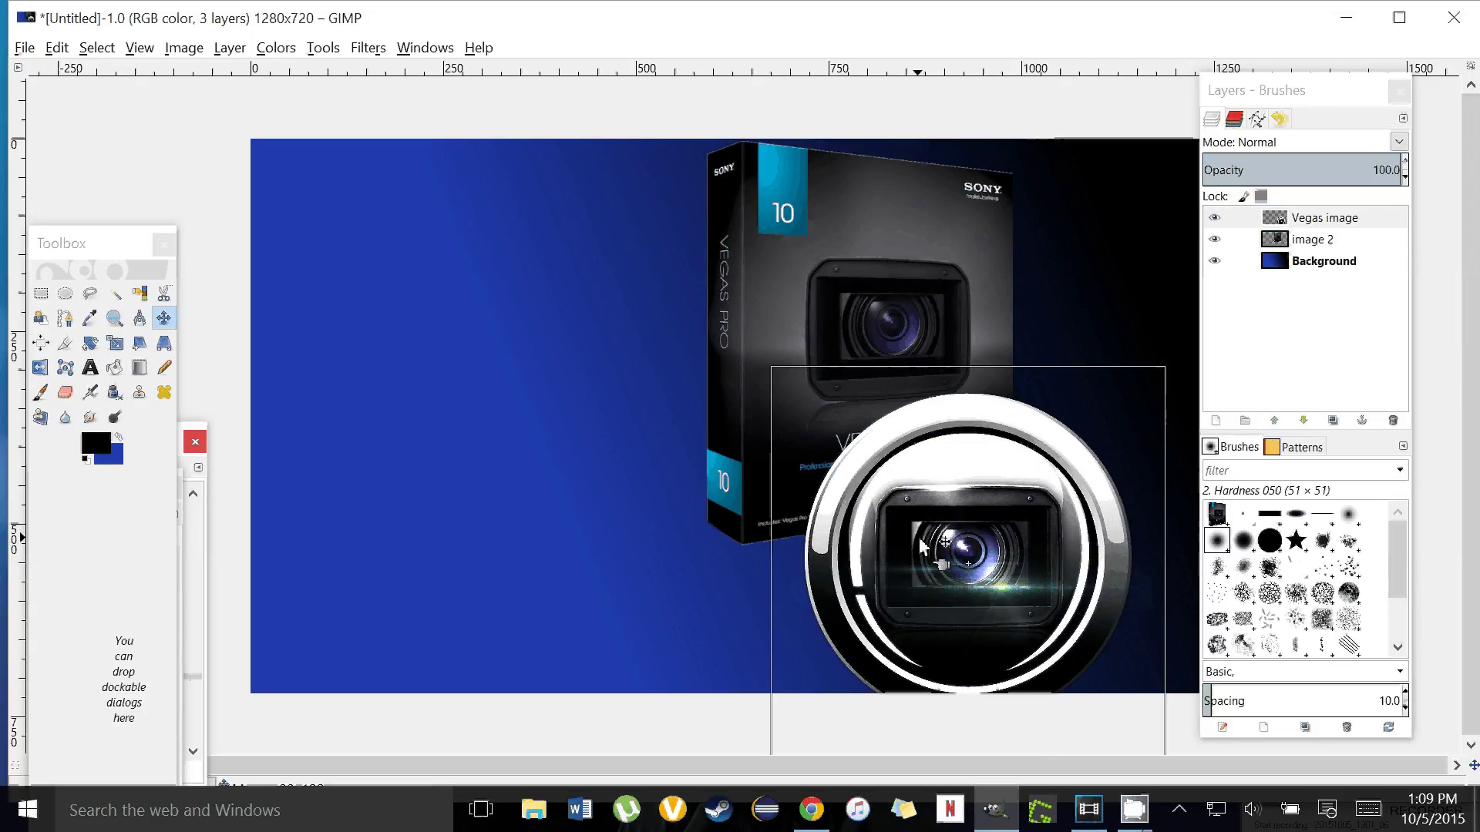
drag(875, 330, 1016, 335)
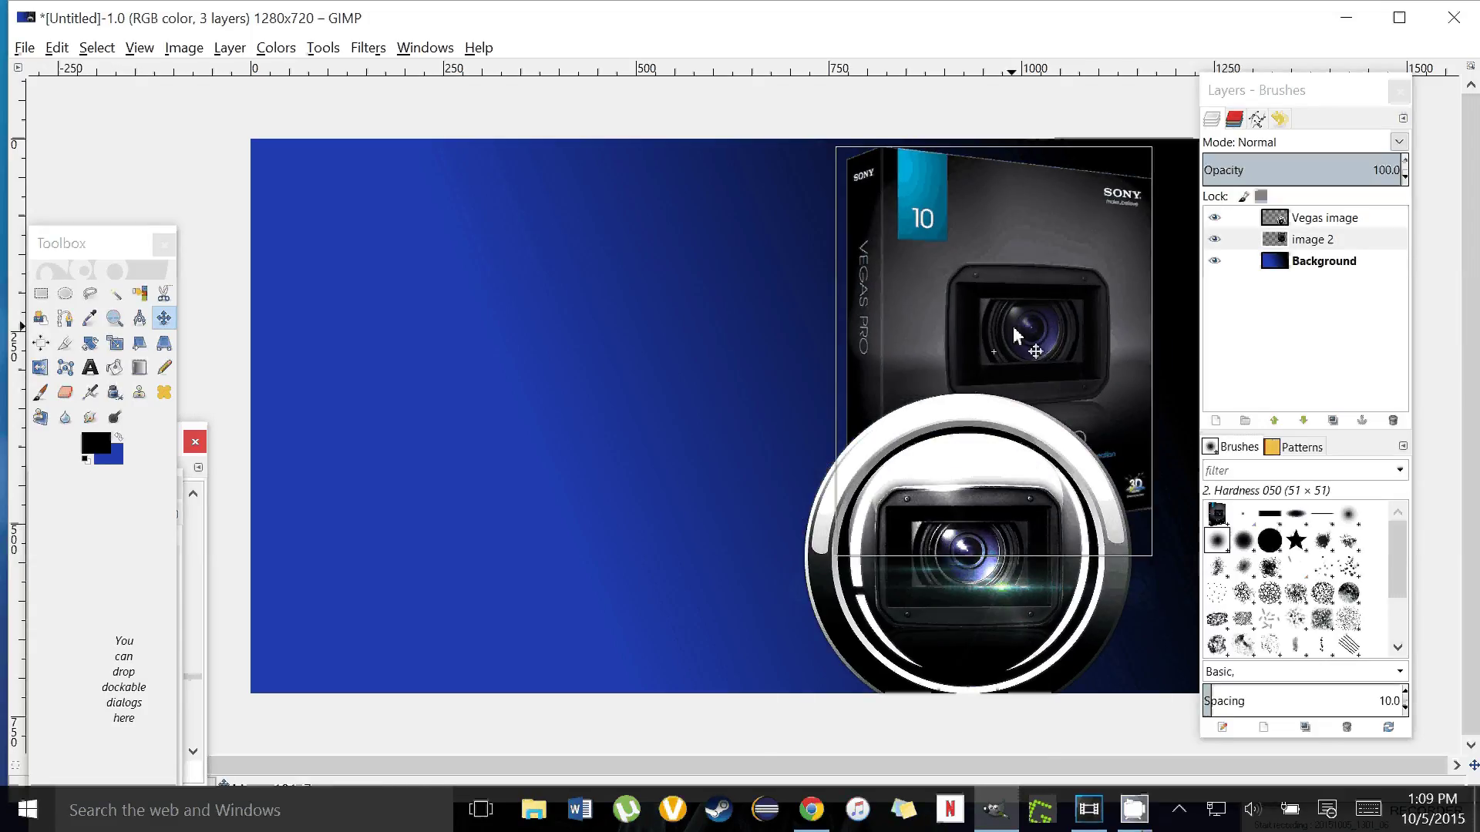
drag(1096, 501, 967, 493)
drag(1022, 365, 1073, 376)
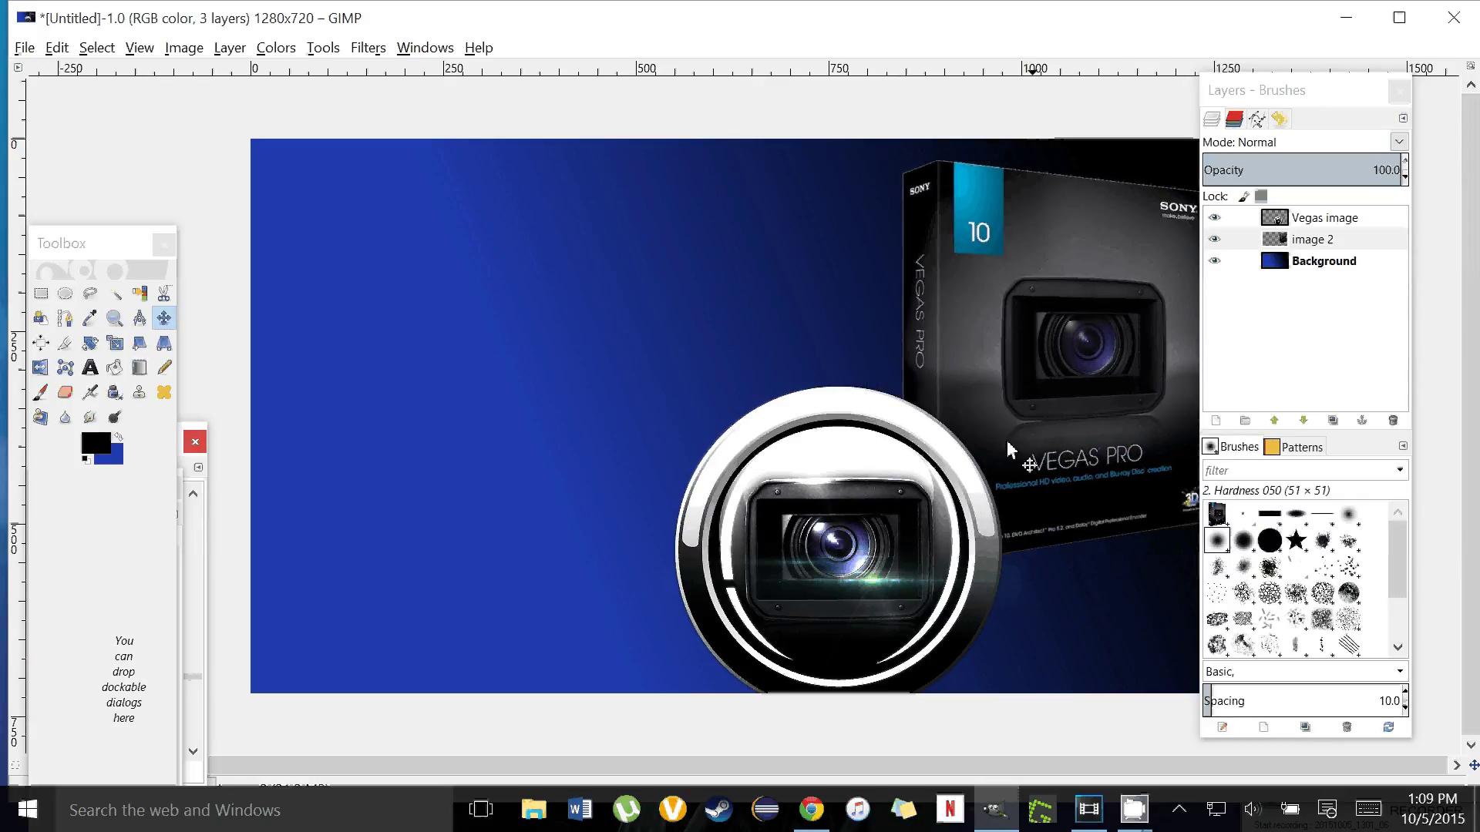
mouse_move(922, 513)
mouse_down()
mouse_move(994, 529)
mouse_move(935, 523)
mouse_up()
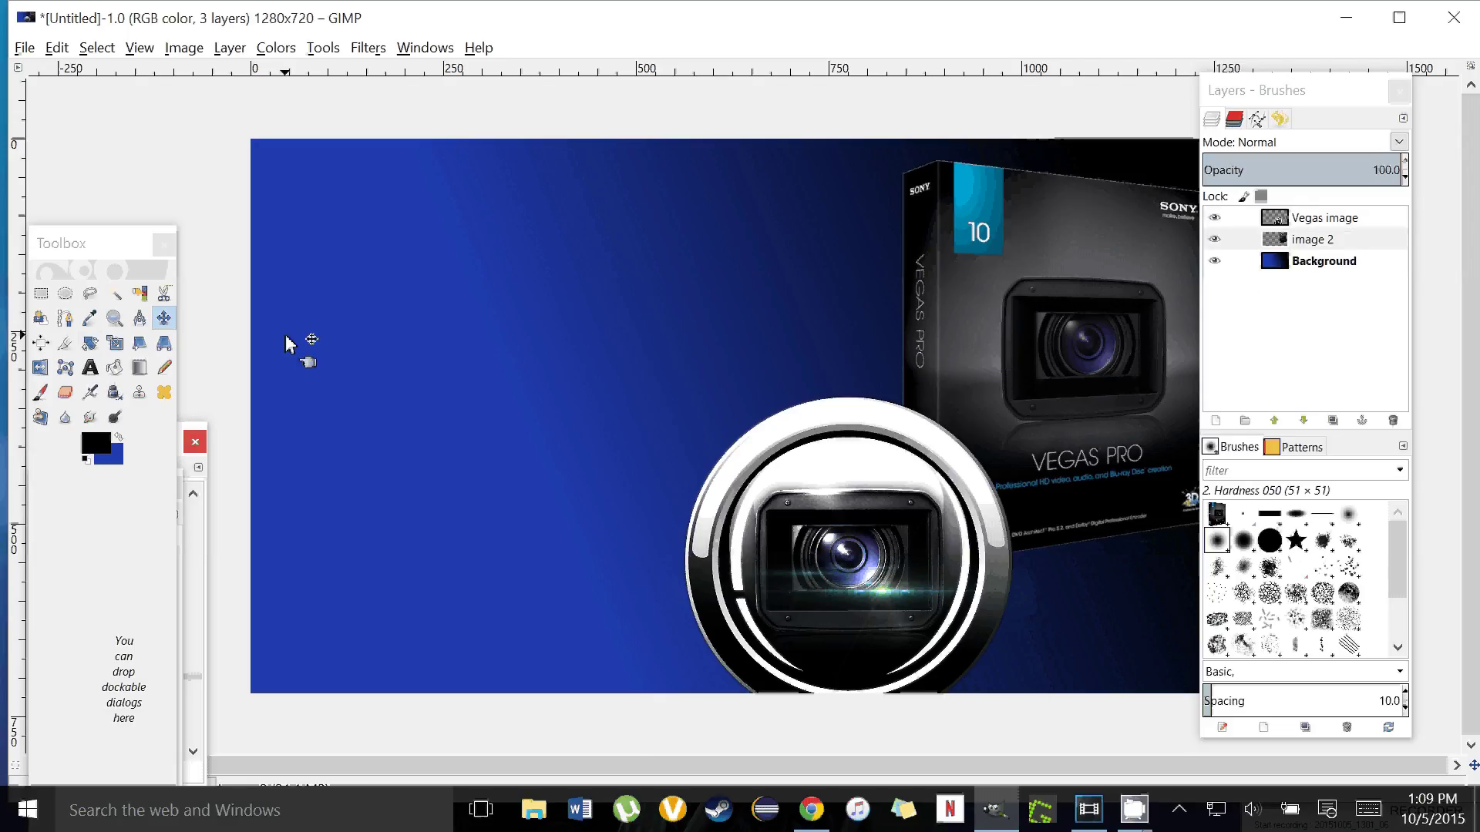
Step: Start a new text object on the blue background, in the upper left area of the canvas
click(91, 368)
click(393, 240)
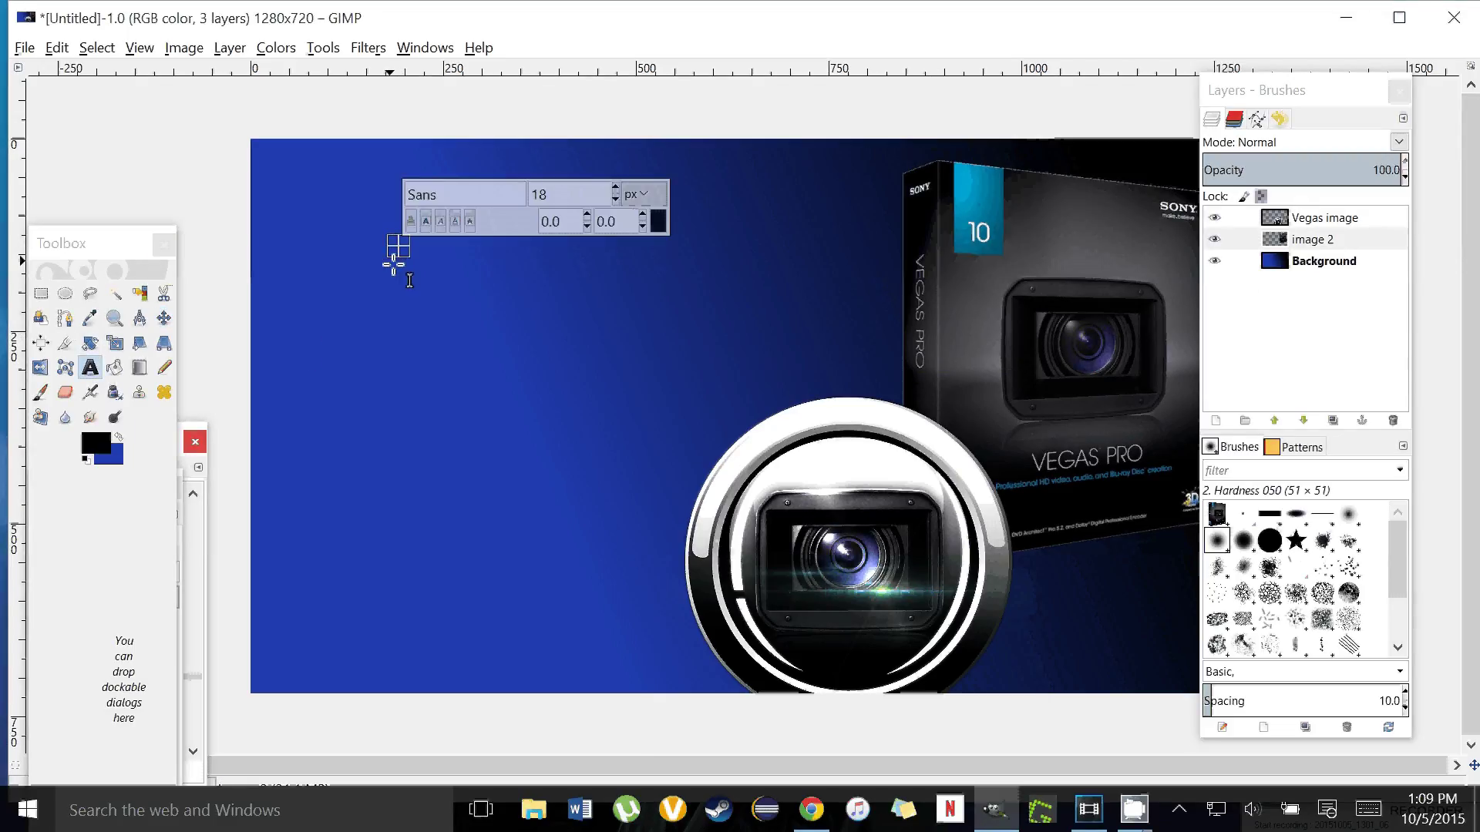
text(HOW)
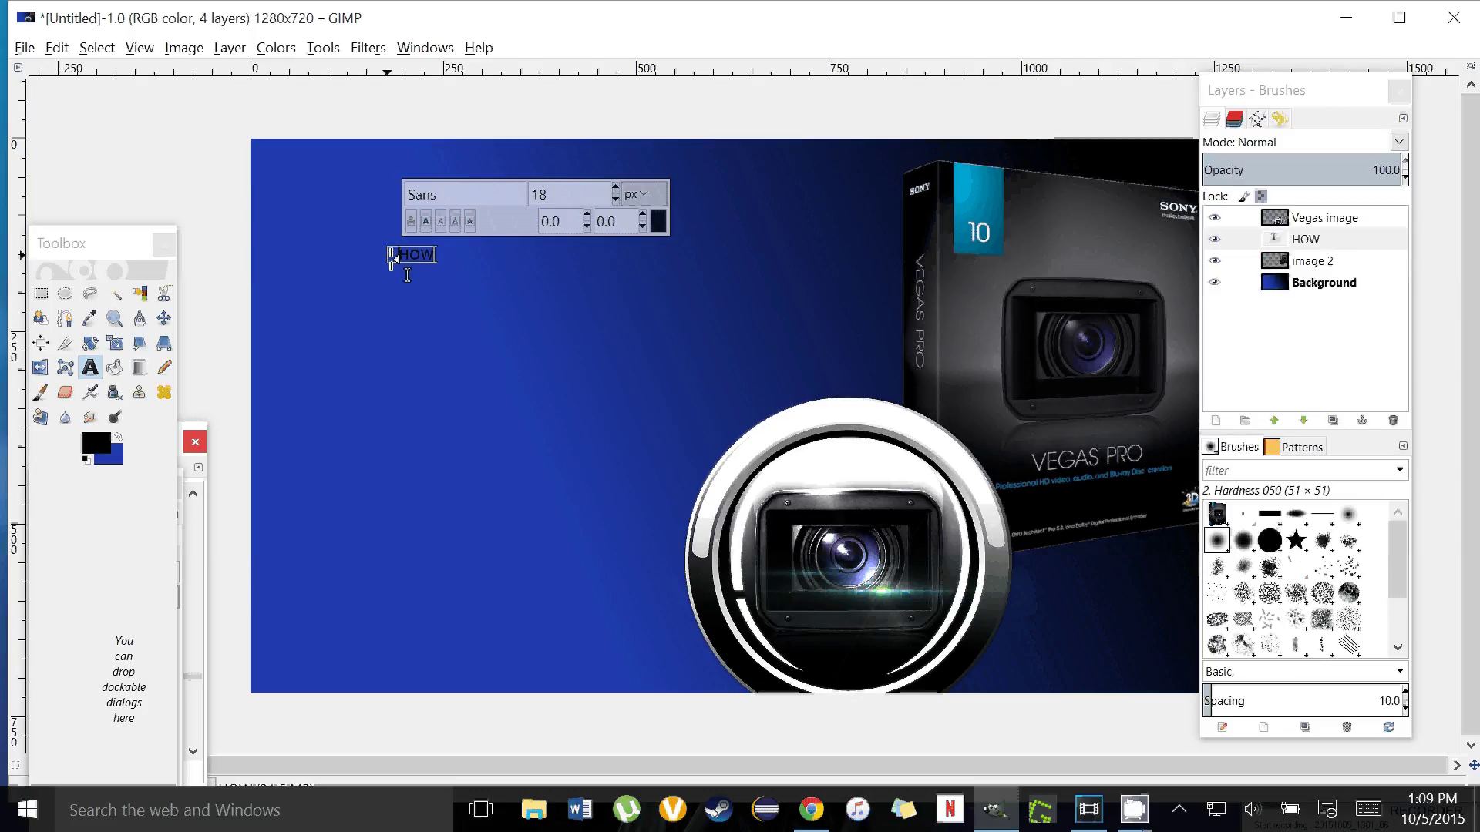
text( TO EDIT)
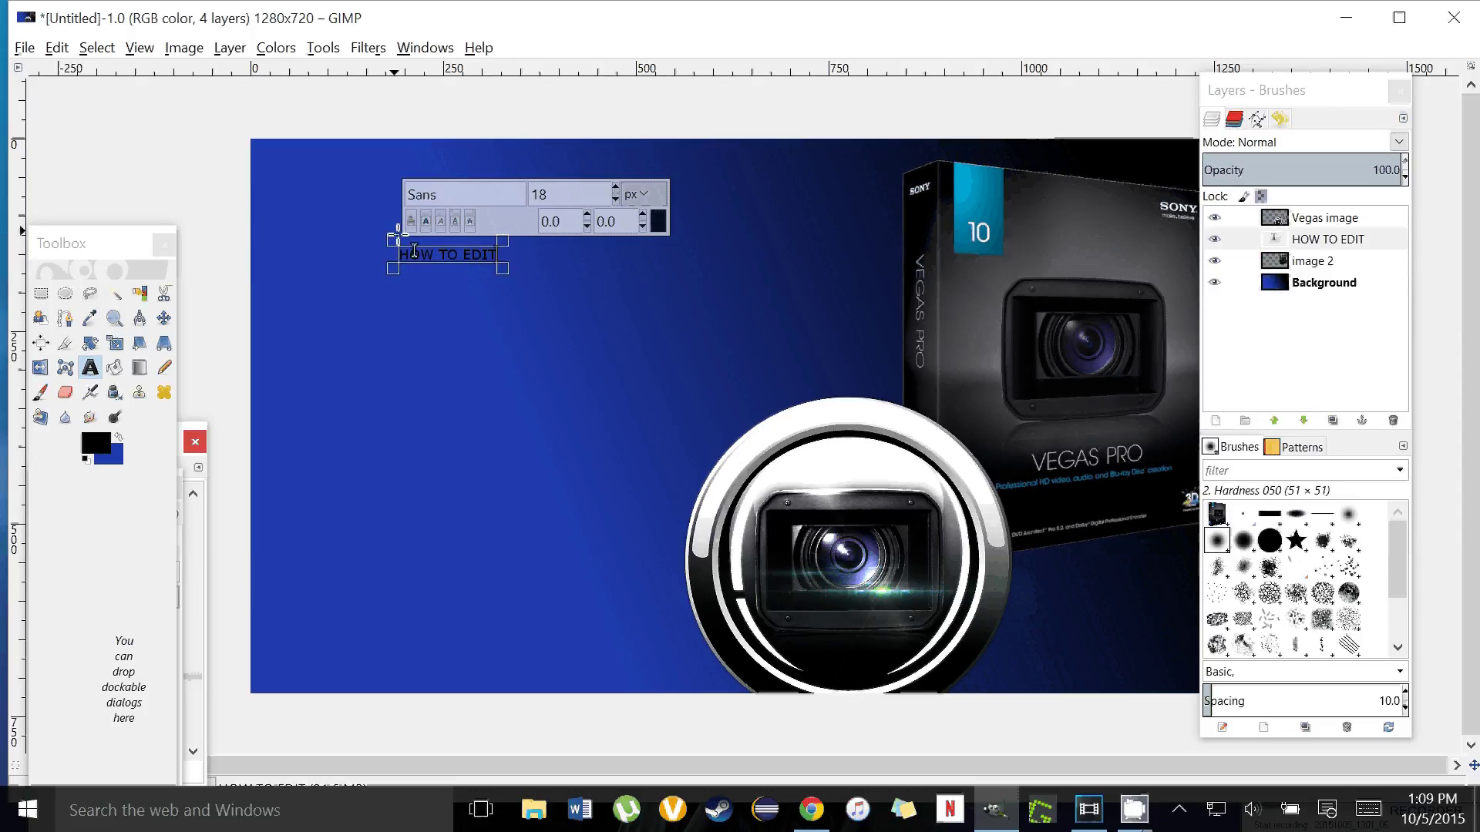
text( I)
key(BackSpace)
key(BackSpace)
key(BackSpace)
key(BackSpace)
key(BackSpace)
key(BackSpace)
key(BackSpace)
key(BackSpace)
key(BackSpace)
key(BackSpace)
key(BackSpace)
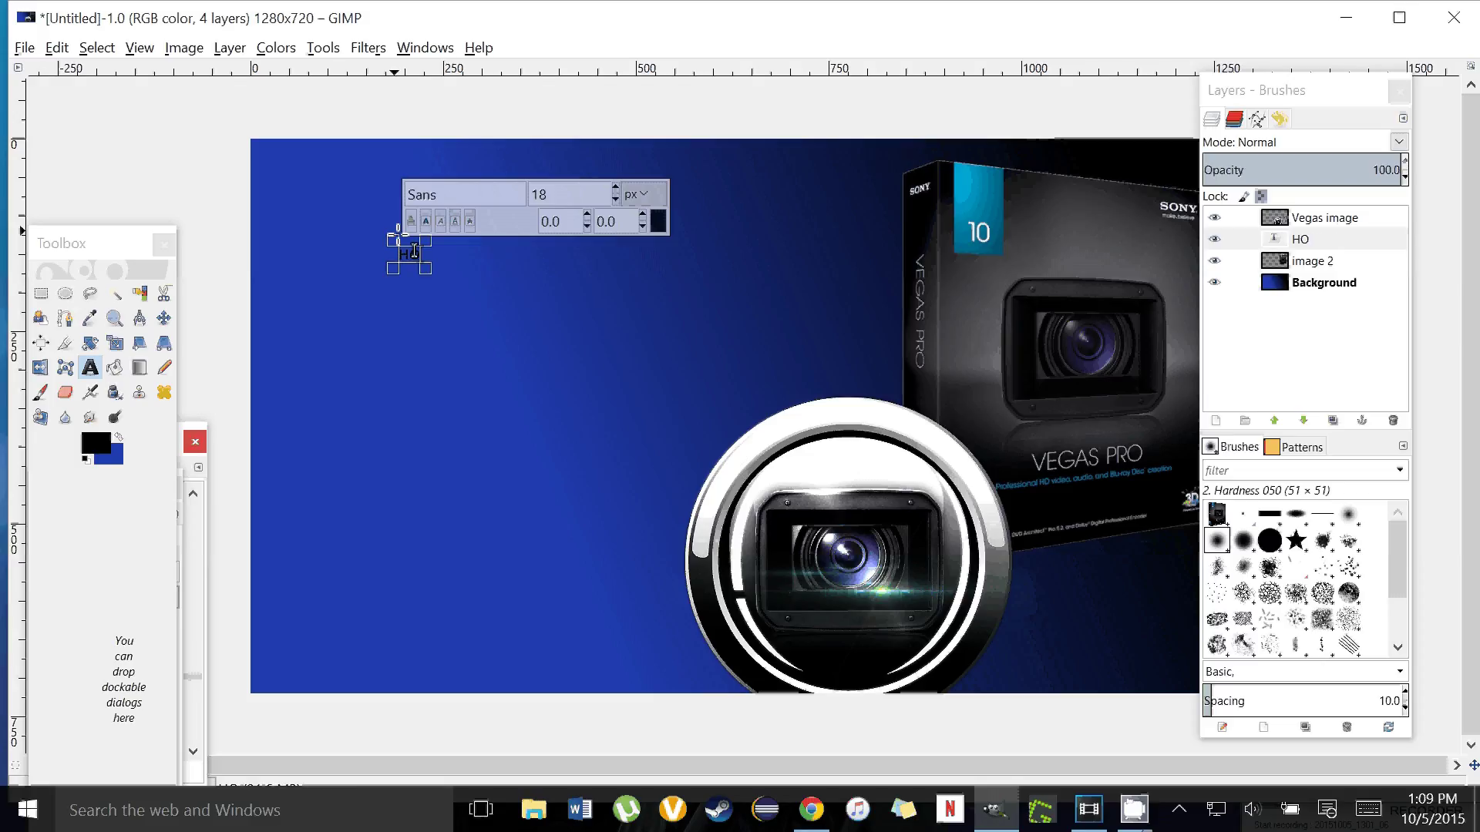
key(BackSpace)
Step: Enter "SONY VEGAS TUTORIAL" as the text of the new text object
text(SON)
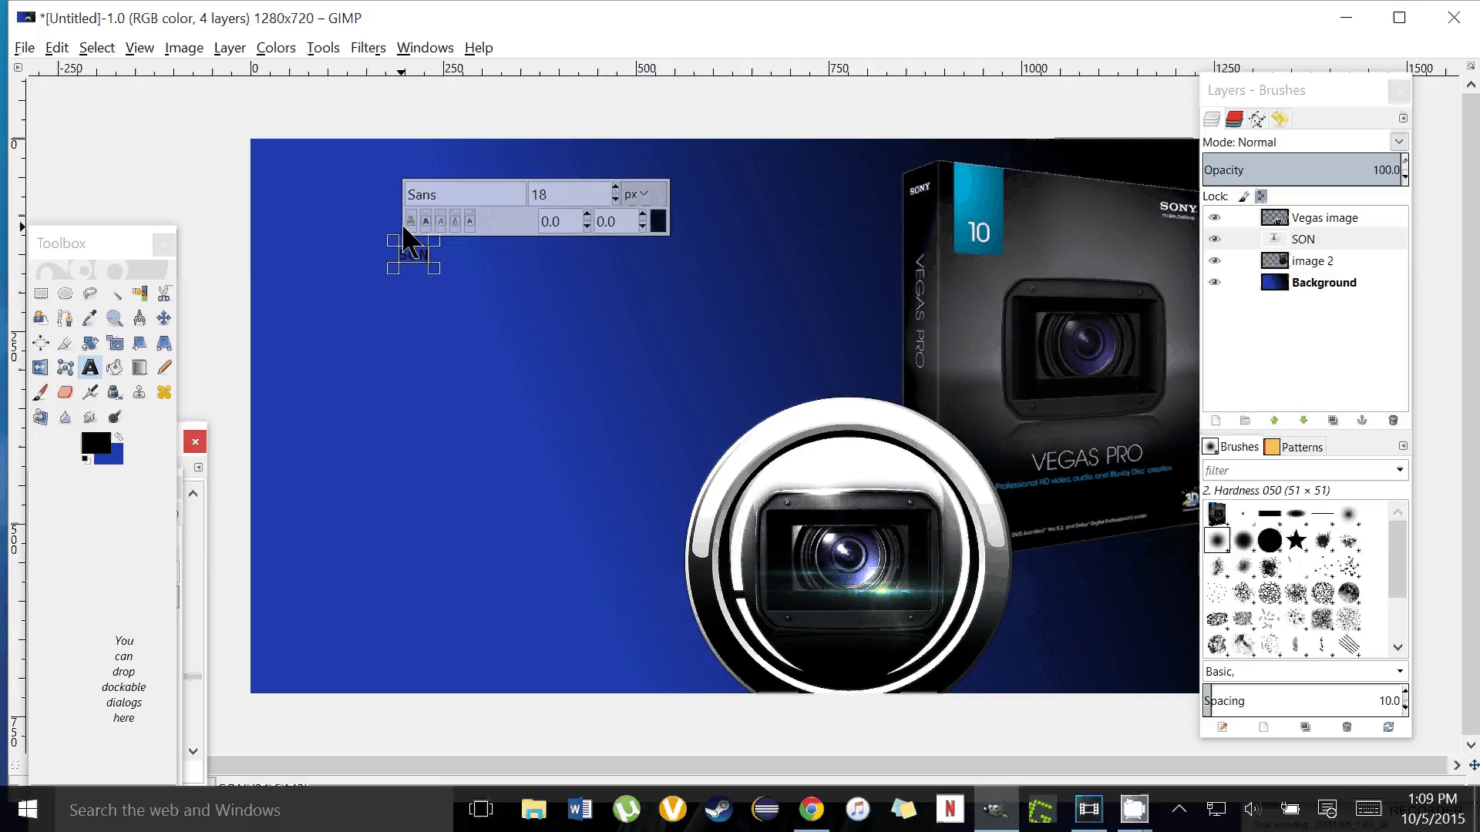
text(Y VEG)
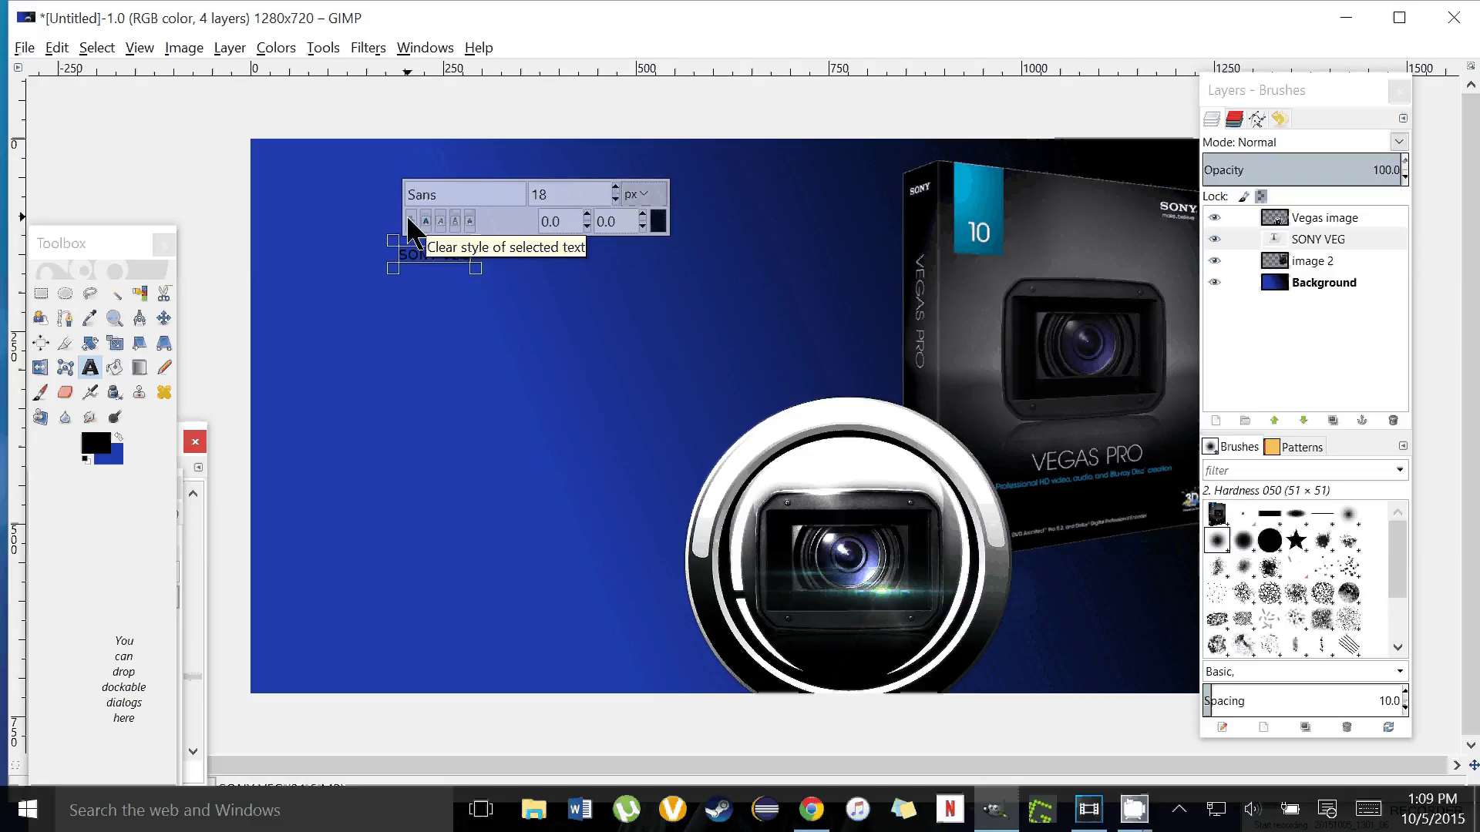
text(AS T)
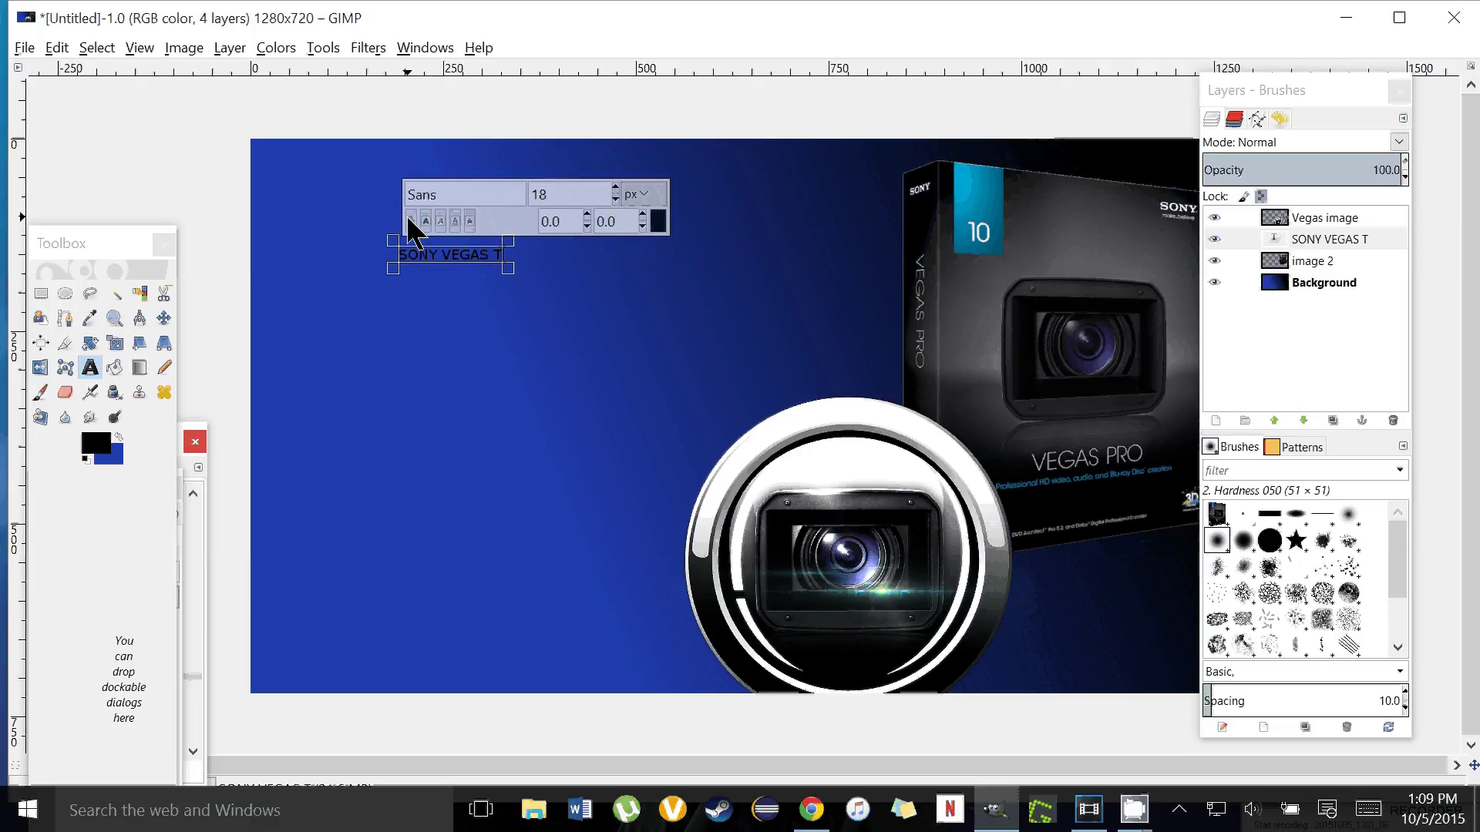
text(UTORIAL)
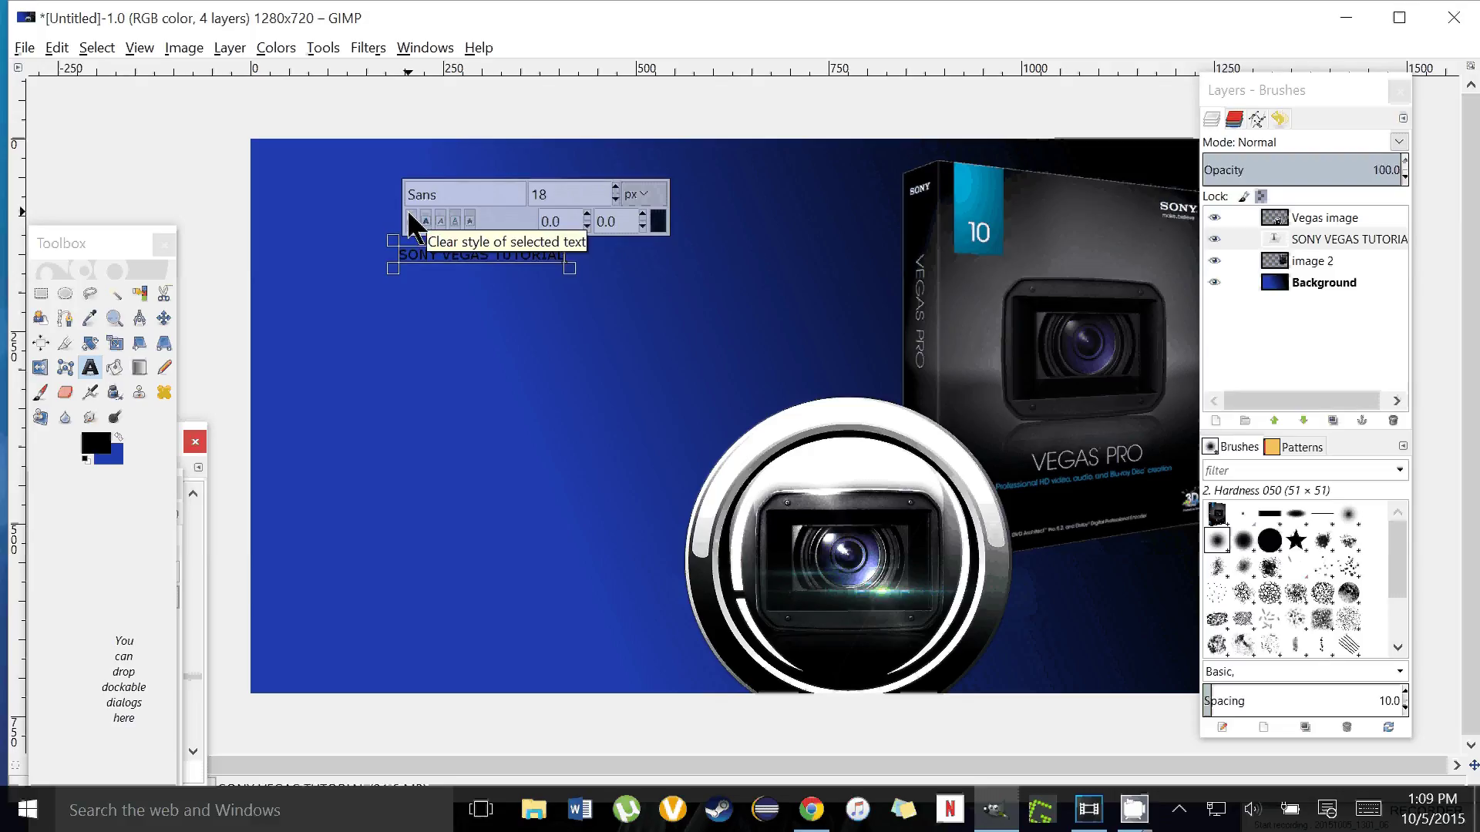
Step: Select the whole "SONY VEGAS TUTORIAL" text and set its font to Patagonia
double_click(465, 255)
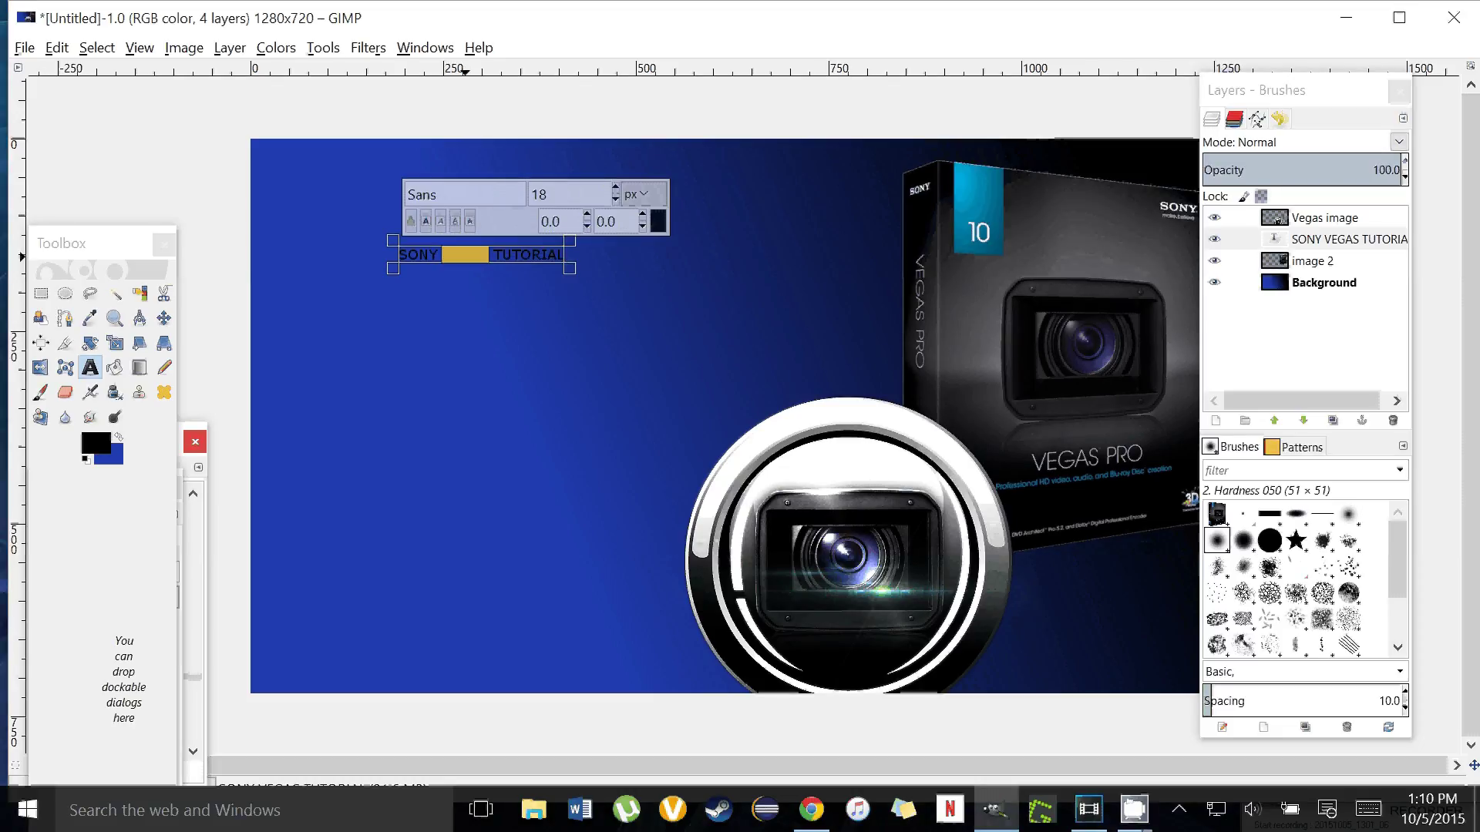
key(ctrl+a)
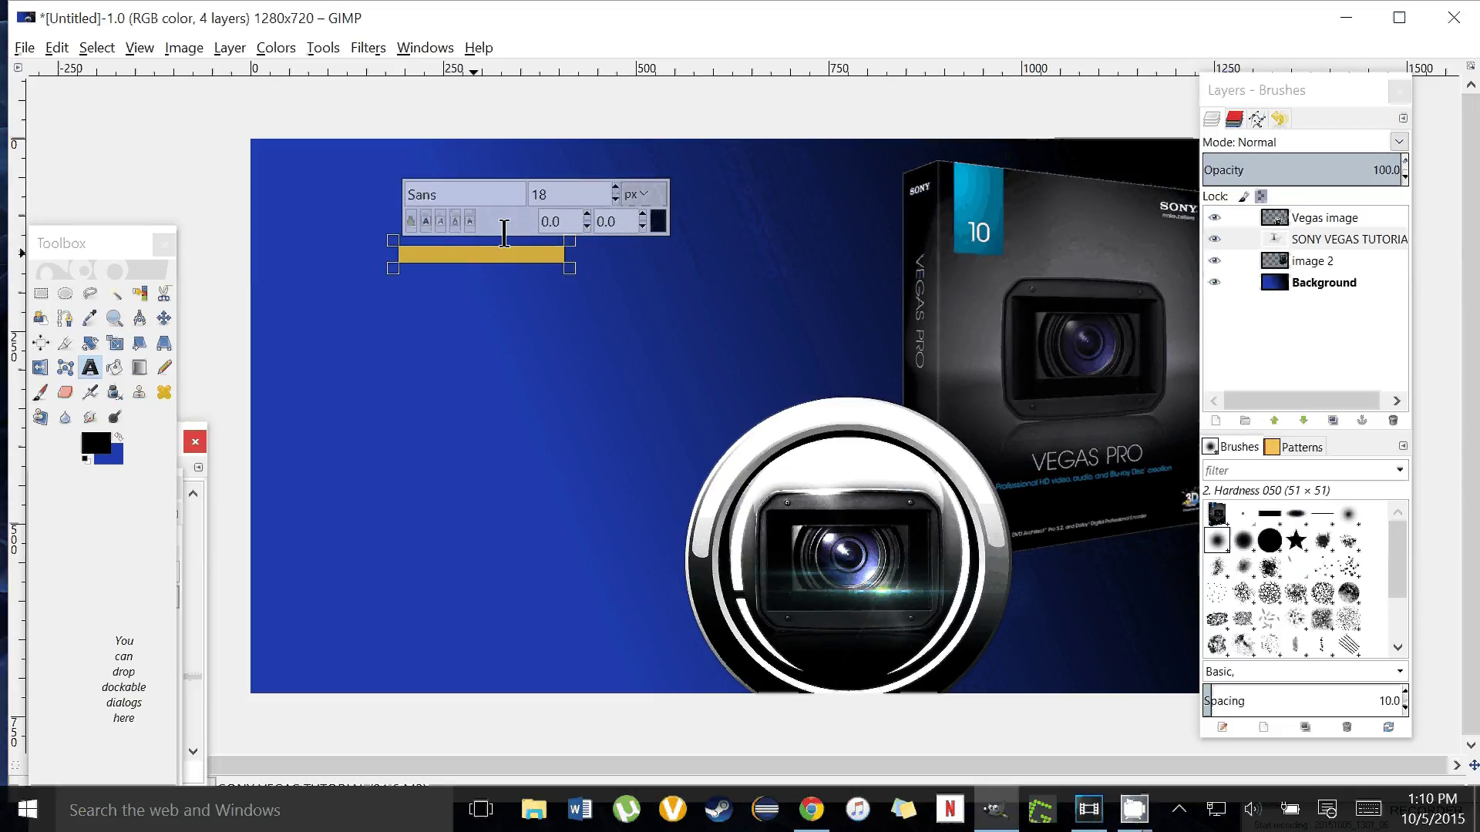
drag(77, 243, 166, 534)
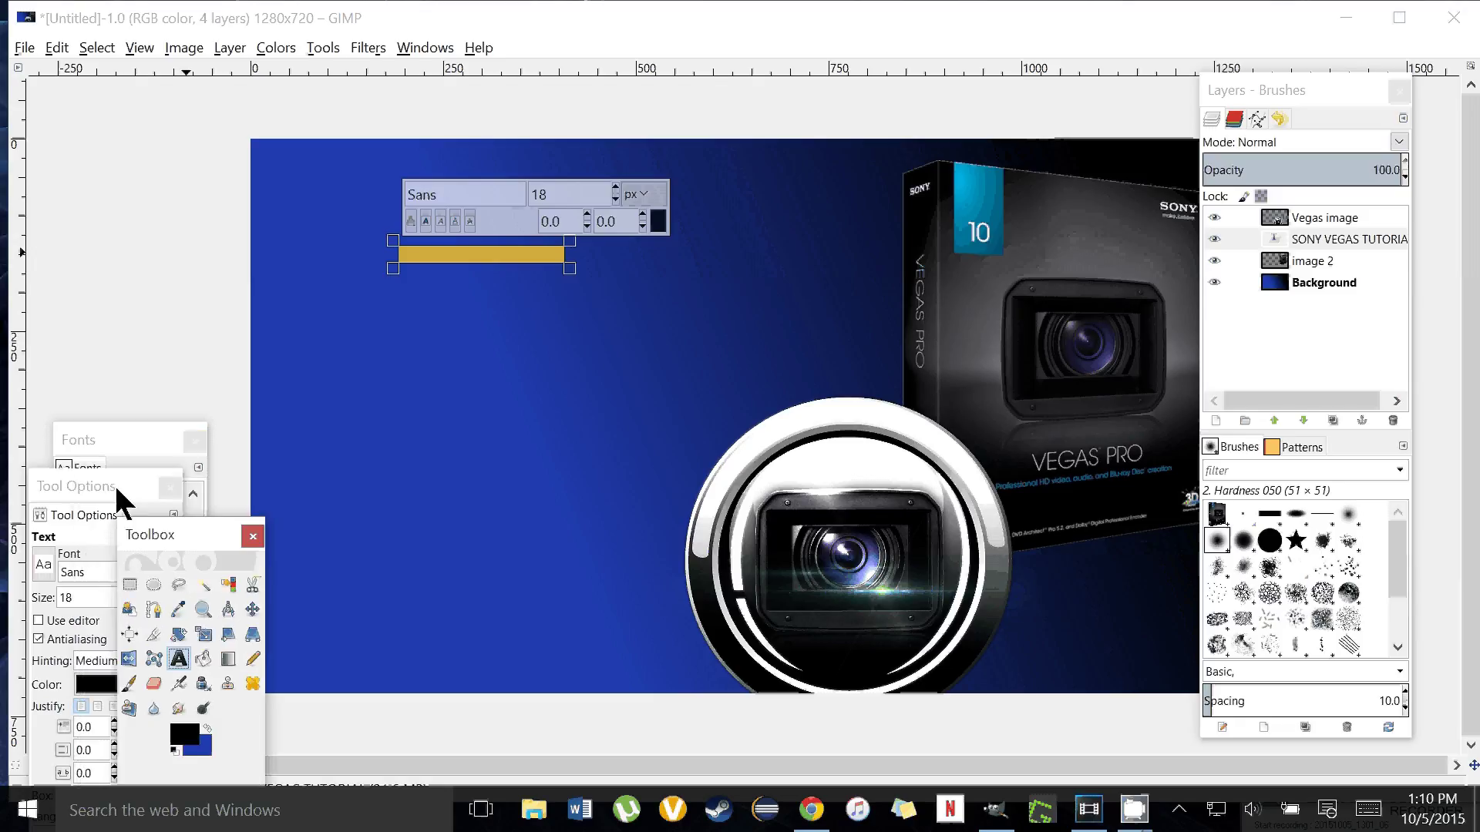
drag(118, 491, 90, 611)
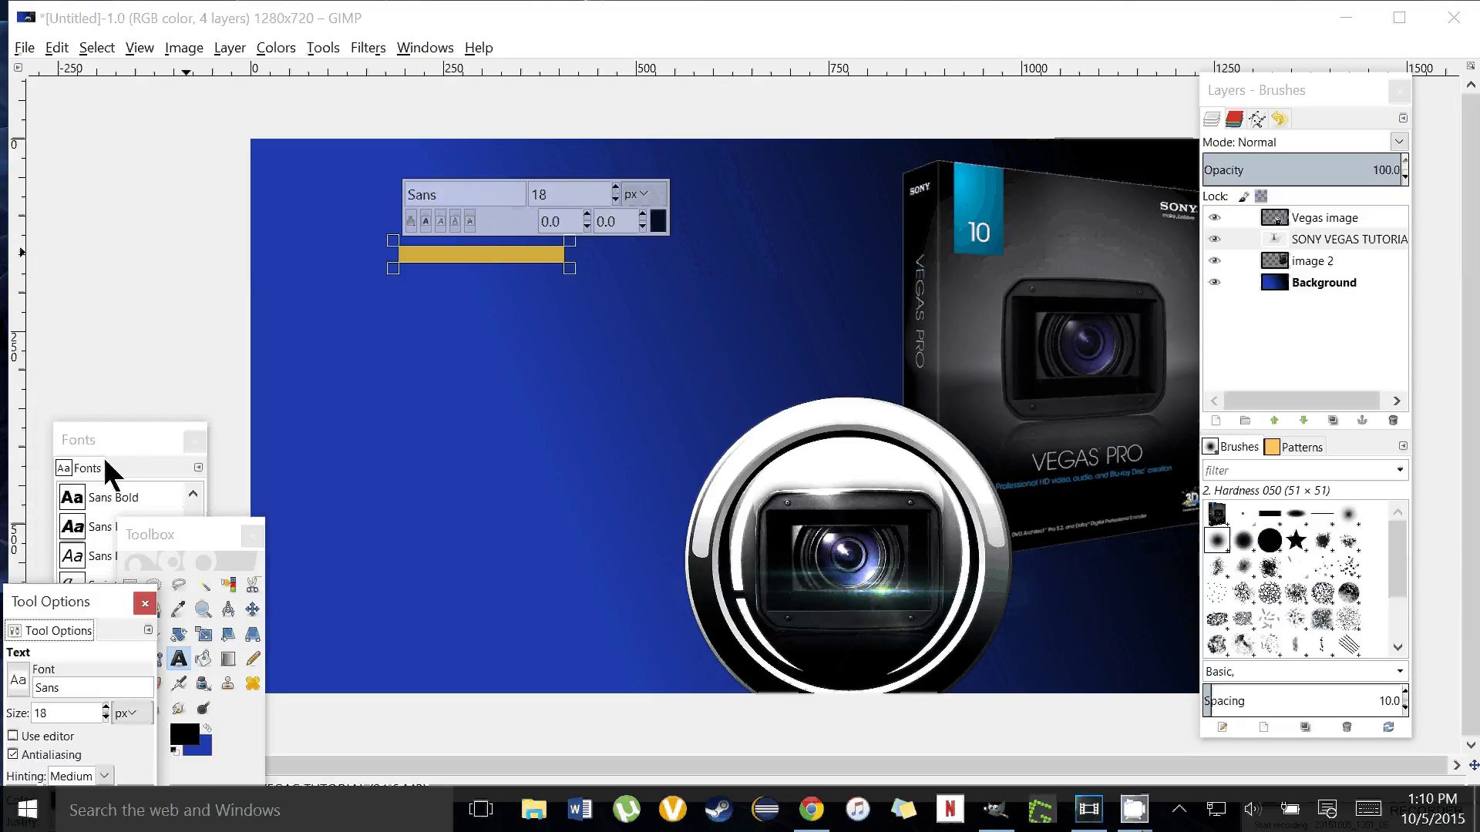
drag(108, 463, 127, 239)
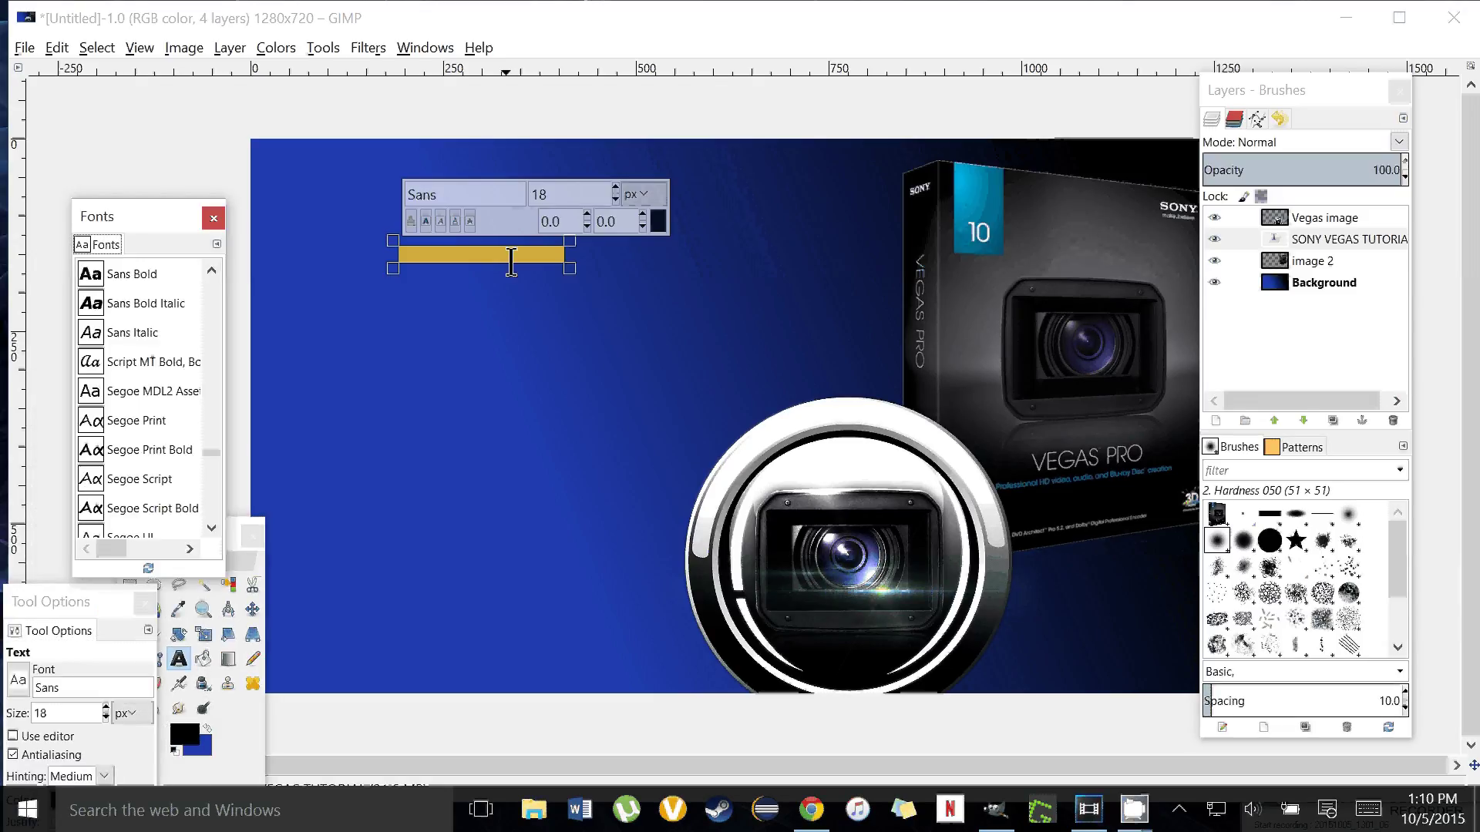
drag(73, 649, 163, 277)
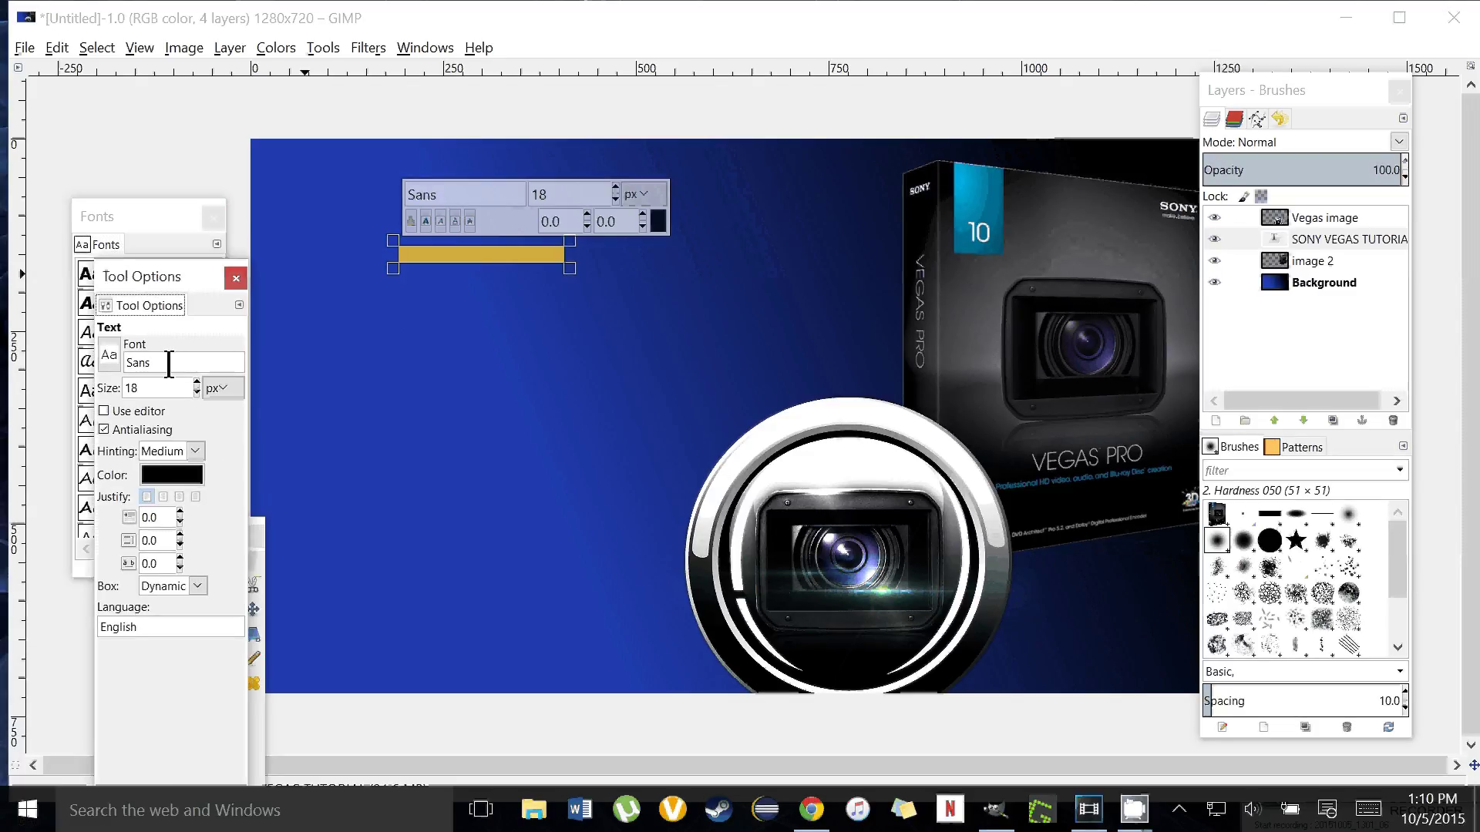
click(108, 353)
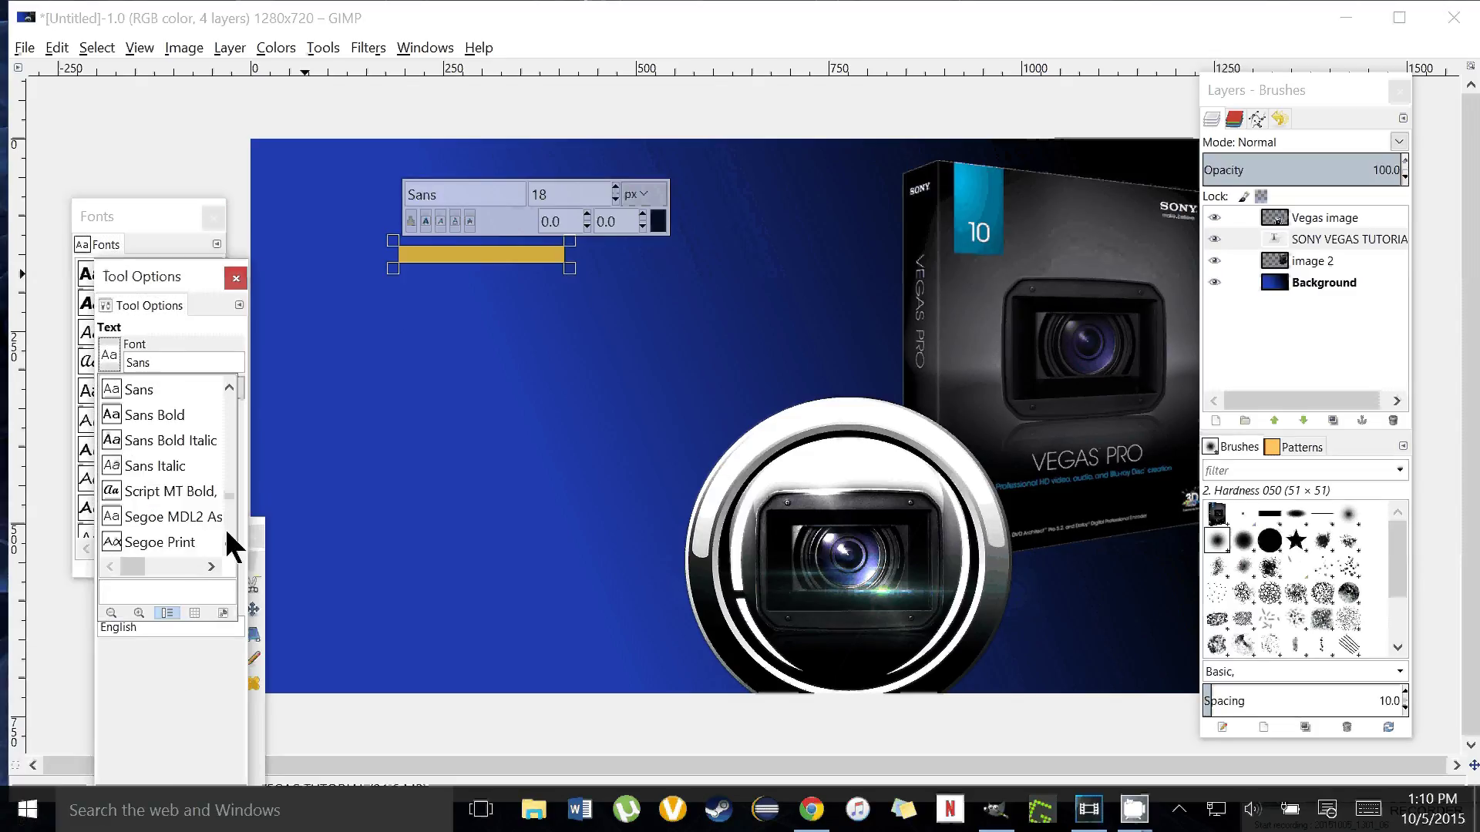
scroll(228, 483, up, 5)
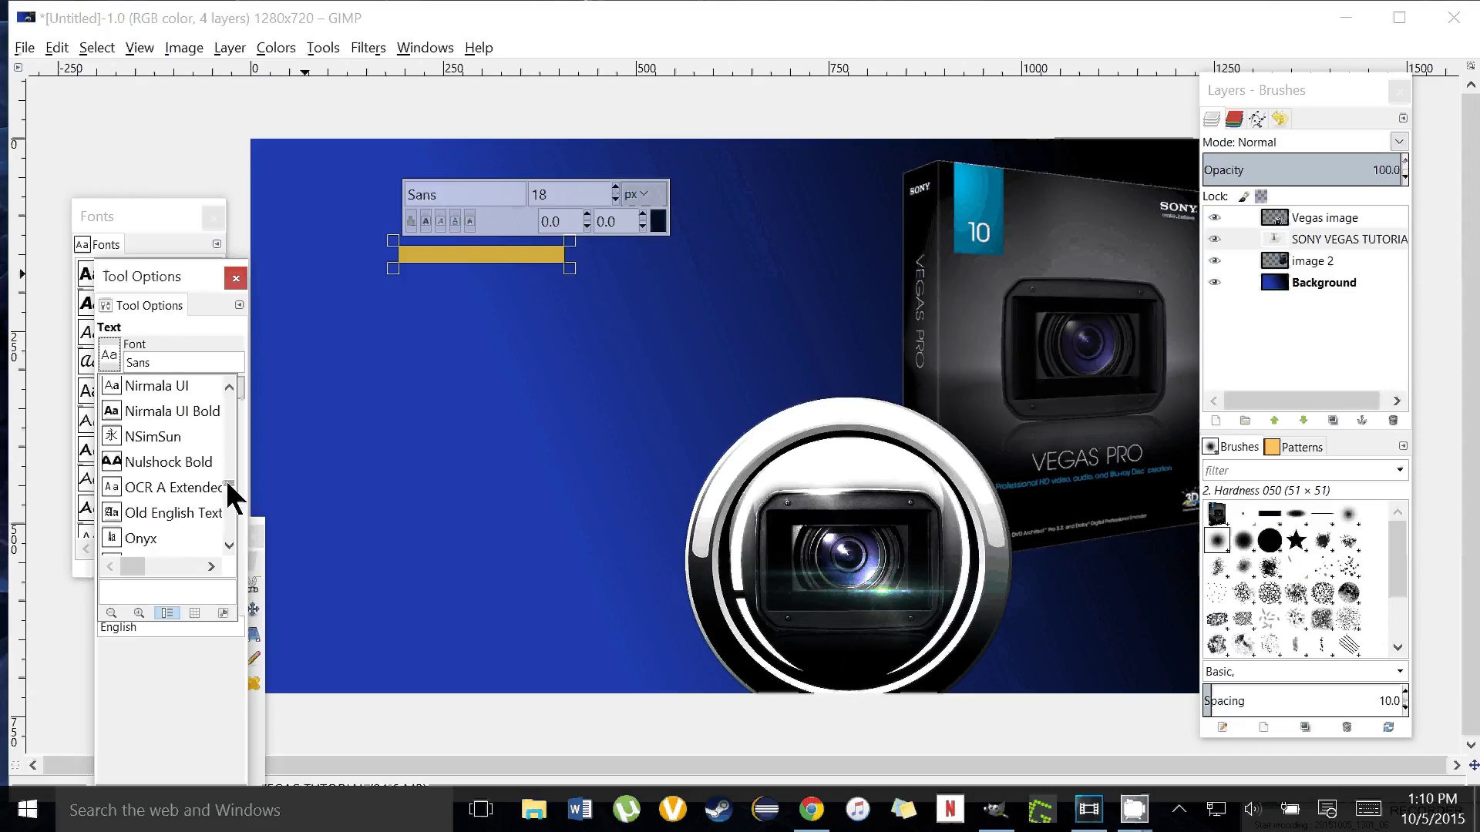
drag(227, 482, 225, 488)
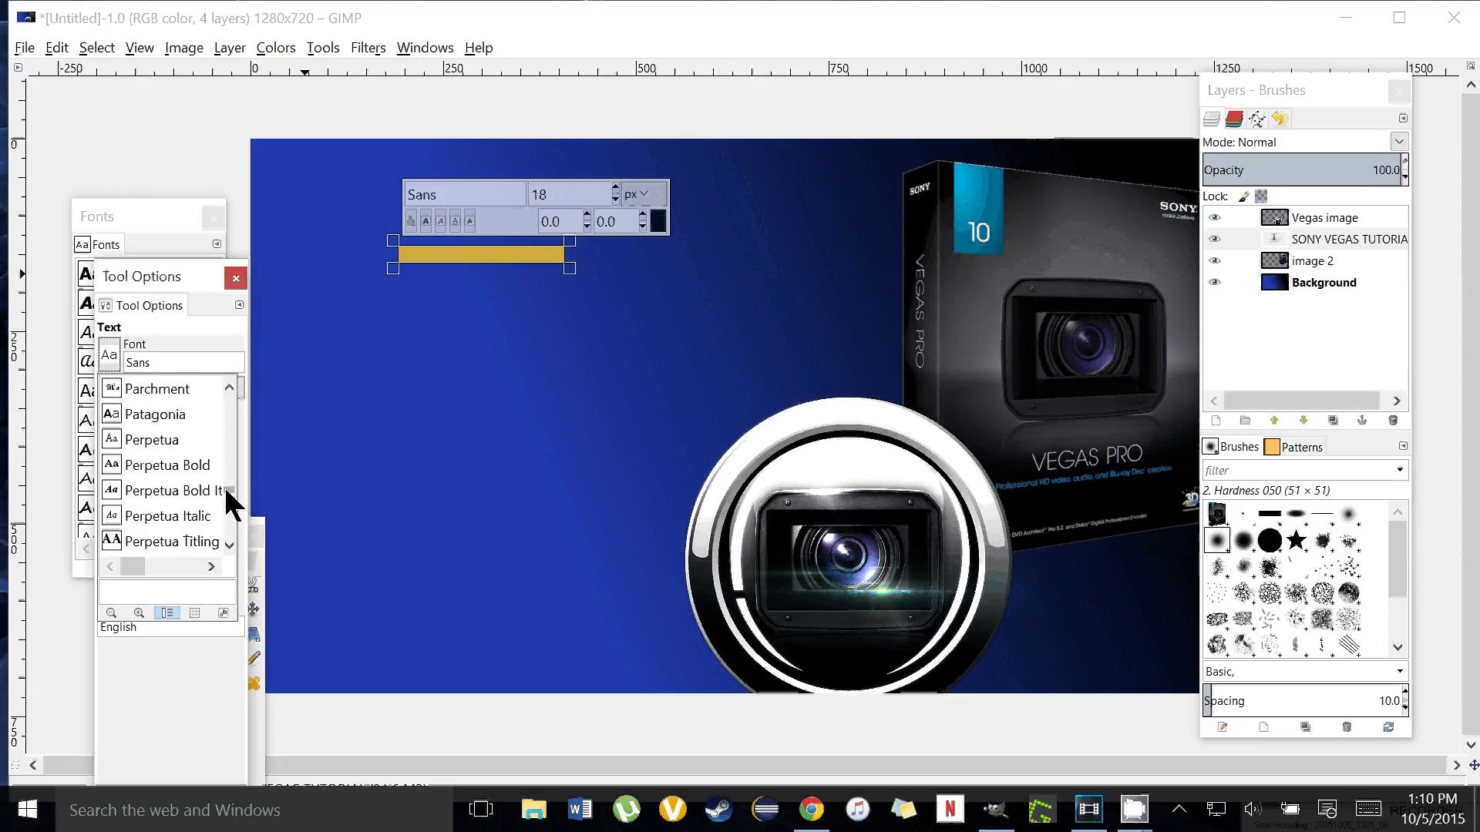
click(157, 416)
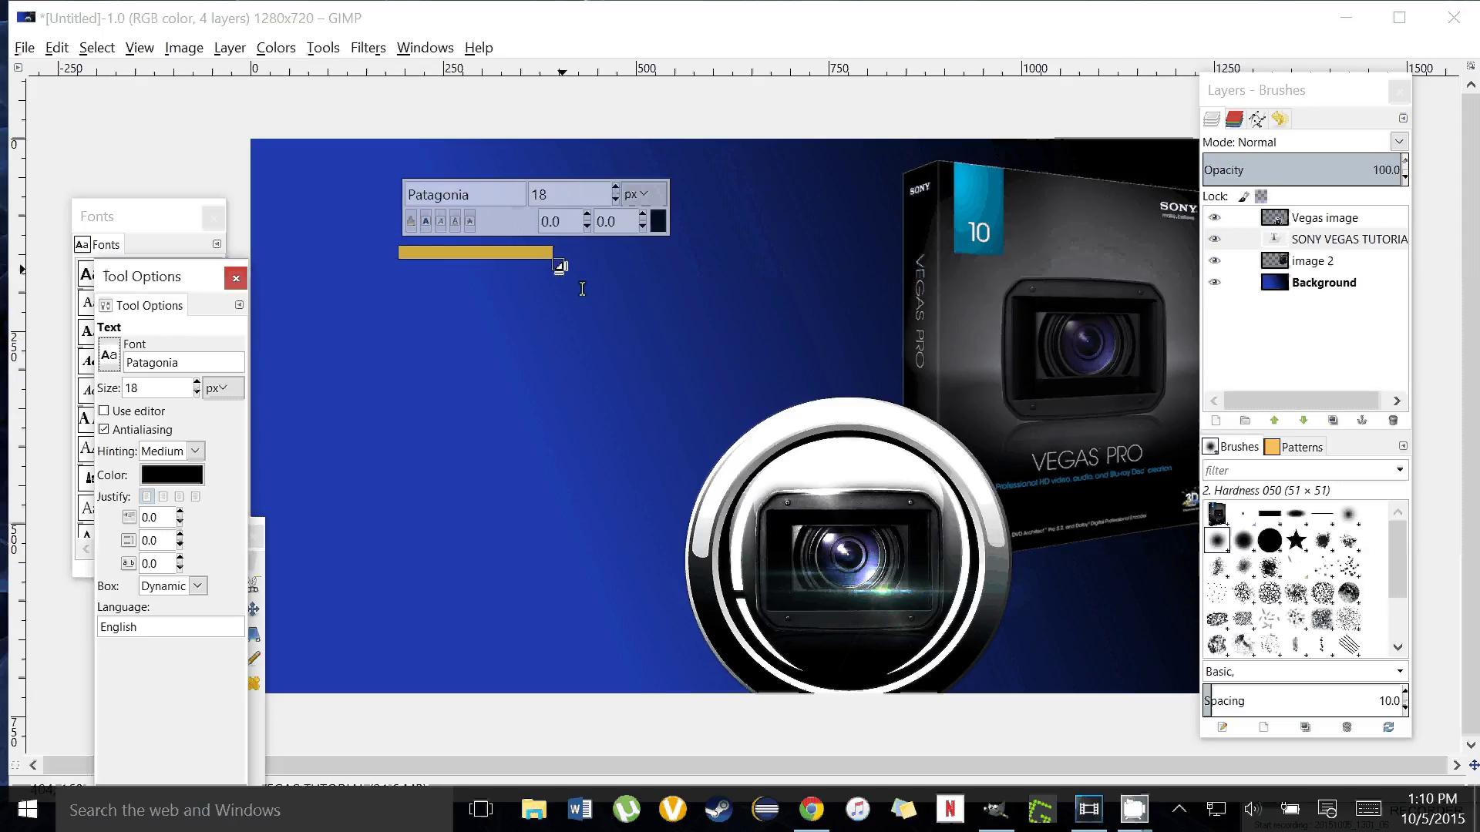
Step: Enlarge the text box from the canvas's upper-left corner across to the box image and set the text size to 182 px
drag(560, 266, 605, 306)
drag(774, 514, 1045, 639)
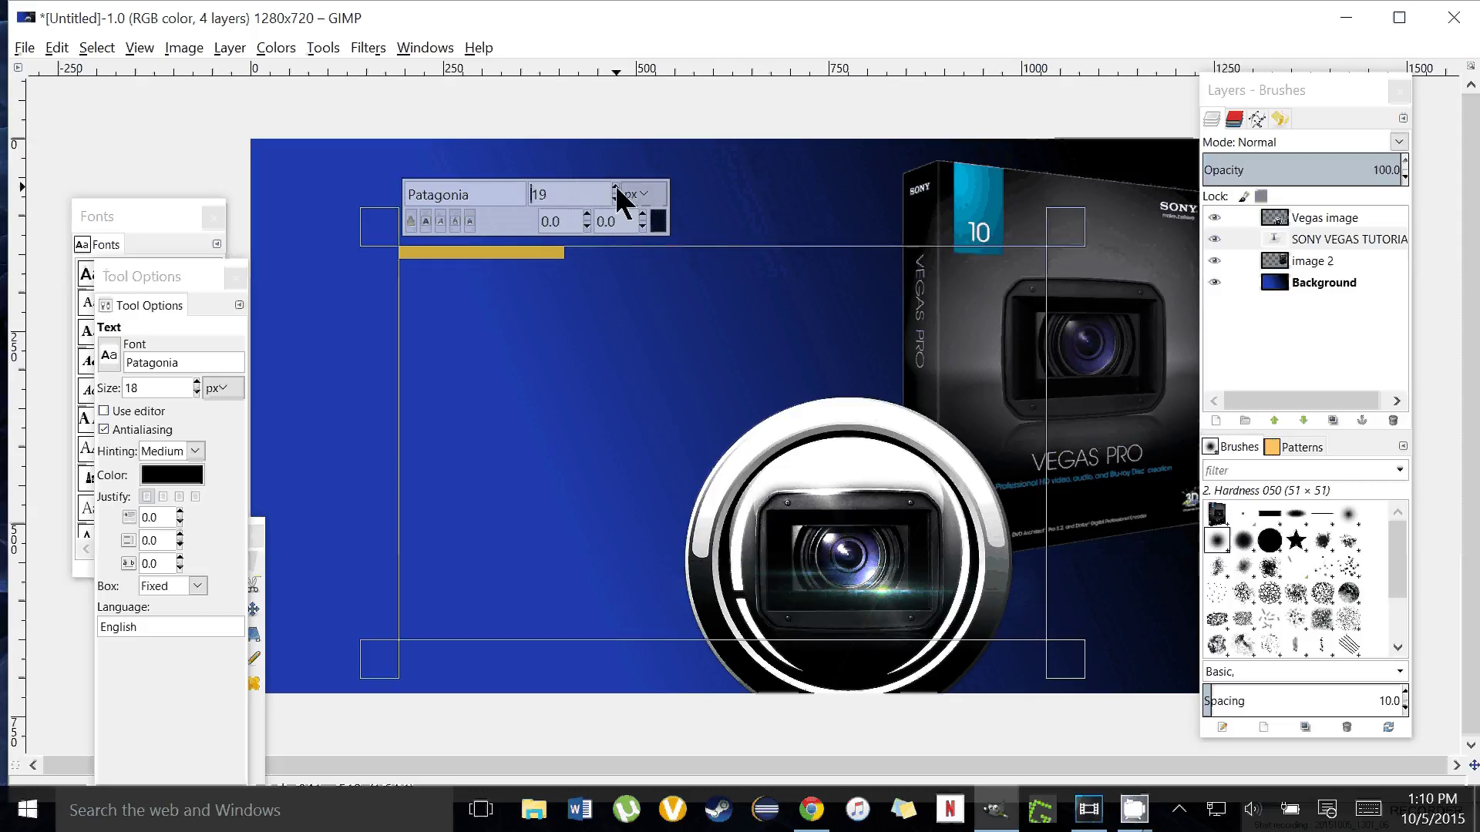
scroll(613, 185, up, 20)
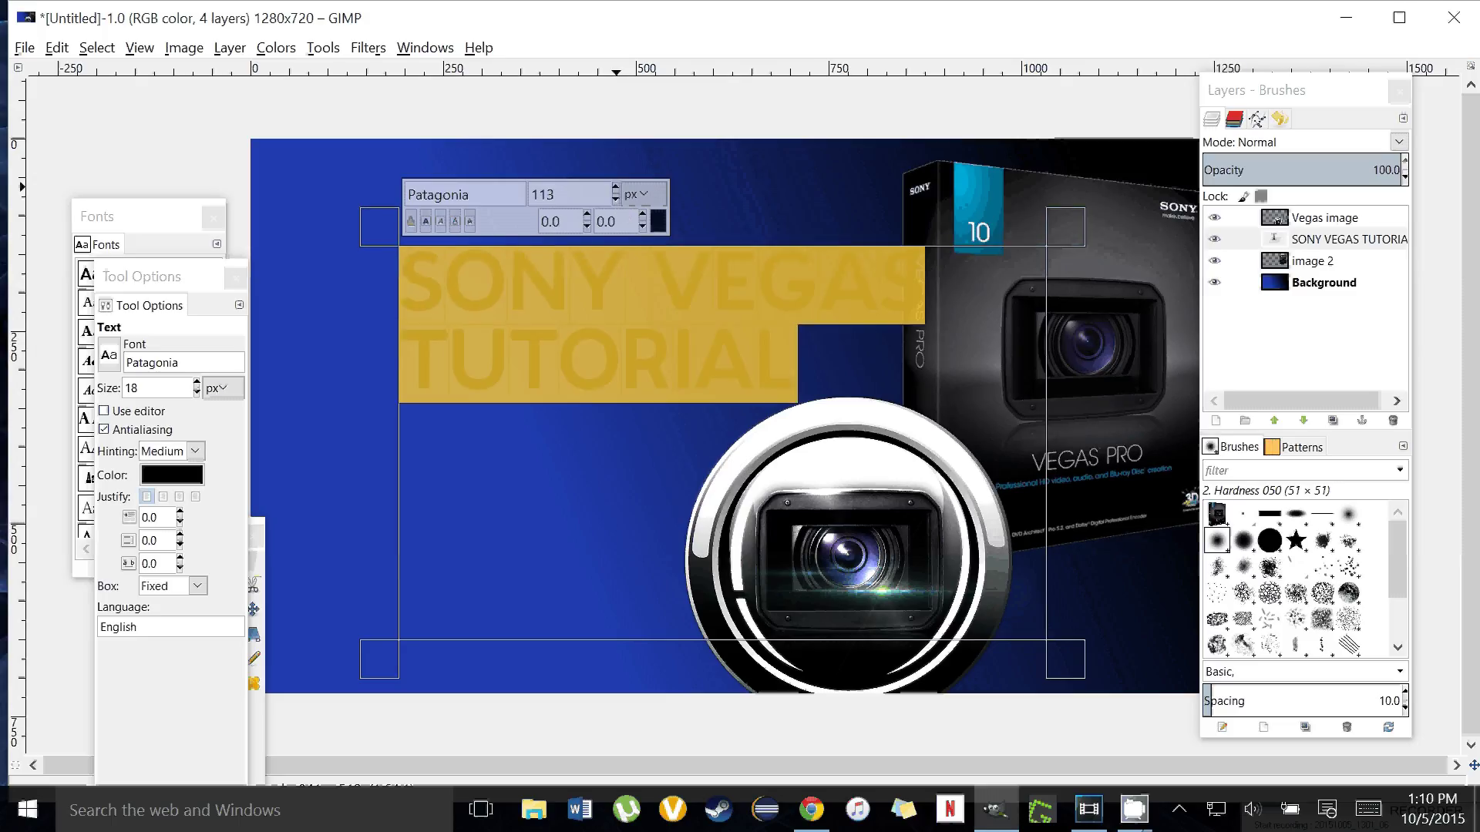
scroll(614, 190, up, 20)
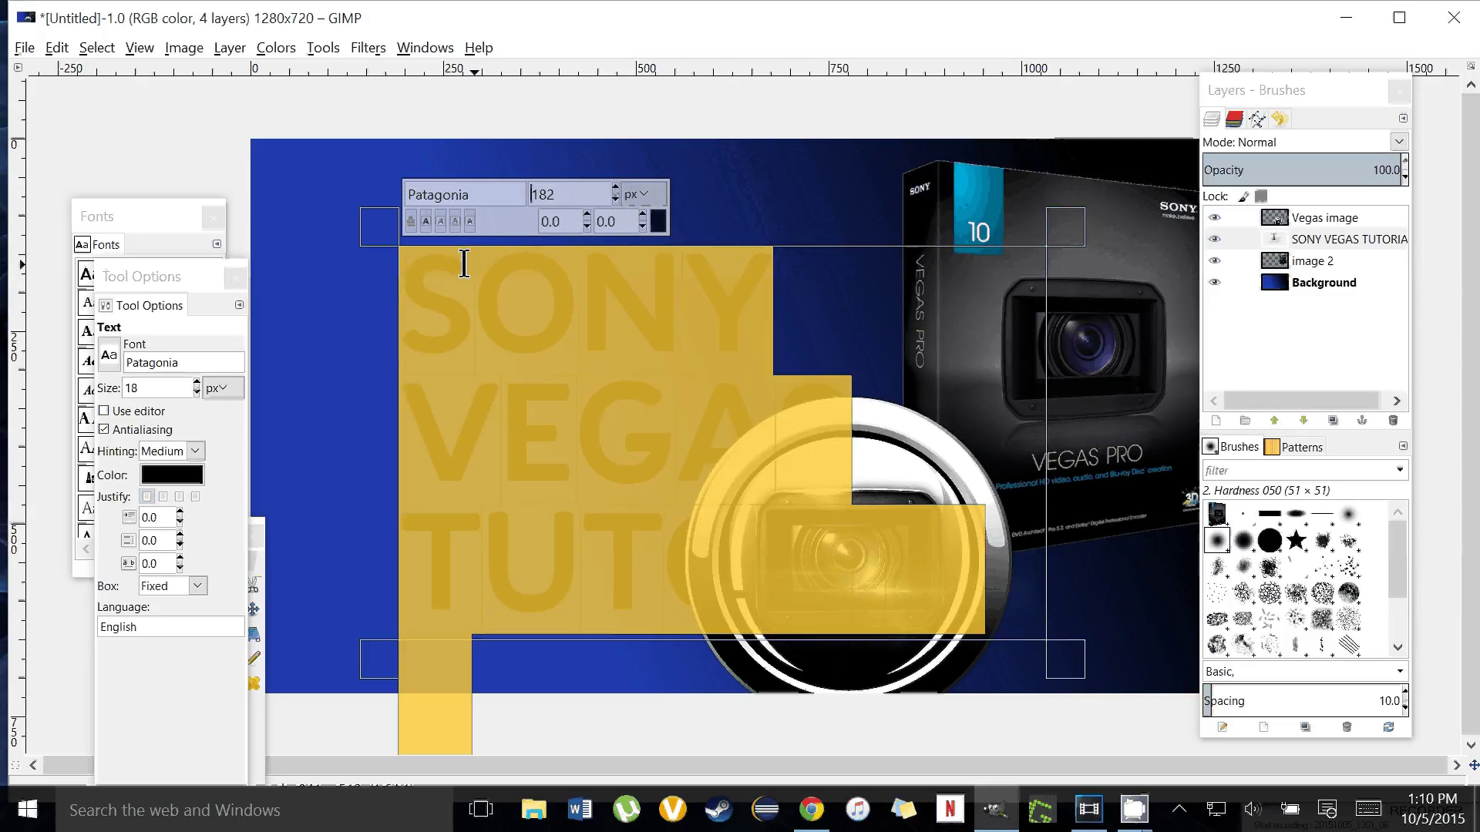
drag(394, 242, 248, 144)
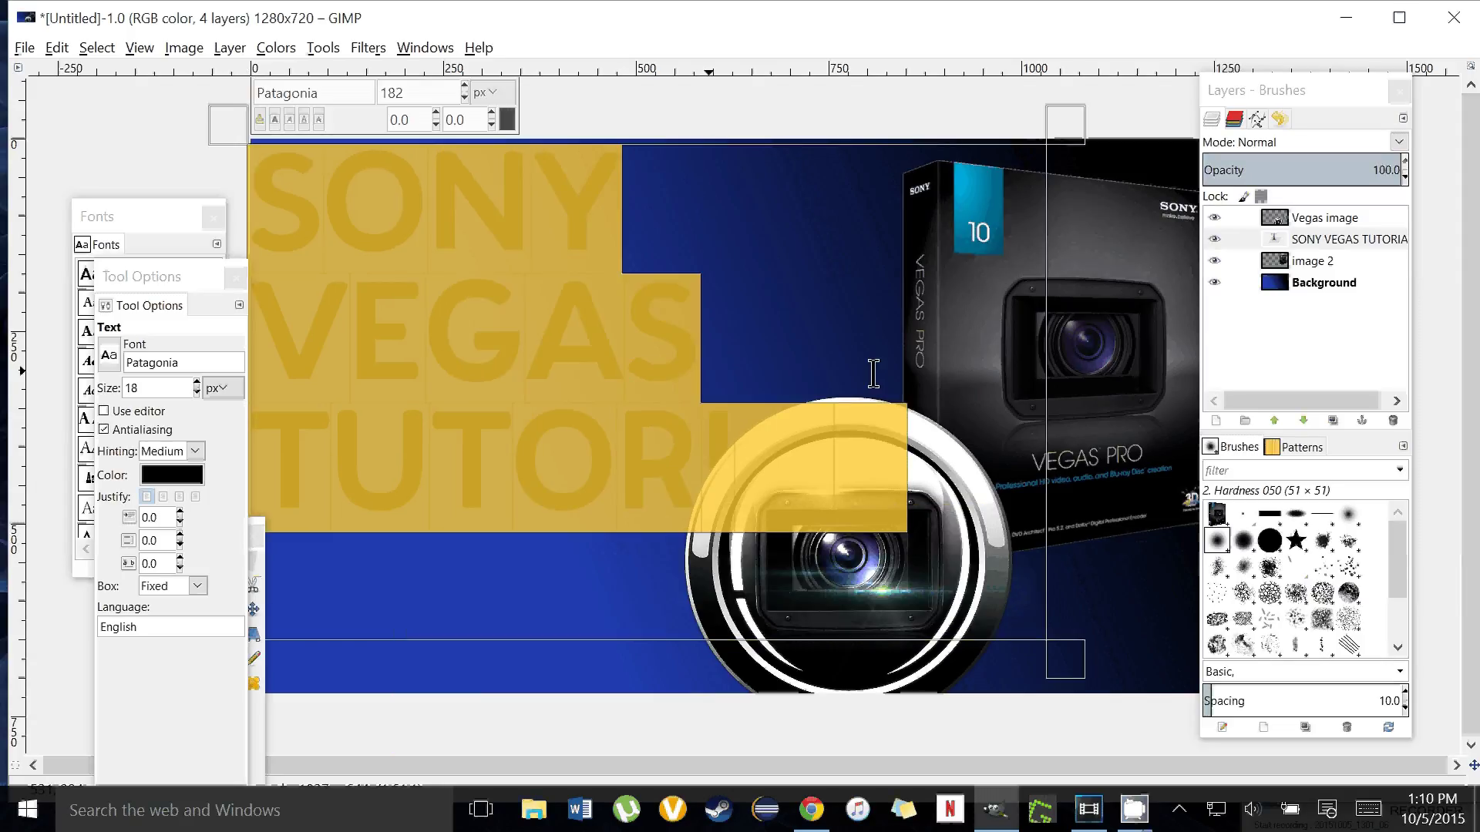
Step: Set the color of the "SONY VEGAS TUTORIAL" text to the near-white fbf6ff
click(189, 477)
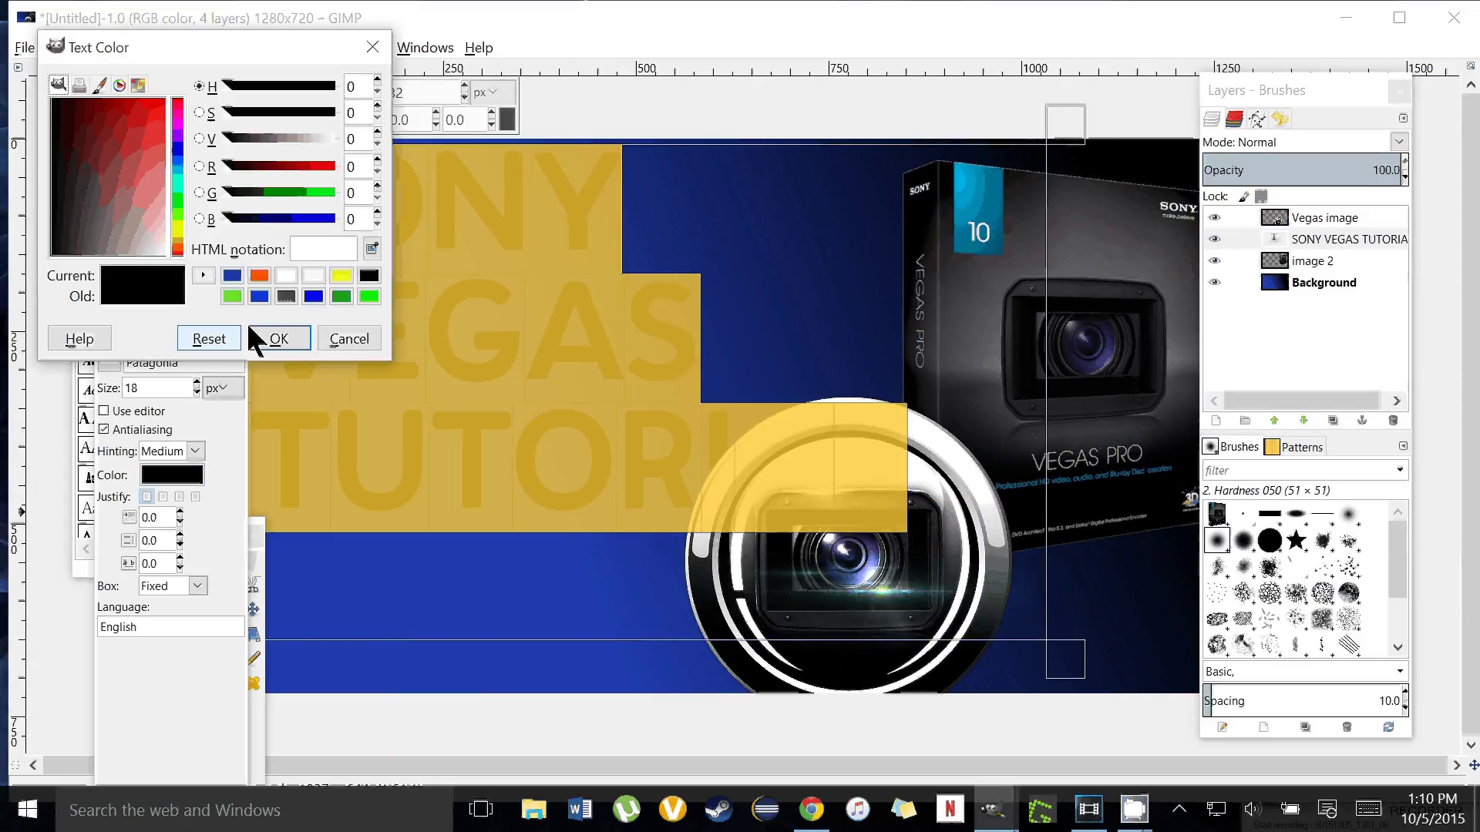
click(313, 275)
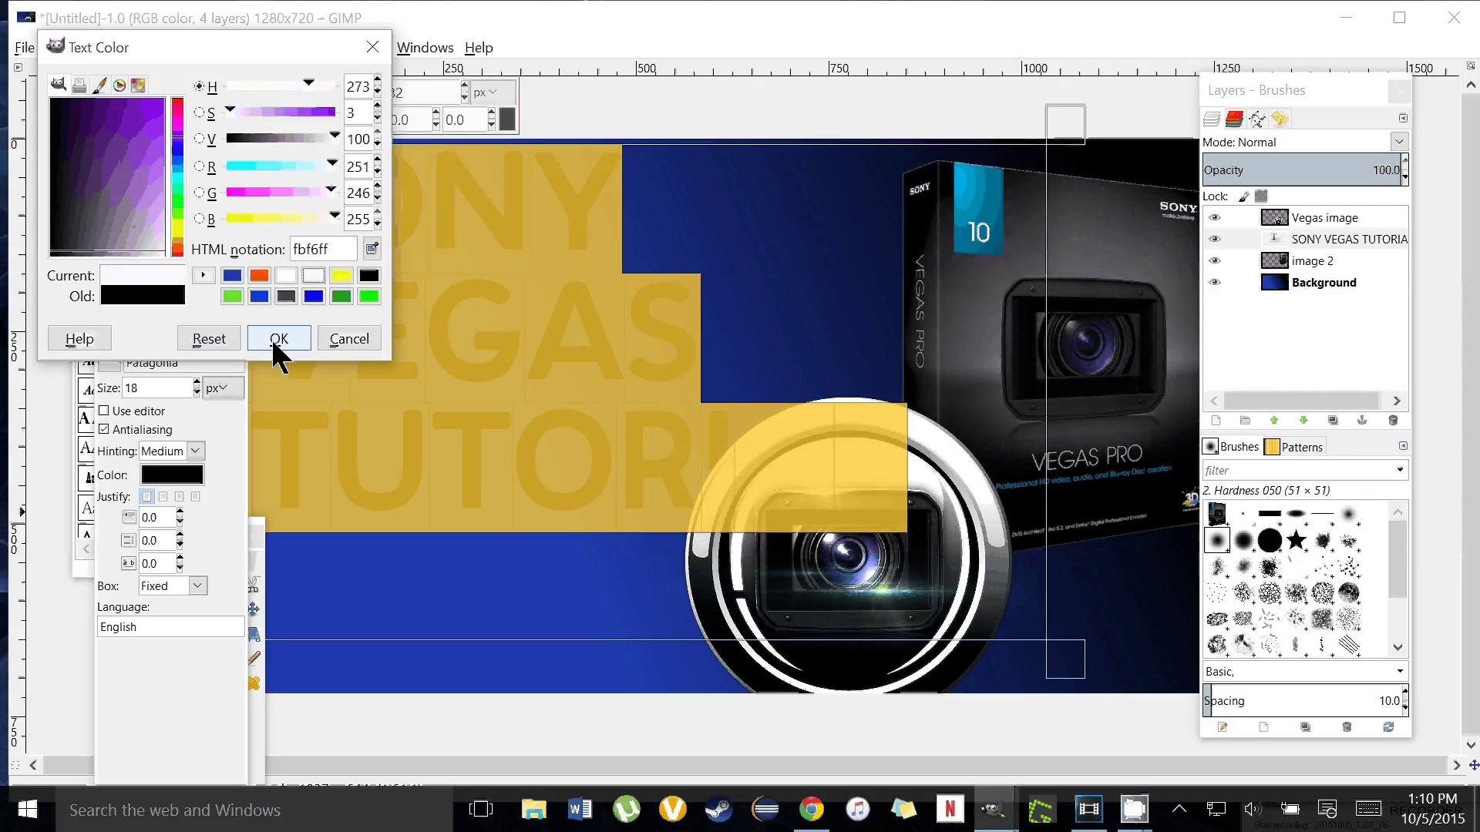
click(278, 340)
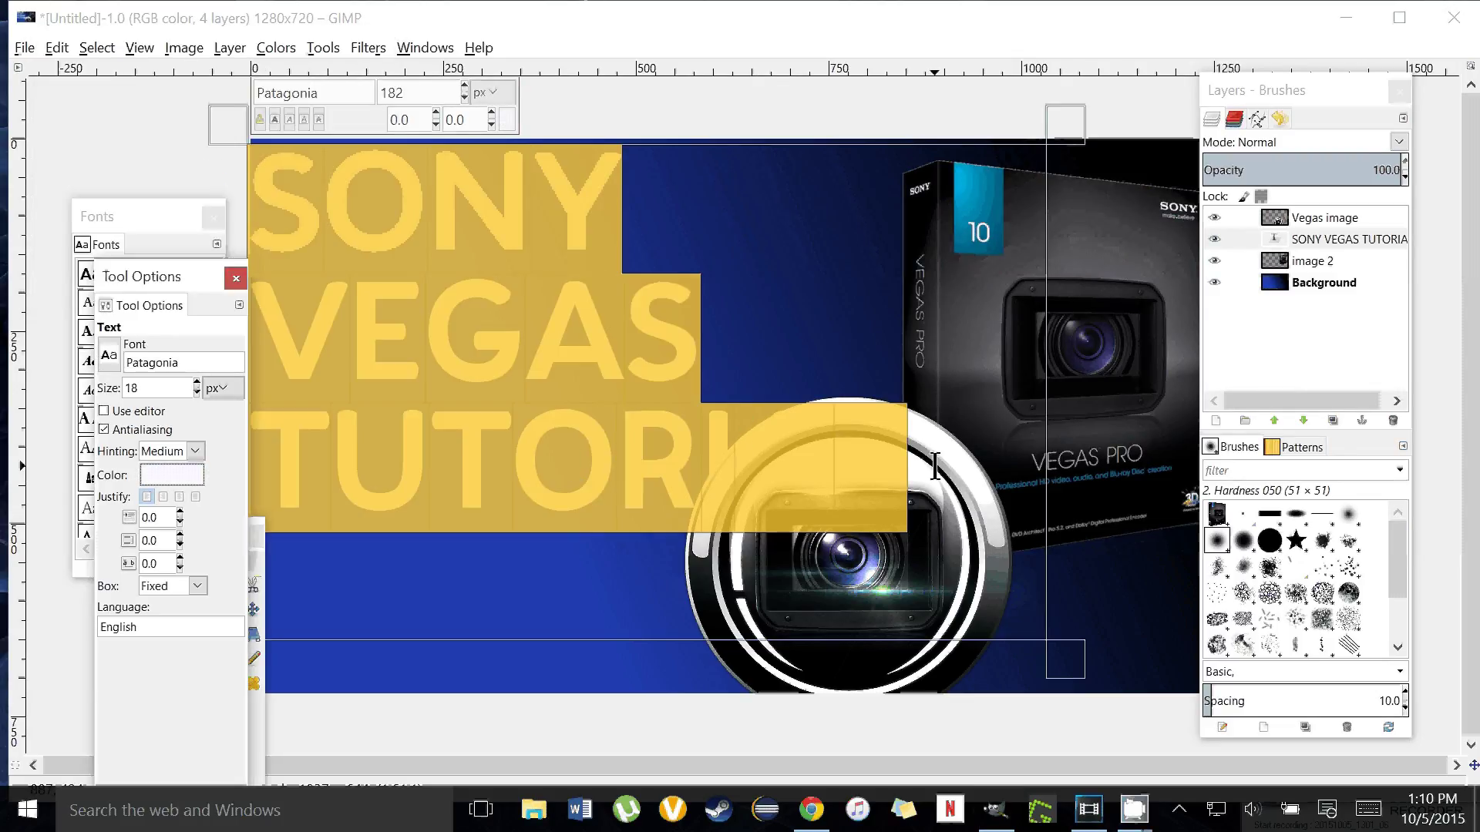
Step: Raise the "SONY VEGAS TUTORIAL" text layer above the "Vegas image" layer so the text sits in front of the logo
click(1308, 240)
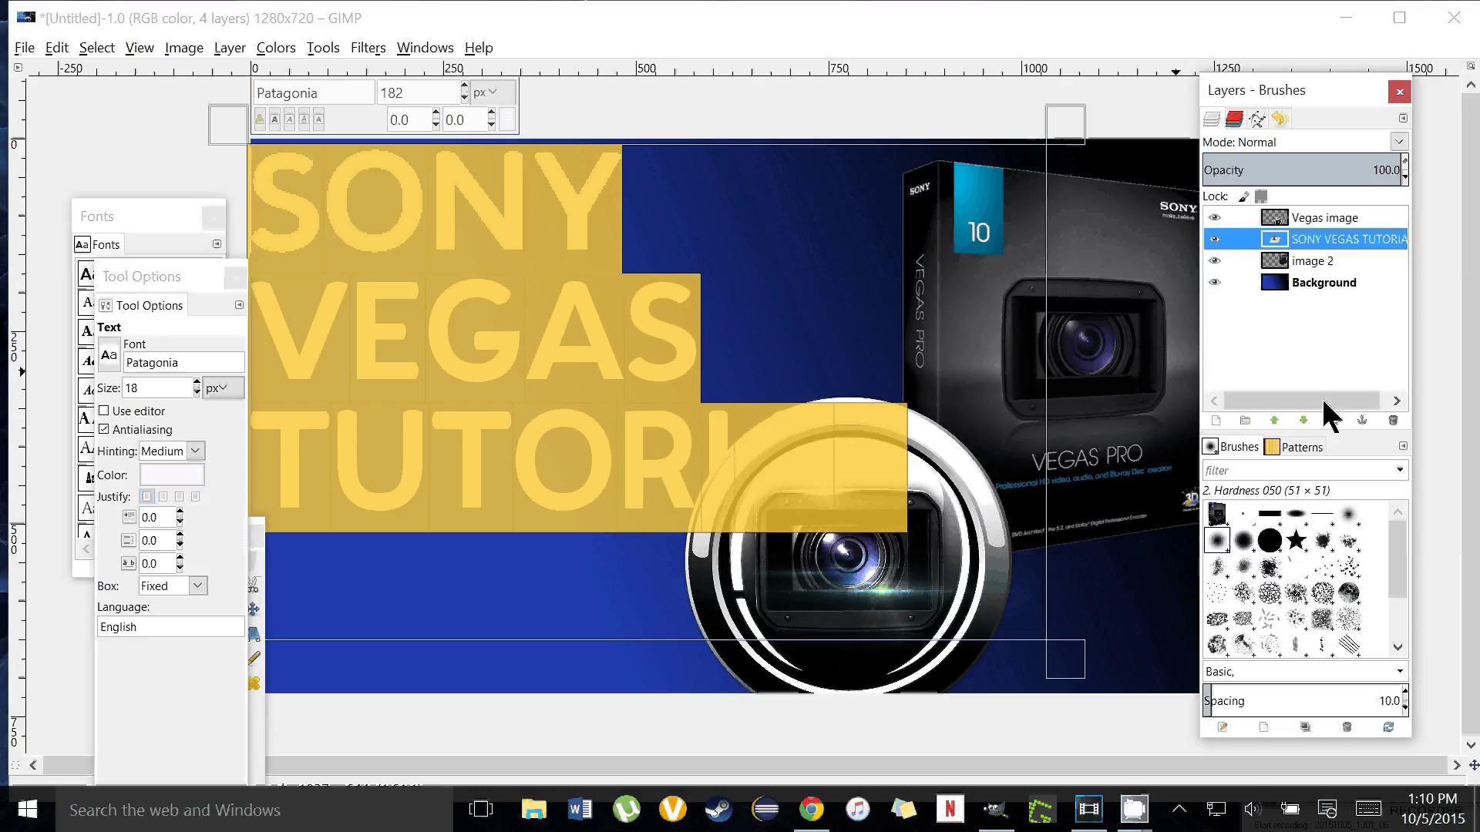
click(1275, 420)
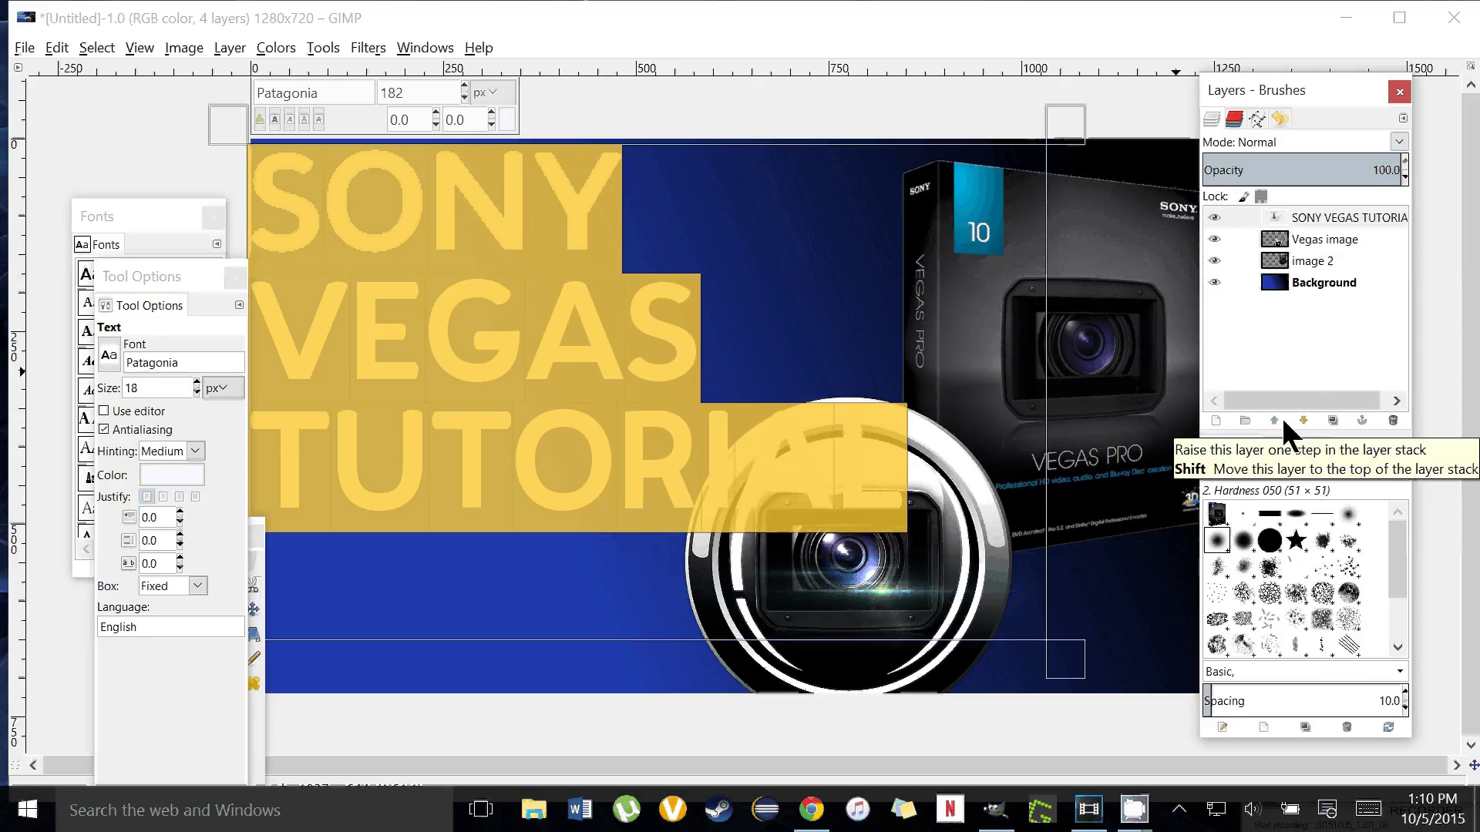
click(572, 353)
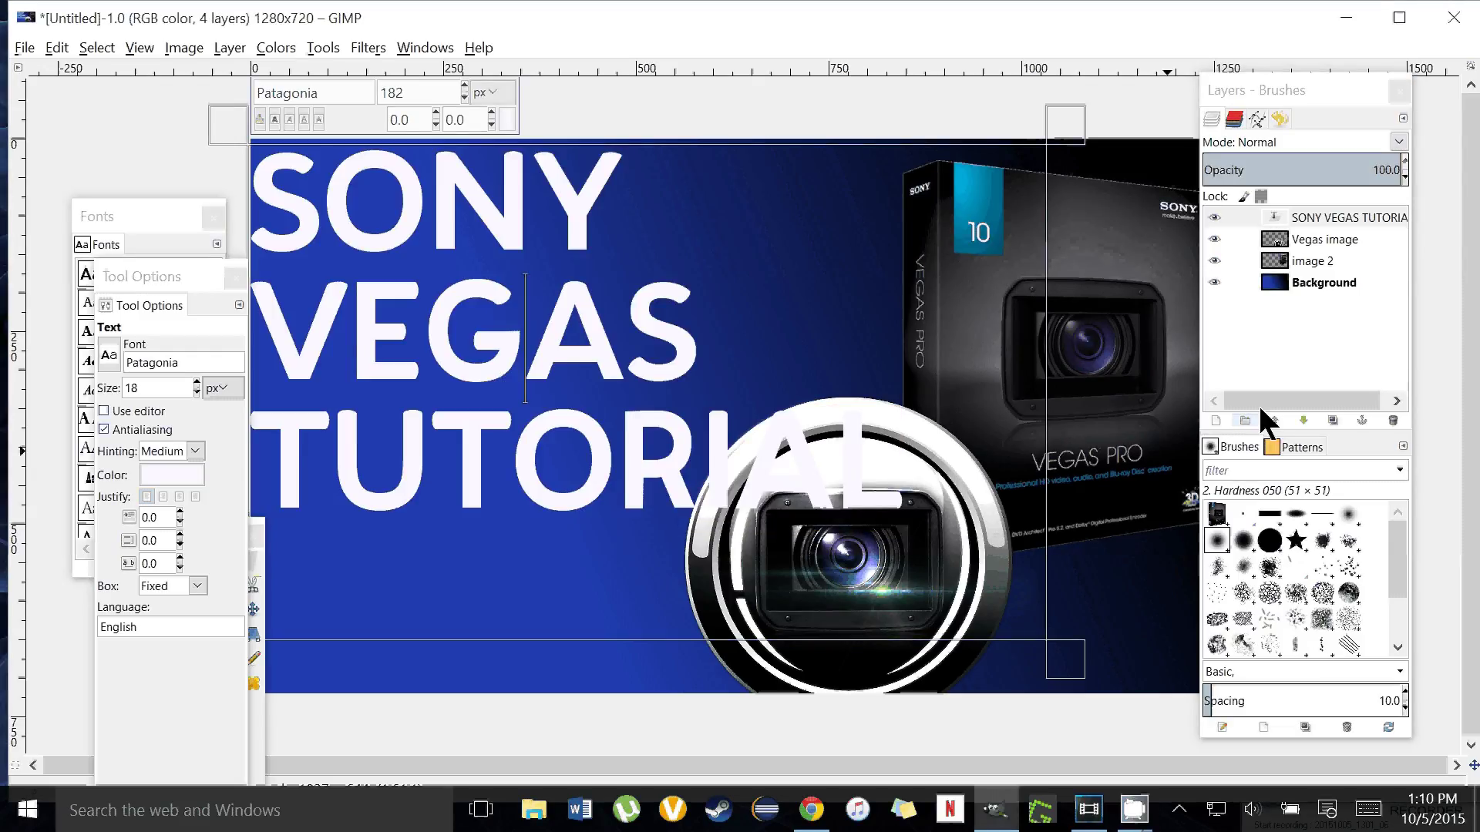
Step: Select the whole "SONY VEGAS TUTORIAL" text, set its color to black and make it italic
triple_click(525, 339)
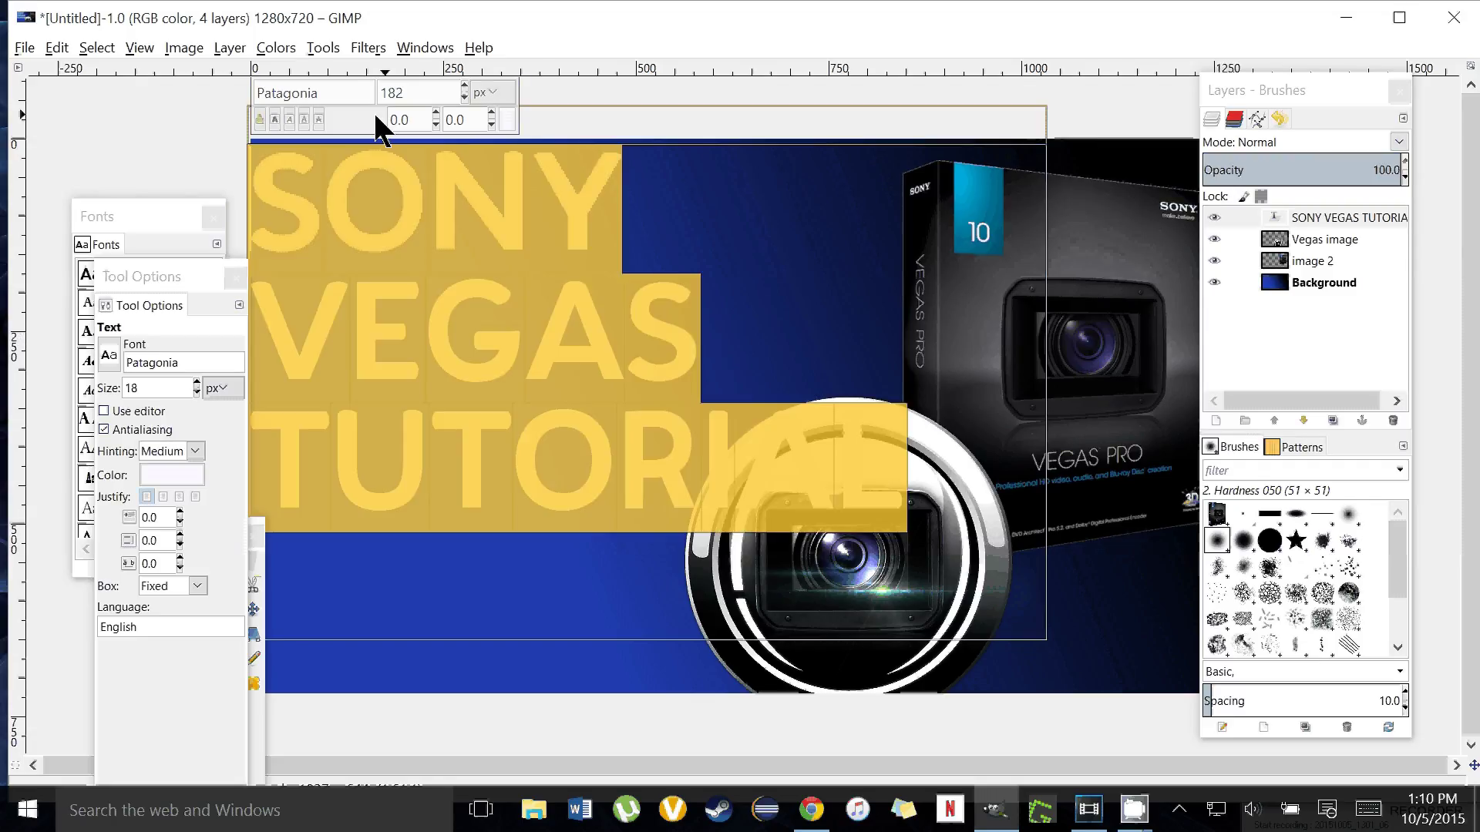
click(161, 476)
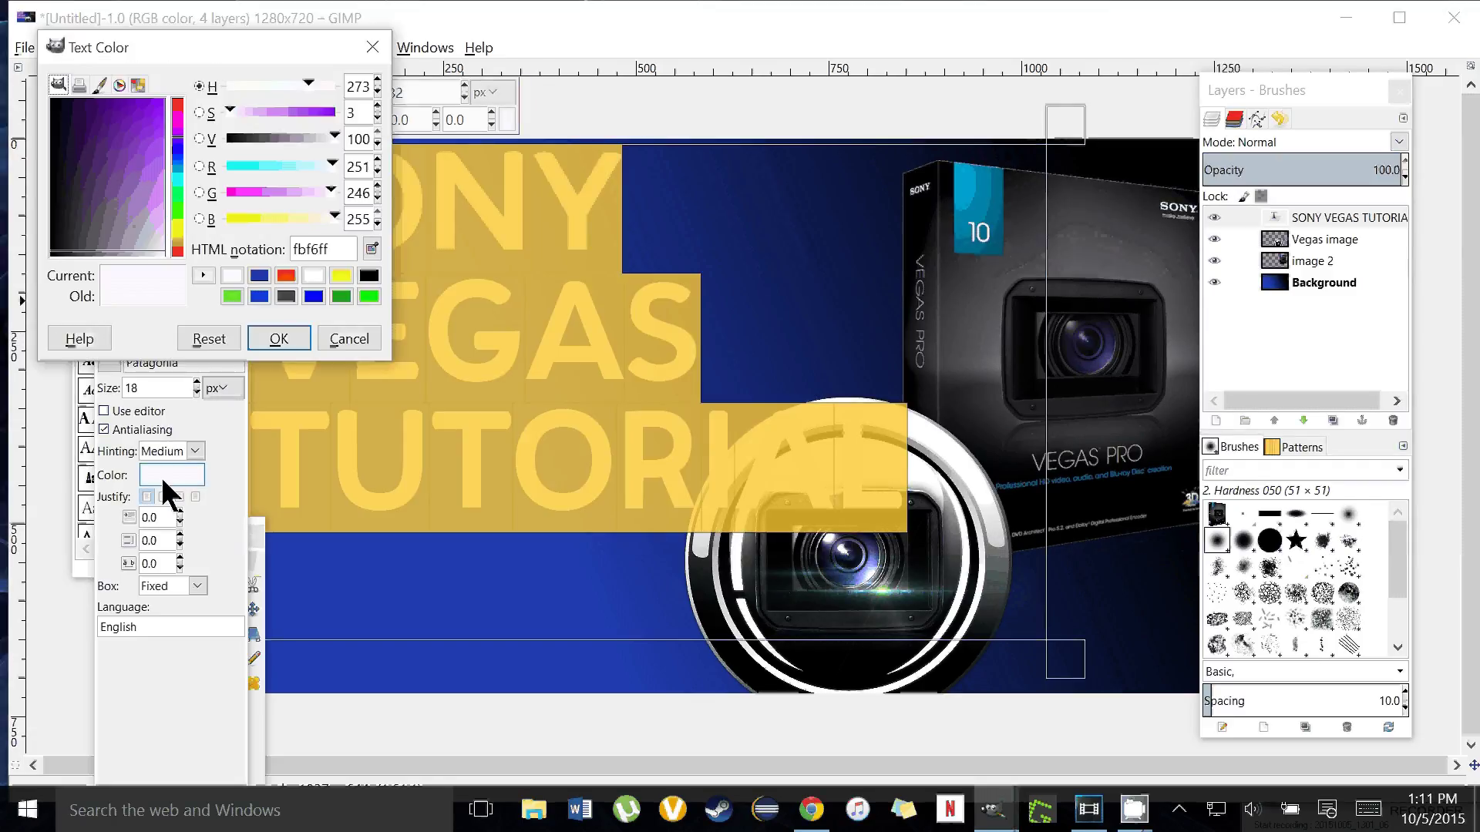
click(369, 276)
click(278, 339)
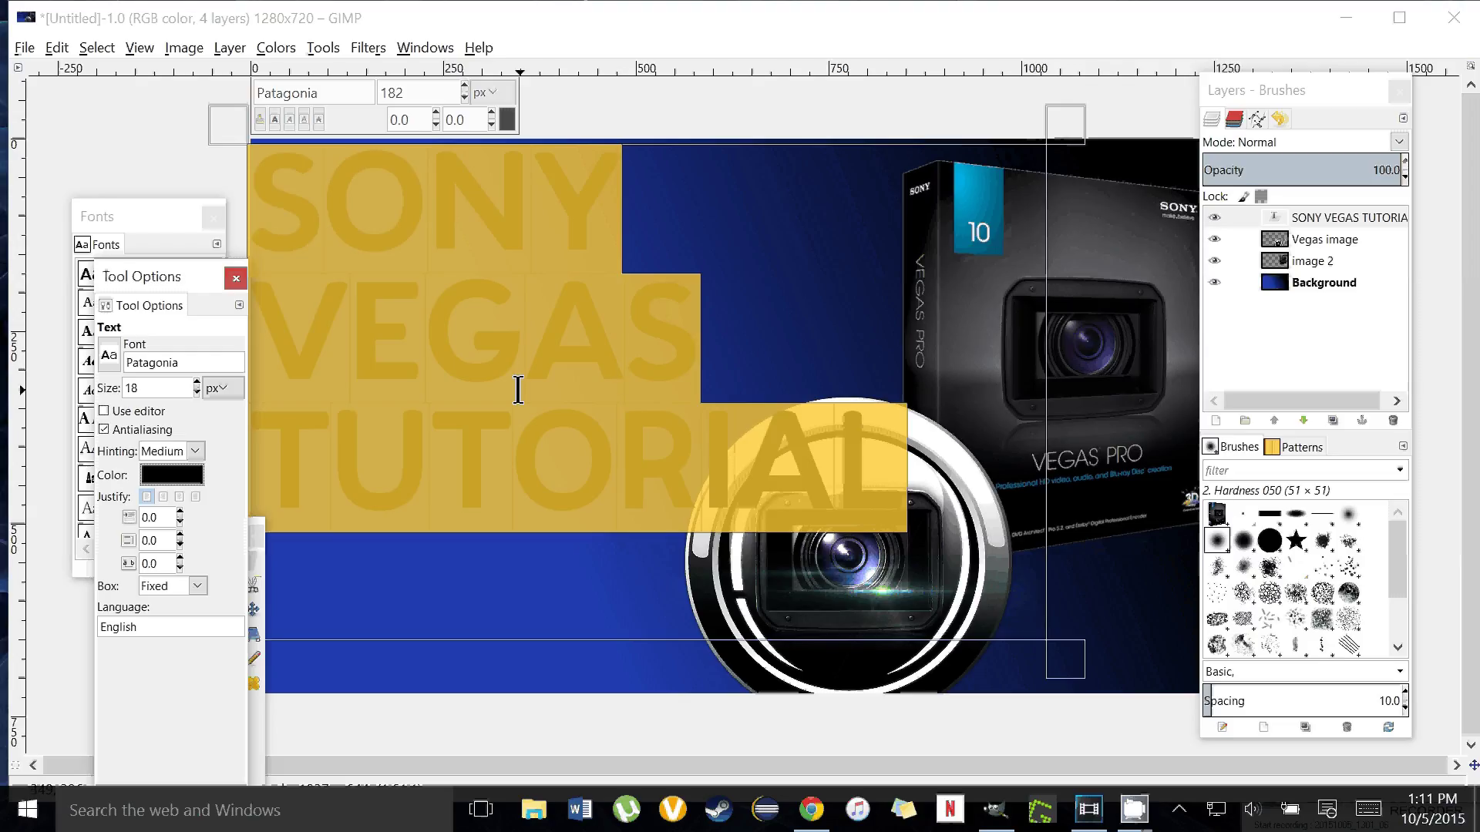
click(278, 119)
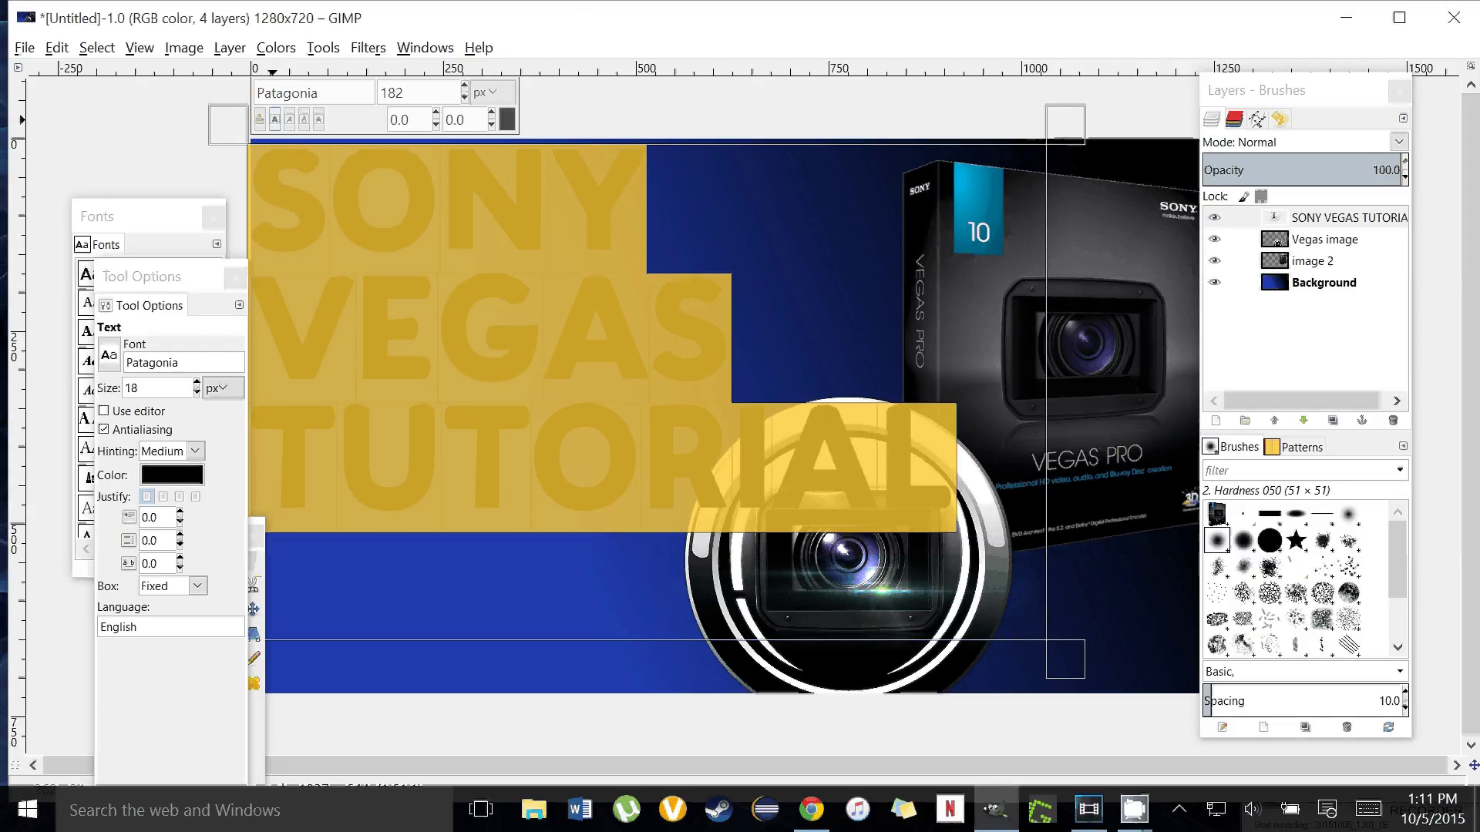
click(282, 120)
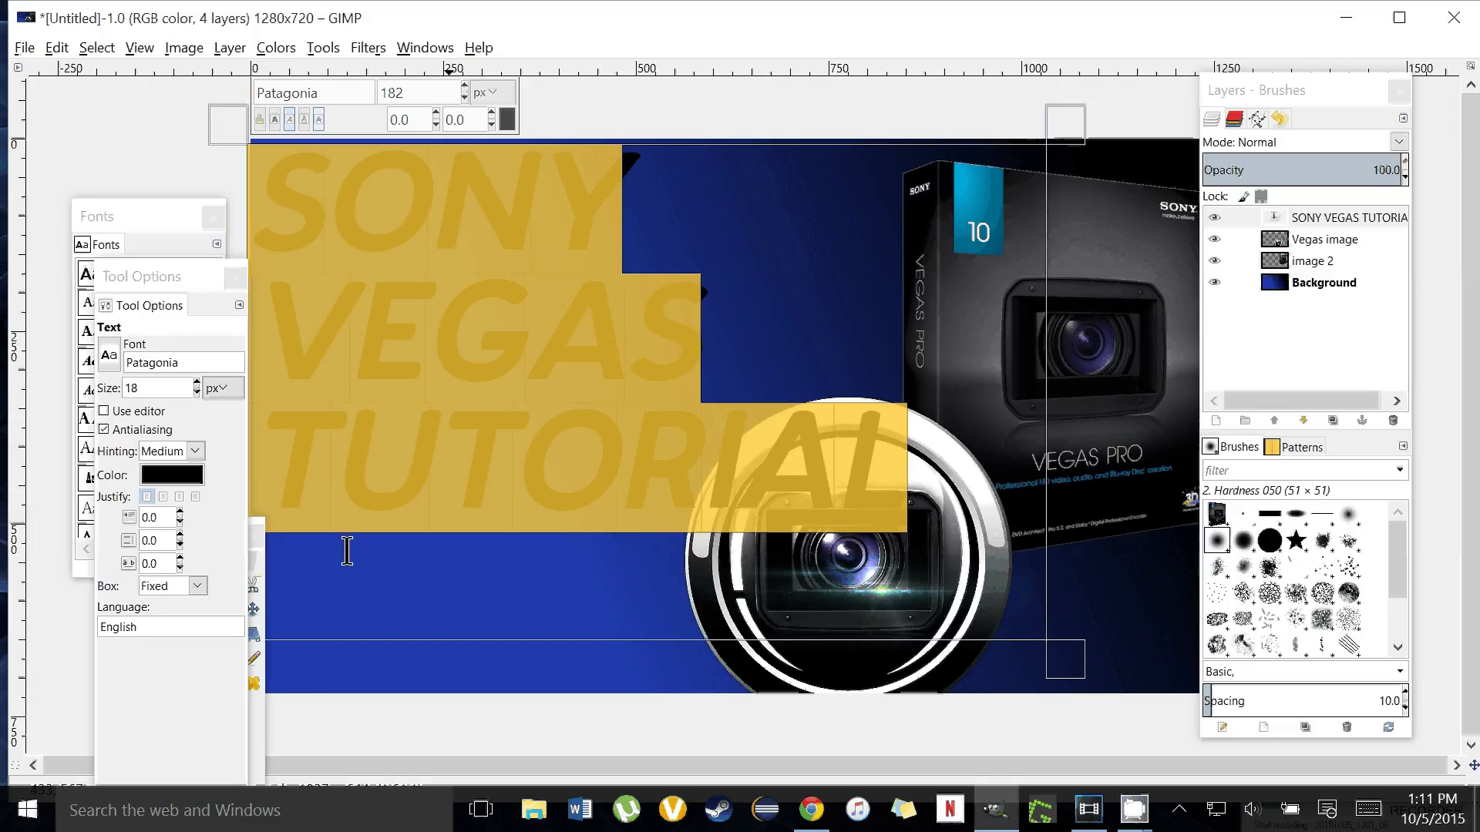
Step: Move the Tool Options, Toolbox and Layers windows outward so they no longer cover the canvas
click(189, 277)
drag(189, 278, 92, 222)
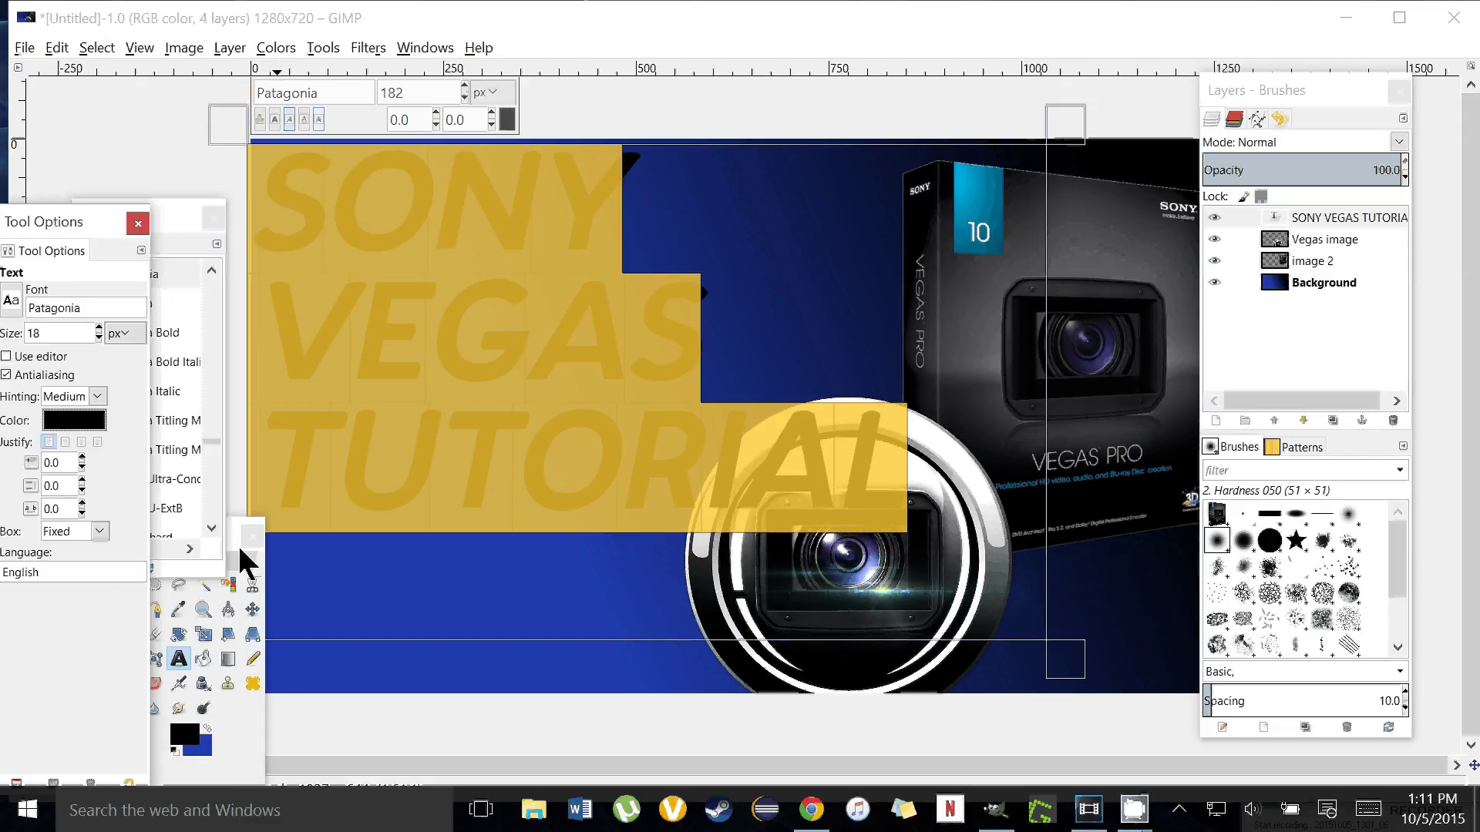
click(241, 550)
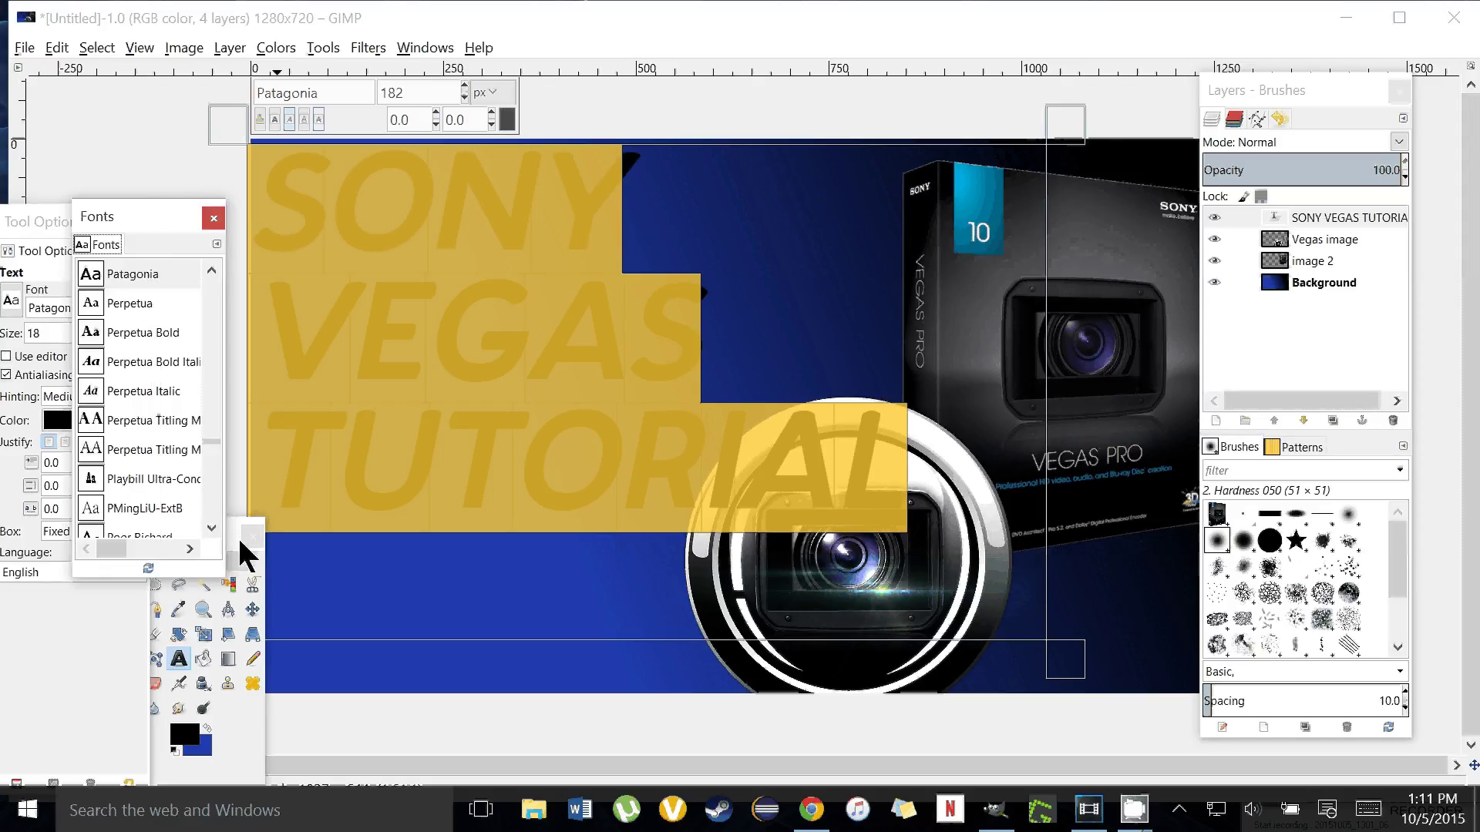
drag(236, 546, 154, 459)
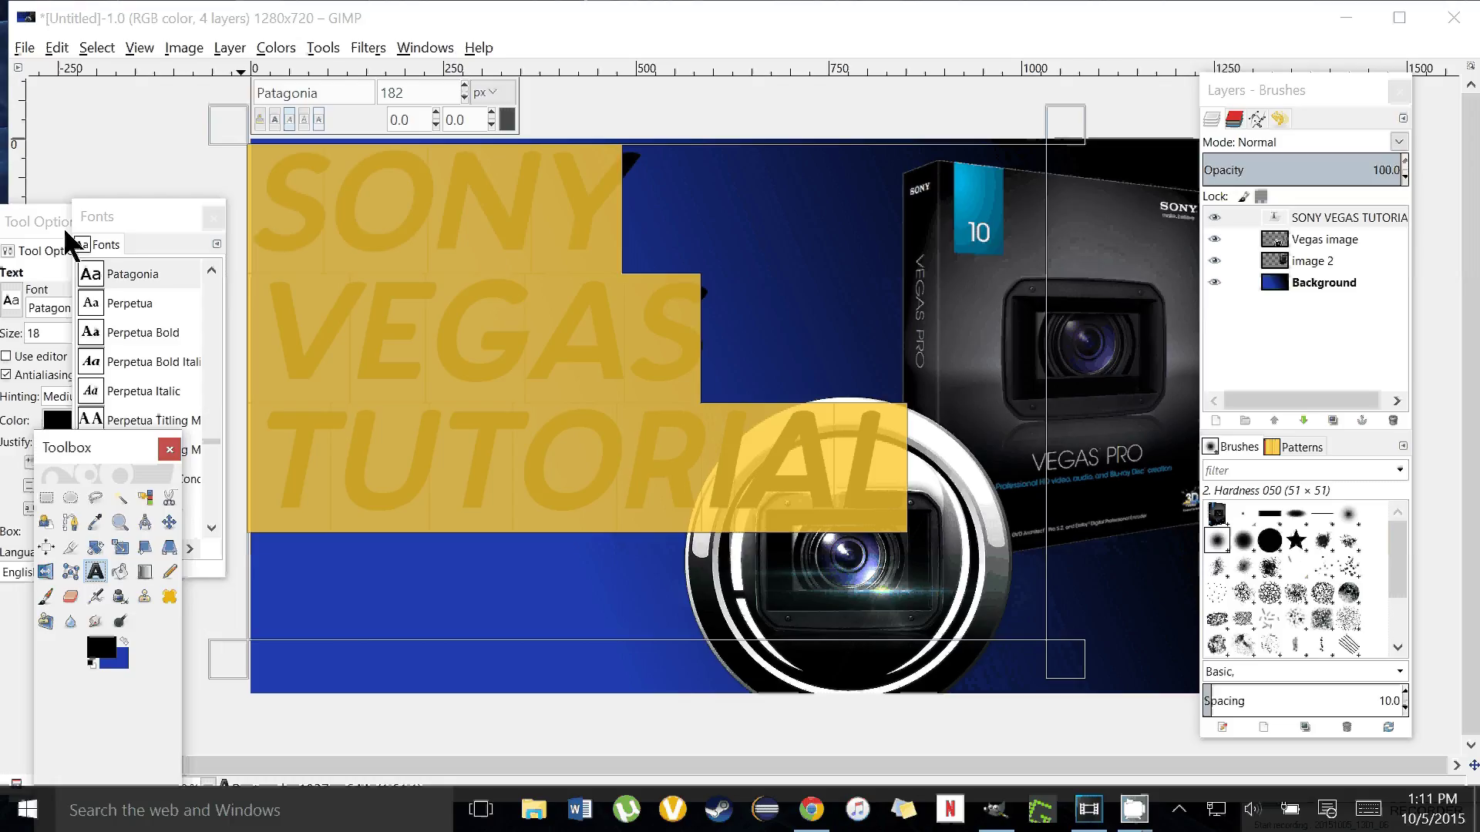
mouse_move(1244, 77)
mouse_down()
mouse_move(1357, 157)
mouse_move(1342, 127)
mouse_up()
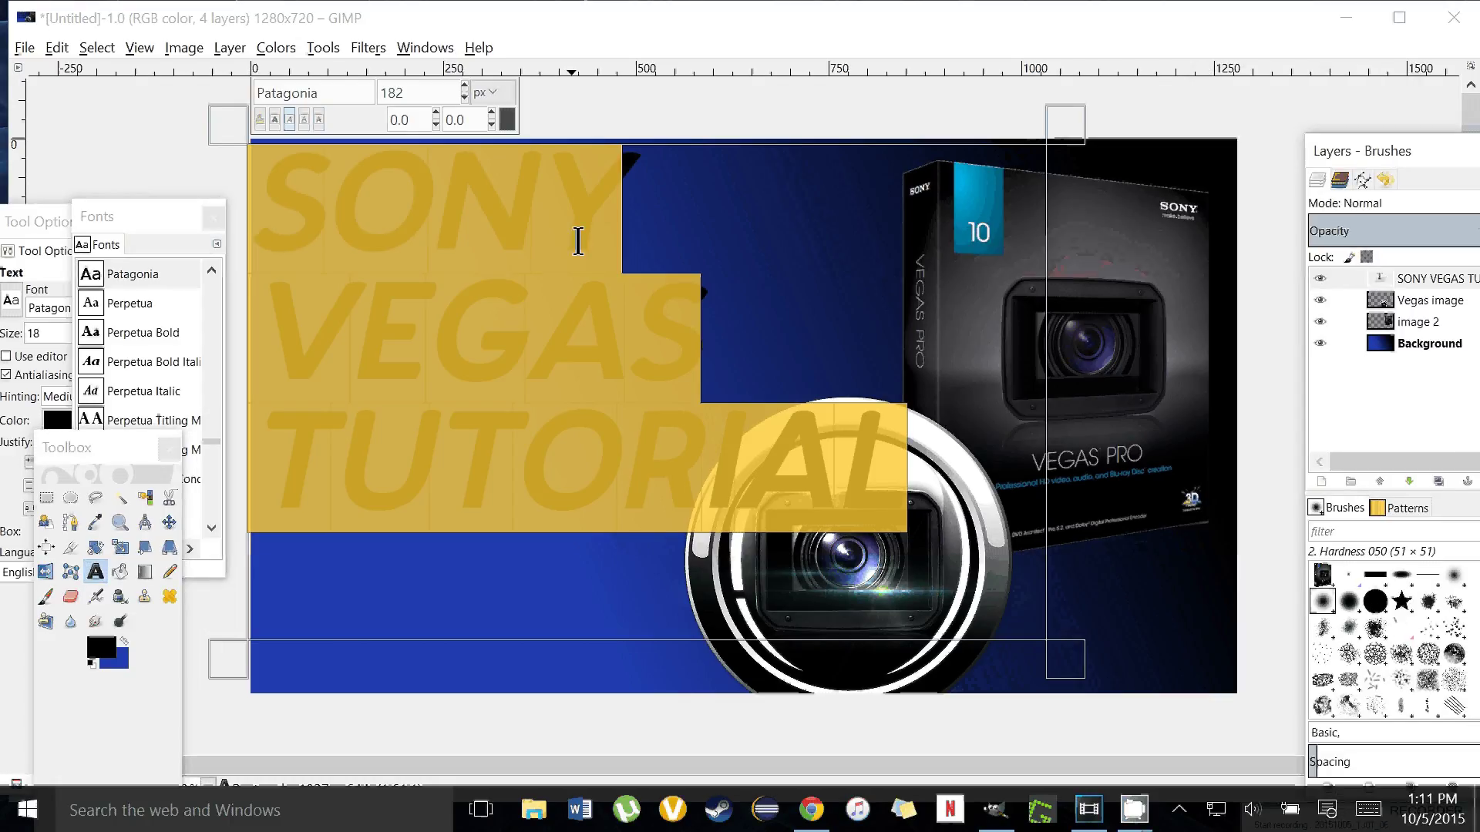
click(819, 351)
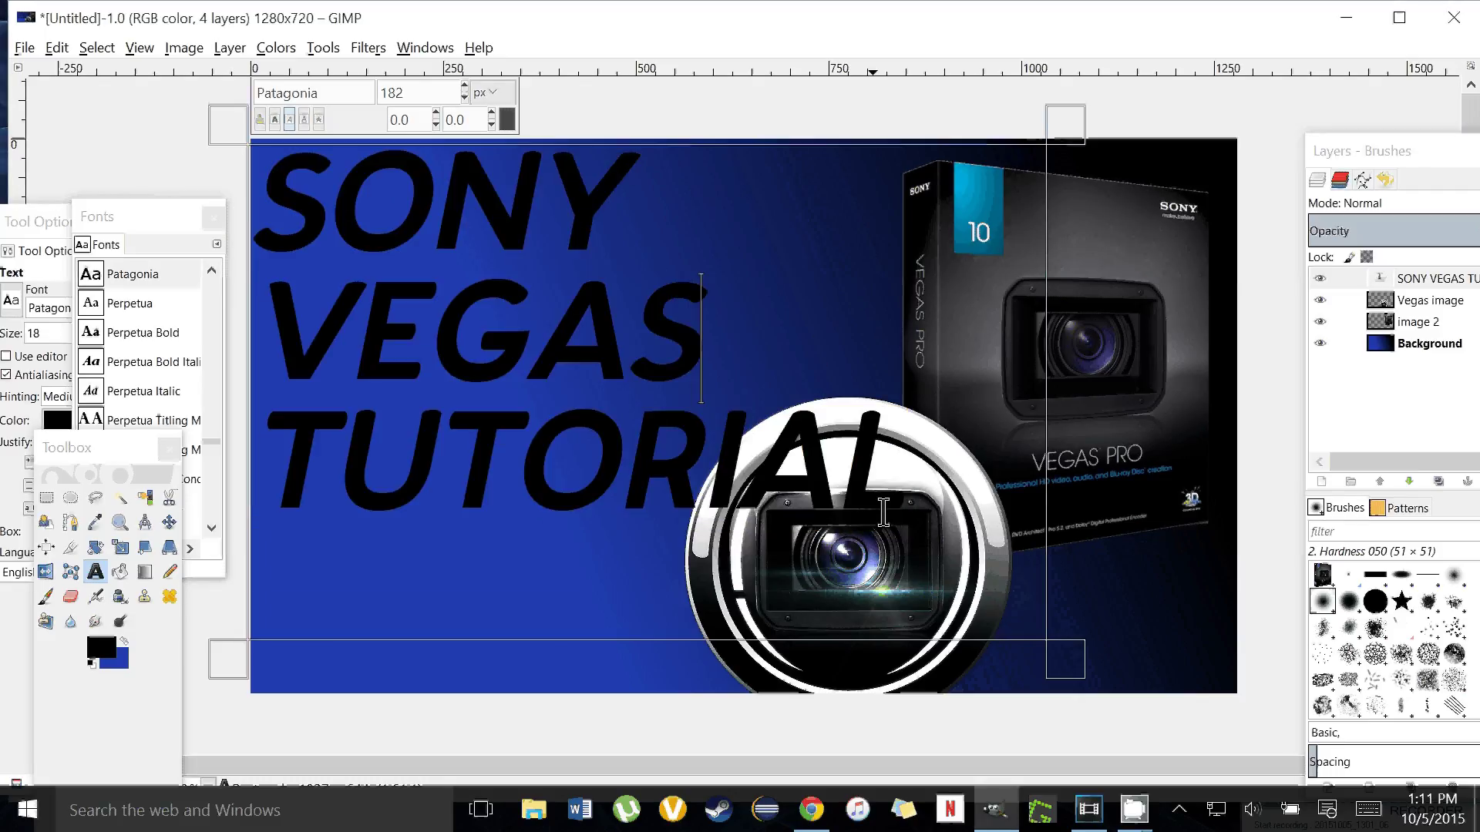
click(1149, 609)
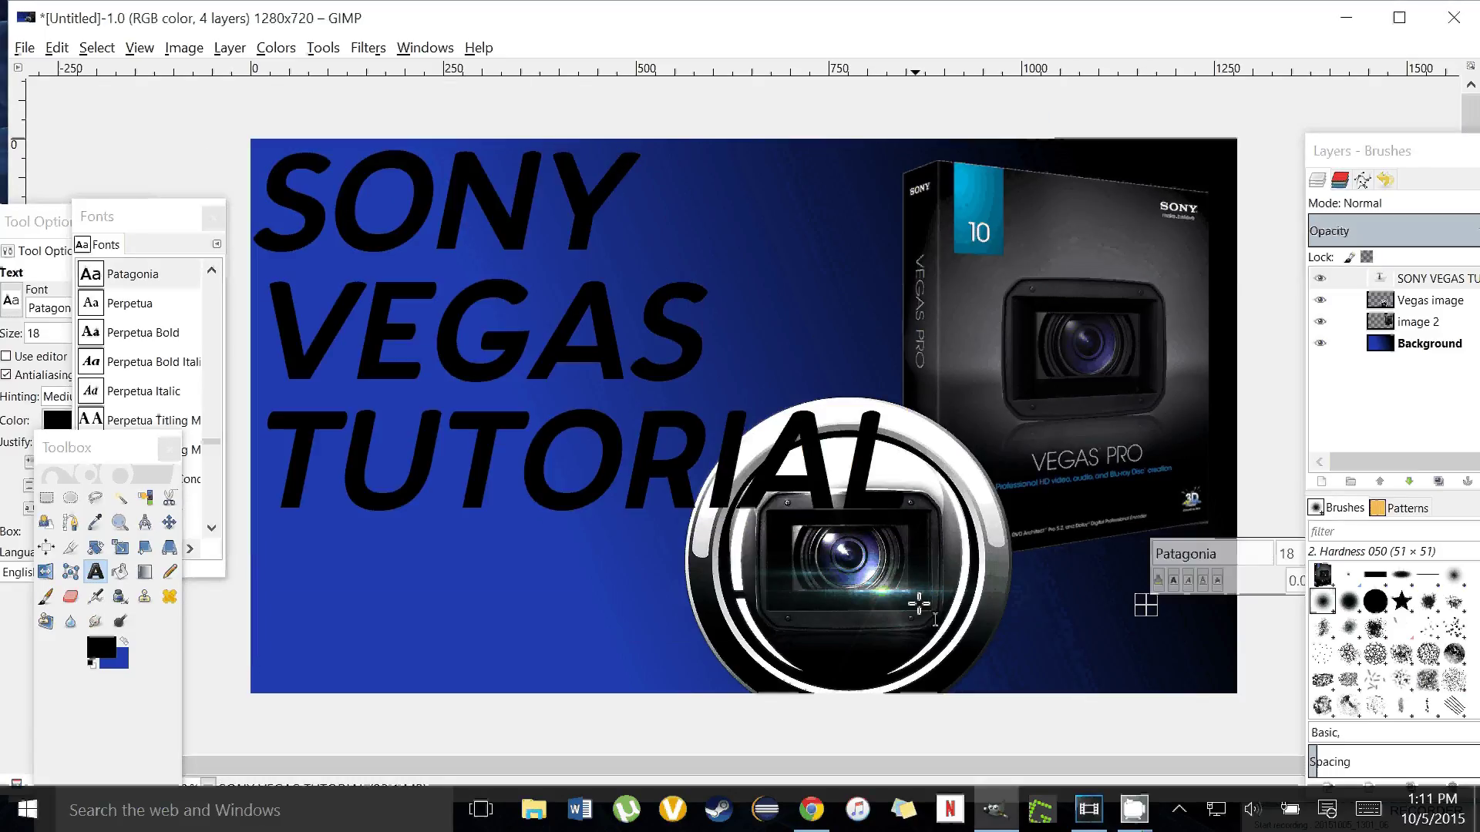
click(428, 198)
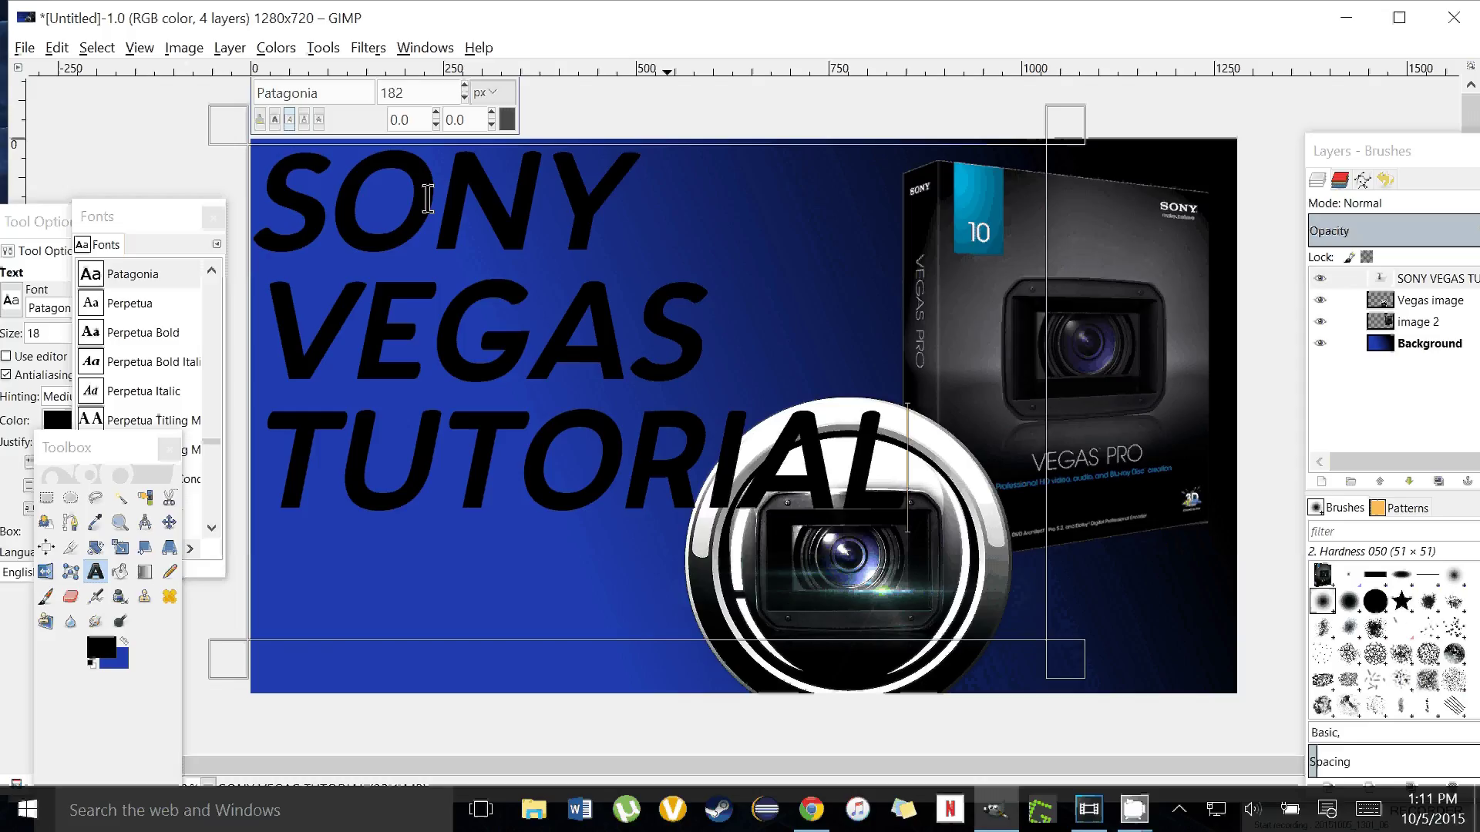
Step: Move the Vegas Pro box slightly left and up, and place the round logo at the canvas's lower center, overlapping the end of "TUTORIAL"
click(169, 524)
drag(799, 584, 444, 558)
drag(1104, 368, 1076, 349)
click(716, 576)
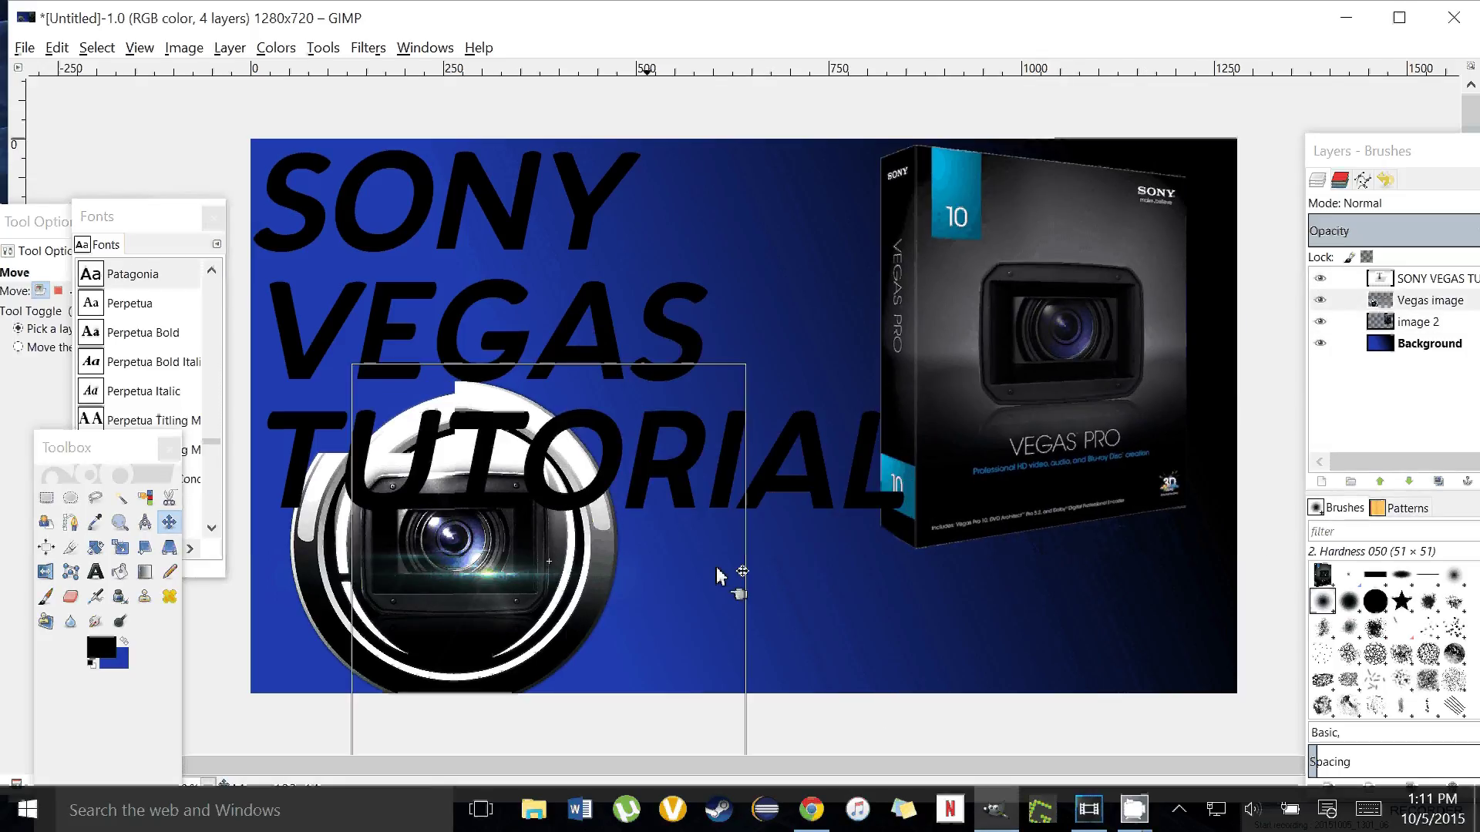
drag(717, 576, 866, 601)
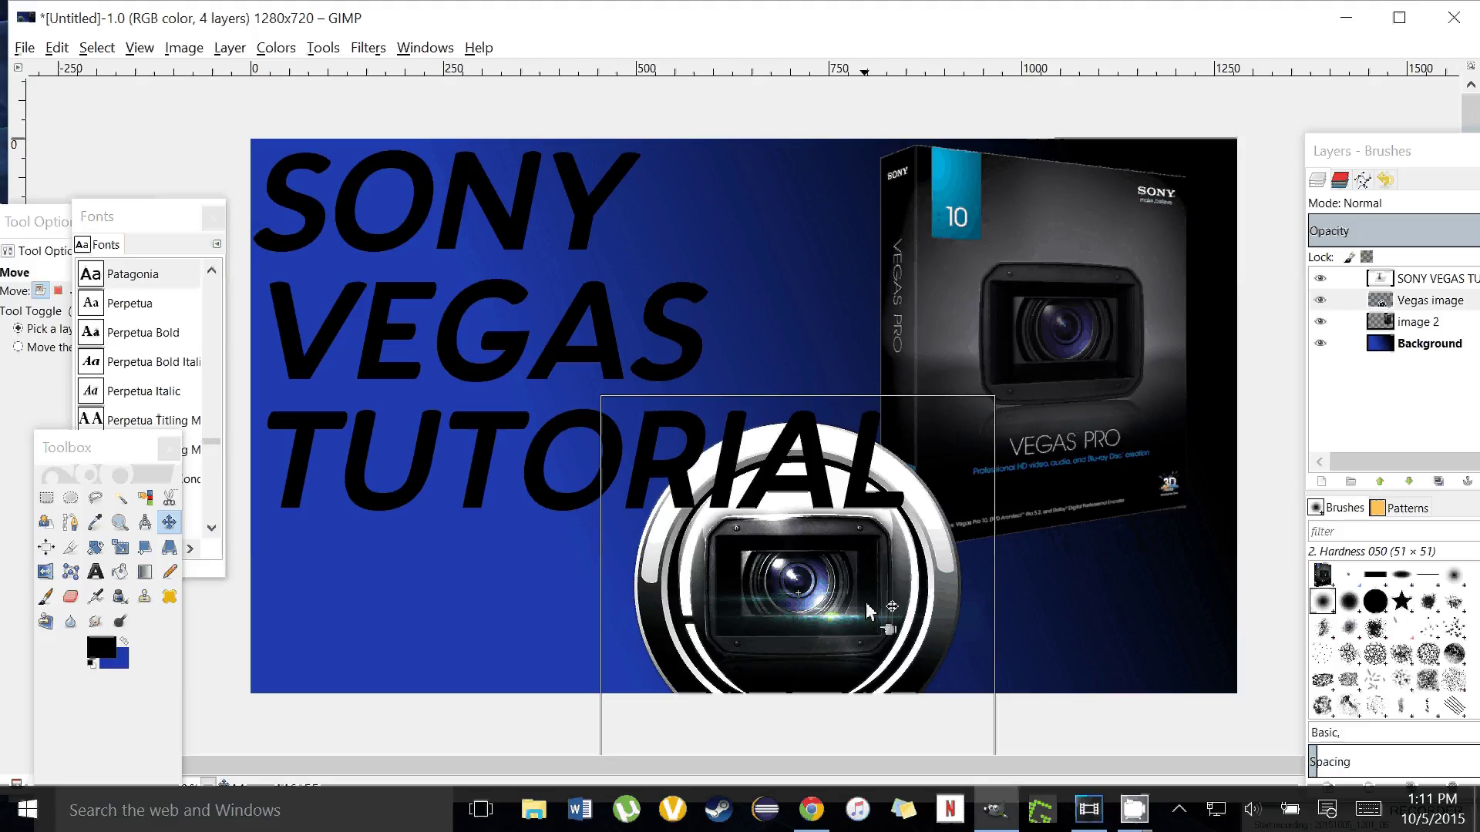
click(622, 528)
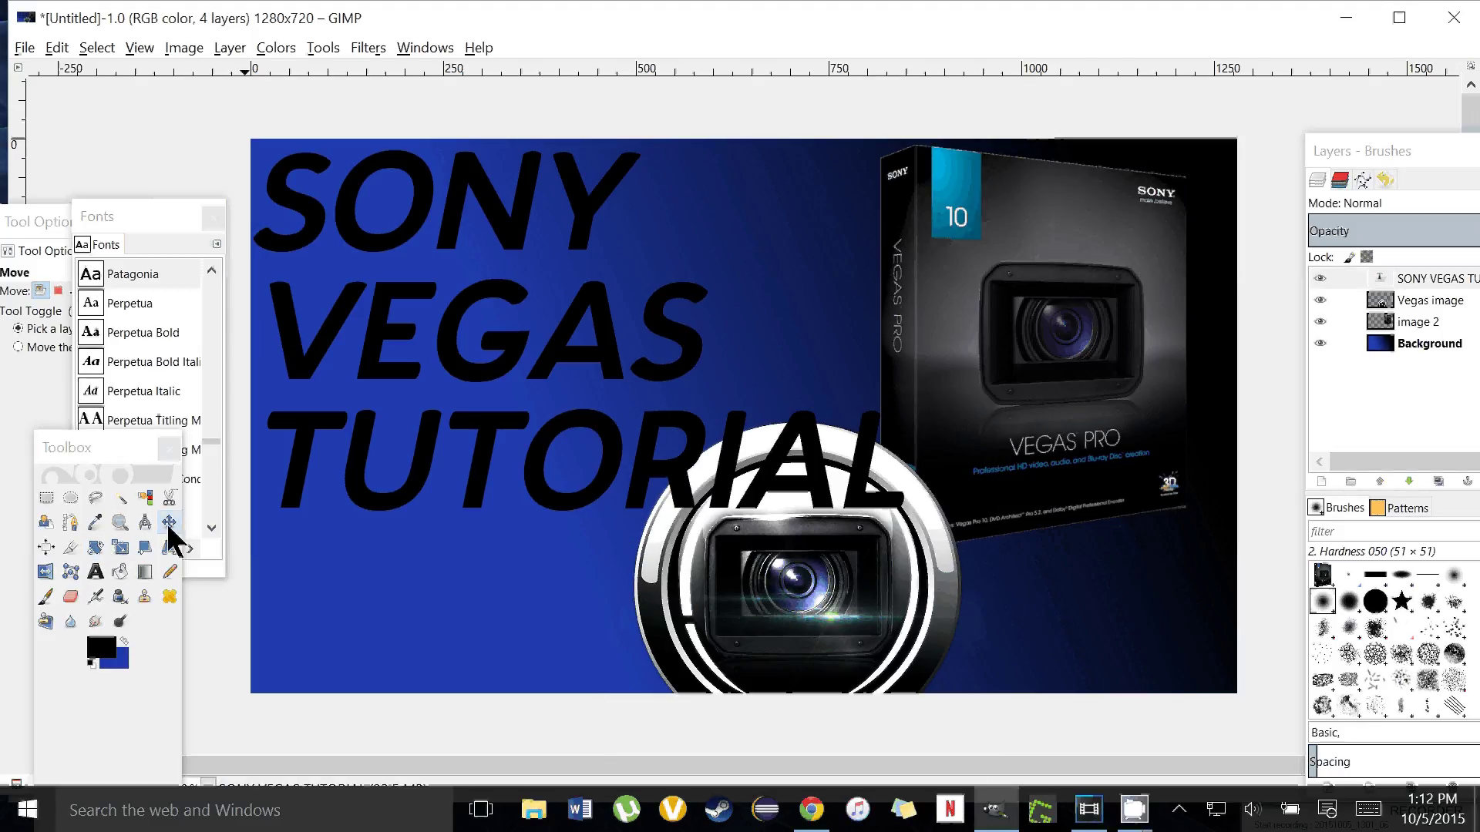
Step: Select all the black title lettering with Select by Color and move the Fonts and Toolbox windows clear of the tool options
click(144, 498)
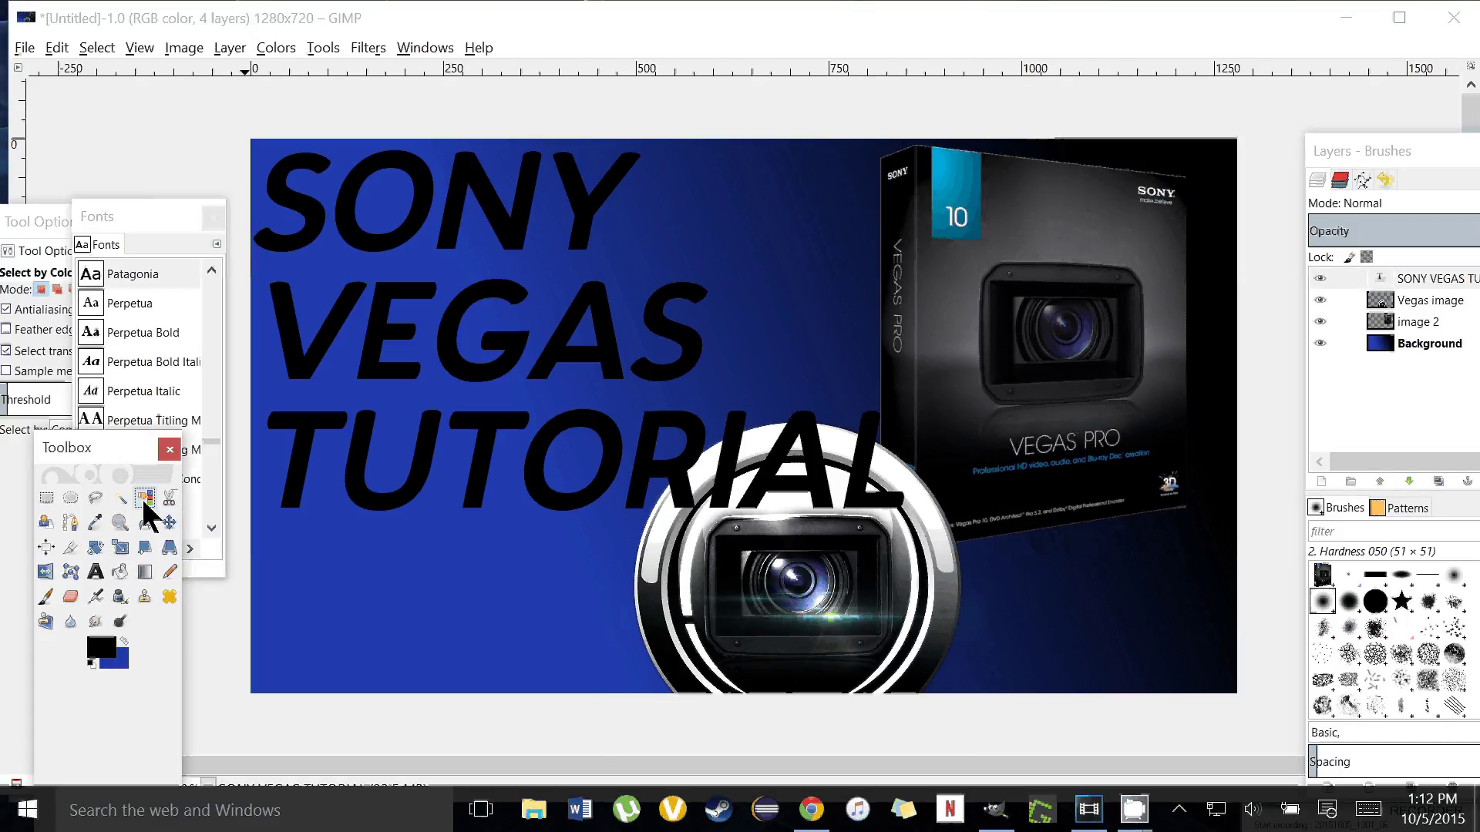
click(475, 310)
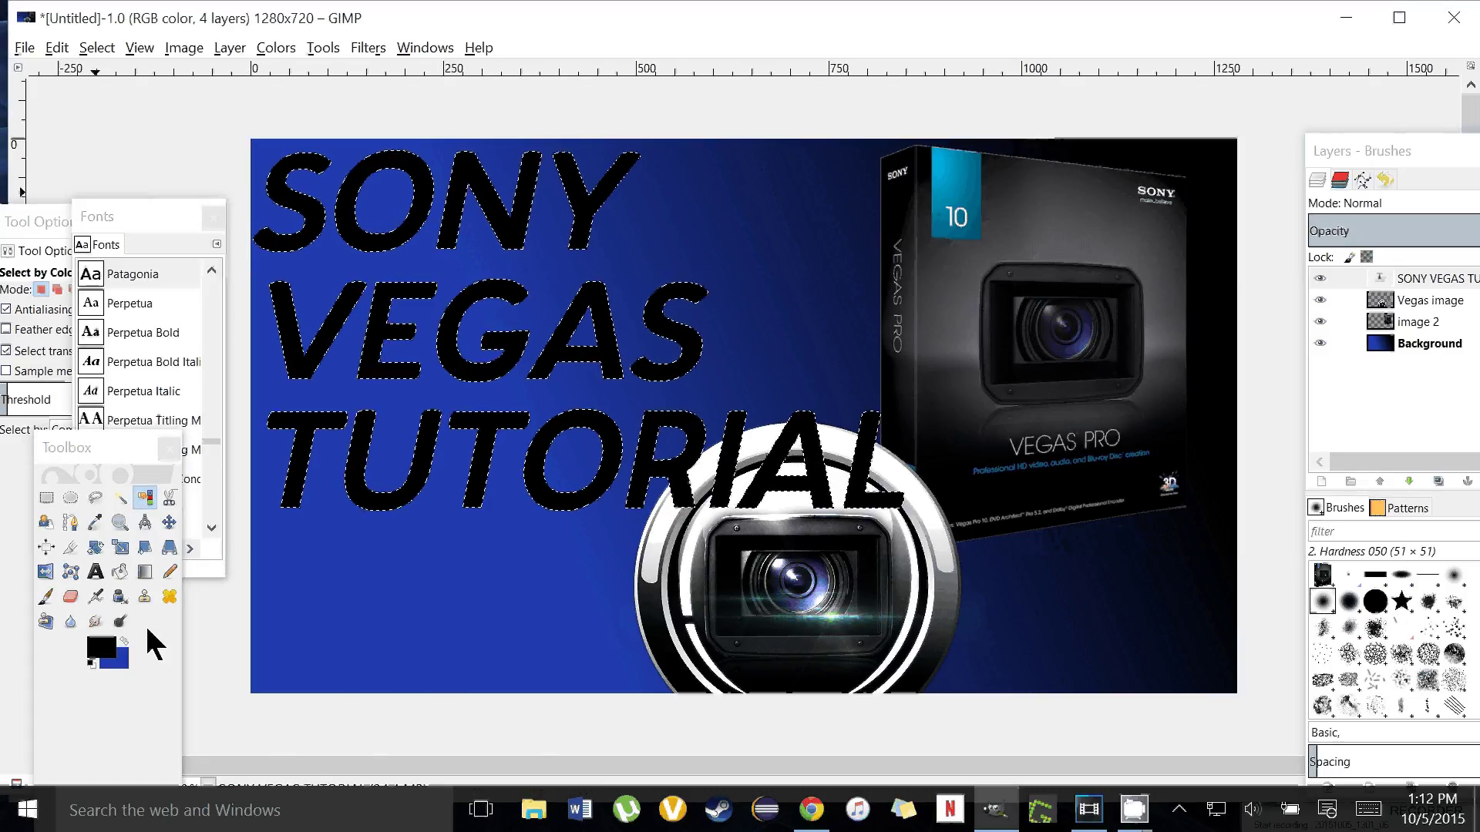
click(107, 647)
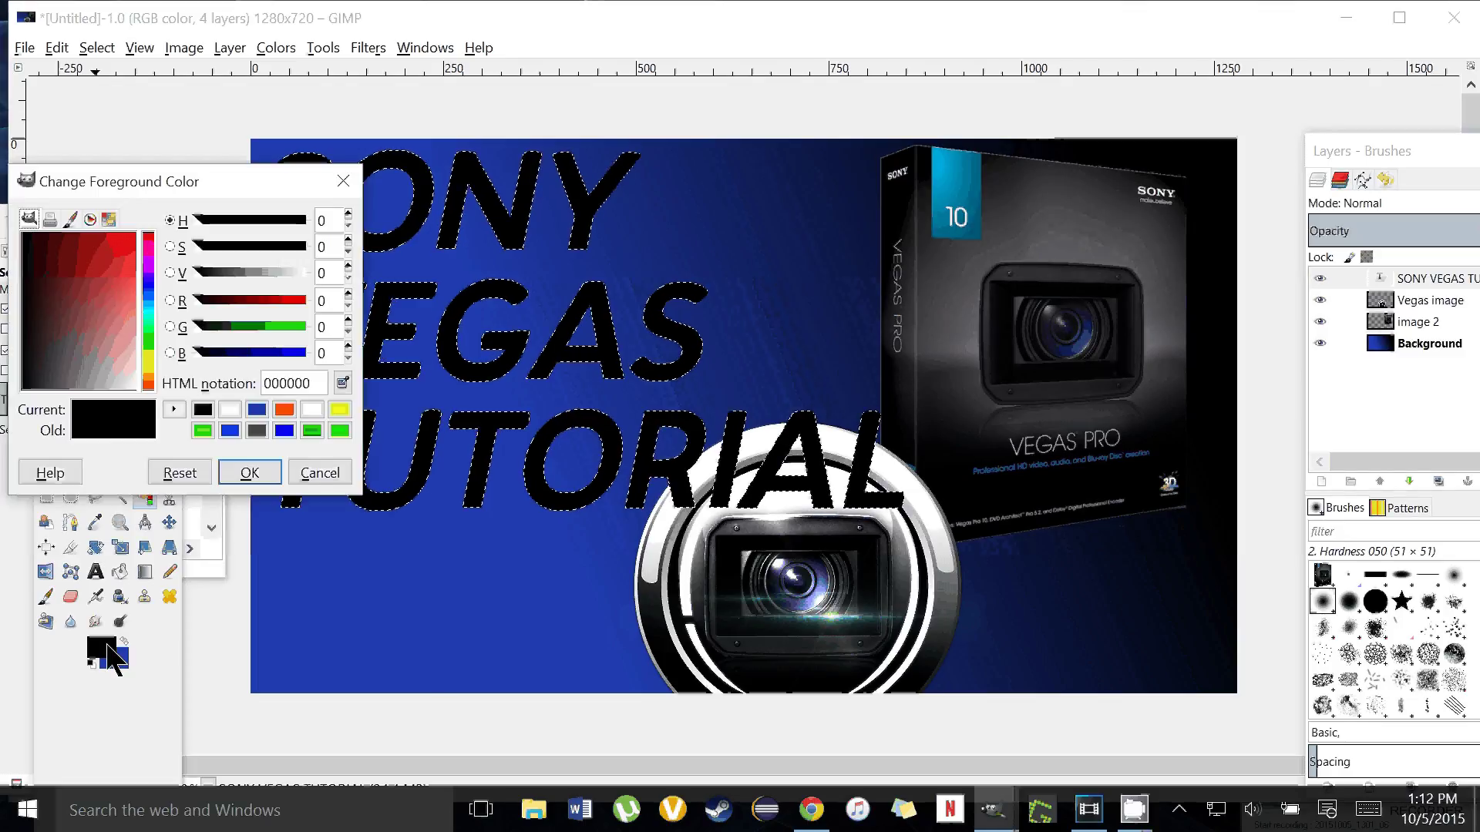
click(298, 476)
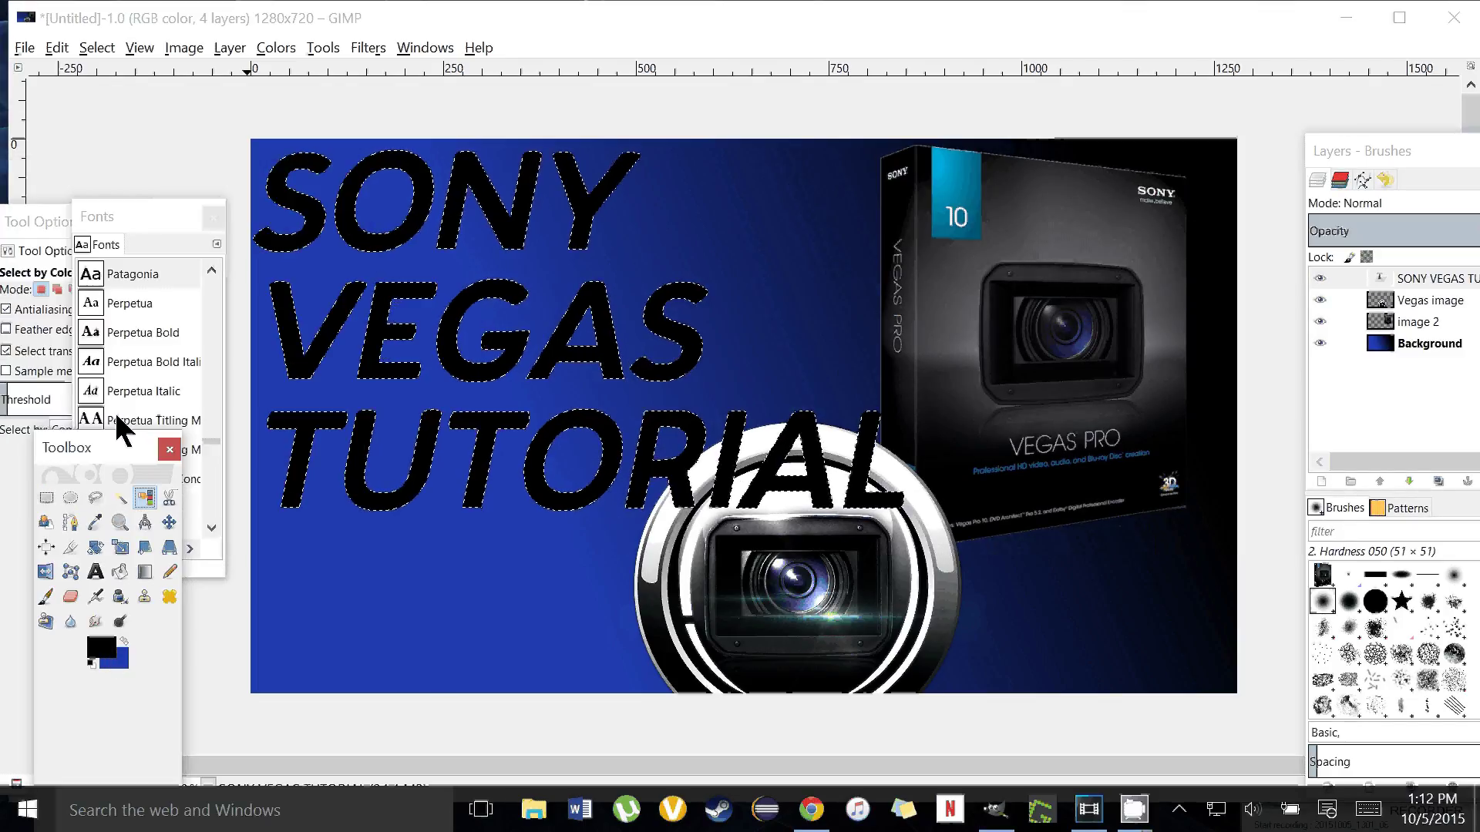
drag(162, 224, 212, 235)
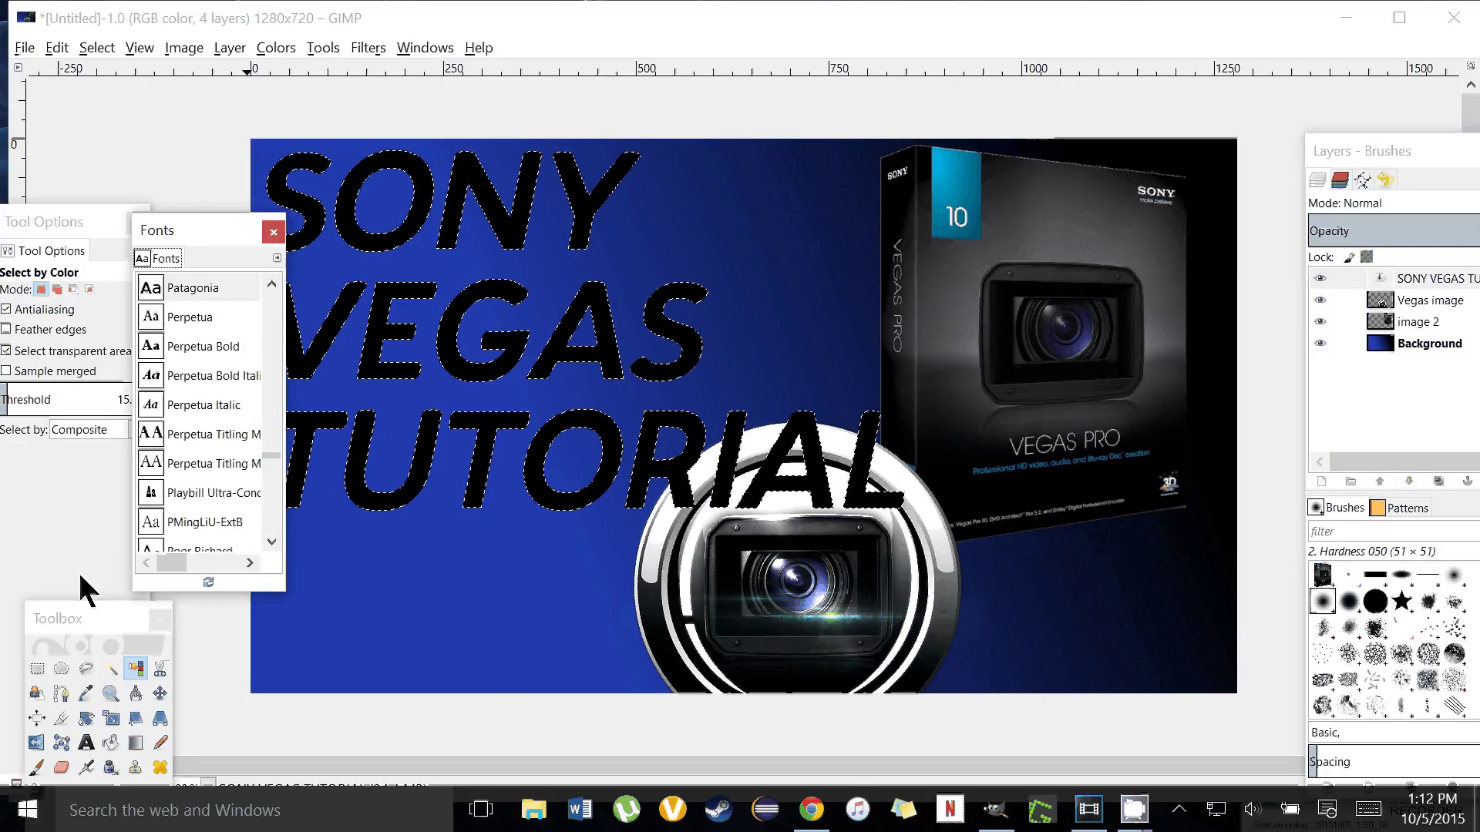